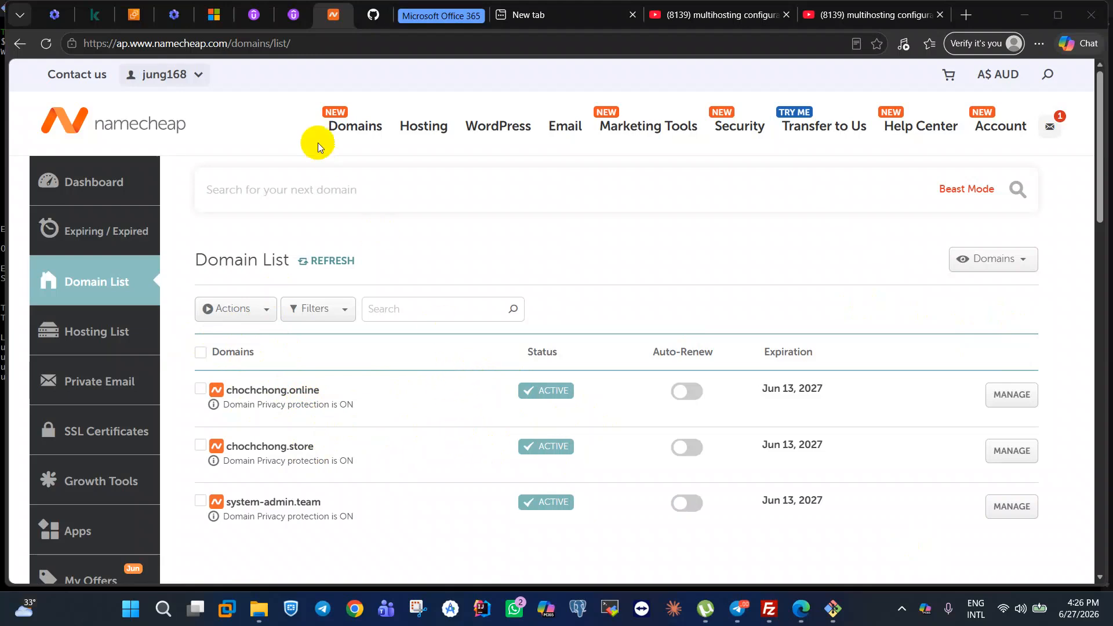
Switch to the AWS console and review the SSH client connection instructions for the FTPServer_Instant instance.
click(133, 15)
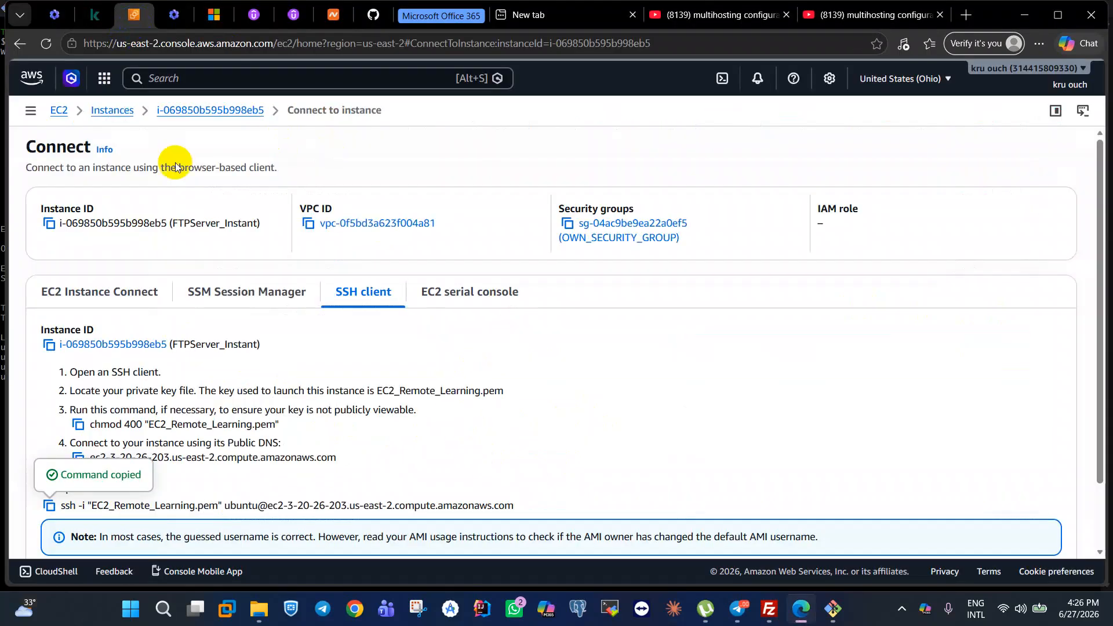
scroll(295, 326, down, 1)
scroll(294, 324, up, 1)
scroll(293, 324, down, 1)
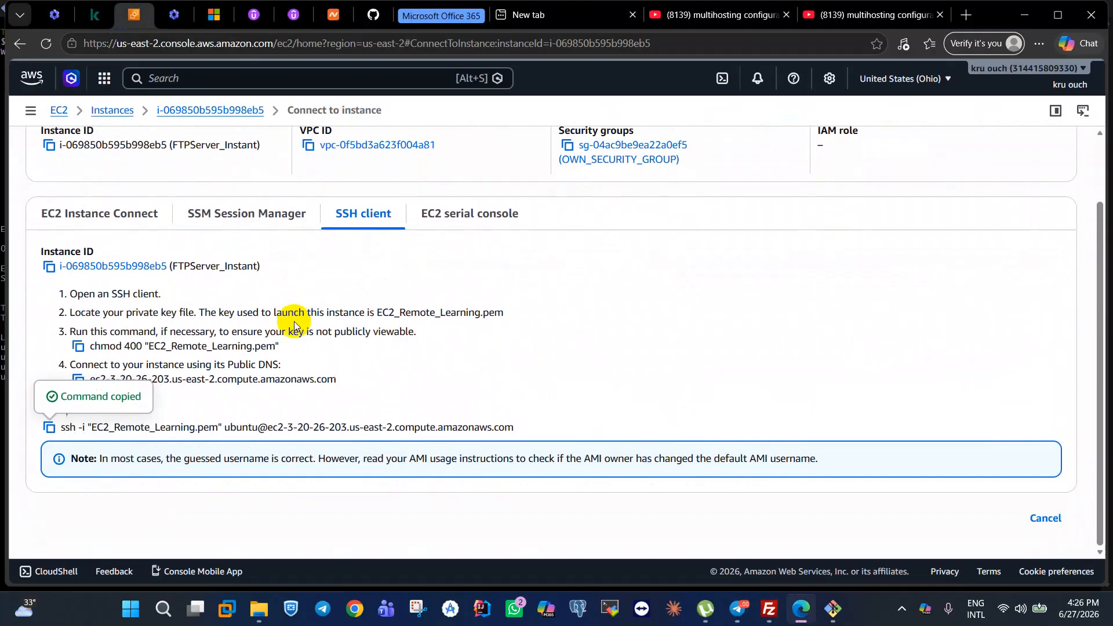
scroll(296, 329, up, 1)
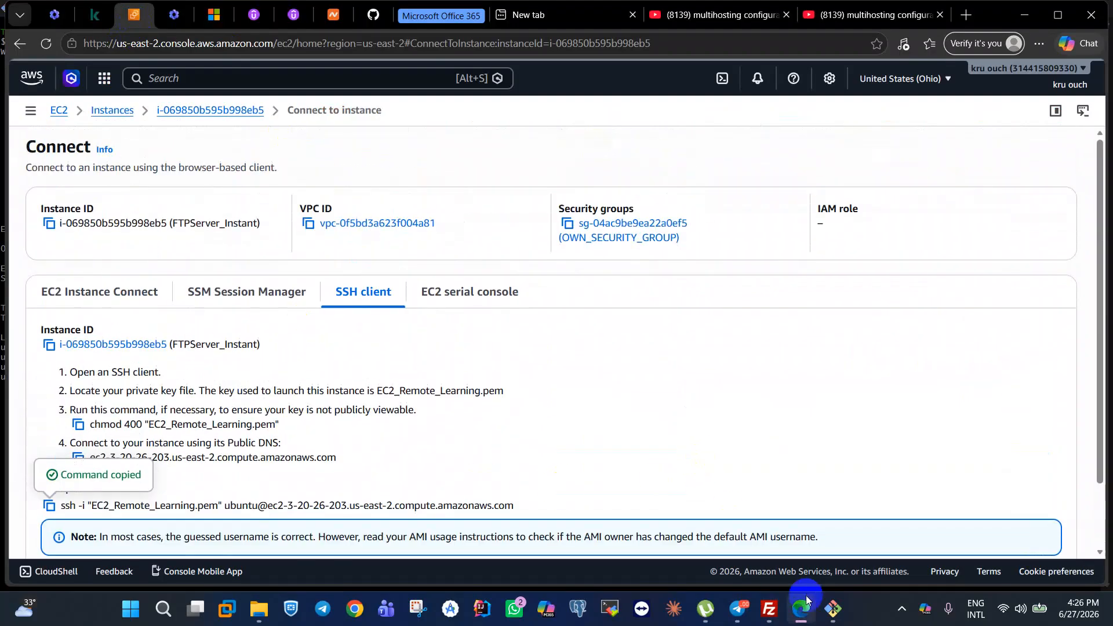
Switch to the Ubuntu SSH terminal, change to the /var/www/ directory and list its contents.
click(832, 609)
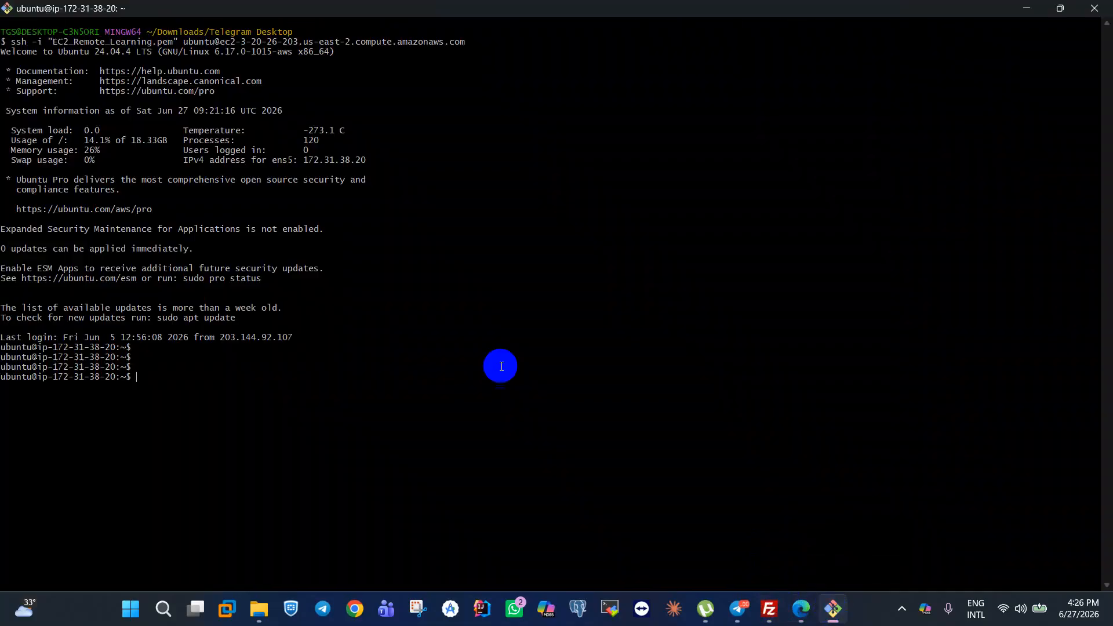
double_click(292, 378)
double_click(180, 369)
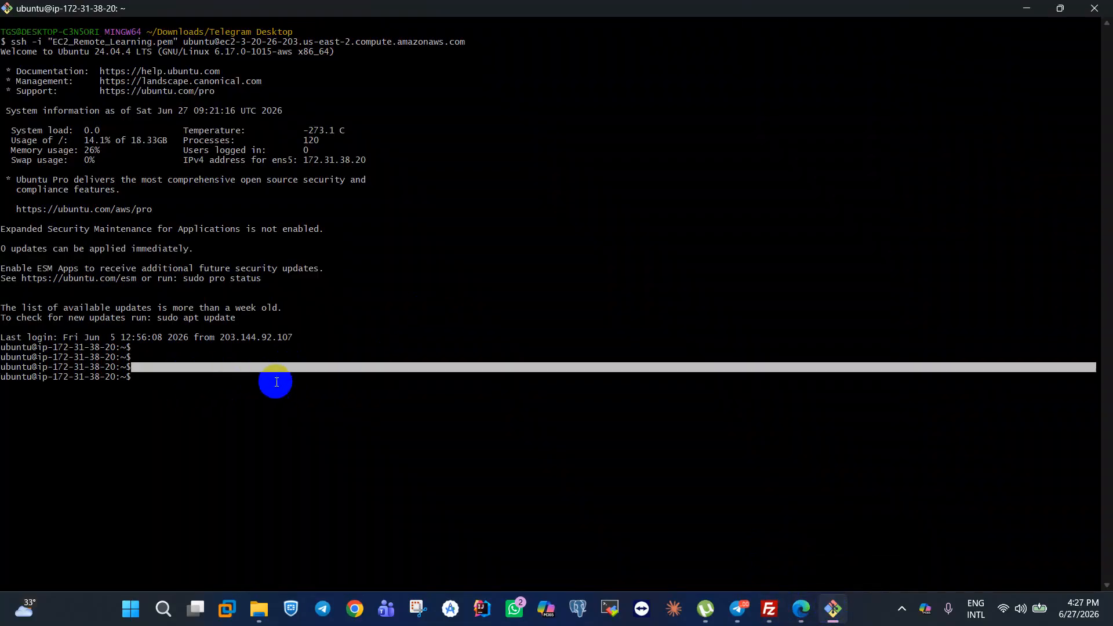
click(657, 454)
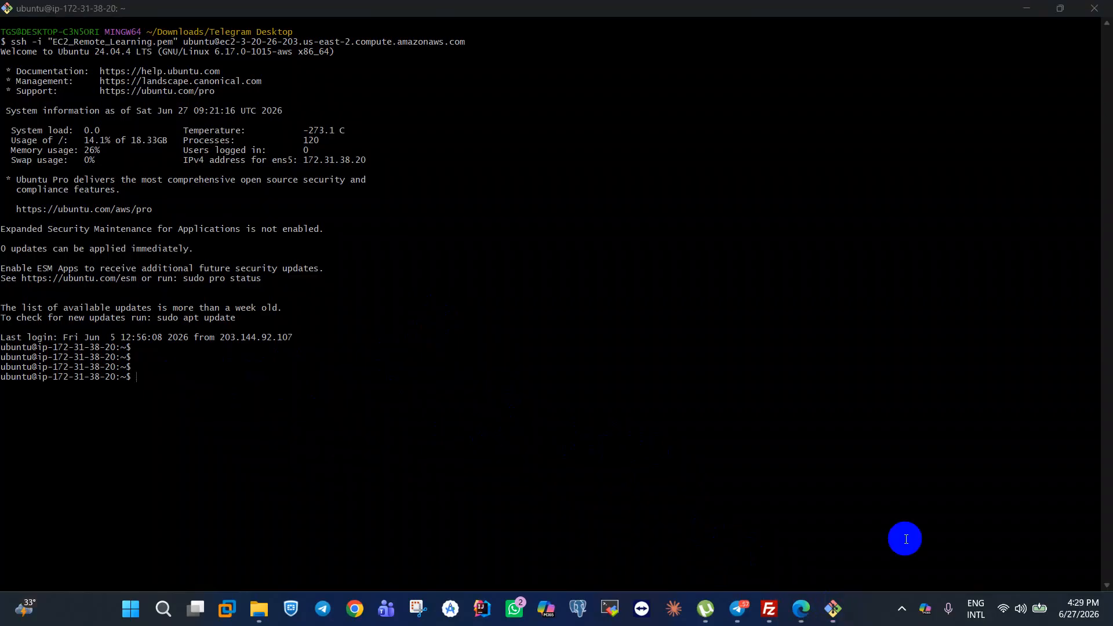
click(161, 395)
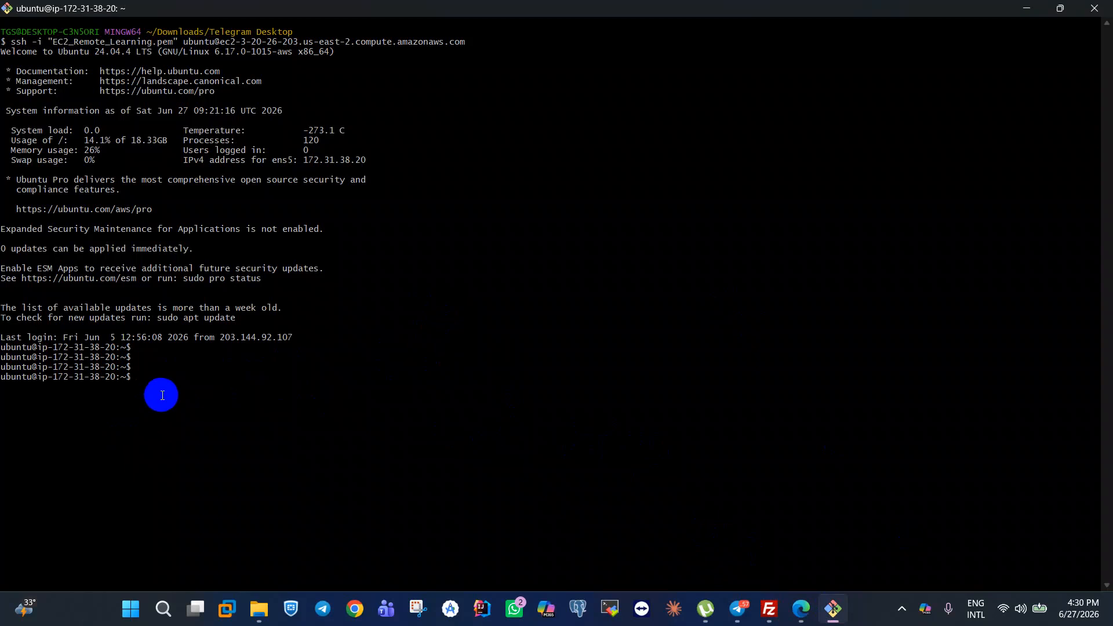
text(cd /var/www/)
key(Return)
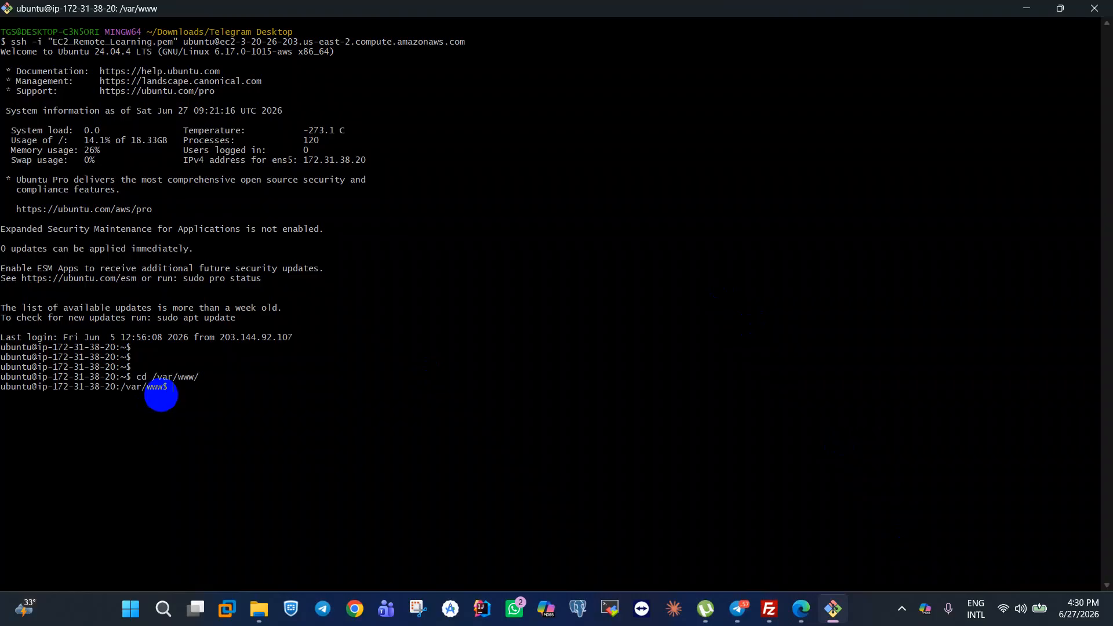
text(ls)
key(Return)
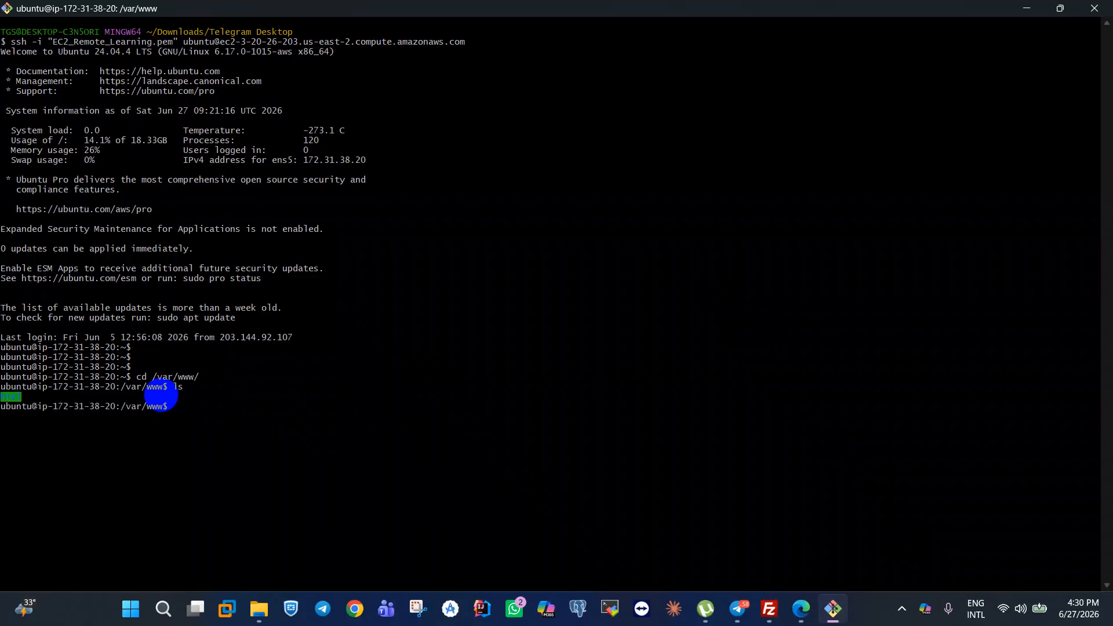
Return to the AWS console in the browser and open the list of Elastic IP addresses.
key(alt+Tab)
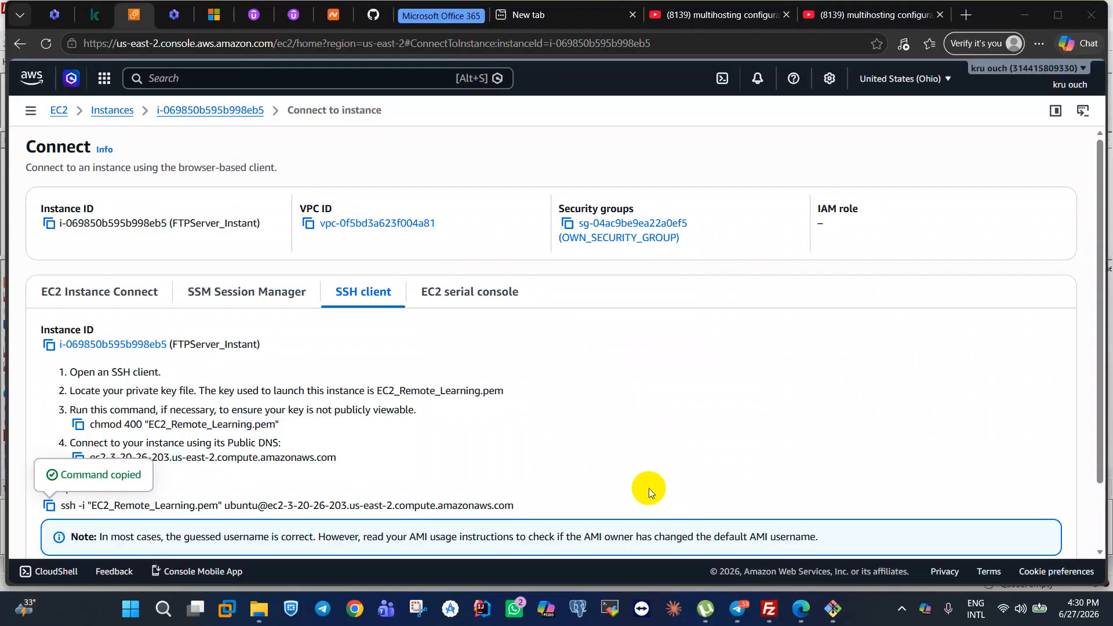
scroll(377, 356, down, 3)
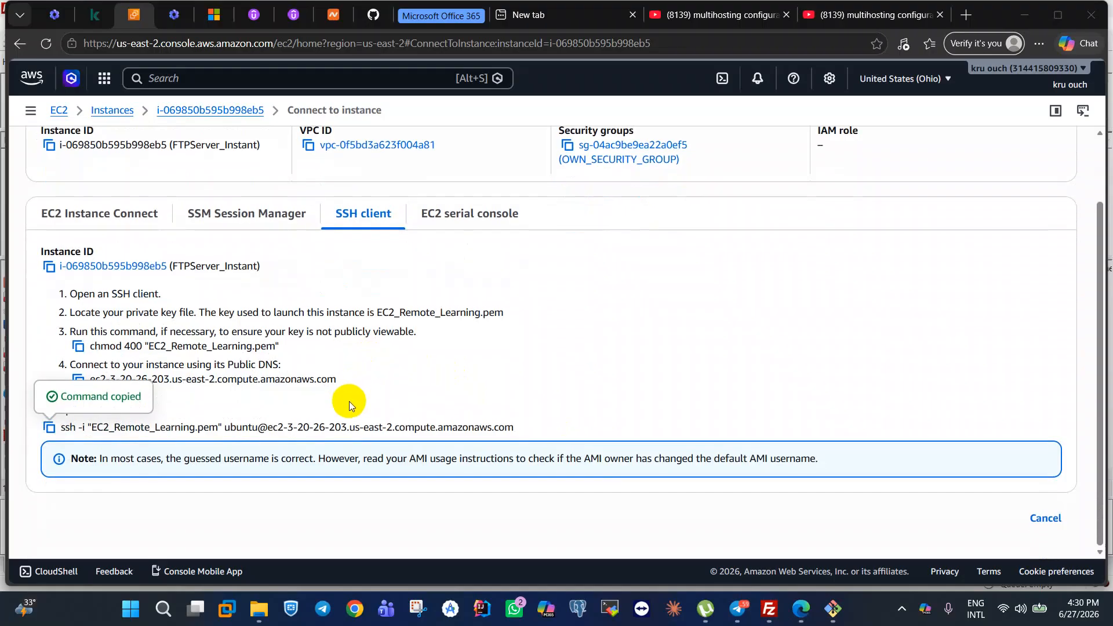
scroll(349, 401, up, 2)
scroll(349, 403, up, 1)
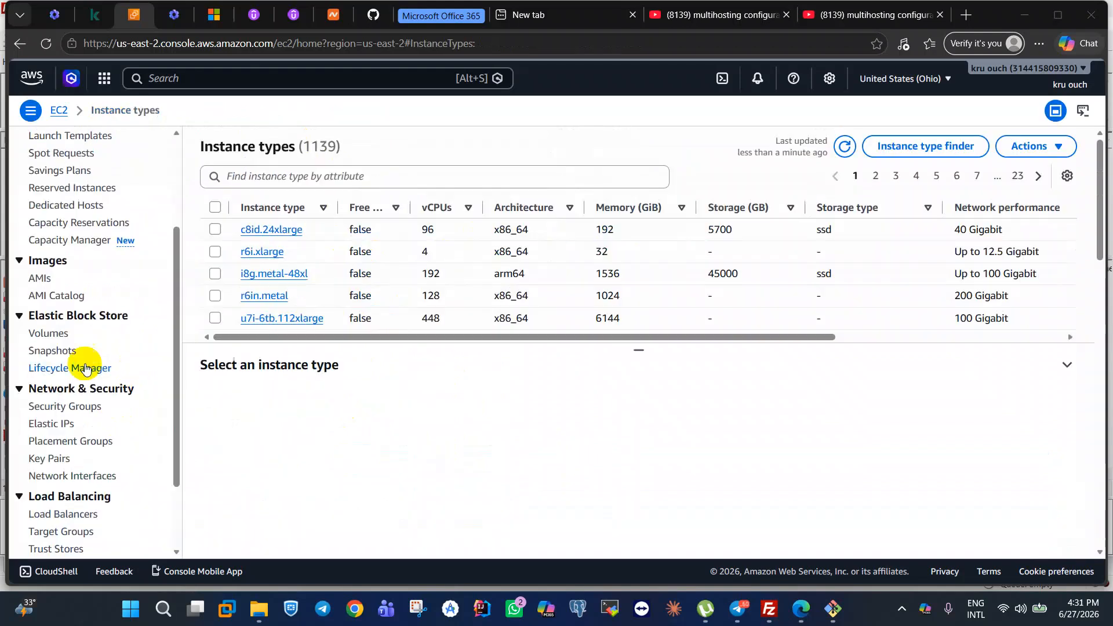
click(64, 427)
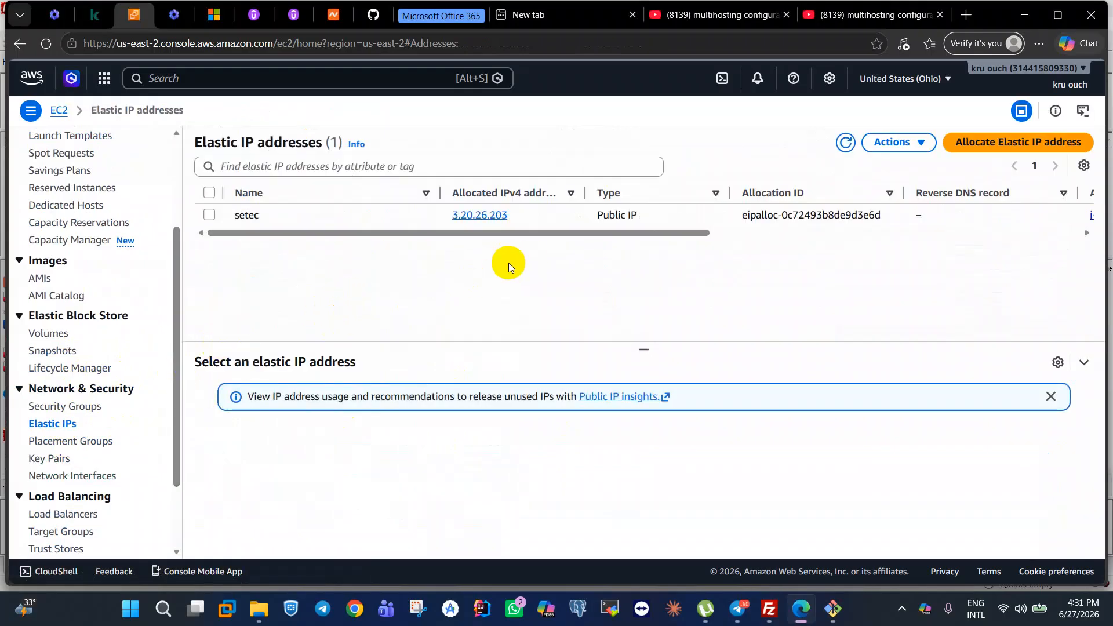
Select the setec Elastic IP and copy its public address 3.20.26.203 from the details.
click(479, 216)
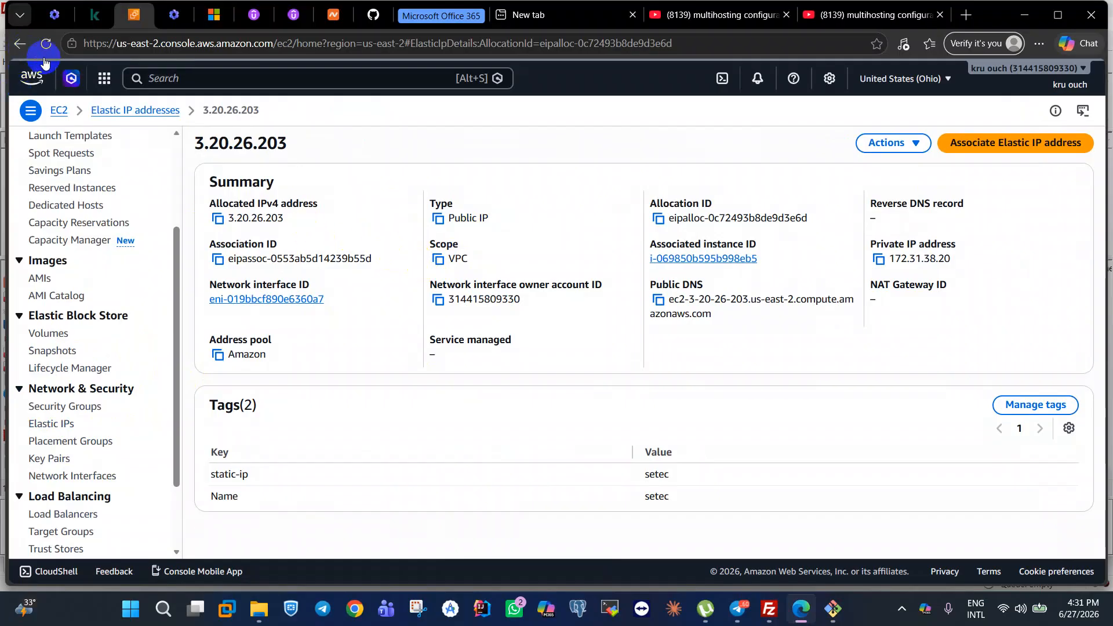
click(134, 116)
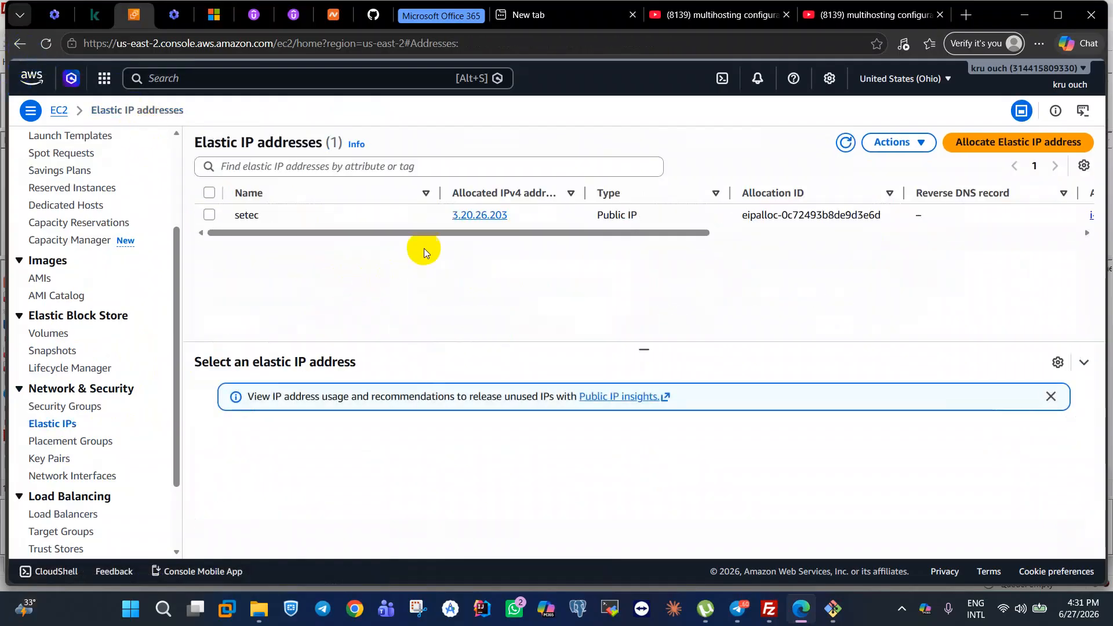
right_click(491, 216)
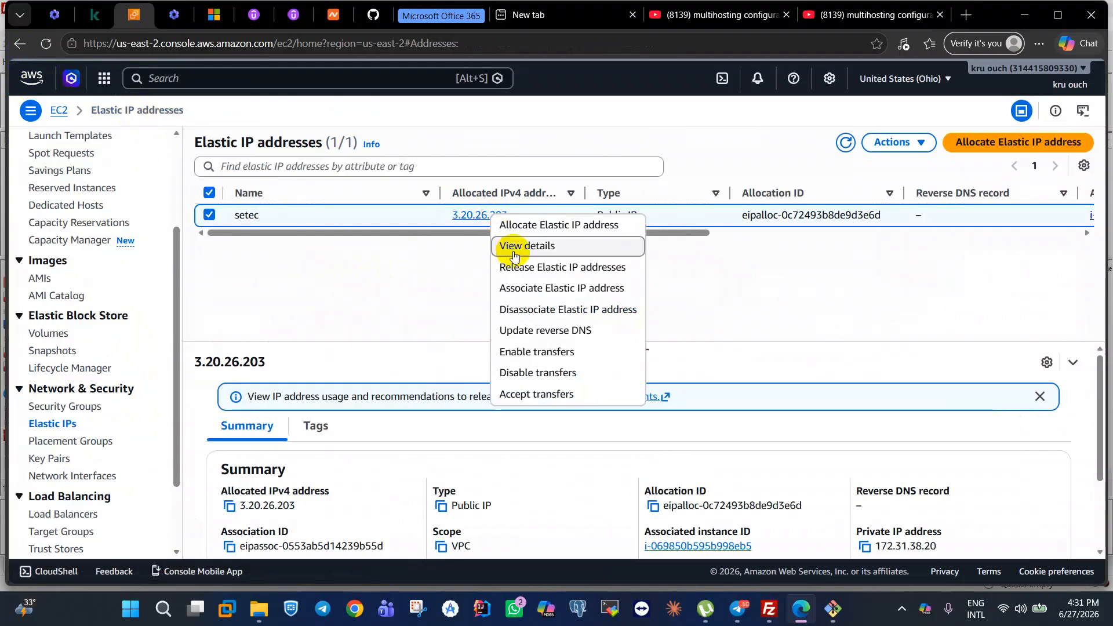
click(430, 308)
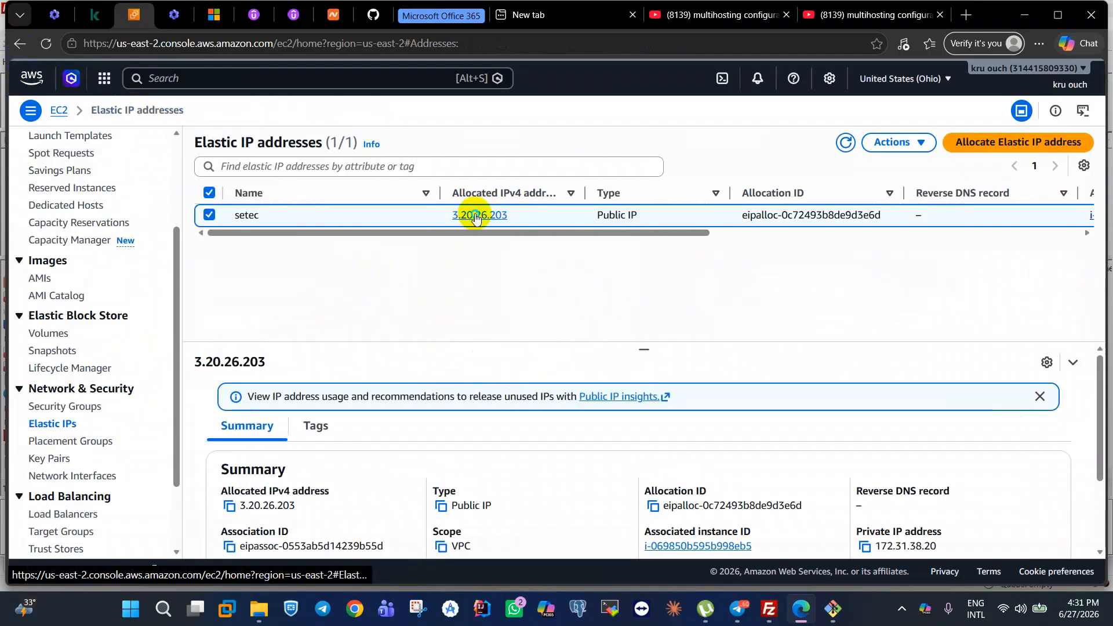
right_click(477, 220)
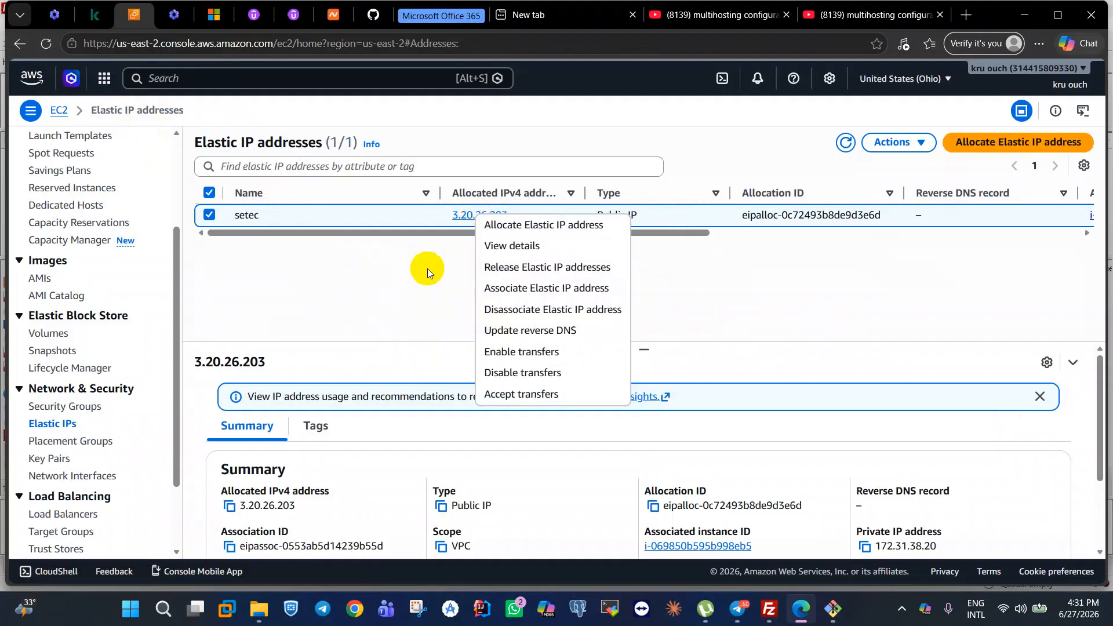
click(387, 268)
drag(316, 366, 192, 362)
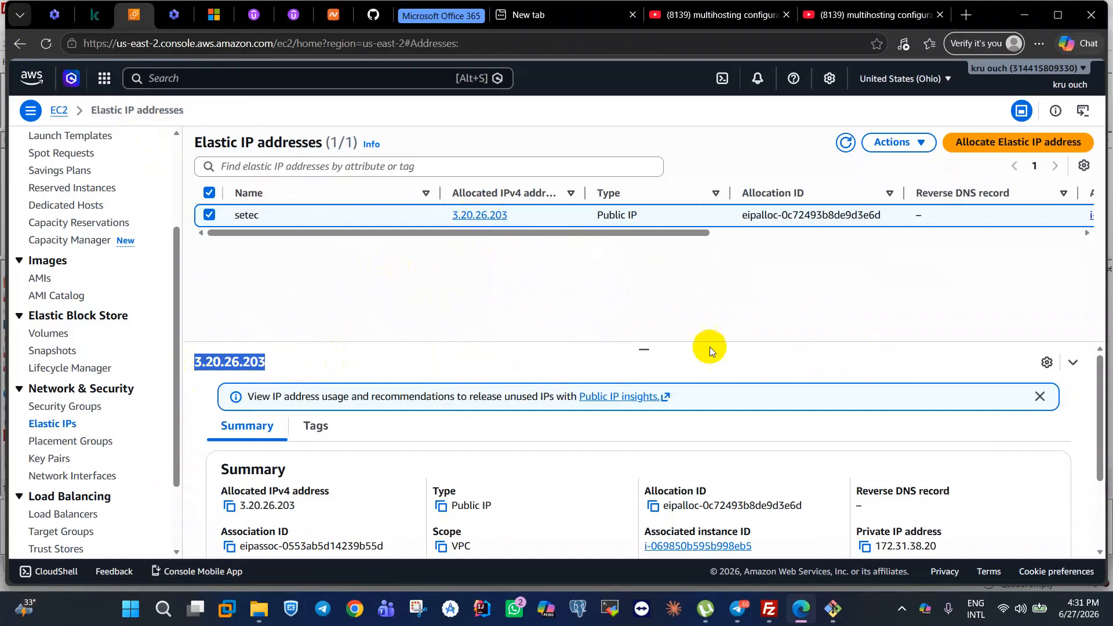
Switch to FileZilla, set the host of New site in Site Manager to 3.20.26.203 and try to connect.
click(774, 611)
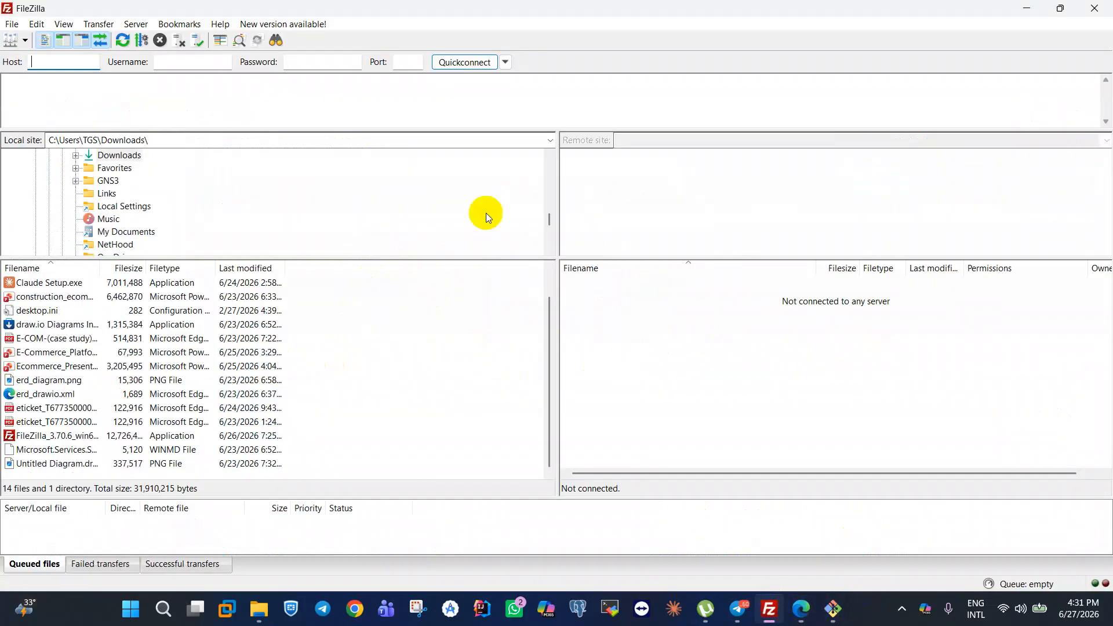
click(36, 23)
click(16, 28)
click(35, 25)
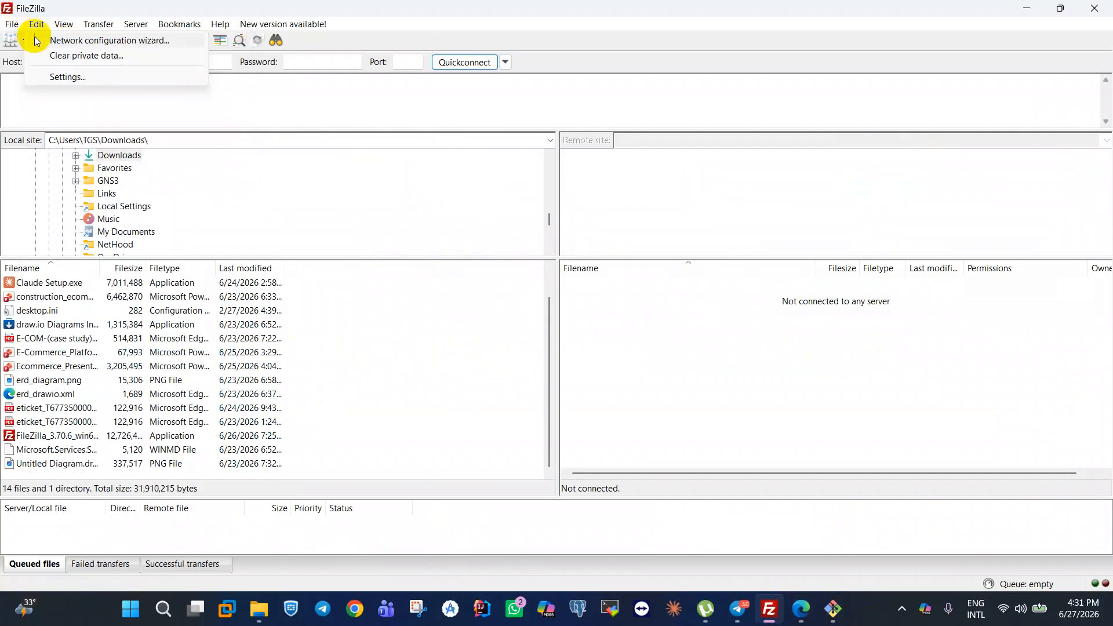
click(52, 37)
click(677, 186)
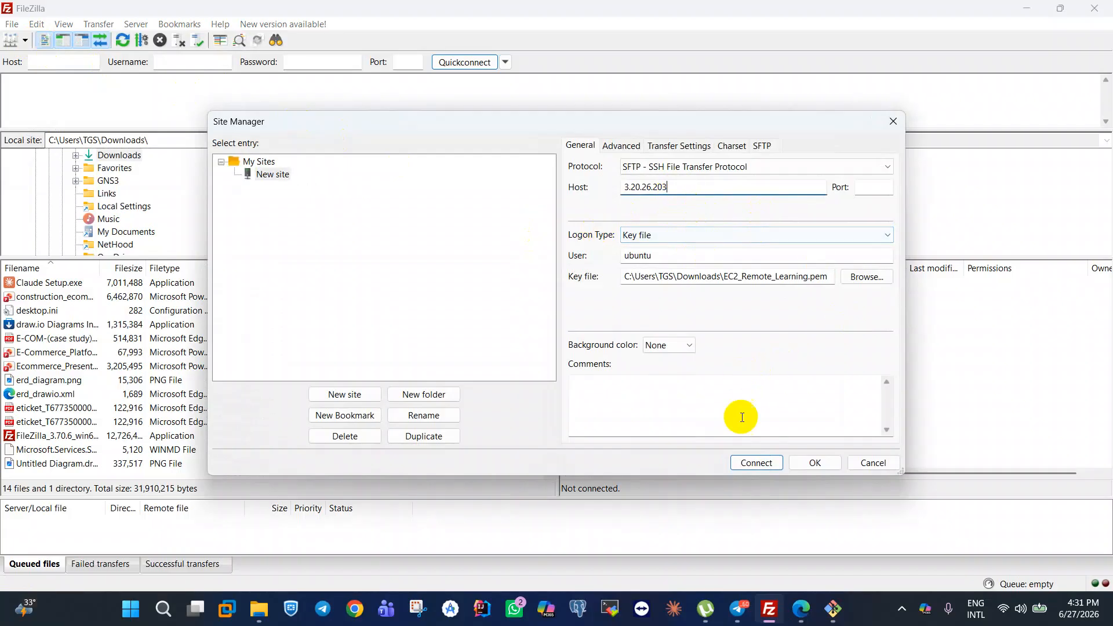
click(783, 462)
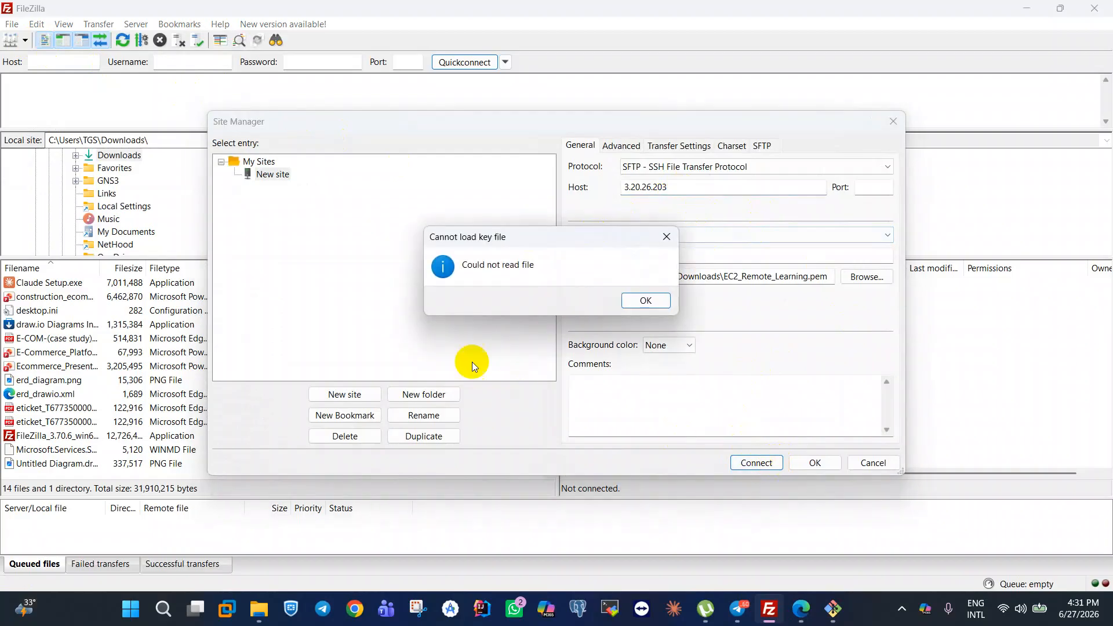
click(623, 309)
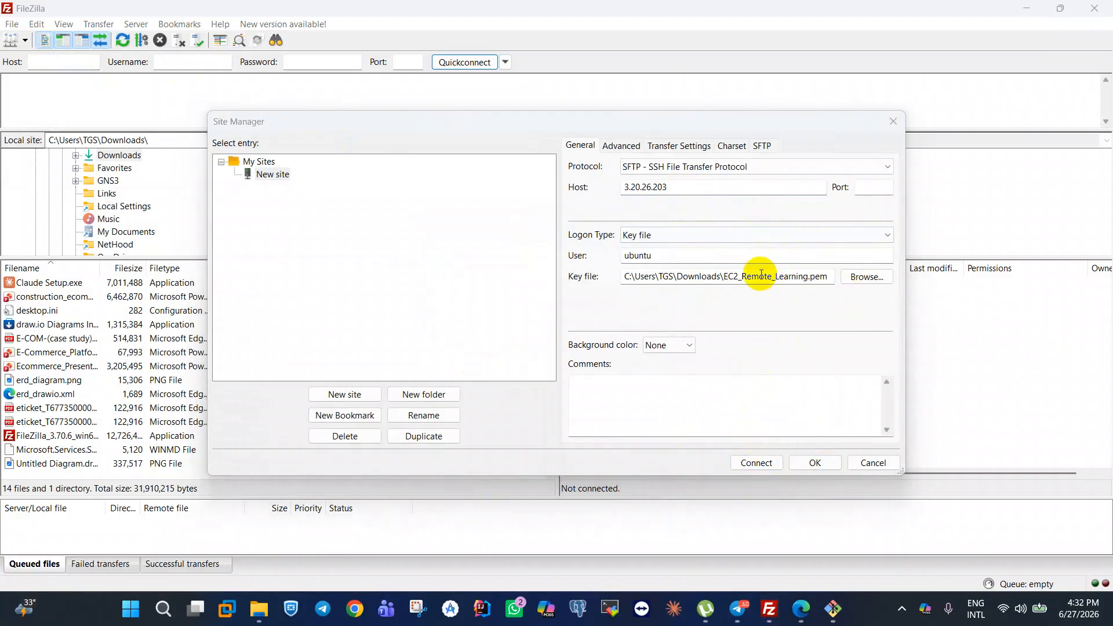
Set New site's key file to the SU5_AWS_Remote PEM file in Downloads\Telegram Desktop and try to connect, accepting the unknown host key.
click(866, 278)
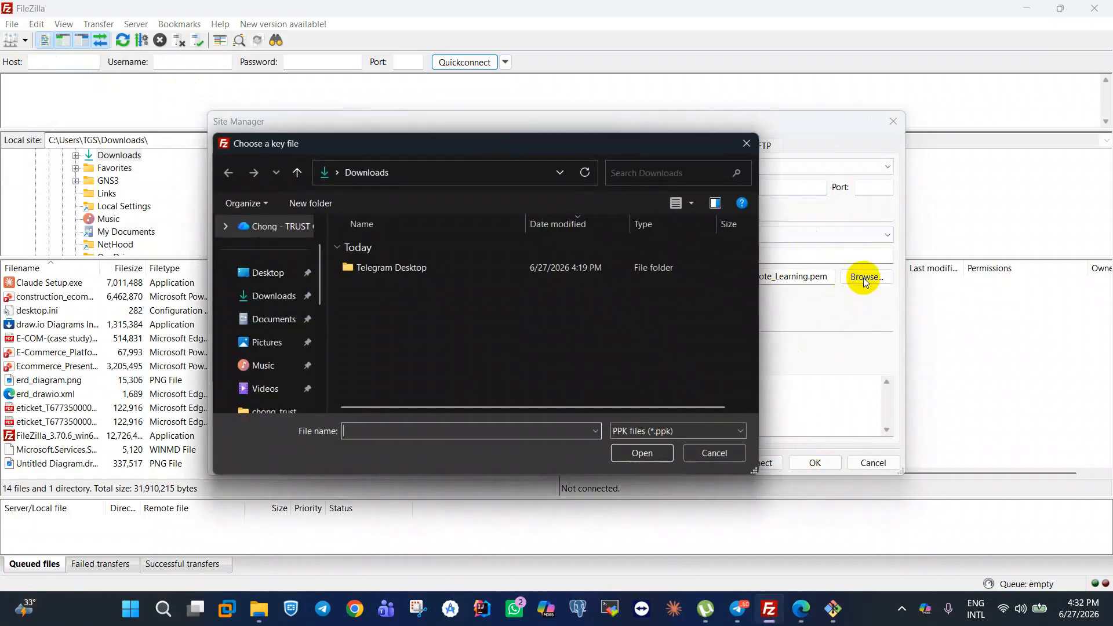
double_click(452, 267)
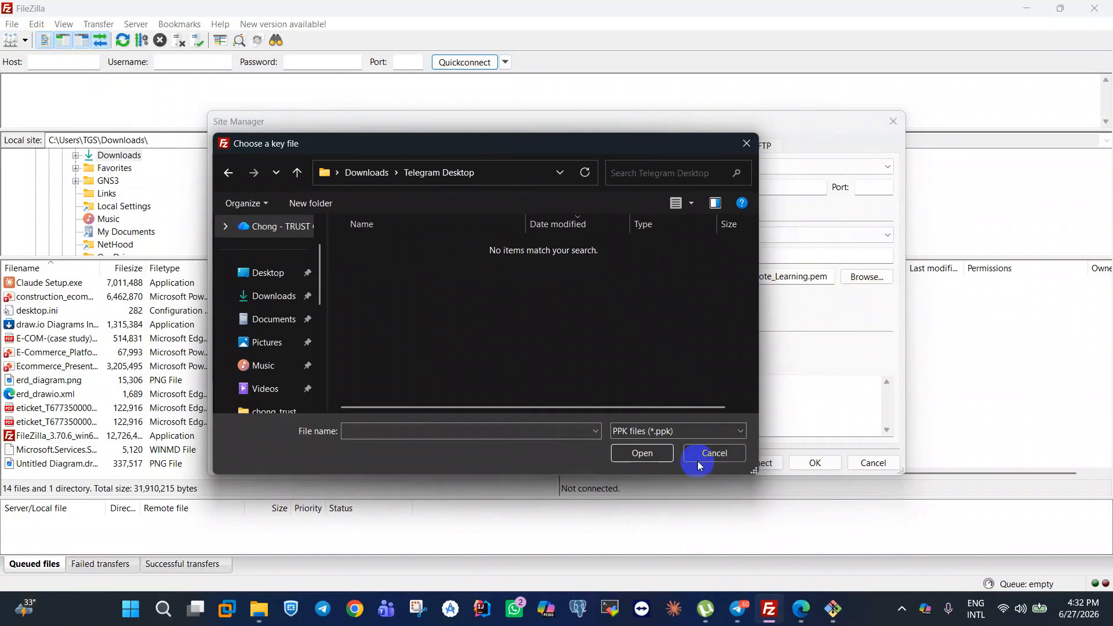
click(675, 432)
click(652, 457)
click(411, 307)
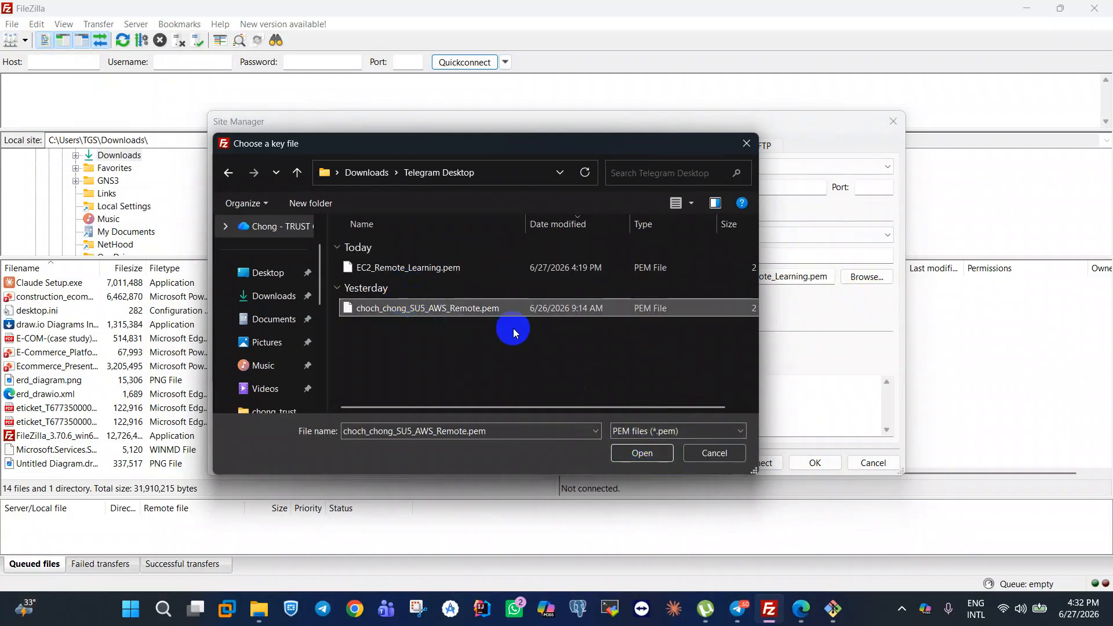
click(651, 454)
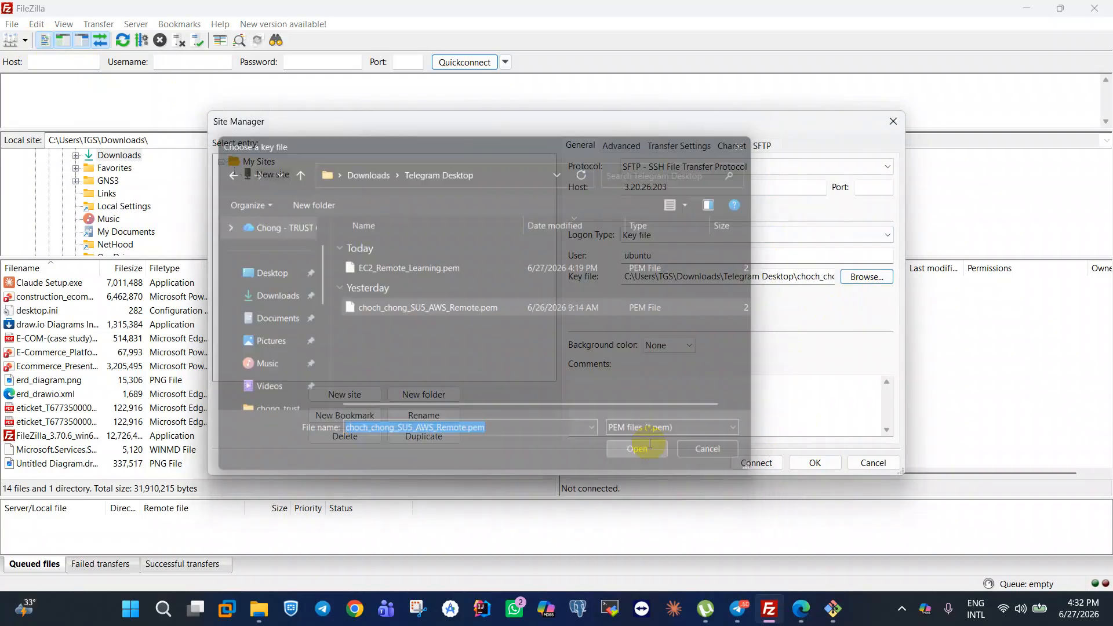
click(767, 464)
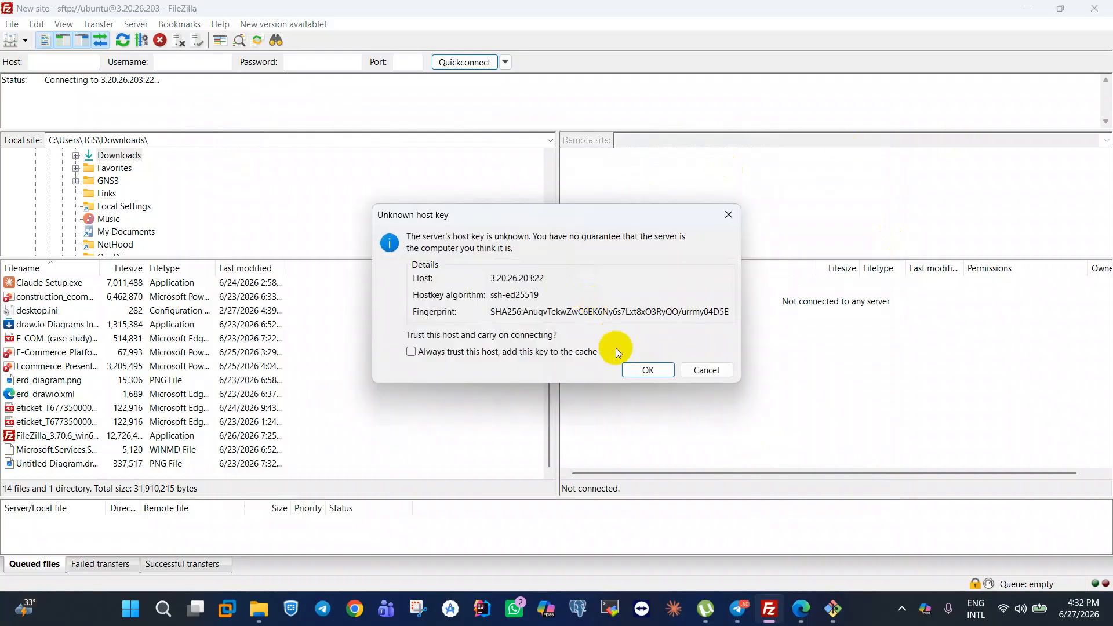
click(644, 369)
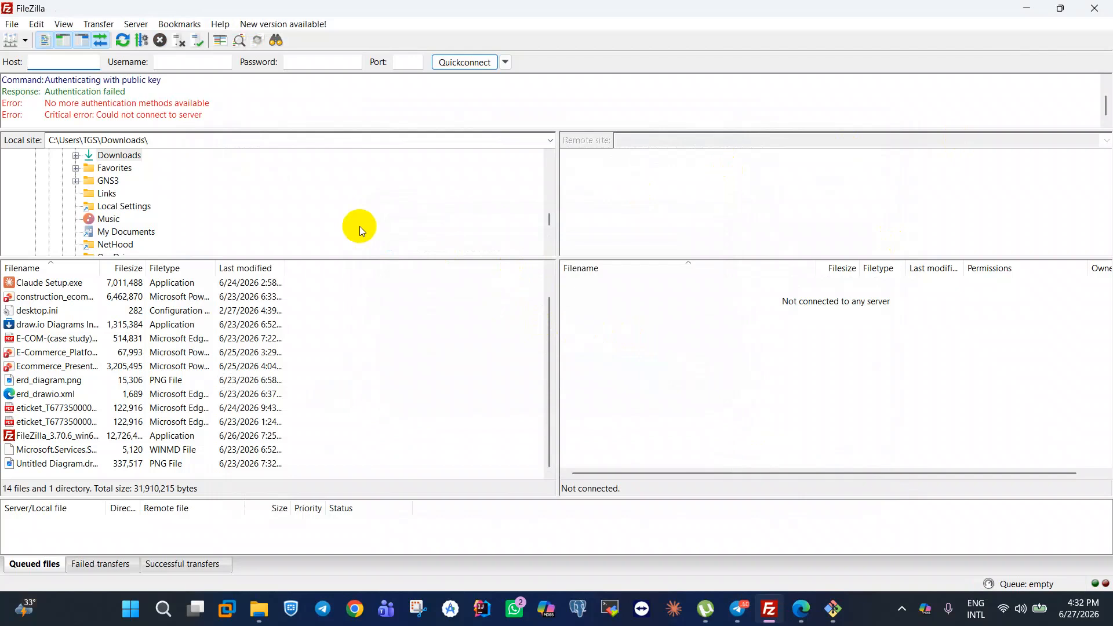
scroll(284, 99, up, 1)
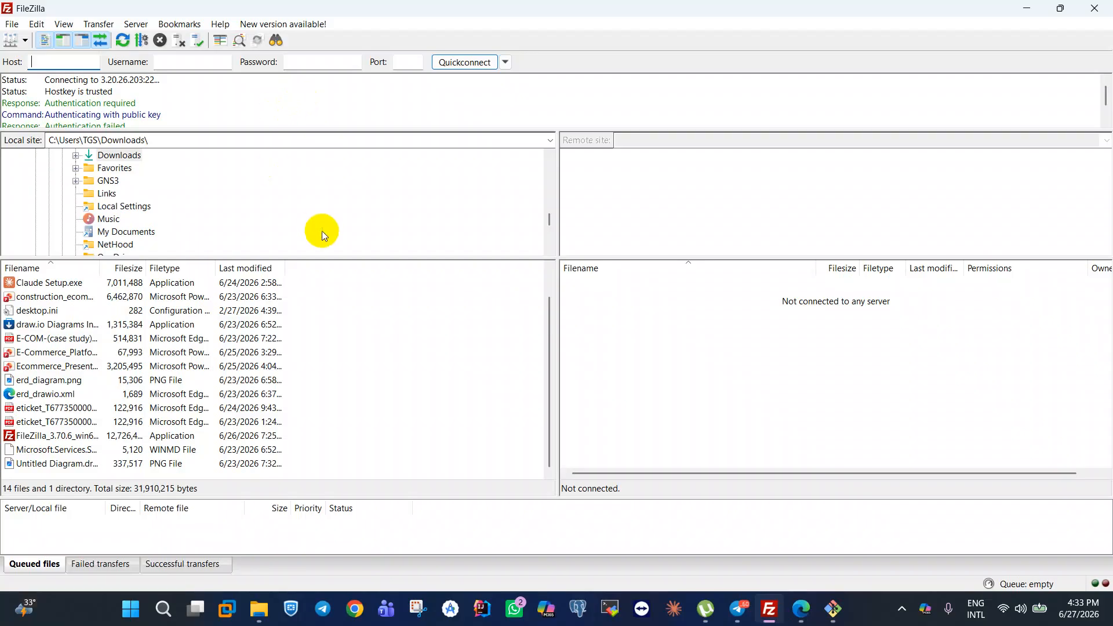
scroll(322, 230, up, 3)
scroll(325, 222, up, 2)
scroll(325, 222, down, 9)
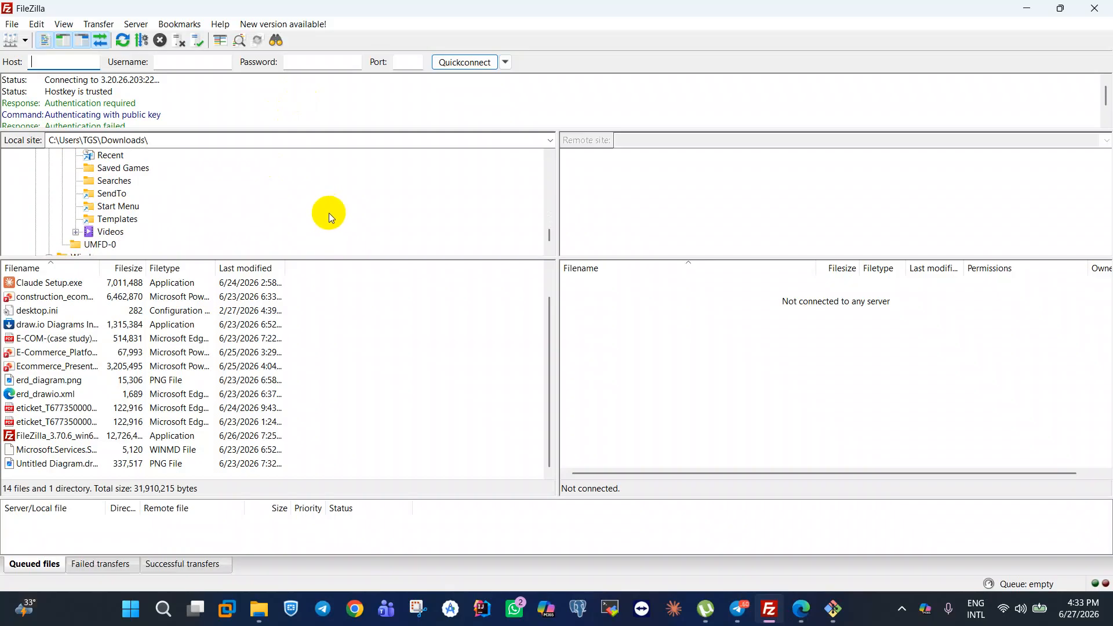
scroll(333, 217, up, 2)
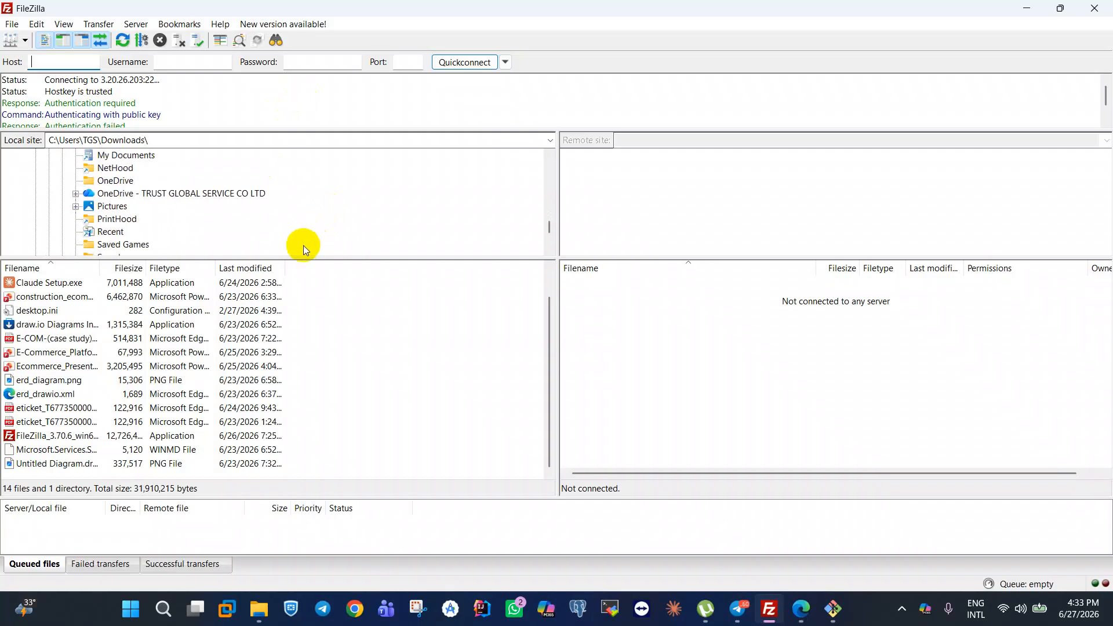
scroll(316, 226, up, 3)
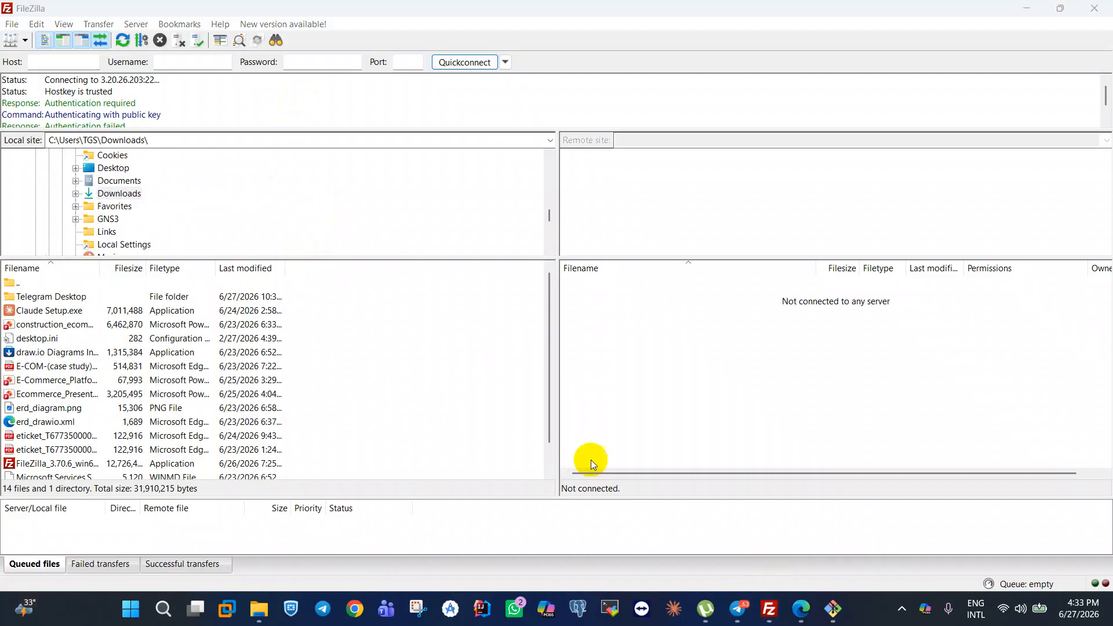
click(278, 110)
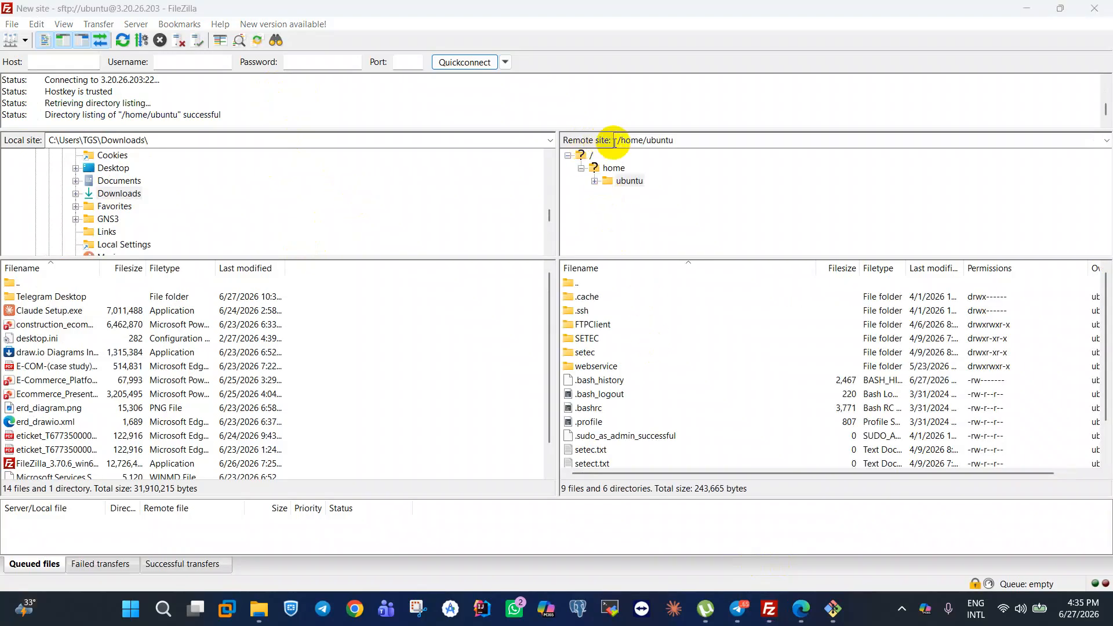
Browse the remote site from the root directory into /var/www/html.
click(569, 155)
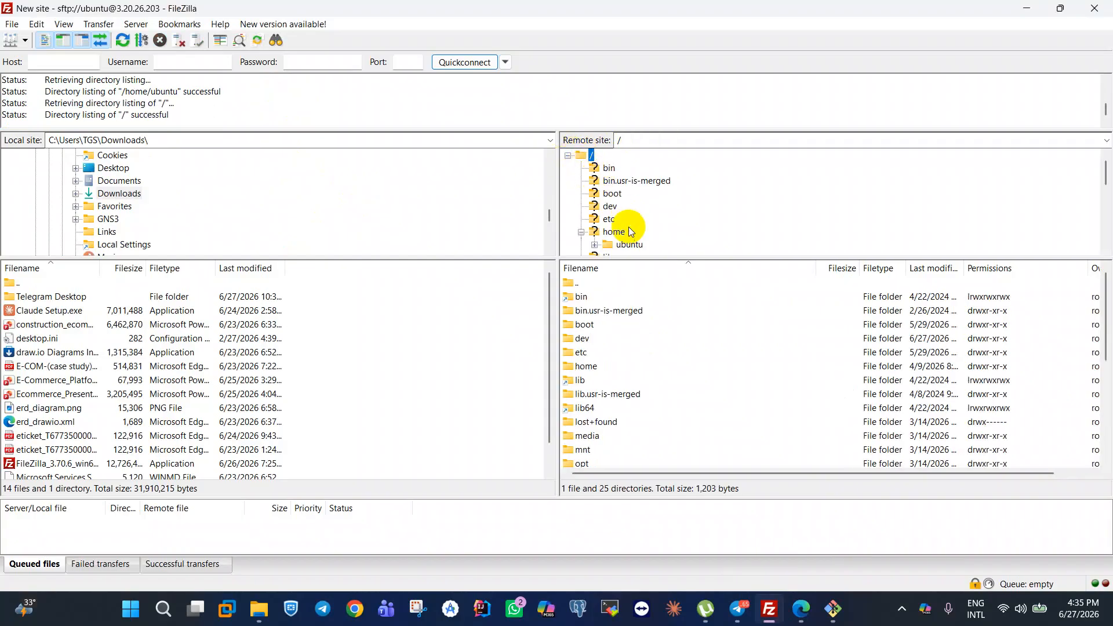
scroll(622, 222, down, 2)
scroll(615, 231, down, 3)
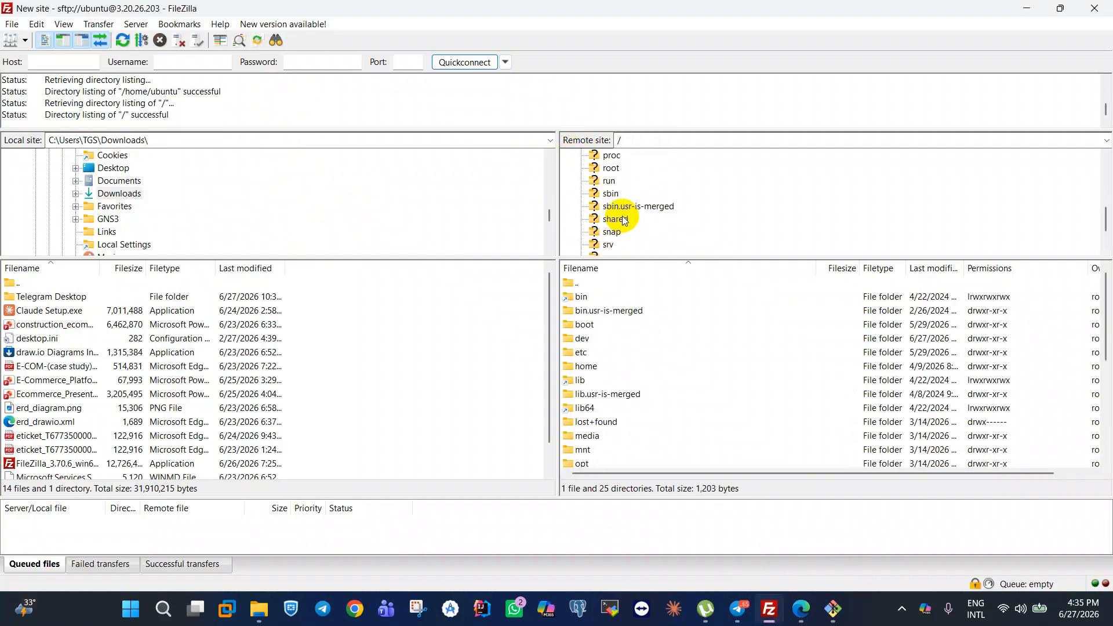
scroll(600, 244, down, 1)
click(603, 244)
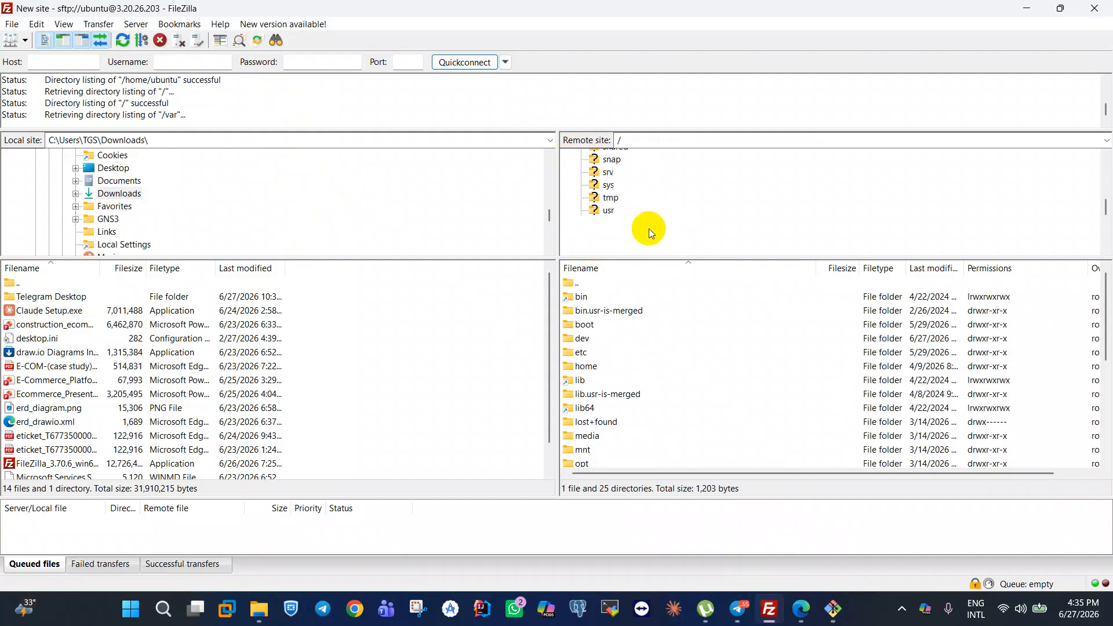
scroll(648, 227, down, 3)
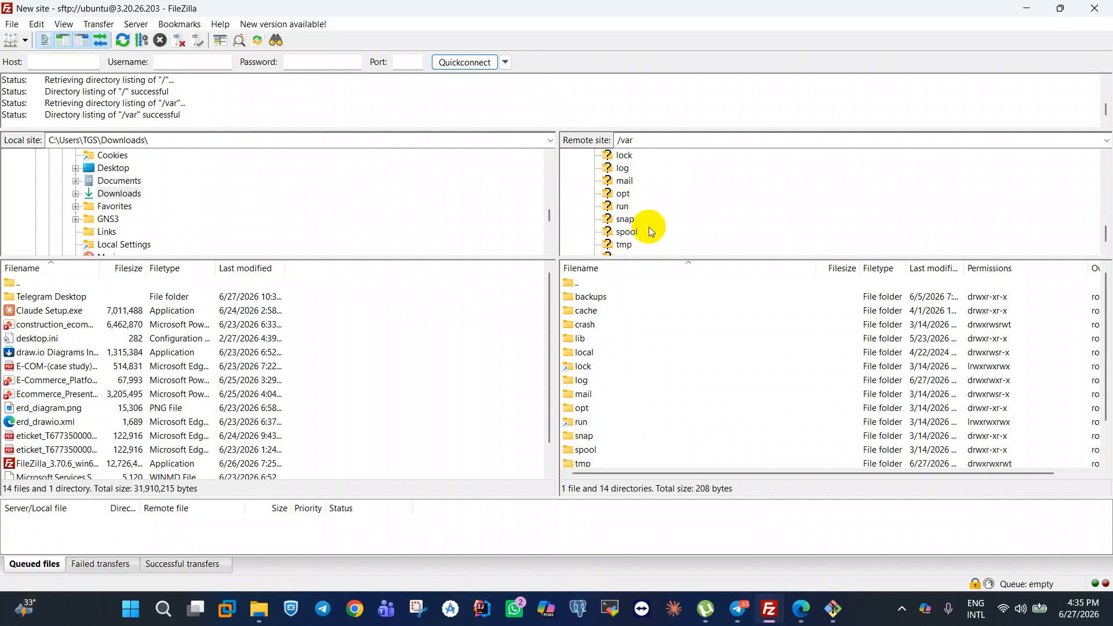
click(619, 245)
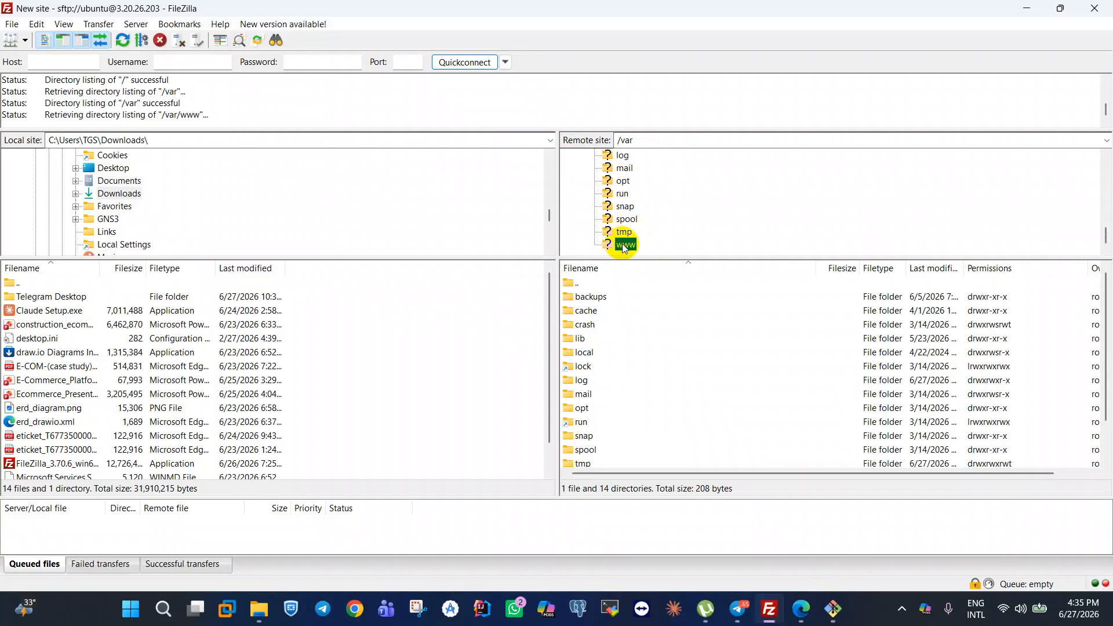
click(621, 244)
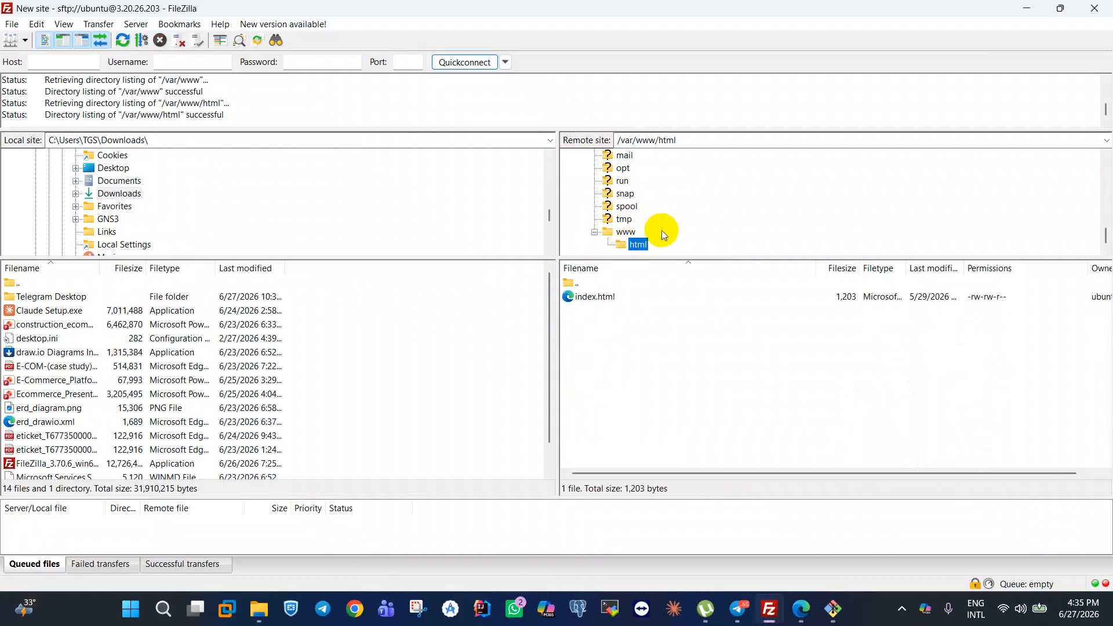
Delete index.html from the remote /var/www/html directory.
click(611, 302)
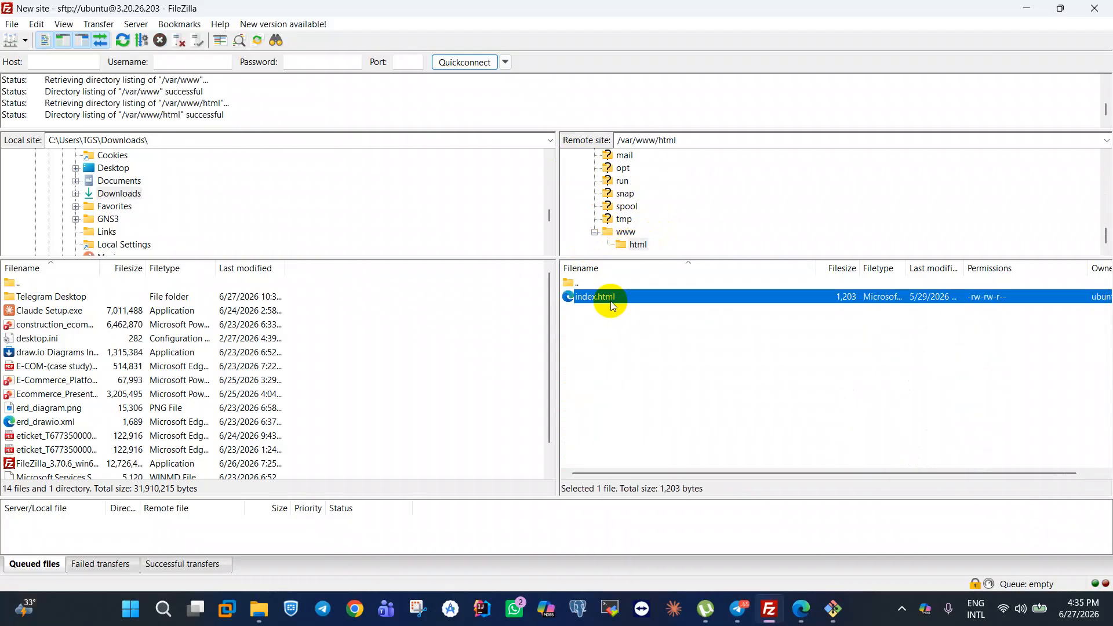
key(Delete)
click(603, 298)
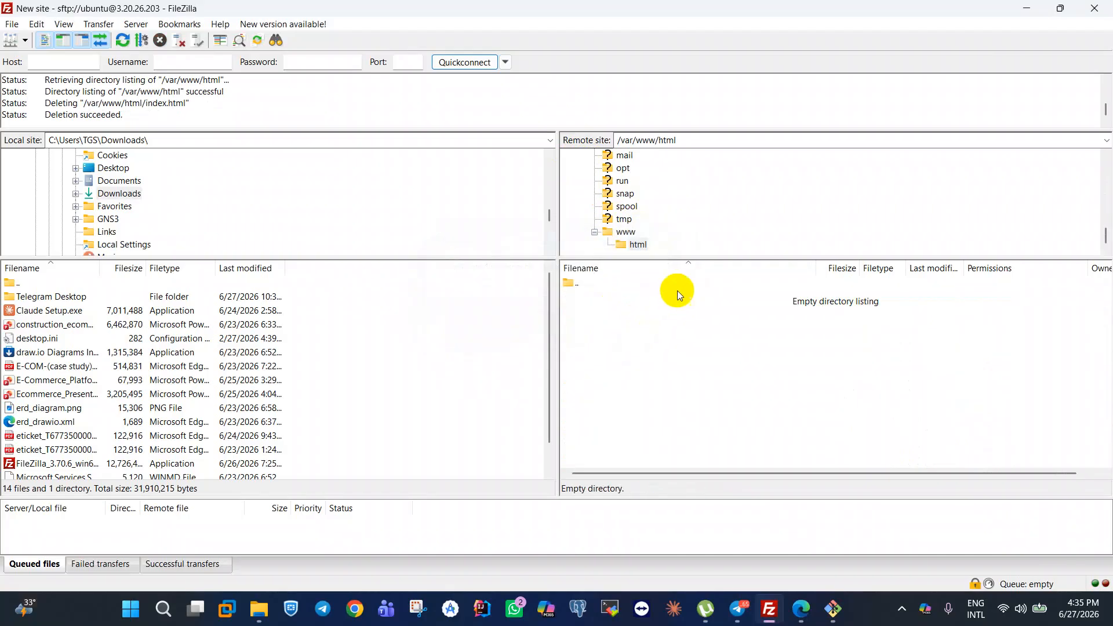
Go up to the remote /var/www directory and delete its html folder with its contents.
click(626, 232)
click(634, 246)
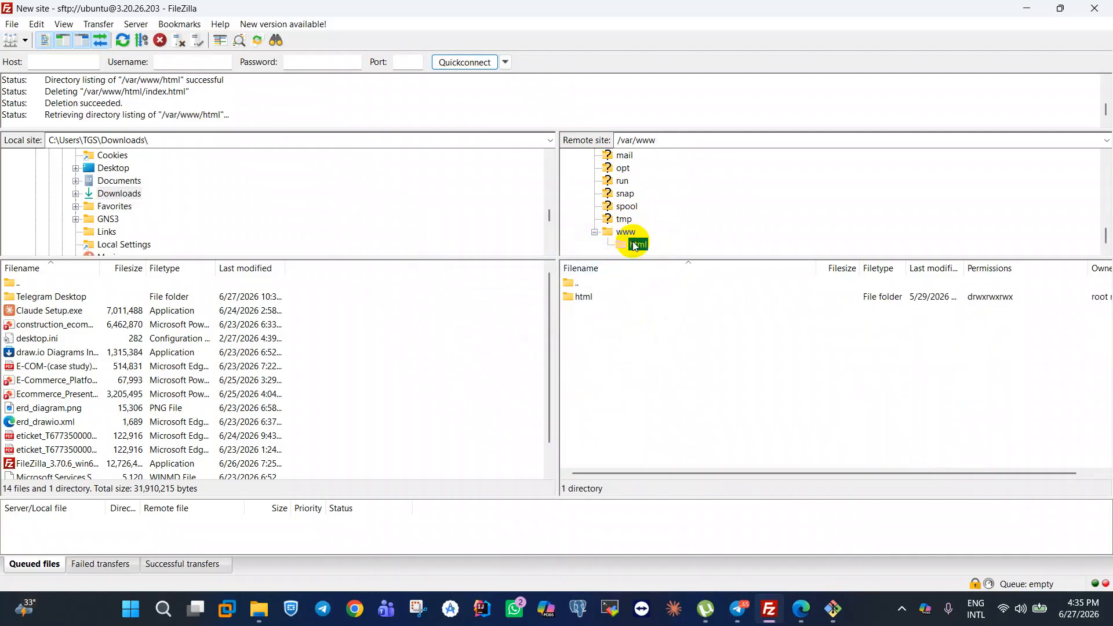
right_click(635, 244)
click(625, 232)
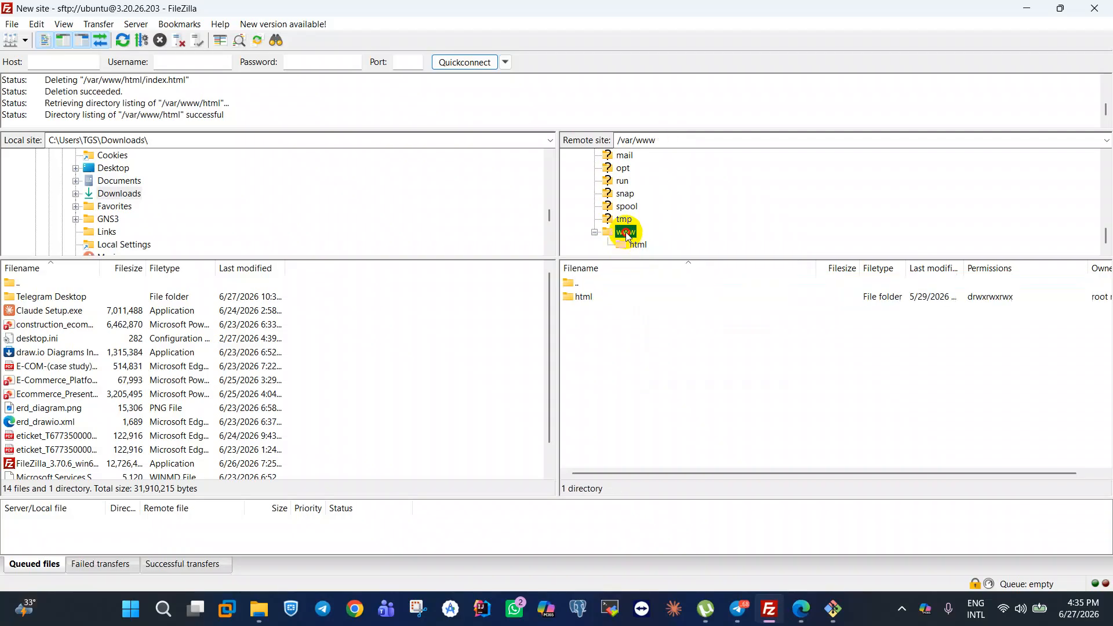
click(595, 296)
key(Delete)
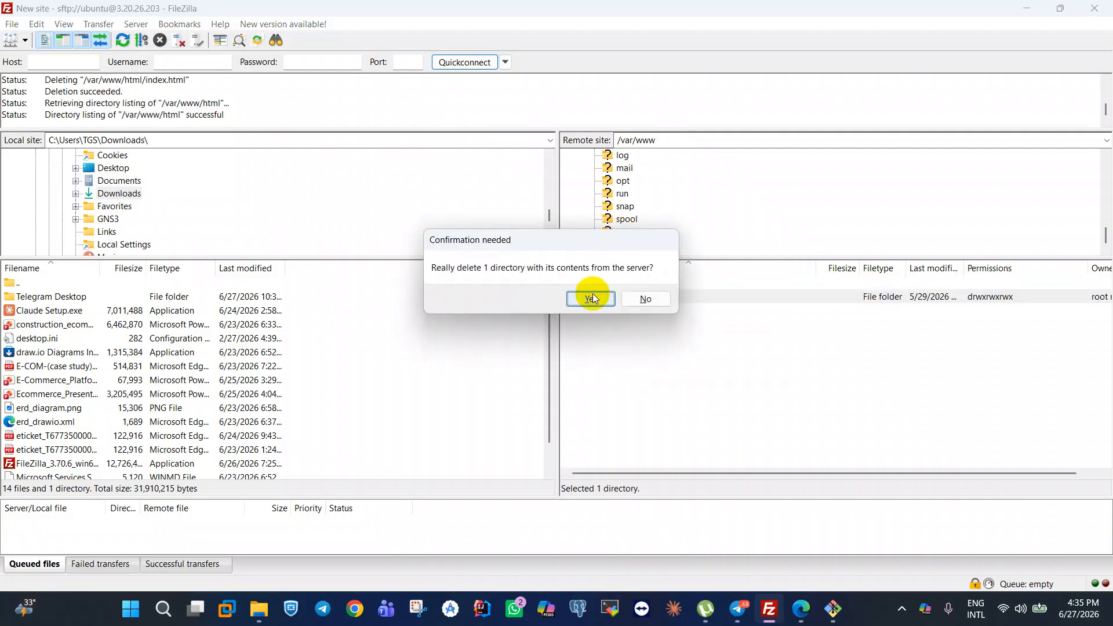
click(591, 299)
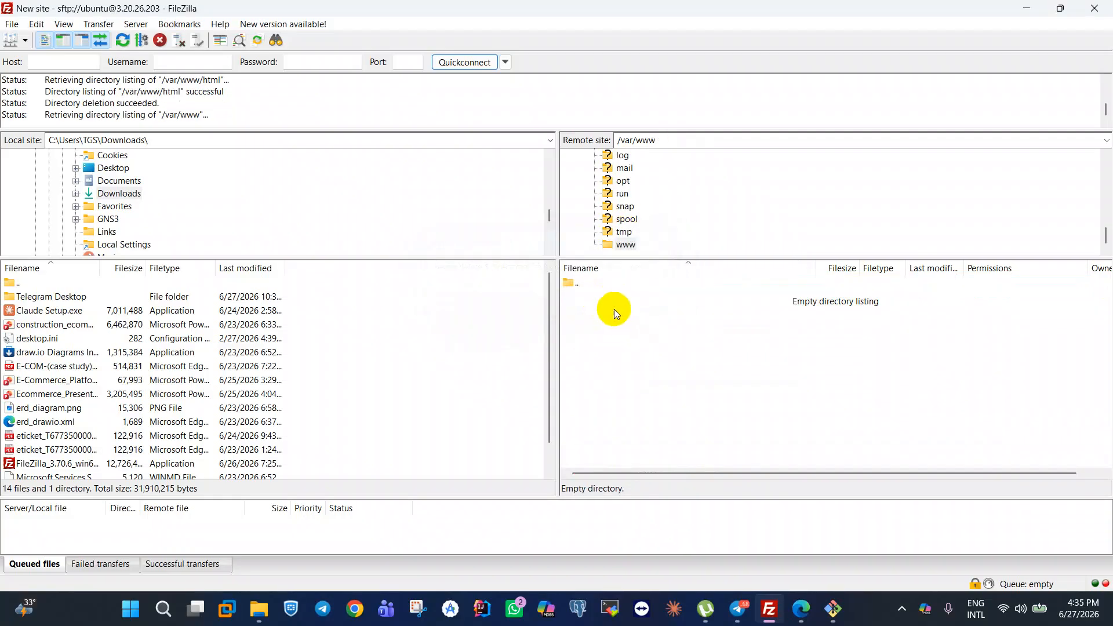
click(626, 245)
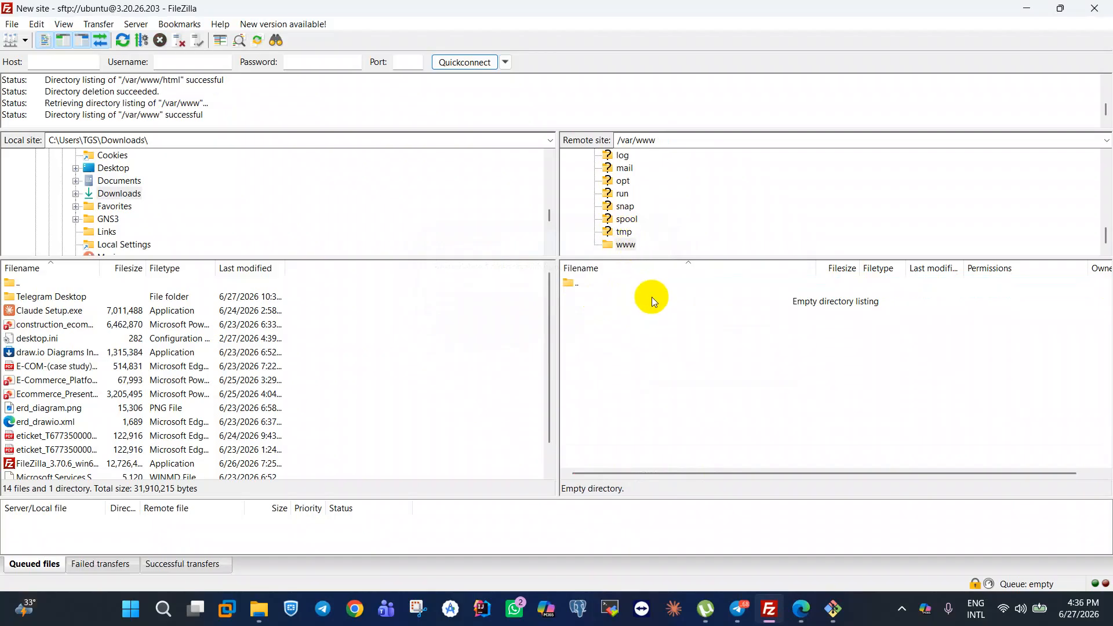
Switch to the SSH terminal and list the contents of /var/www with ls.
click(1035, 11)
double_click(464, 335)
double_click(322, 395)
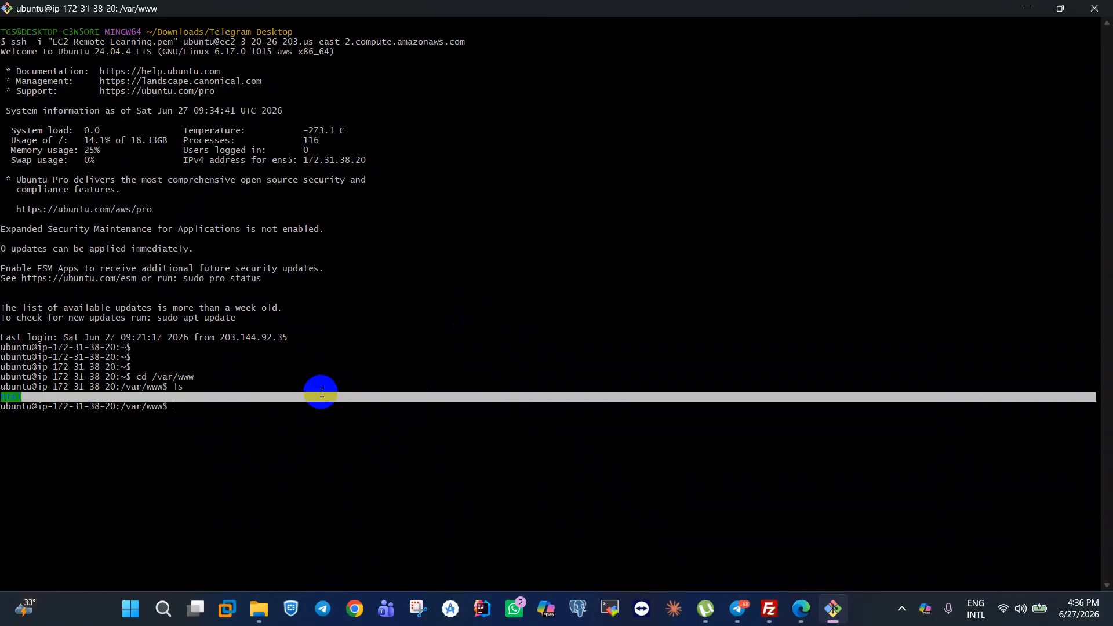
text(ls)
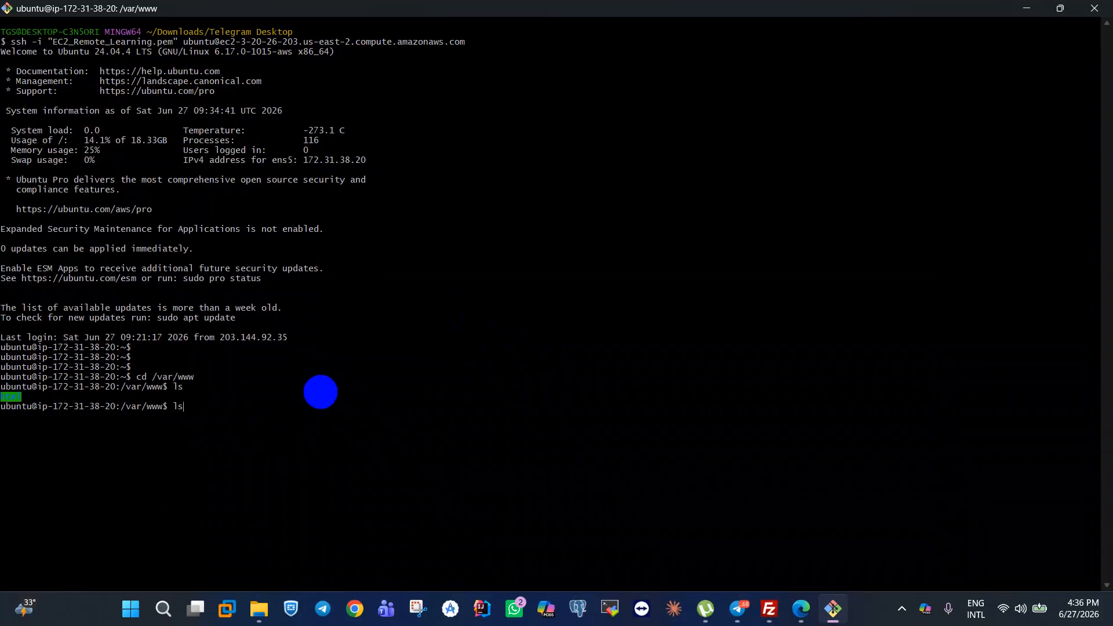
key(Return)
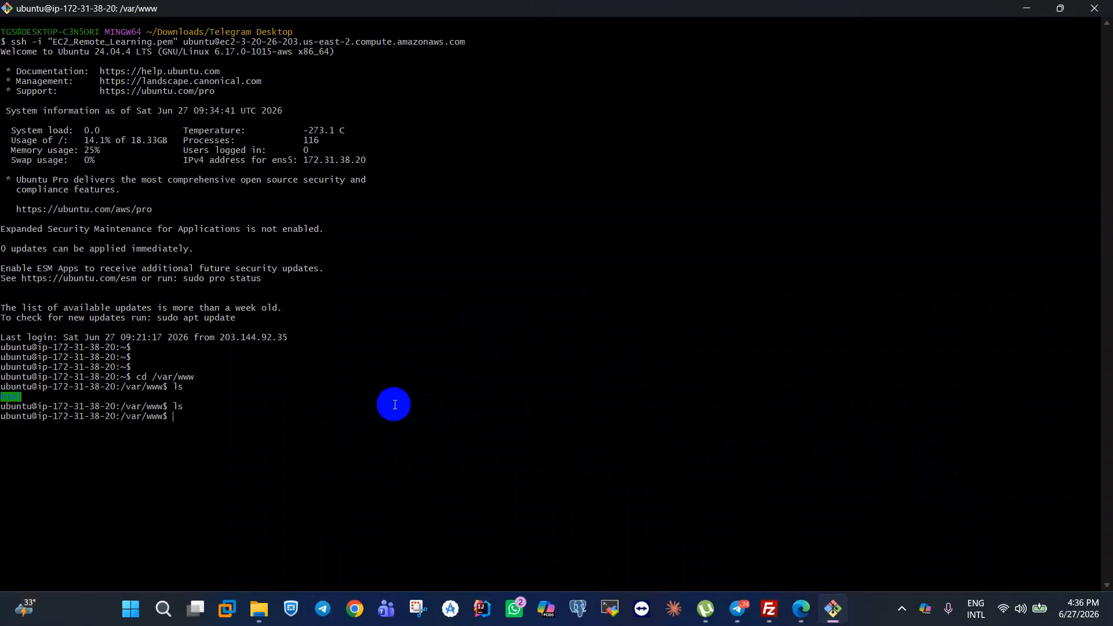
Begin a mkdir -p command at the /var/www prompt, leaving the directory name blank and the command unexecuted.
text(ms)
key(BackSpace)
text(kdir -p khmer9)
key(BackSpace)
key(BackSpace)
key(BackSpace)
key(BackSpace)
key(BackSpace)
key(BackSpace)
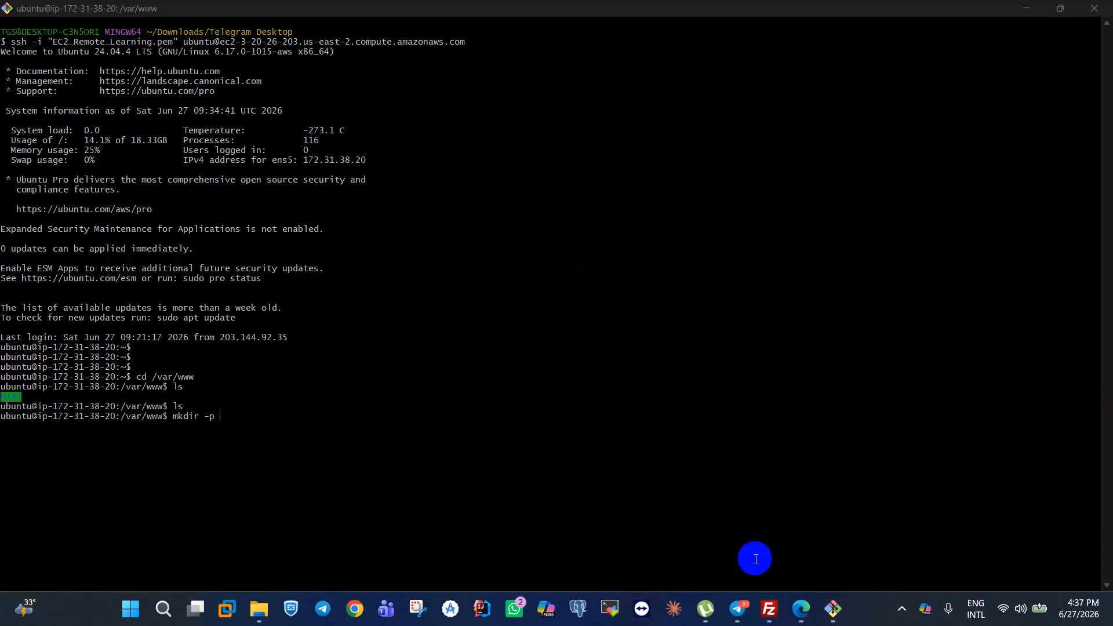
Switch to the browser and look up the registered domain names in the Namecheap domain list.
click(800, 609)
click(145, 10)
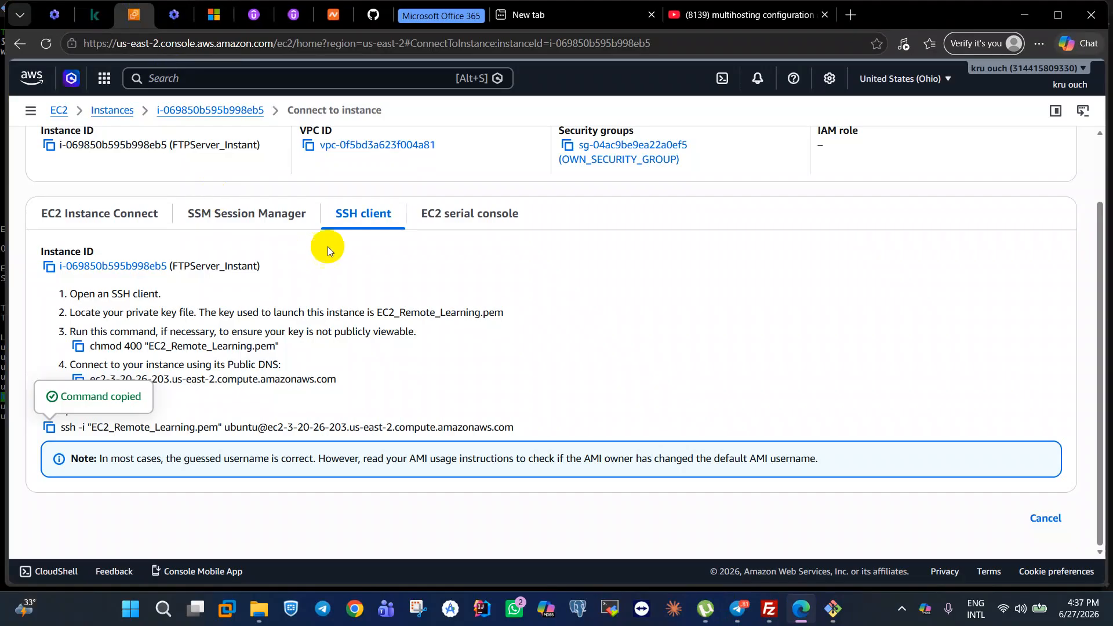
scroll(413, 273, up, 2)
click(333, 14)
mouse_move(357, 168)
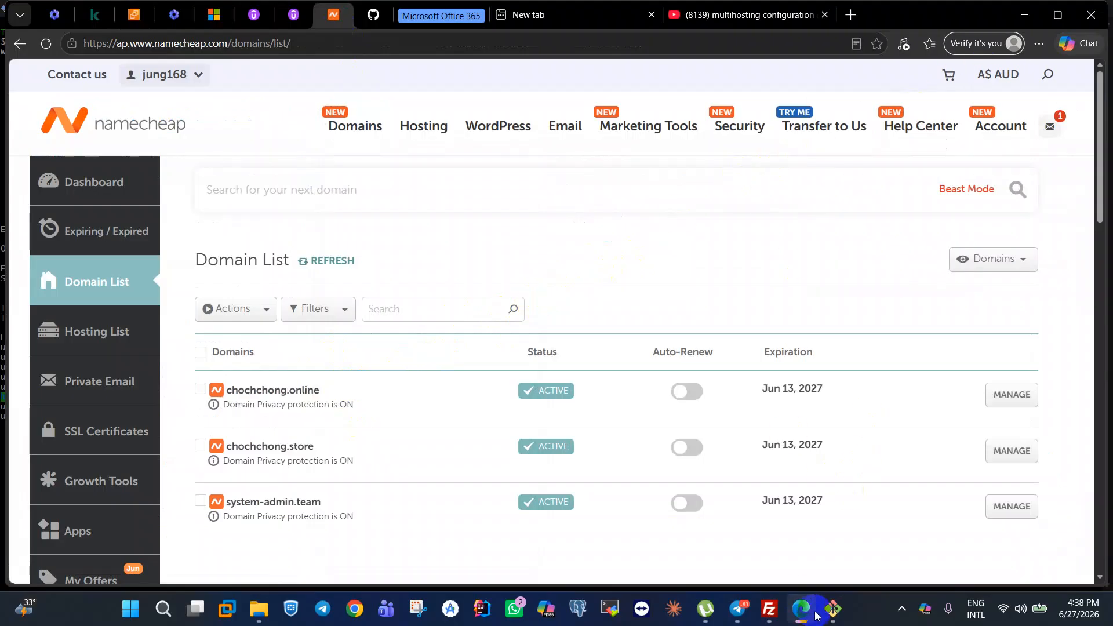
click(833, 608)
triple_click(343, 426)
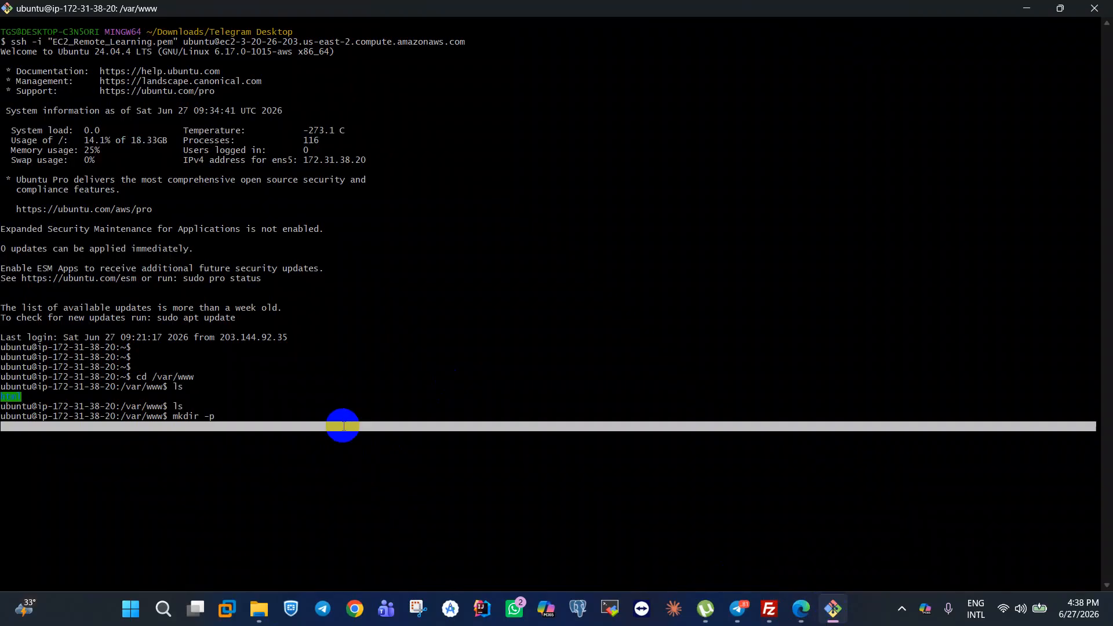
text(chochc)
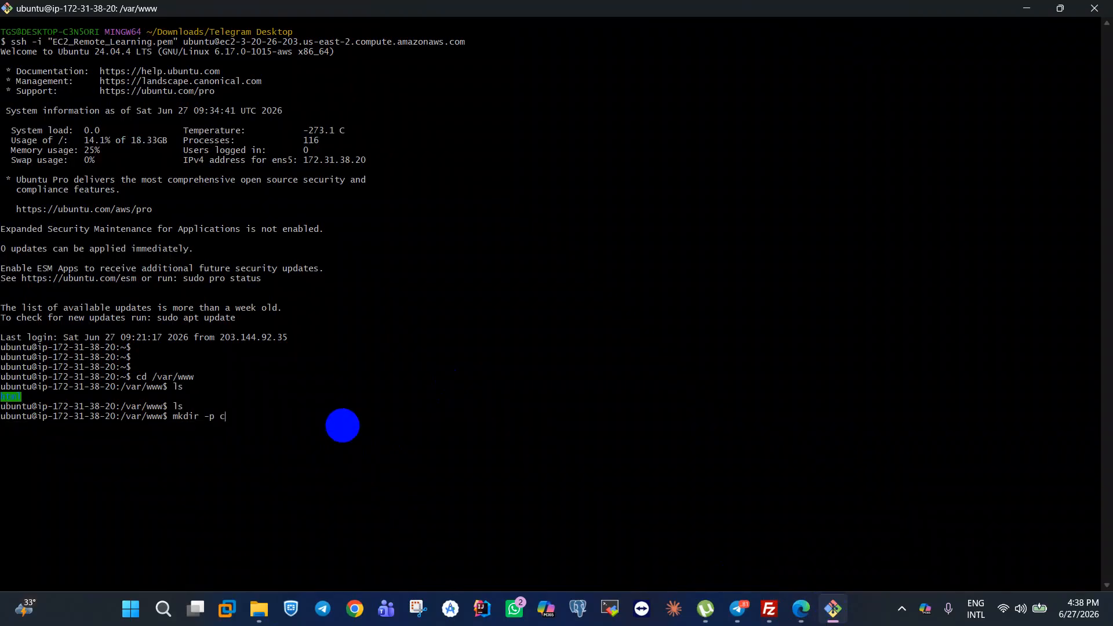
text(hong.online)
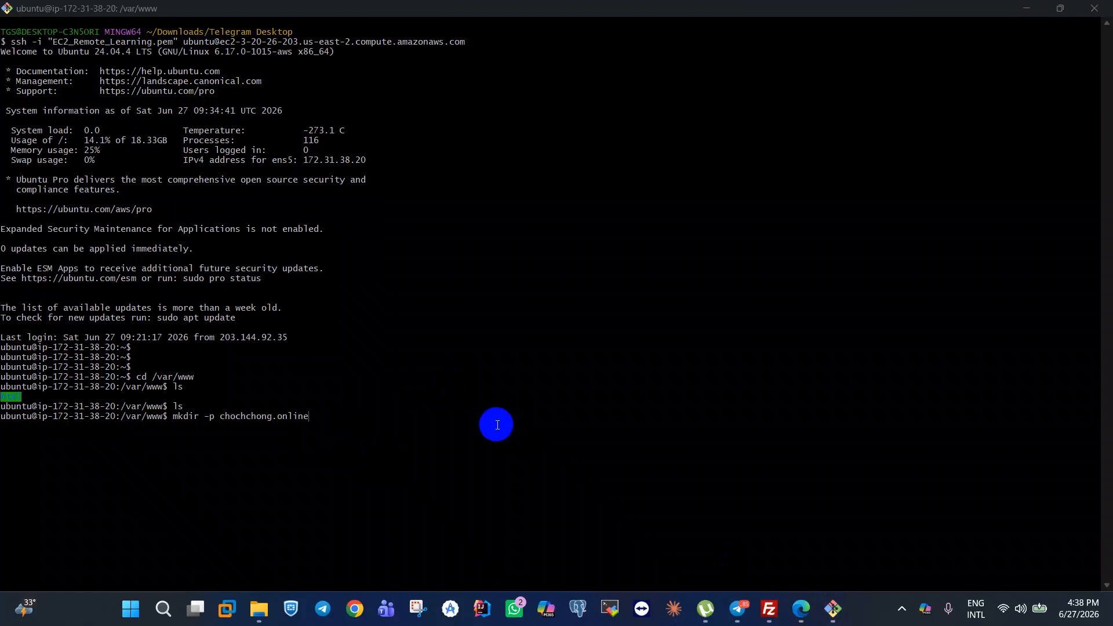
click(497, 425)
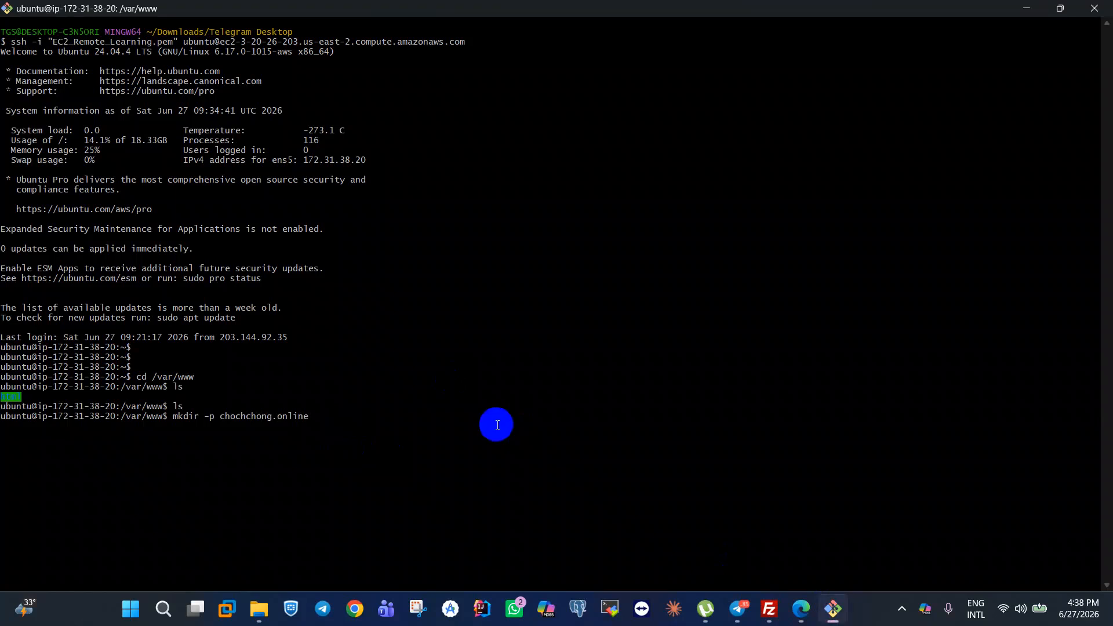
text(/html)
key(Return)
key(Up)
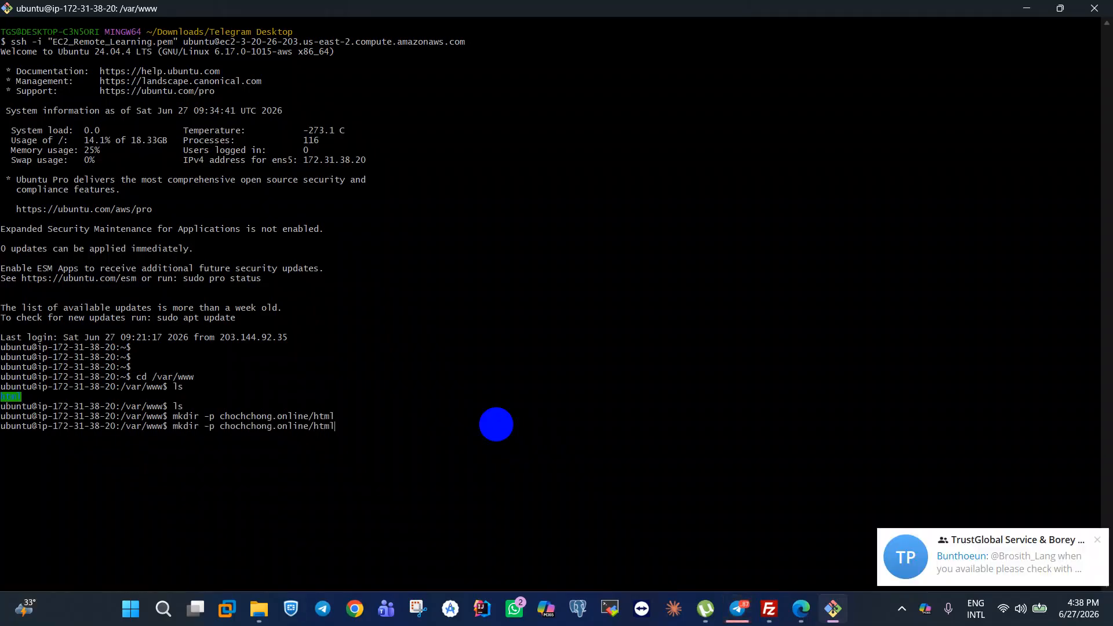
key(Left)
key(Left)
key(Left)
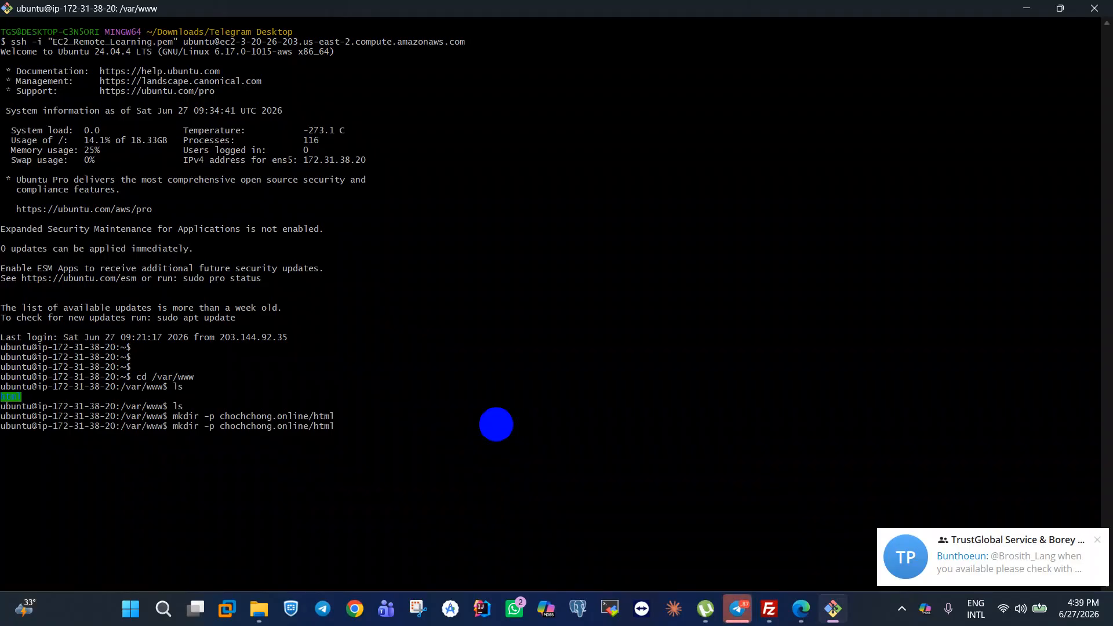
key(BackSpace)
key(BackSpace)
key(BackSpace)
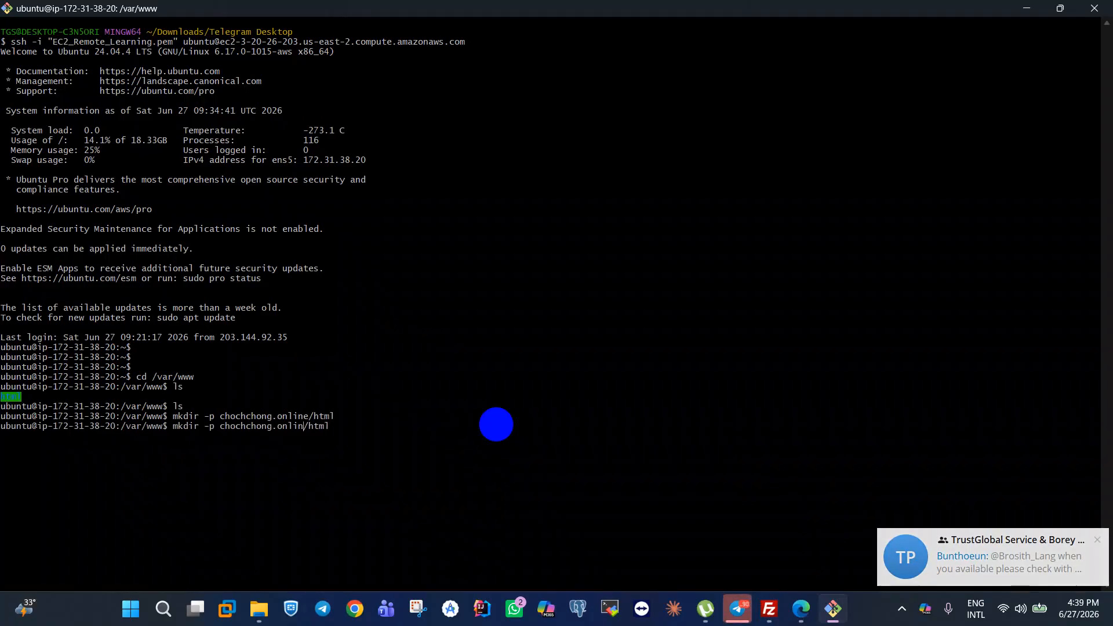
key(BackSpace)
key(BackSpace)
key(BackSpace)
text(s)
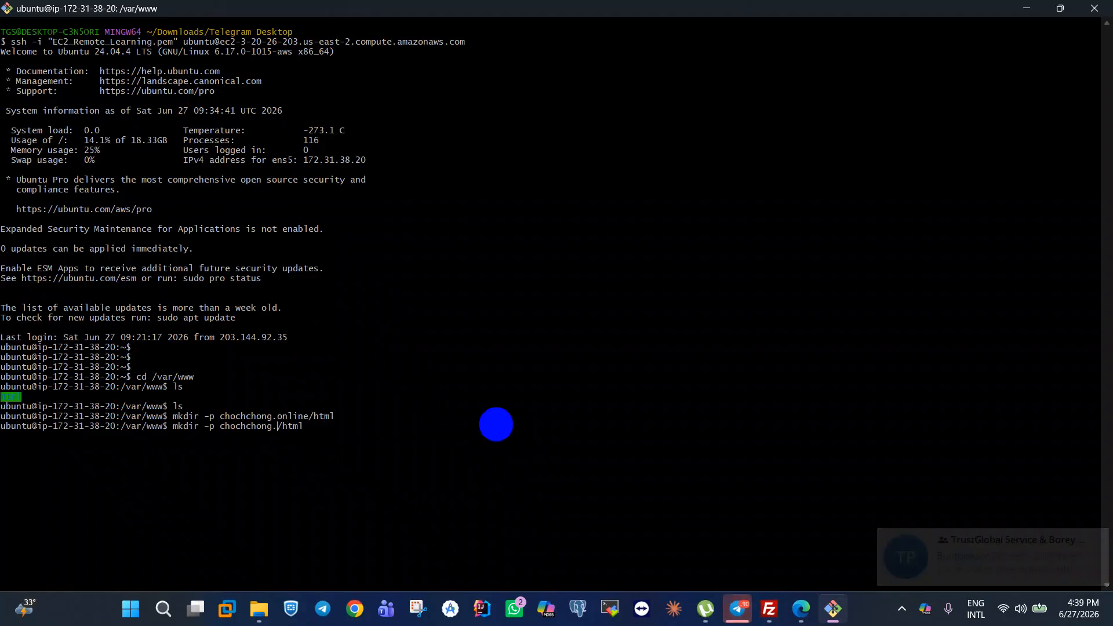
text(to)
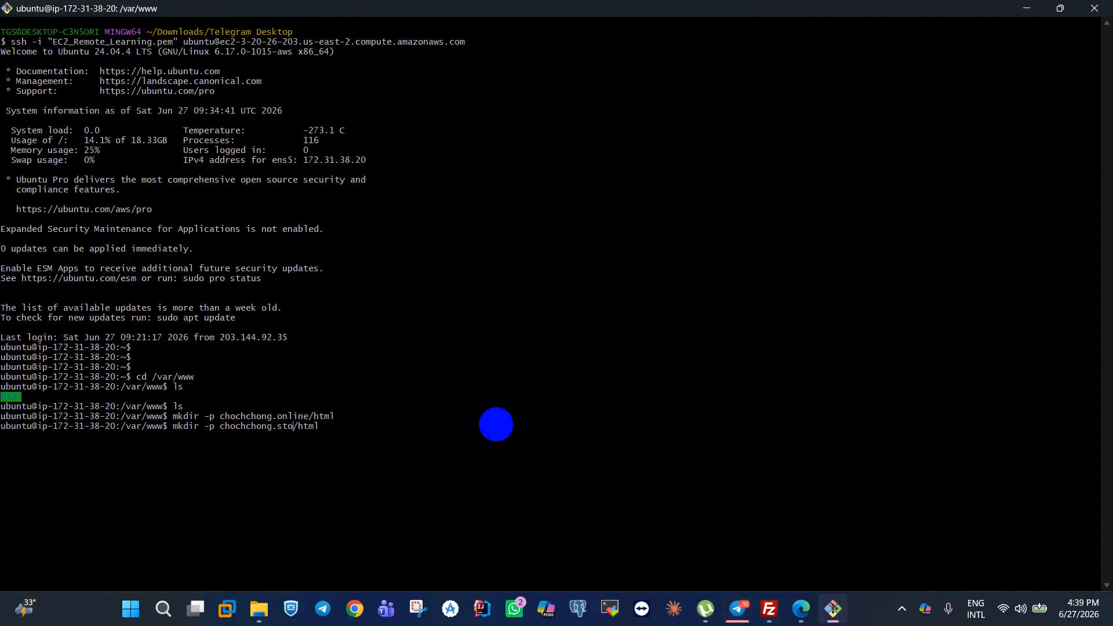
text(re)
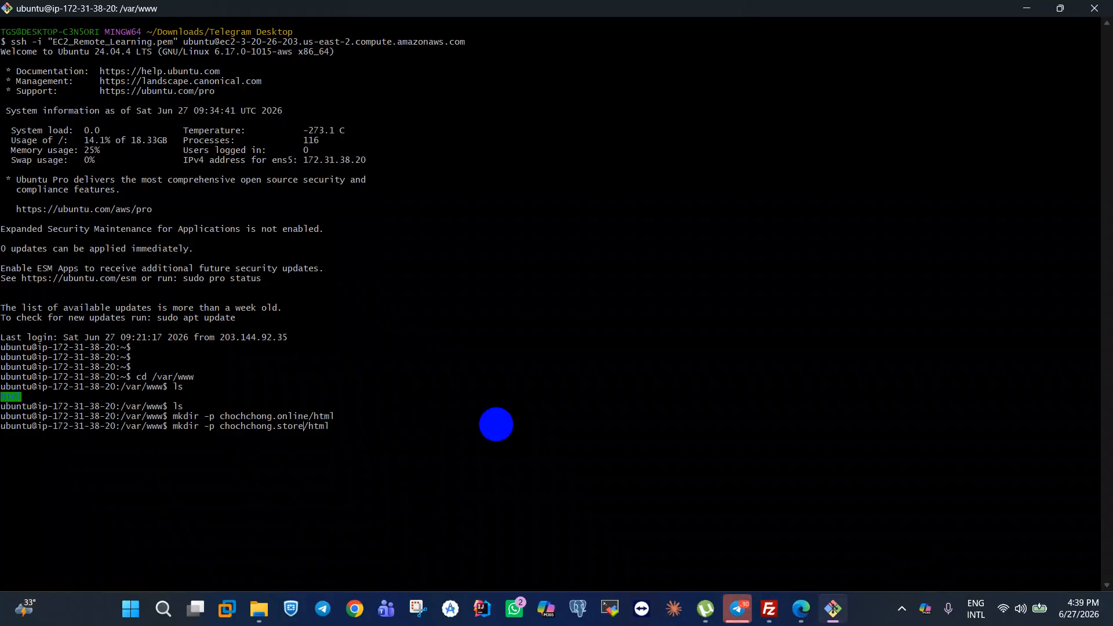
key(BackSpace)
key(BackSpace)
key(BackSpace)
key(BackSpace)
key(BackSpace)
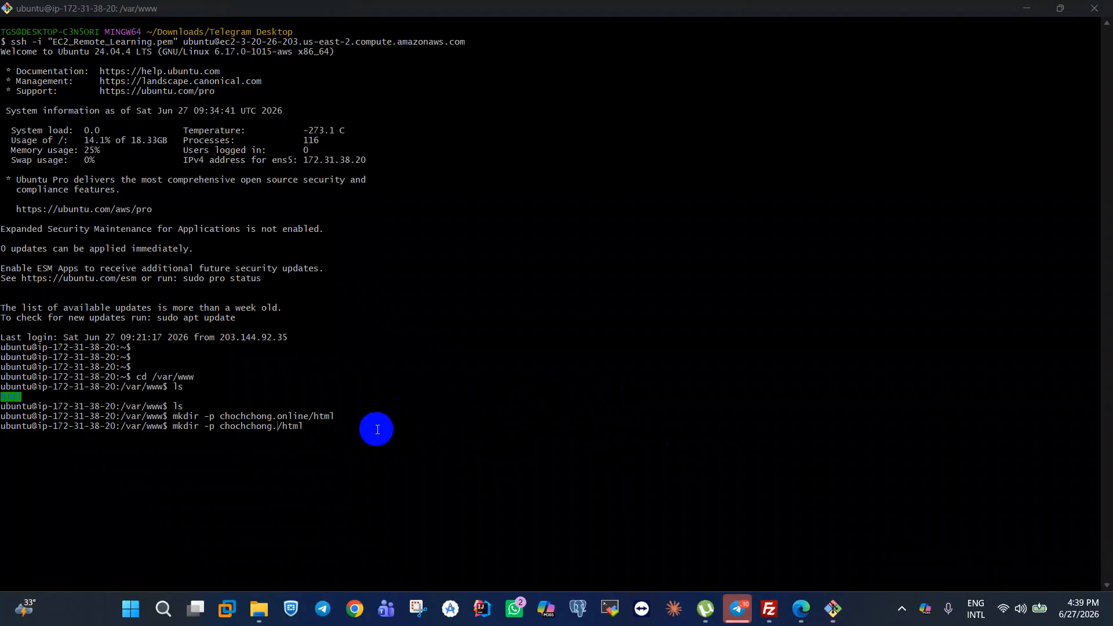
click(376, 429)
text(st)
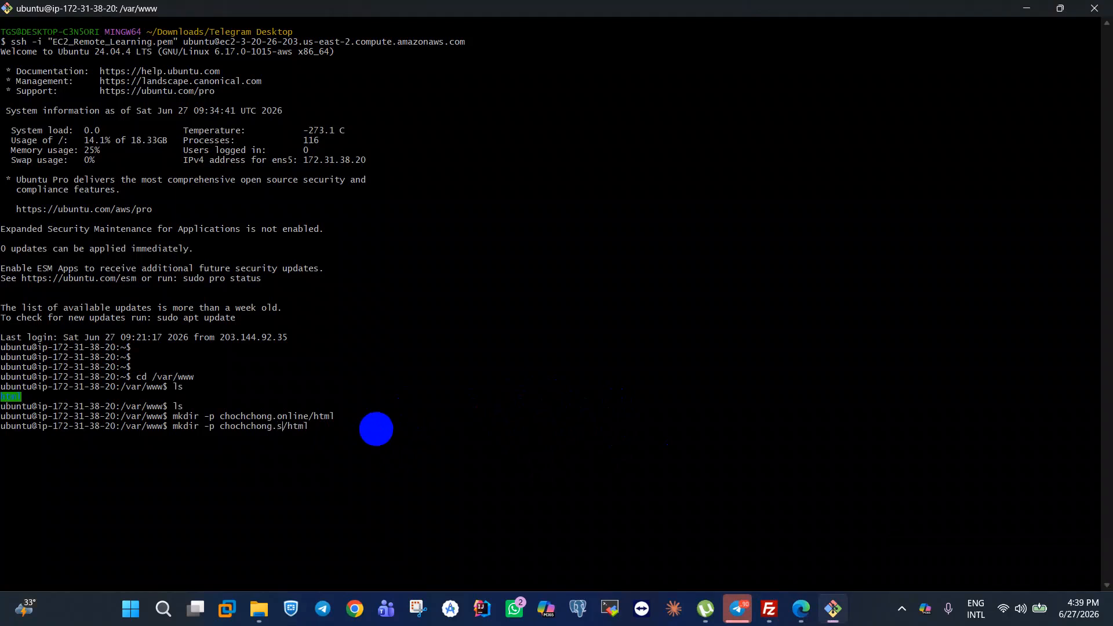
text(ore)
key(Return)
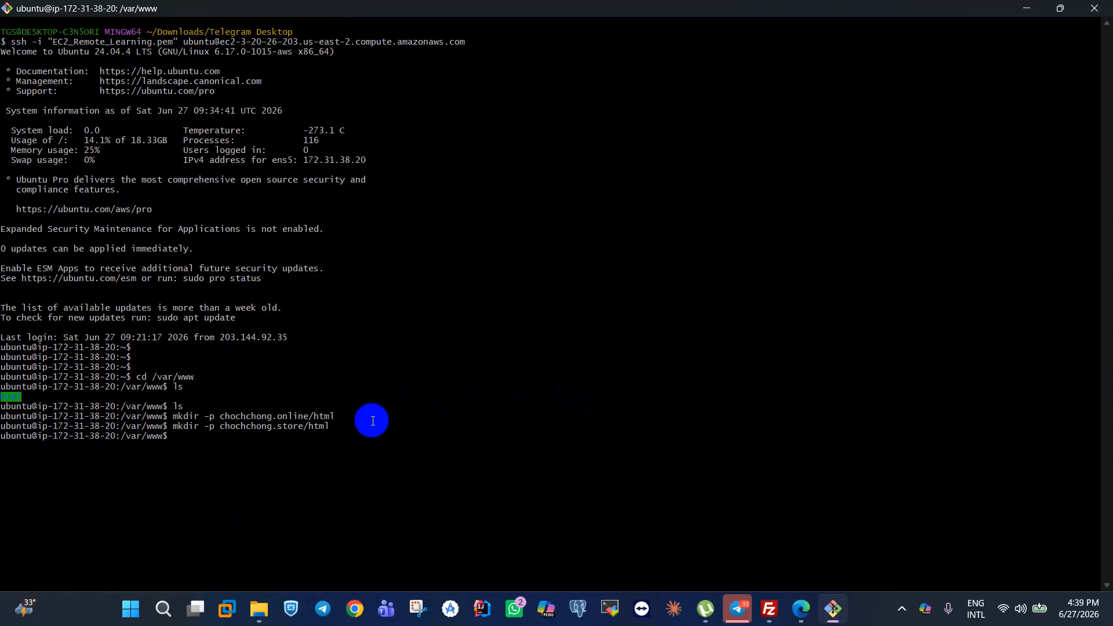
text(ls)
key(Return)
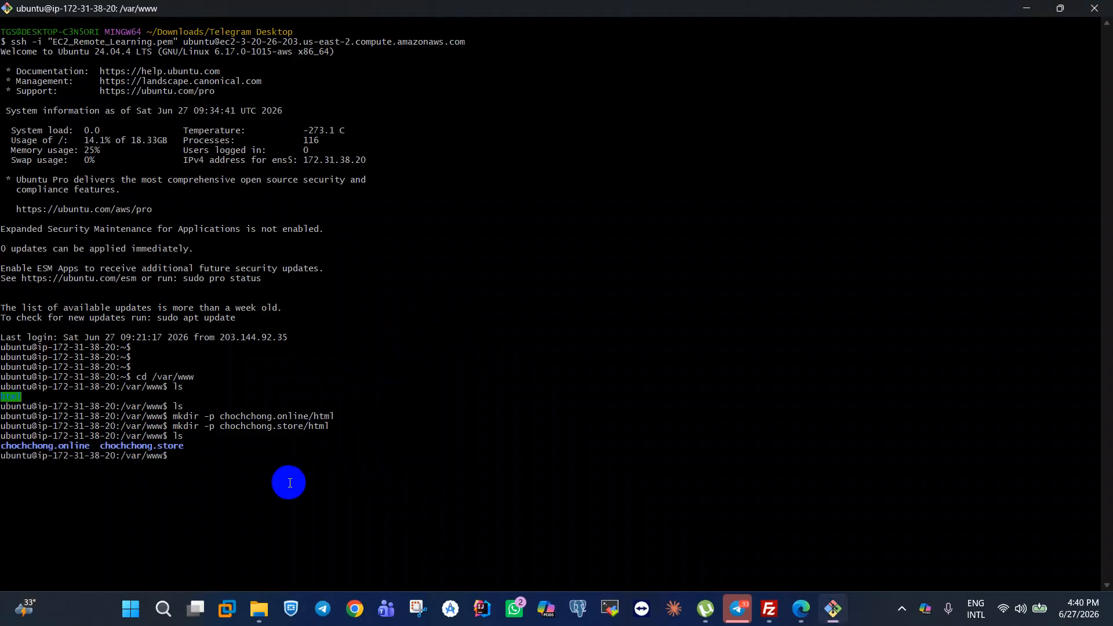
Set the permissions of chochchong.online/html/ to 777 with sudo chmod.
text(sudo chmod 777 chochchong.onl)
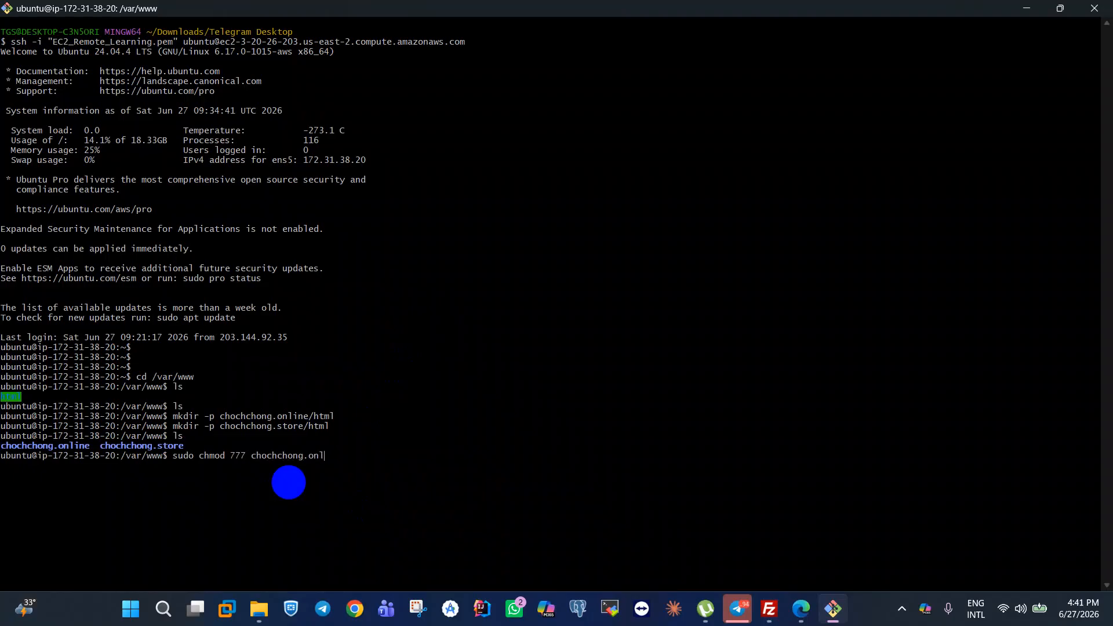
text(ine/html/)
key(Return)
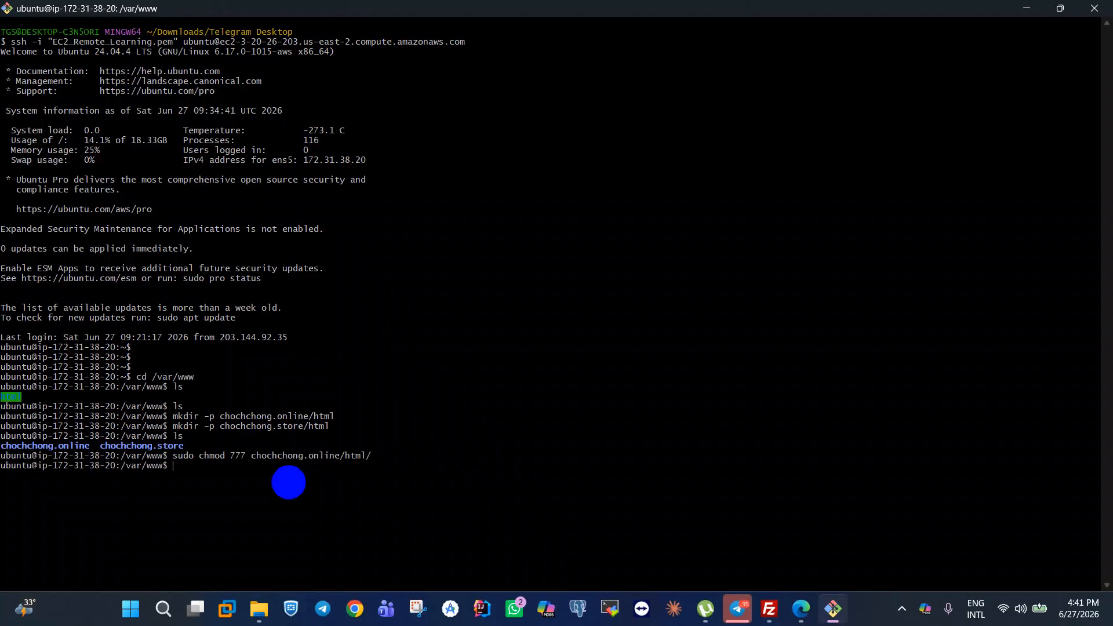
Set the permissions of chochchong.store/html/ to 777 with sudo chmod.
key(Up)
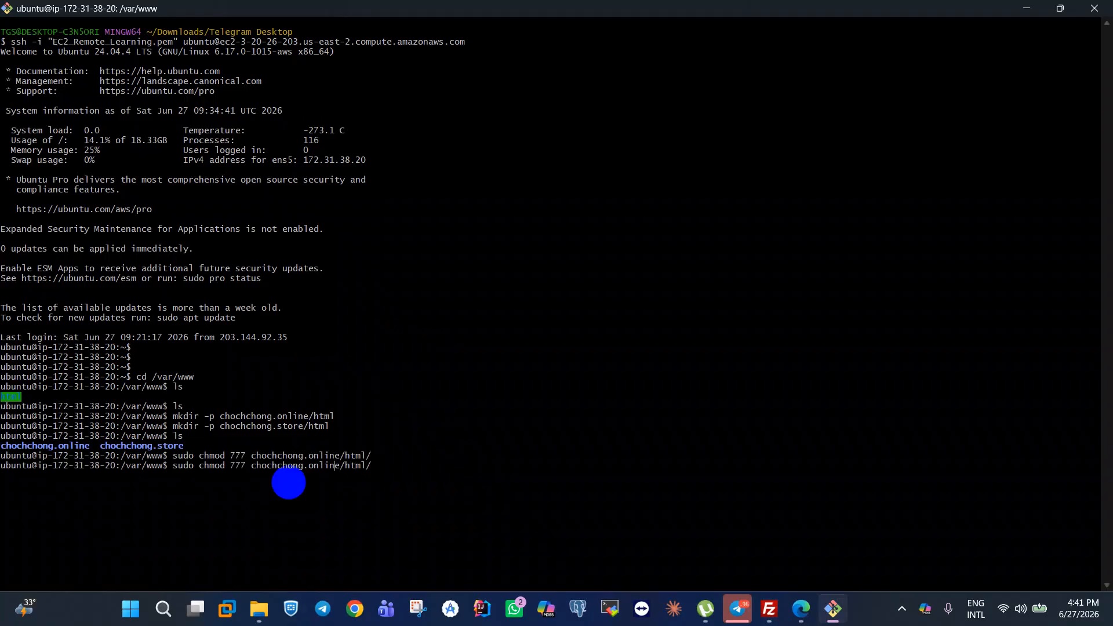
key(BackSpace)
key(BackSpace)
key(BackSpace)
key(BackSpace)
key(BackSpace)
key(BackSpace)
text(store)
key(Return)
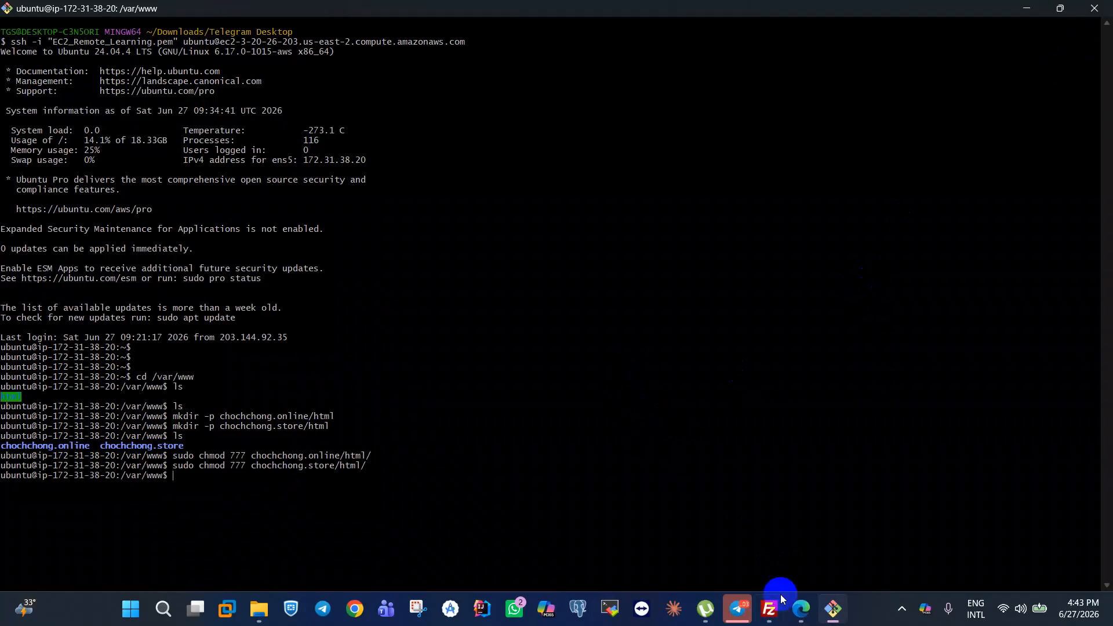
Switch to FileZilla, refresh the remote /var/www listing and select the chochchong.store directory.
click(769, 609)
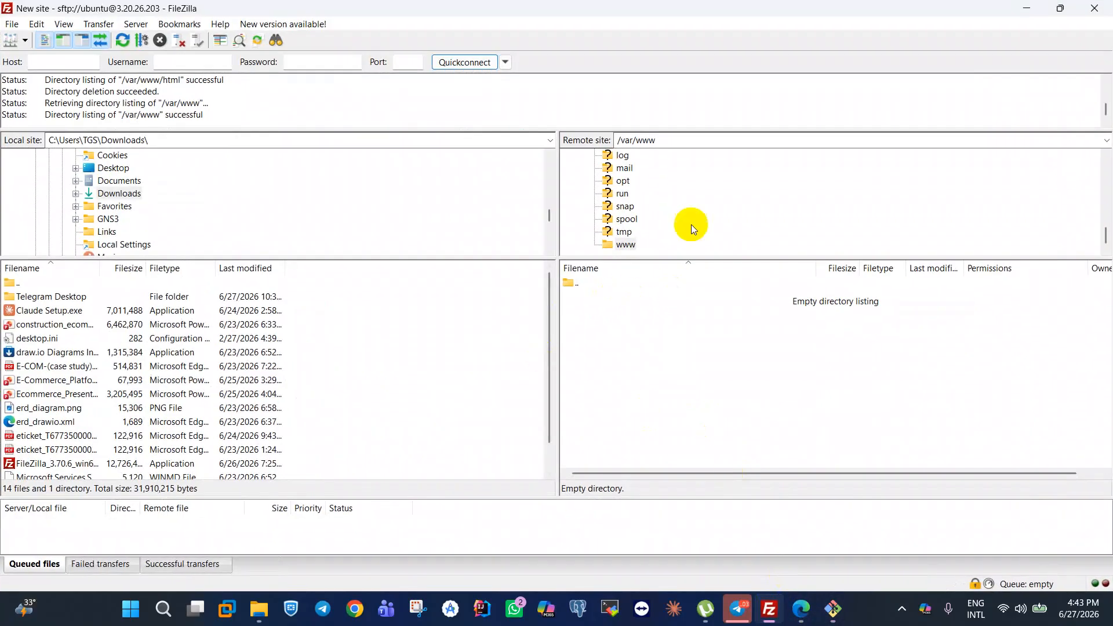
click(632, 245)
click(700, 307)
scroll(791, 238, up, 3)
scroll(800, 244, down, 3)
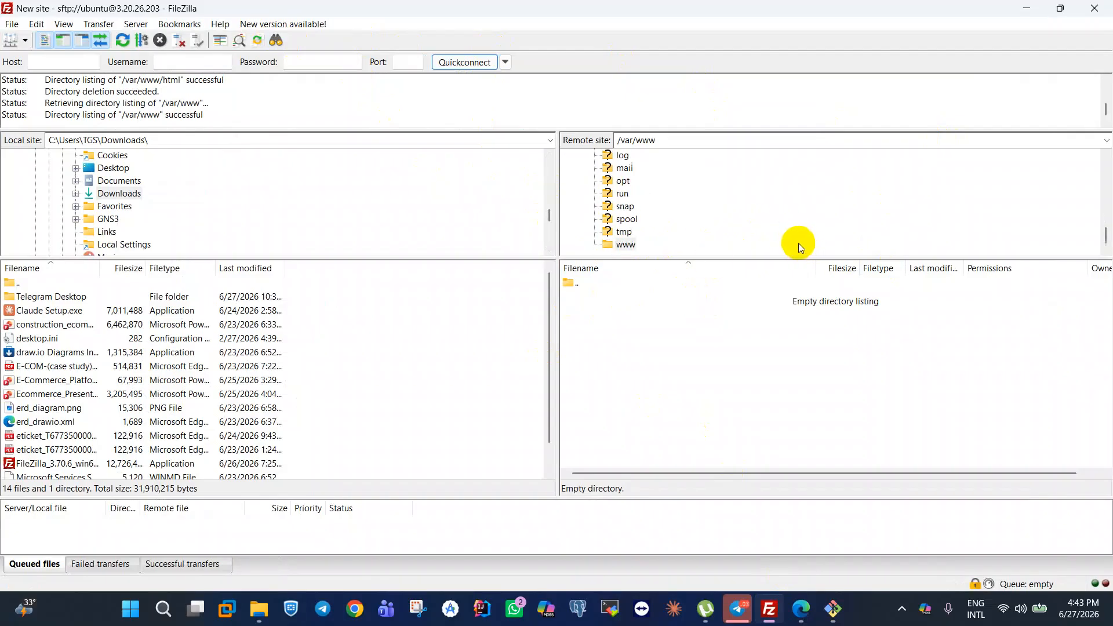
right_click(641, 298)
click(690, 405)
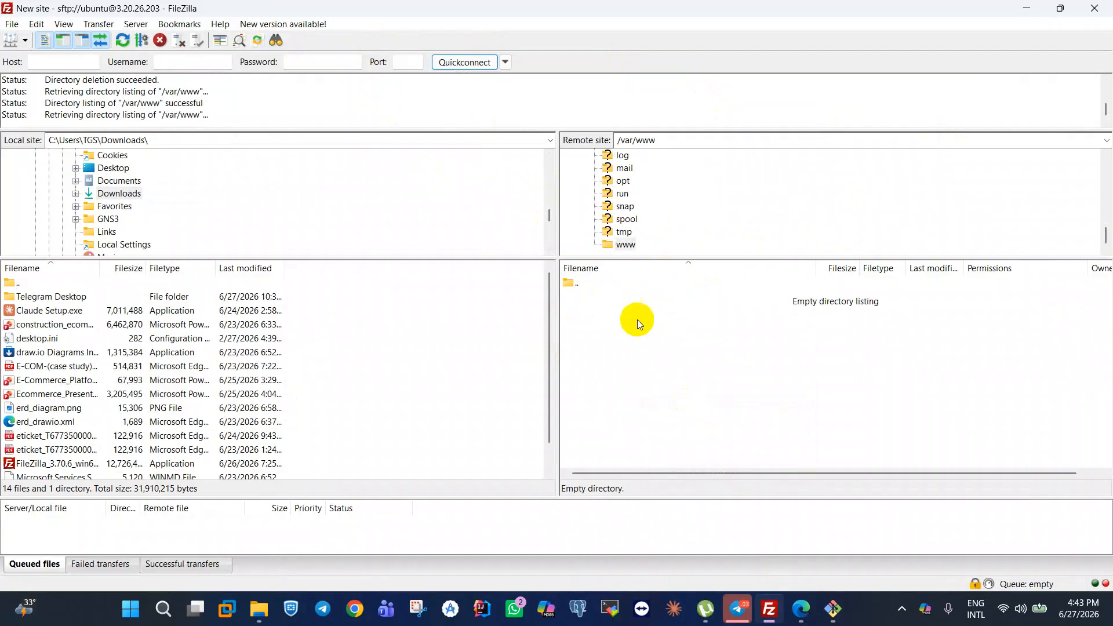
click(634, 298)
click(635, 343)
click(606, 282)
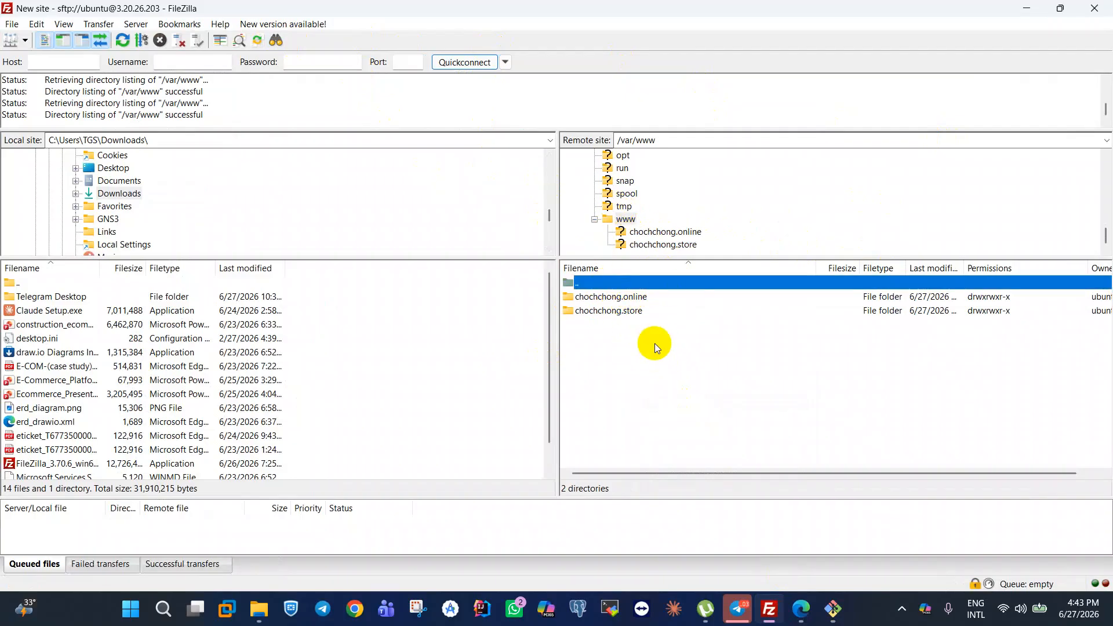
click(656, 375)
click(620, 298)
click(610, 311)
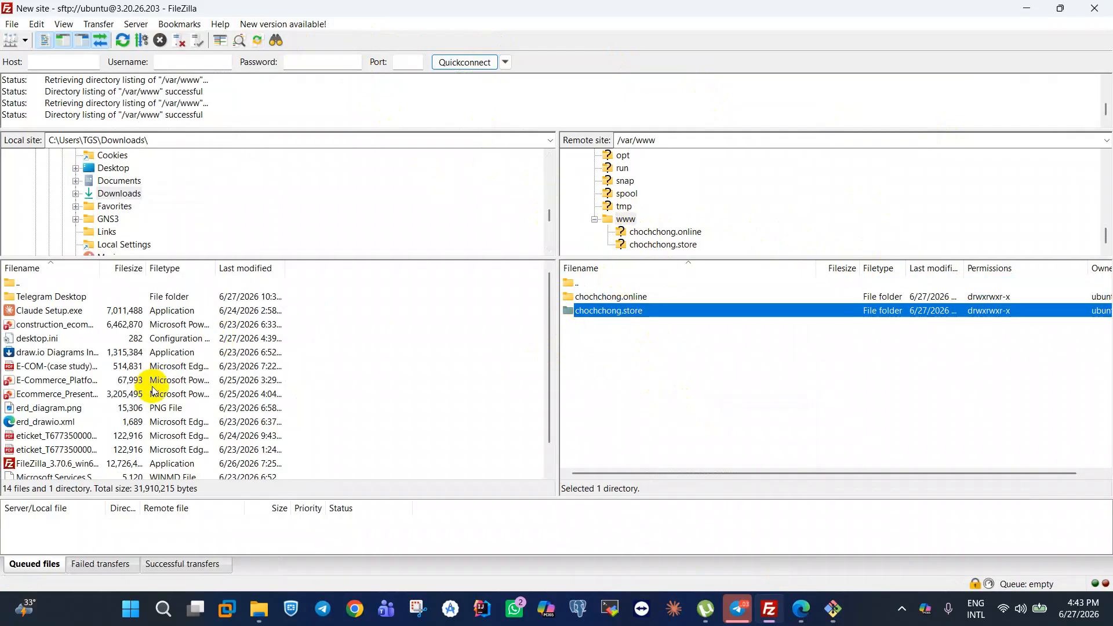
Look through the chong_SU5 folder on the local D: drive for the website files.
scroll(199, 195, down, 5)
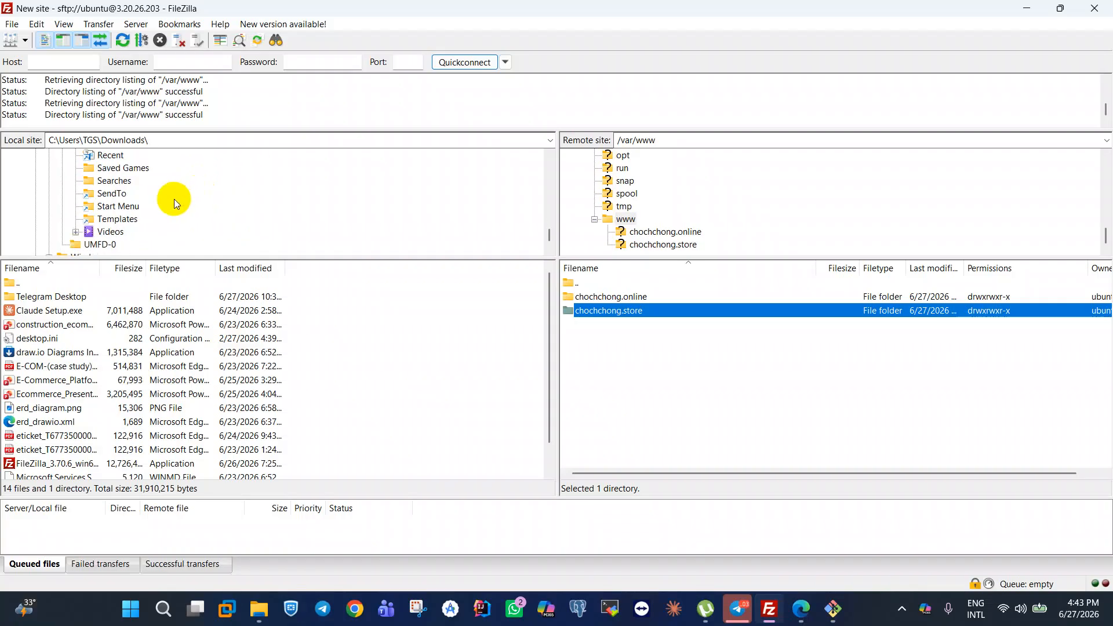
scroll(174, 199, down, 1)
scroll(173, 199, up, 3)
scroll(172, 199, down, 3)
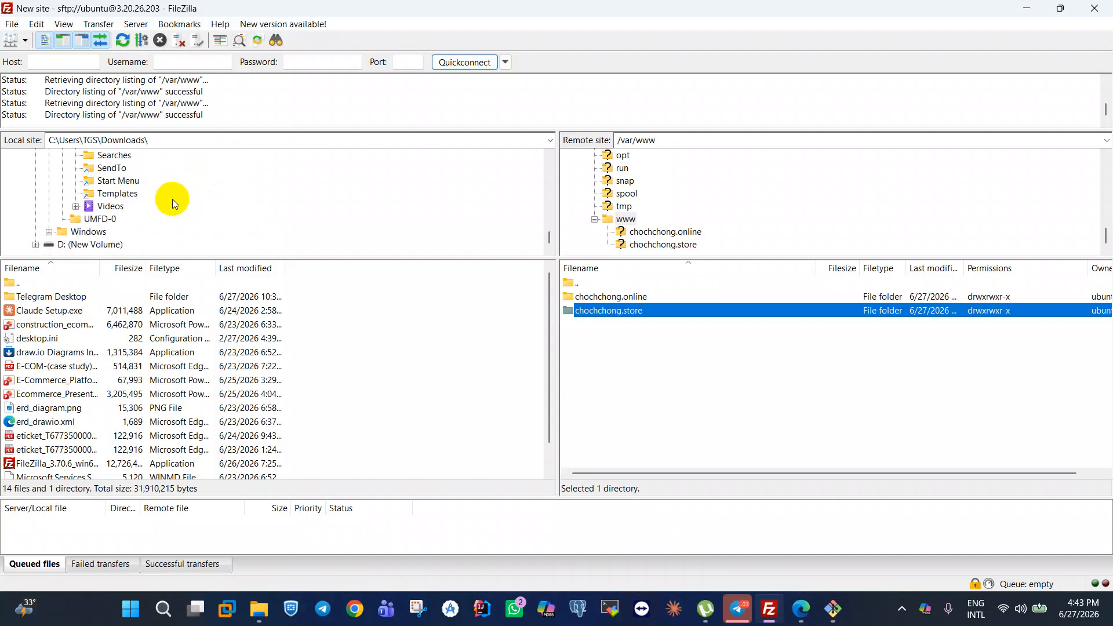
click(74, 244)
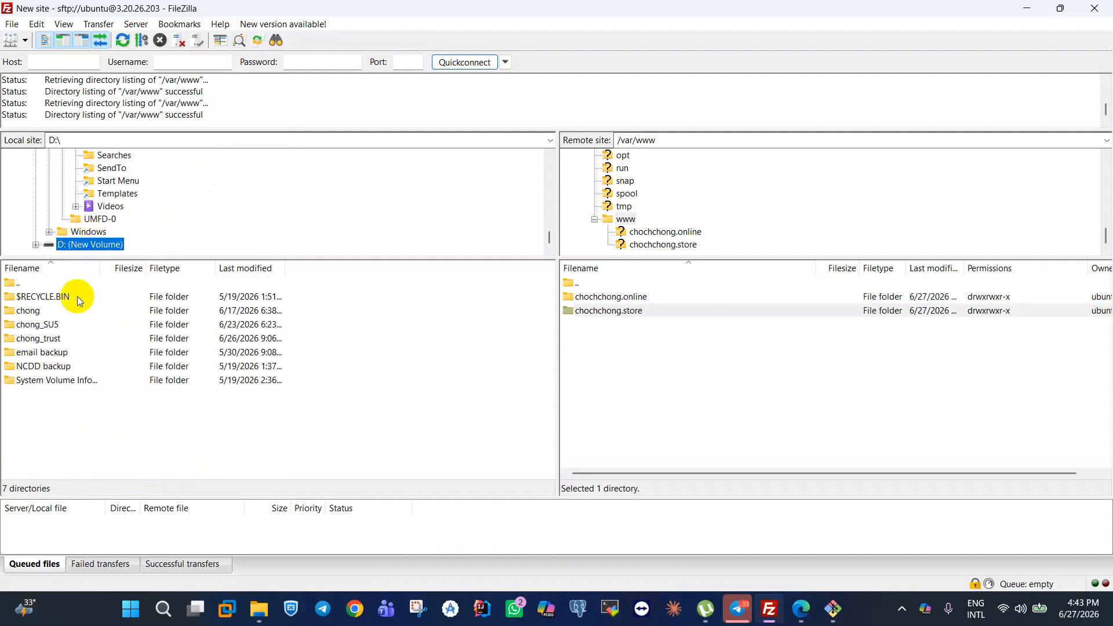
double_click(50, 325)
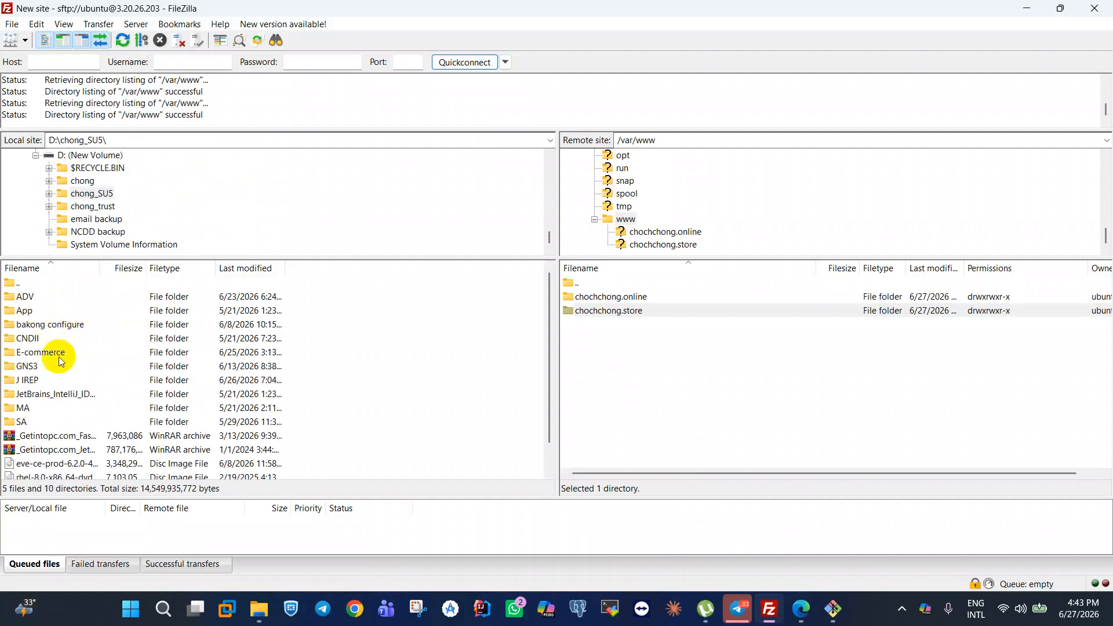
scroll(55, 359, down, 1)
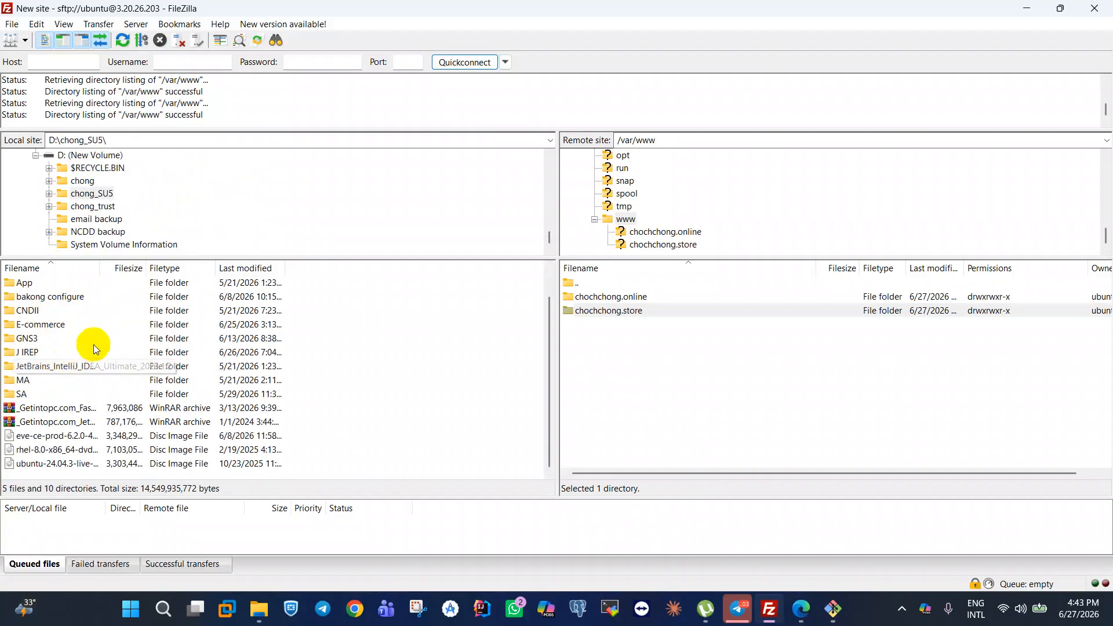
scroll(91, 342, up, 1)
scroll(120, 203, up, 2)
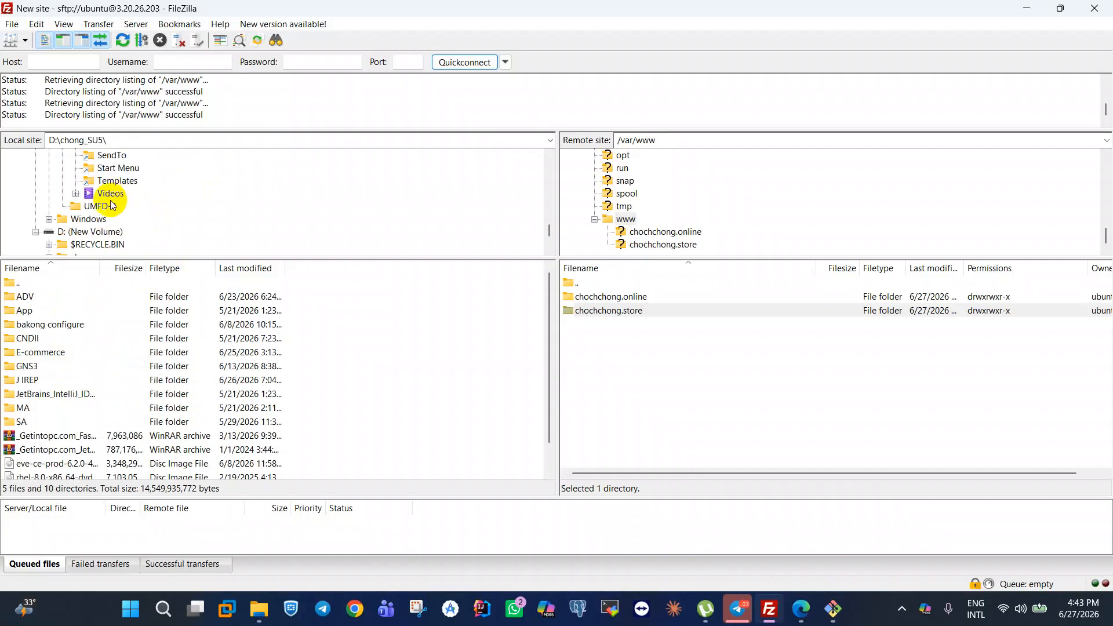
scroll(118, 226, down, 1)
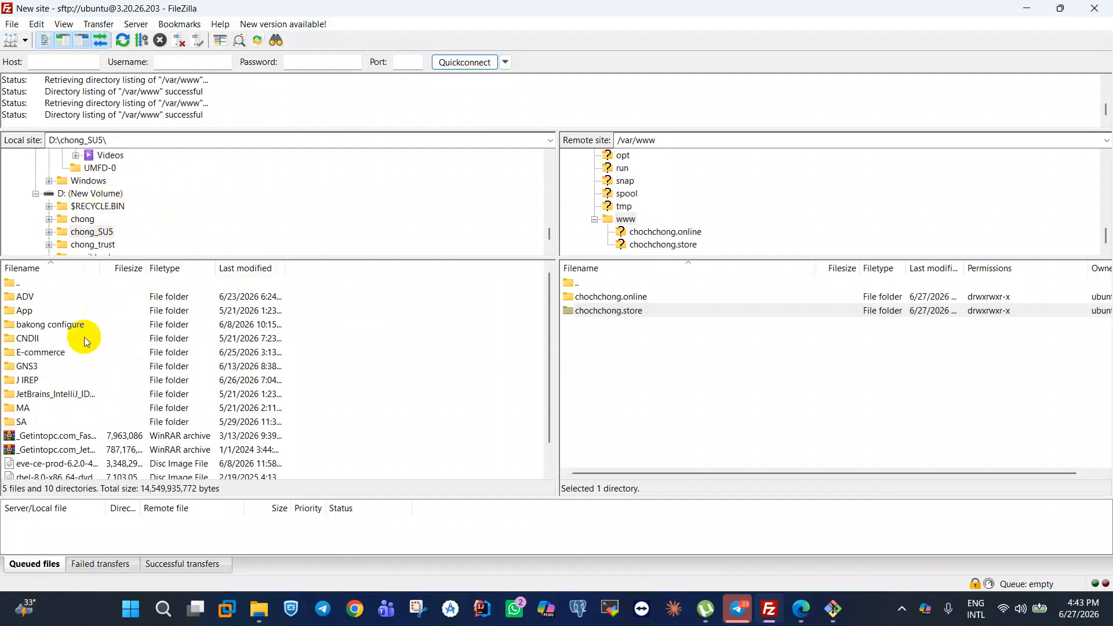
scroll(46, 401, down, 1)
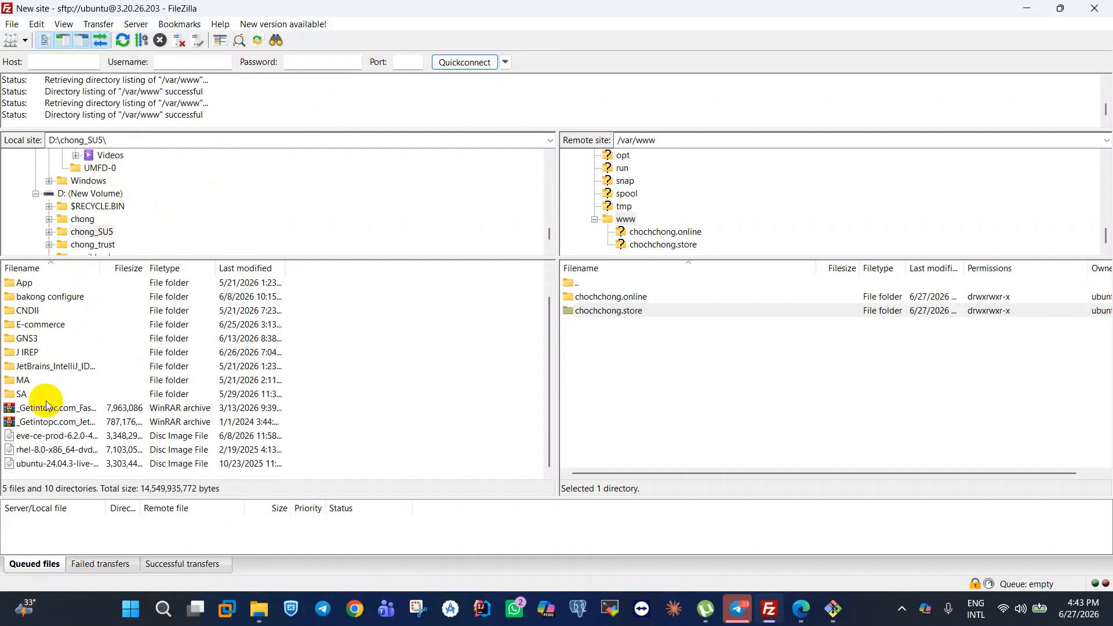
scroll(89, 392, up, 1)
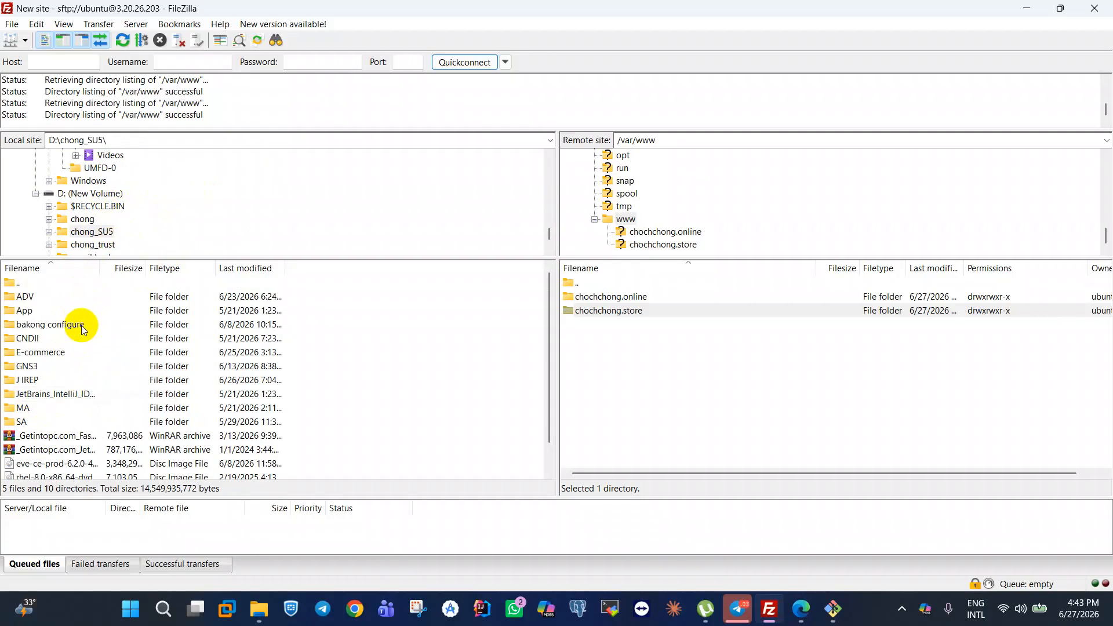
Open the website test folder inside Videos\LinuxII on the local site.
click(137, 233)
scroll(136, 233, up, 2)
scroll(137, 223, down, 2)
scroll(131, 222, up, 5)
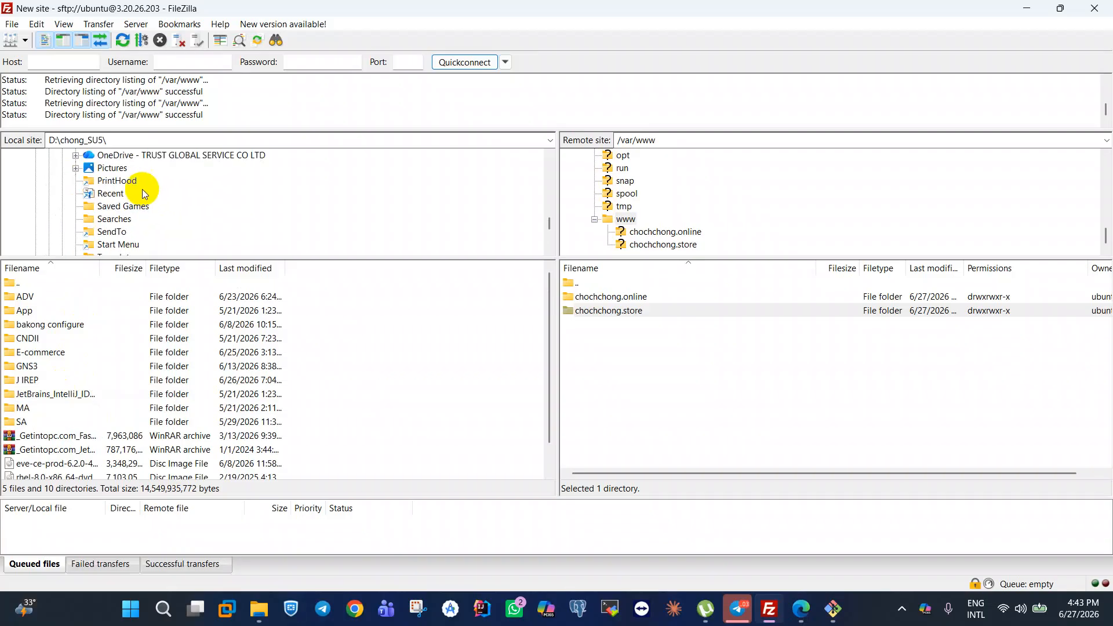
scroll(146, 205, down, 2)
scroll(138, 215, up, 2)
scroll(127, 214, up, 1)
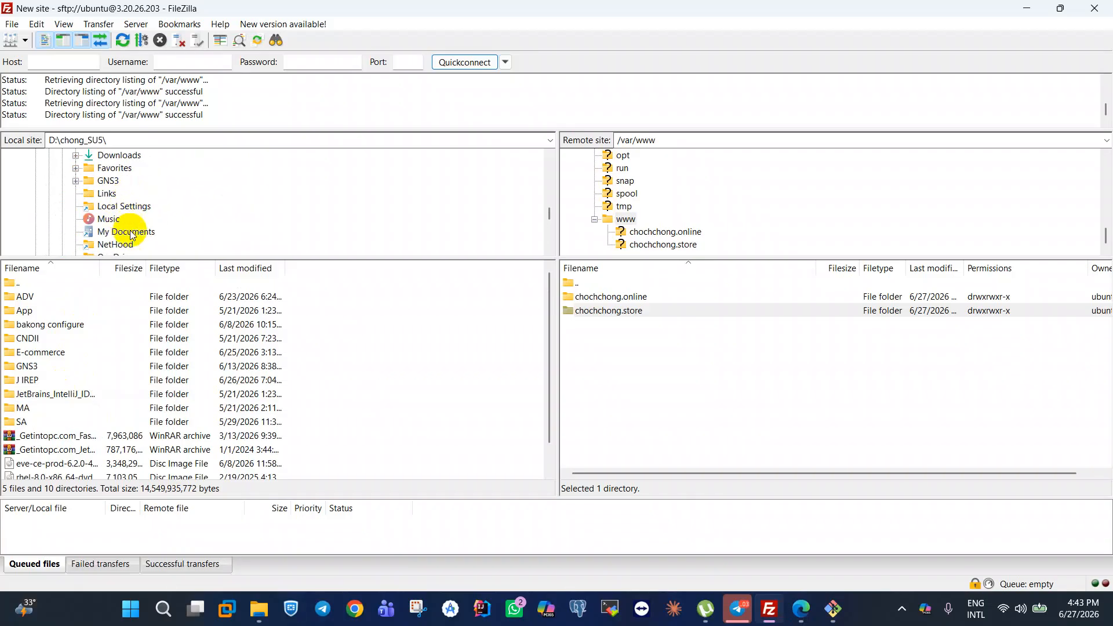
scroll(129, 227, up, 1)
scroll(129, 228, down, 1)
scroll(129, 229, down, 2)
scroll(129, 204, up, 2)
scroll(129, 204, up, 1)
scroll(128, 204, down, 1)
scroll(129, 204, down, 1)
scroll(129, 204, up, 3)
scroll(129, 204, down, 1)
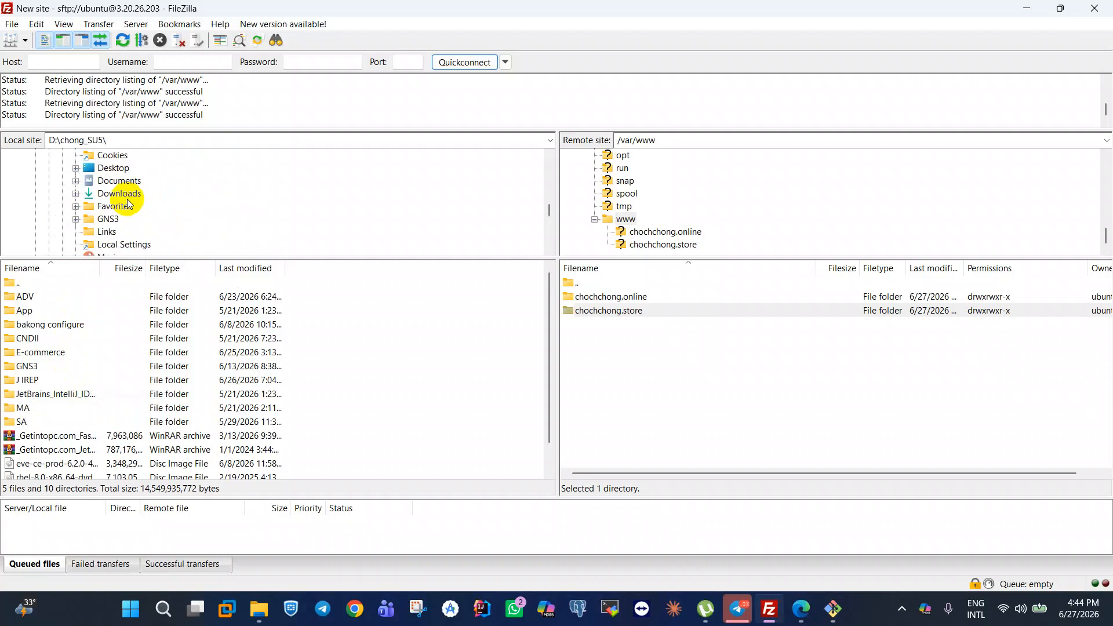
scroll(129, 204, down, 2)
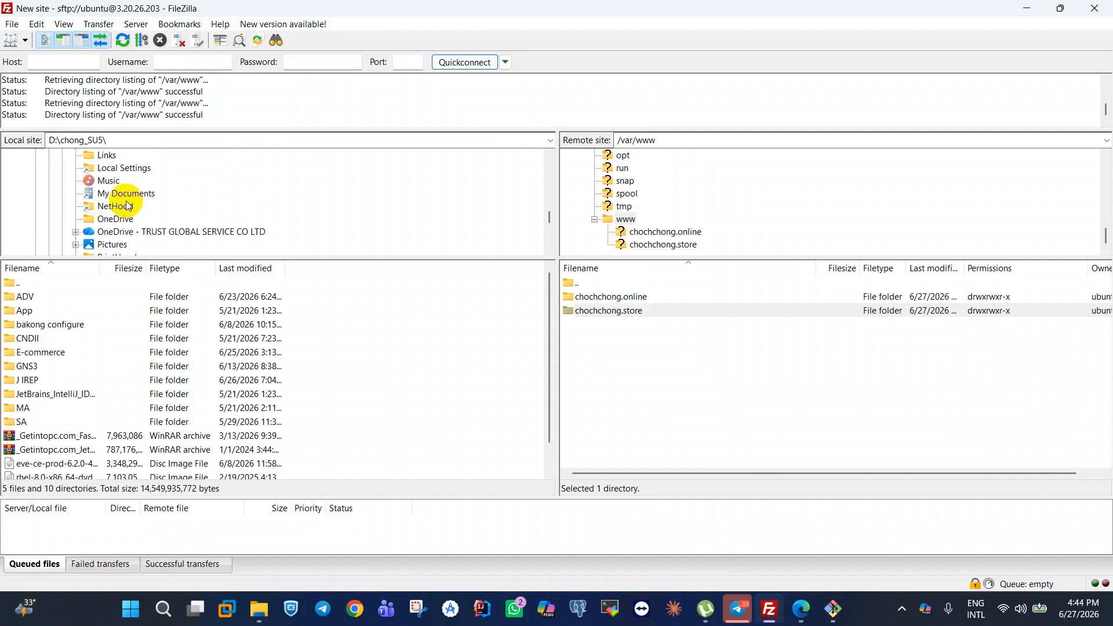
scroll(129, 206, down, 3)
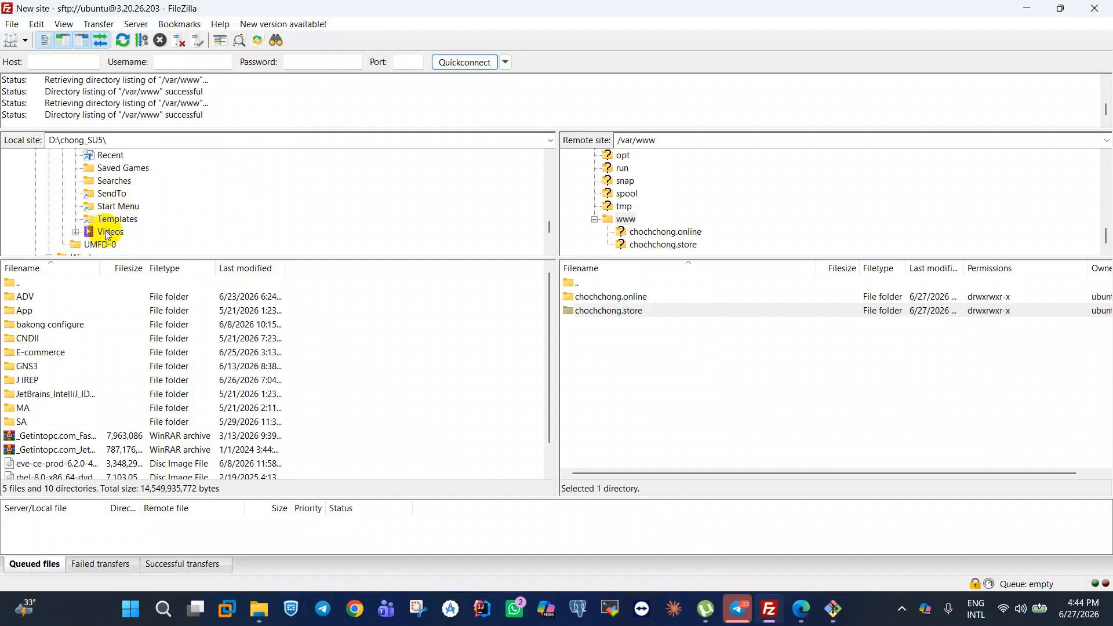
click(108, 232)
click(122, 231)
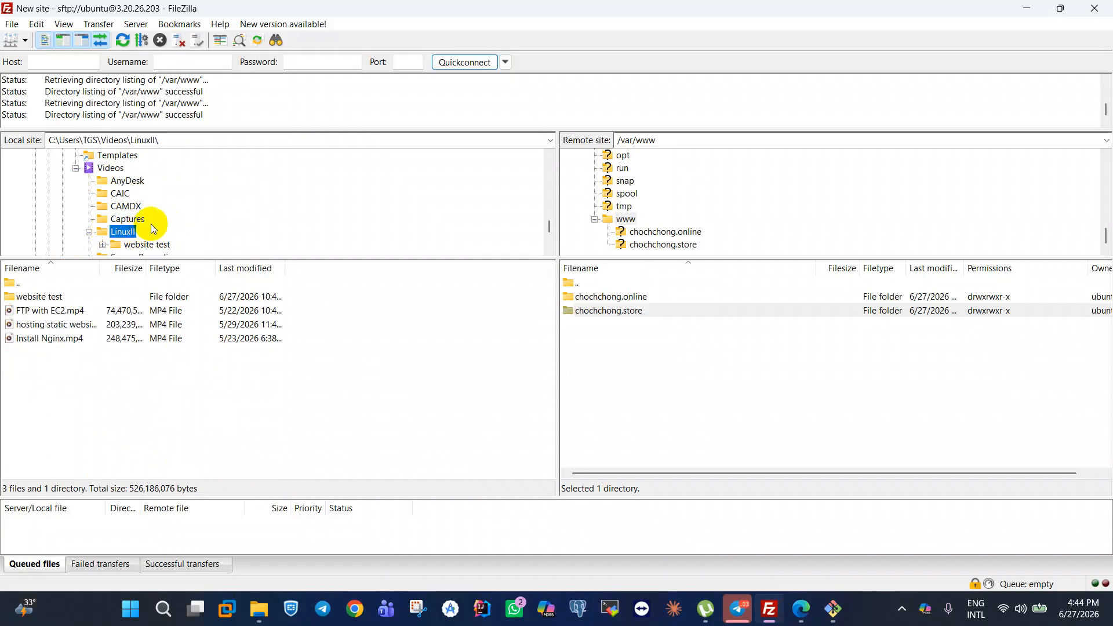
scroll(153, 224, down, 1)
click(152, 208)
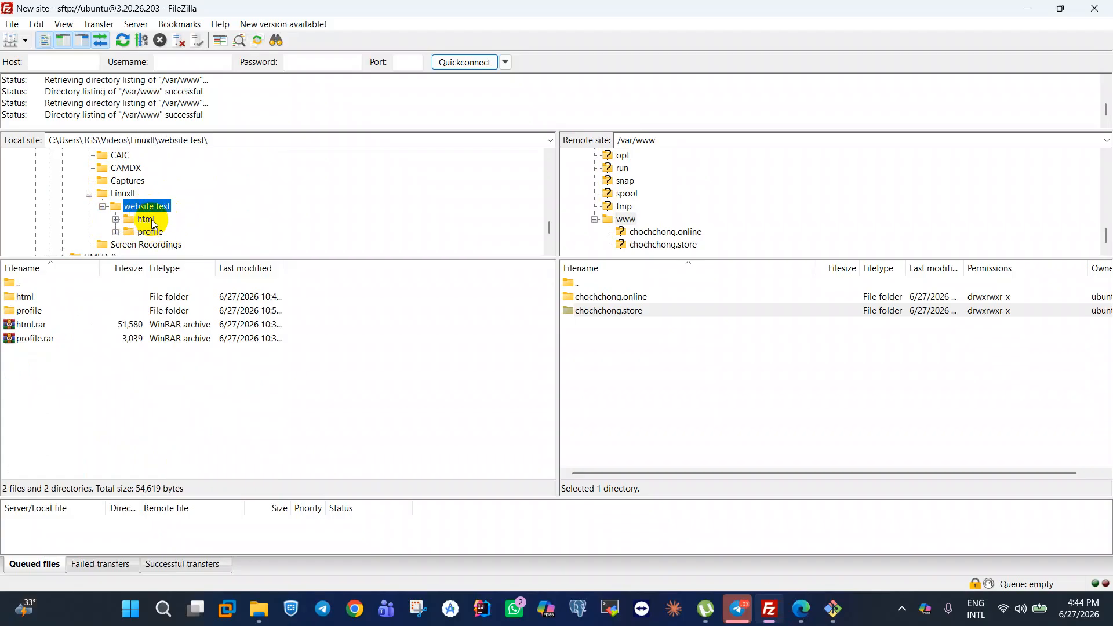
Rename the local html folder inside website test as chochchong_online.
click(152, 223)
right_click(153, 222)
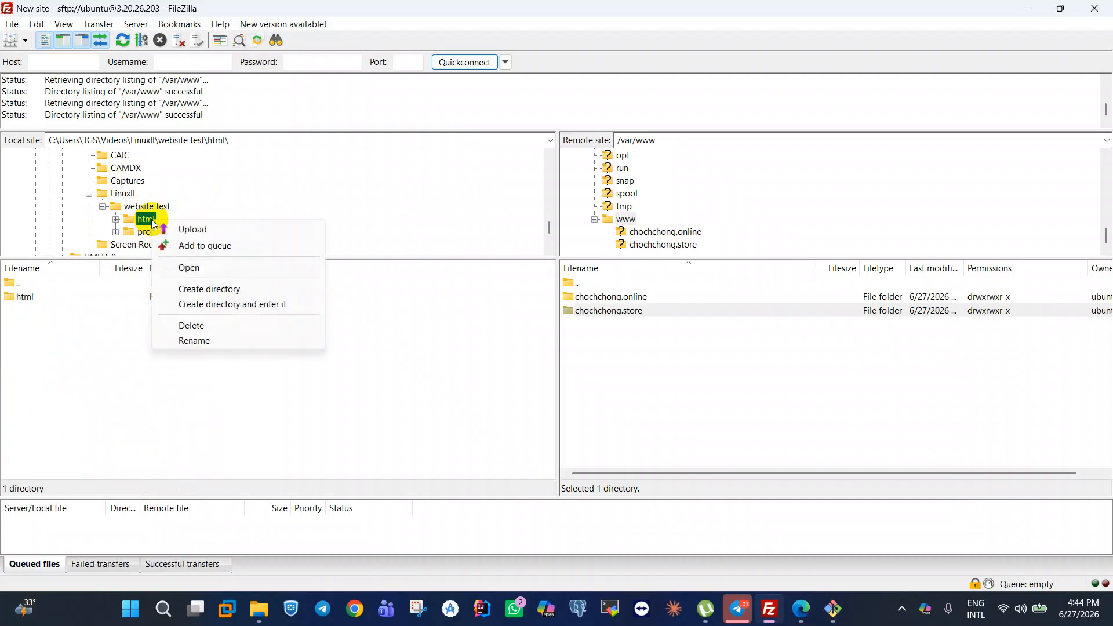
click(193, 340)
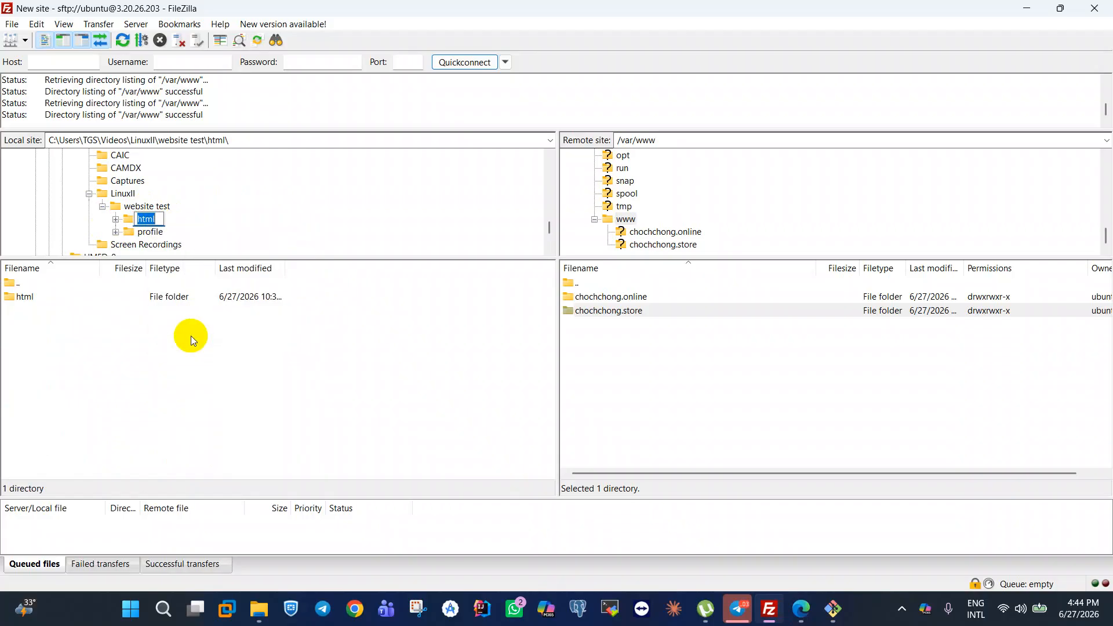
text(chong)
key(BackSpace)
key(BackSpace)
key(BackSpace)
key(BackSpace)
text(hoc)
key(BackSpace)
text(chchong_online)
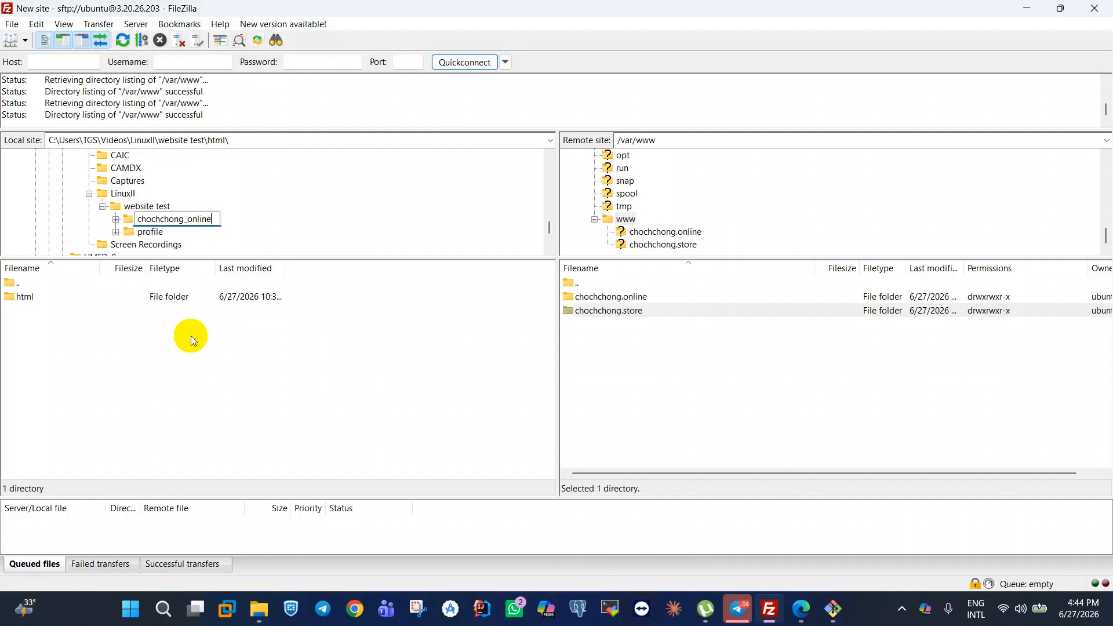
key(Return)
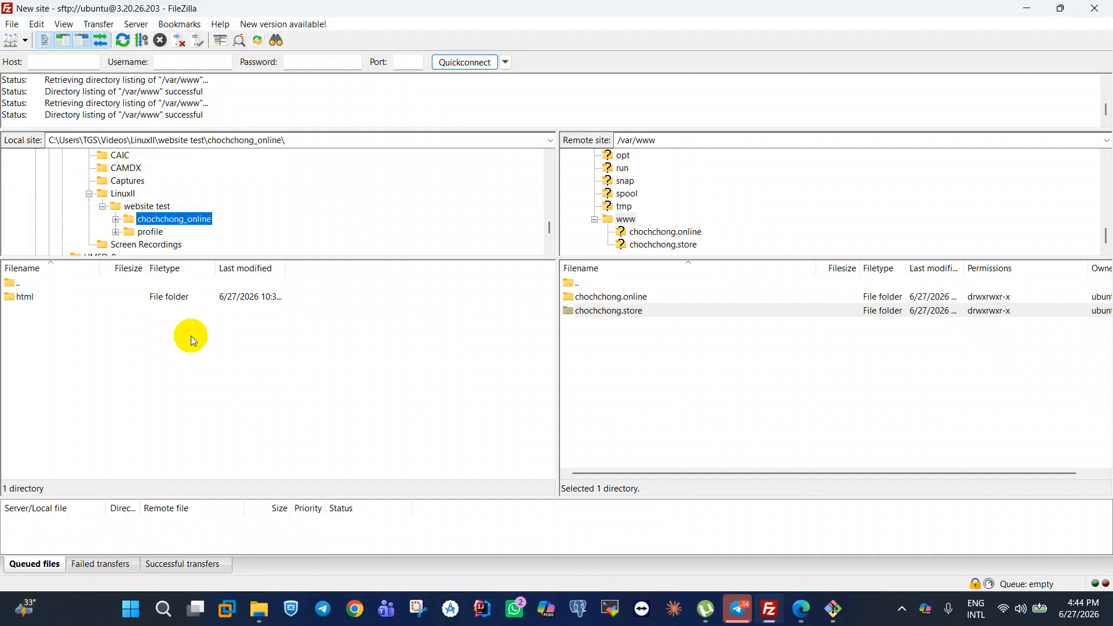
Rename the local profile folder inside website test as chochchong_store.
click(155, 232)
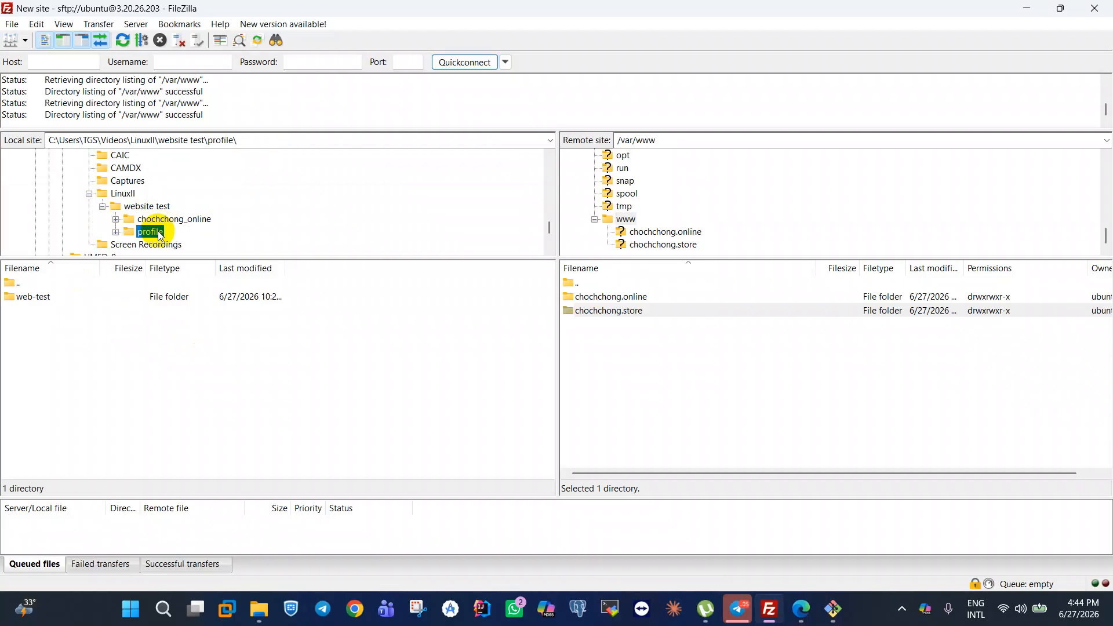
right_click(160, 237)
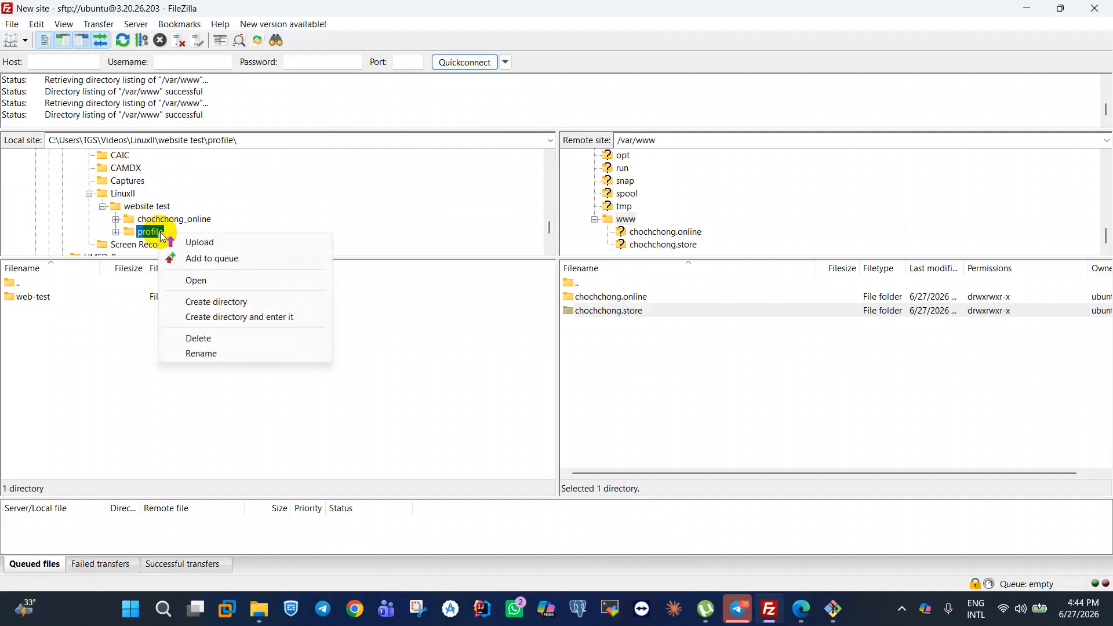
click(200, 352)
text(chochchong_store)
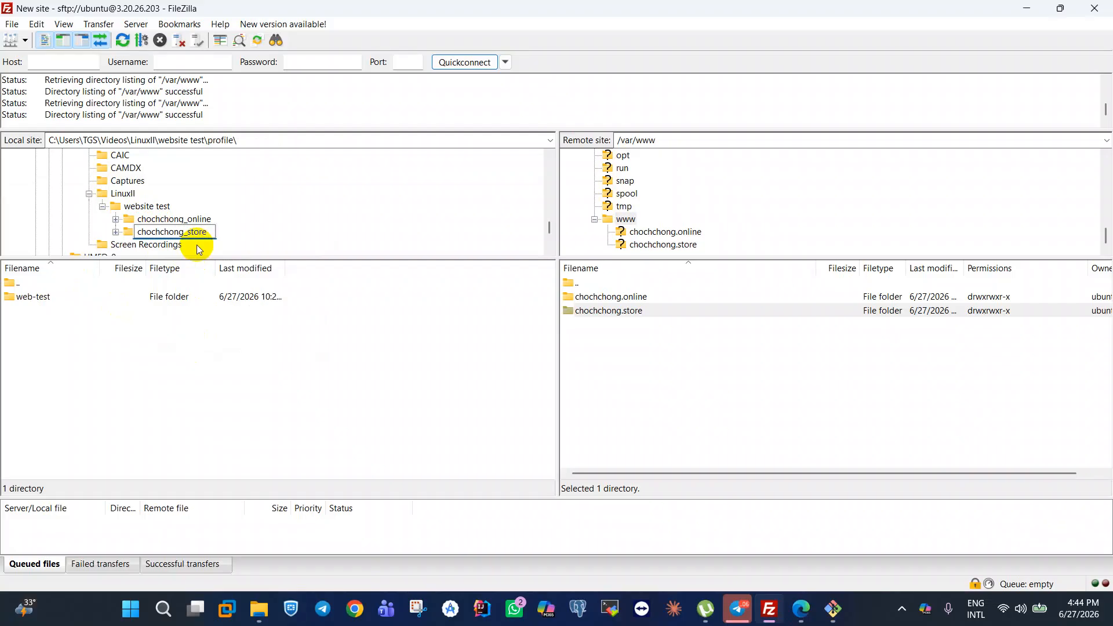
key(Return)
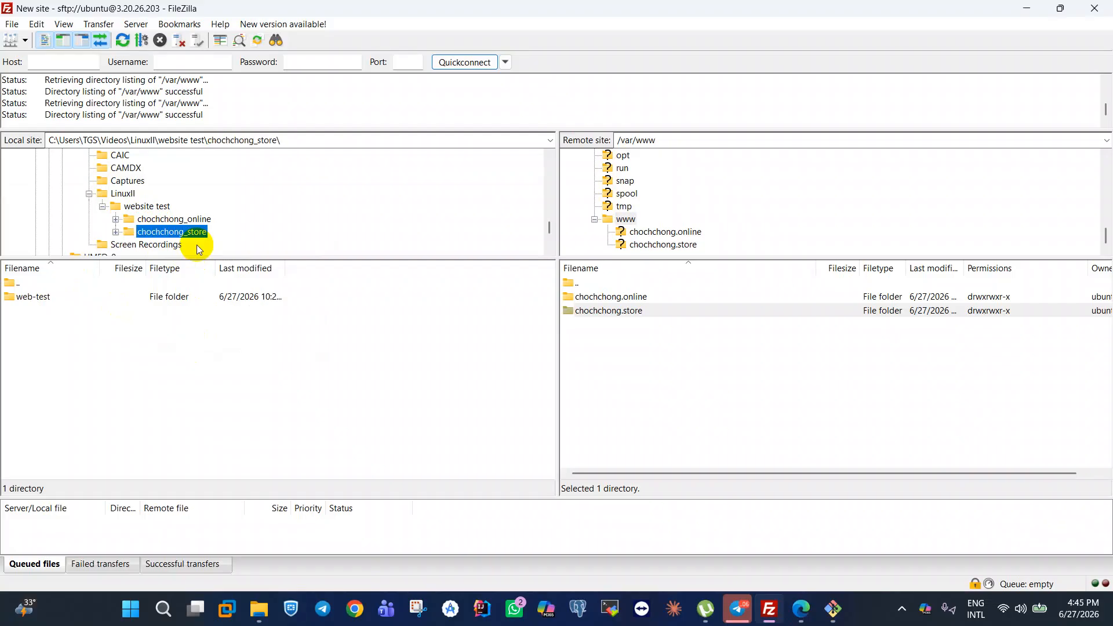
Open the remote /var/www/chochchong.online directory and expand the matching local chochchong_online folder.
click(631, 298)
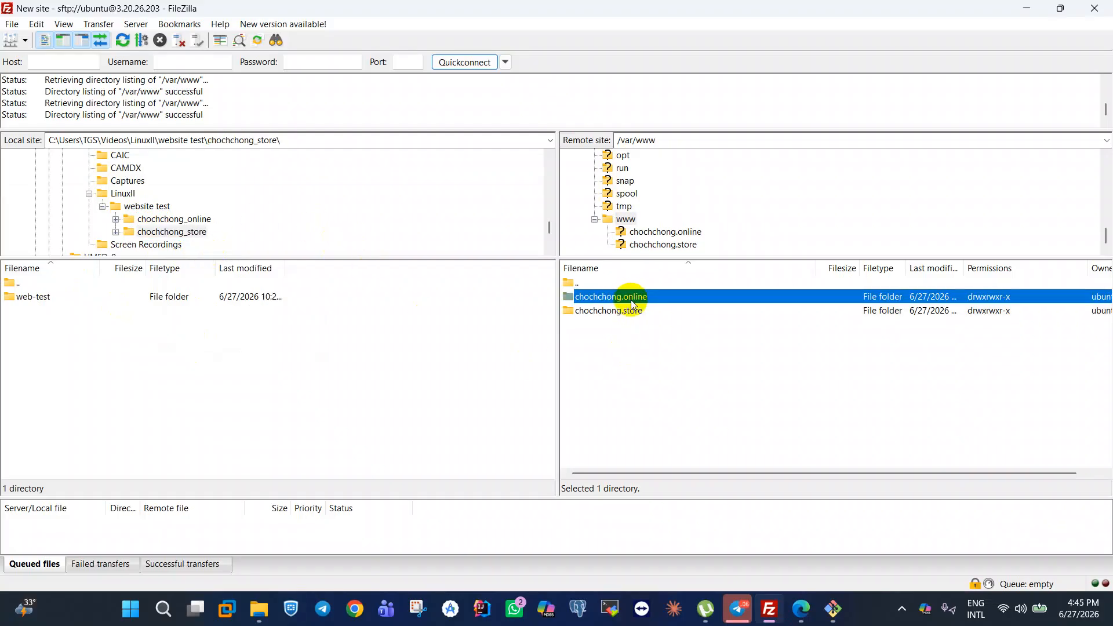
double_click(626, 297)
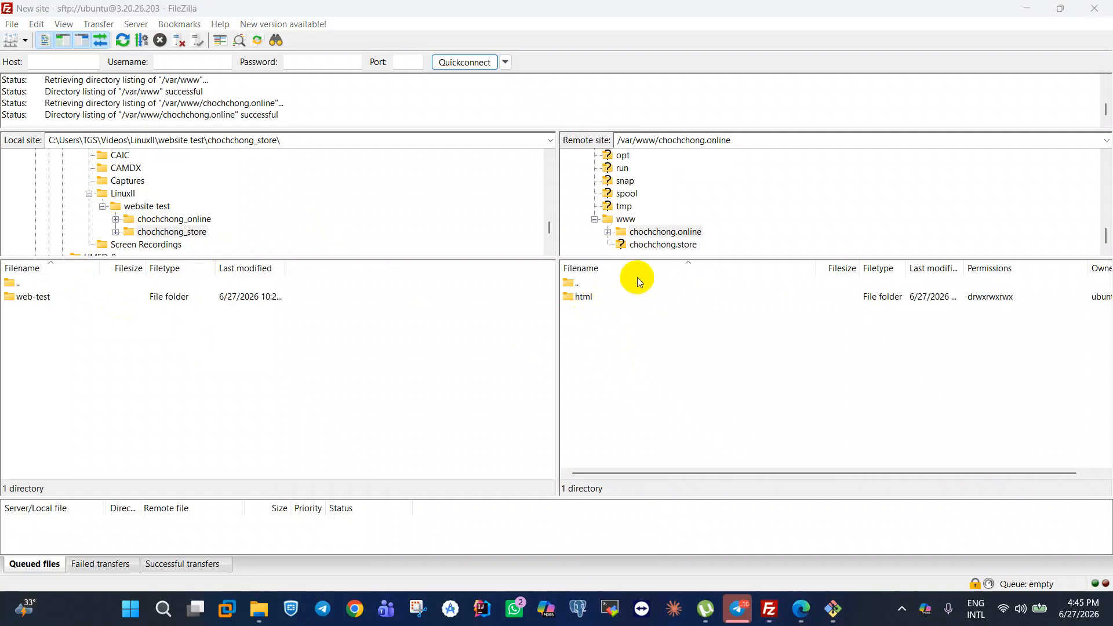
click(178, 220)
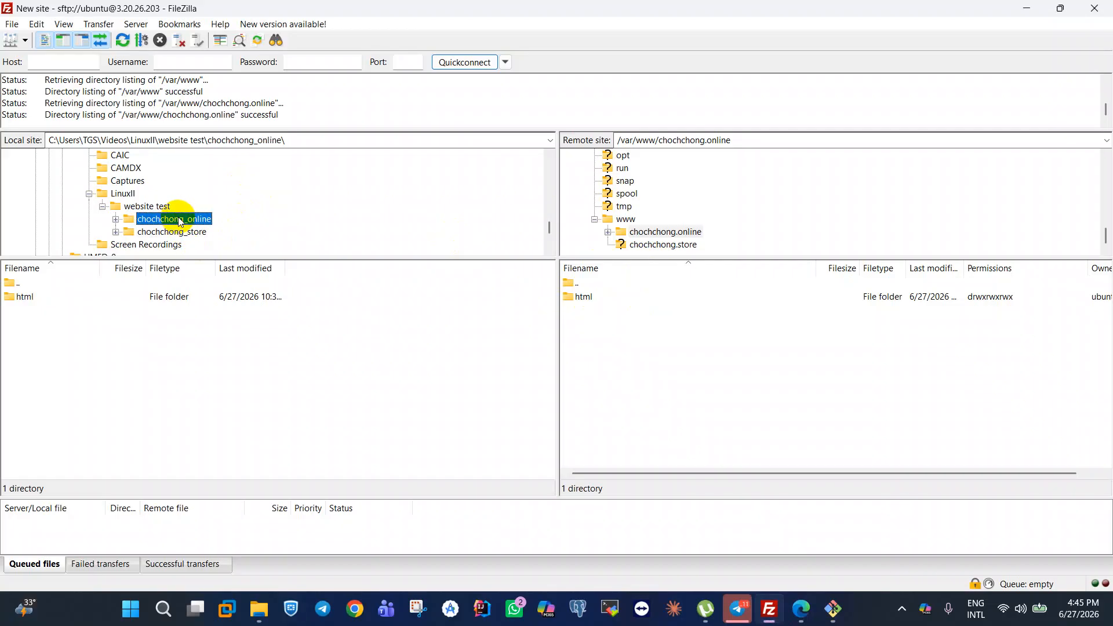
double_click(181, 222)
scroll(200, 226, down, 1)
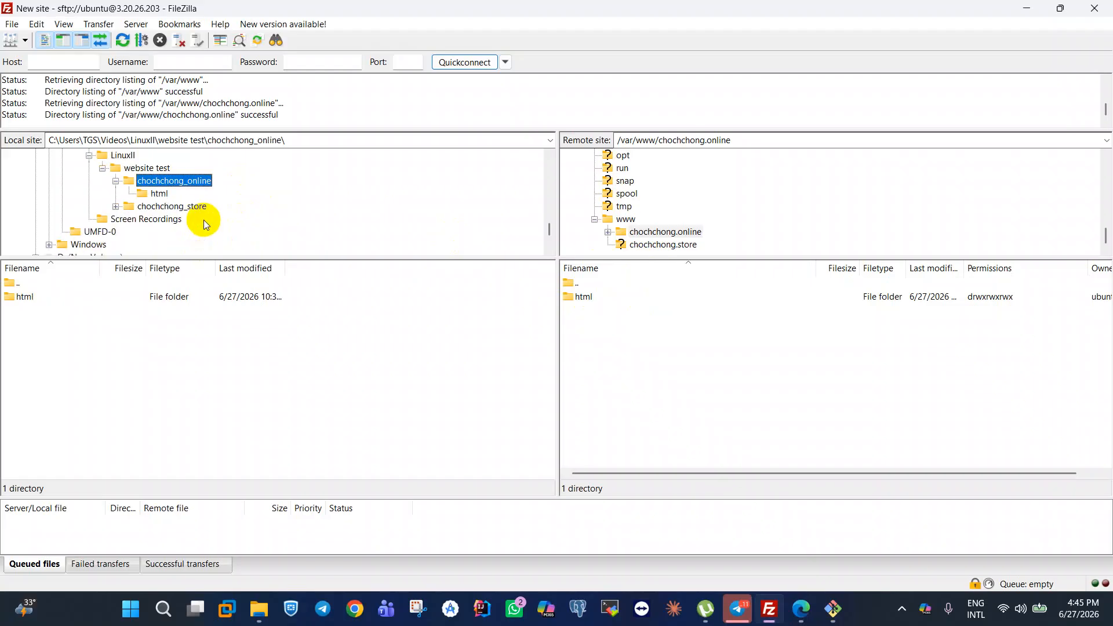
Upload the five files in the local chochchong_online\html folder to the remote /var/www/chochchong.online directory.
click(165, 195)
drag(67, 380, 84, 296)
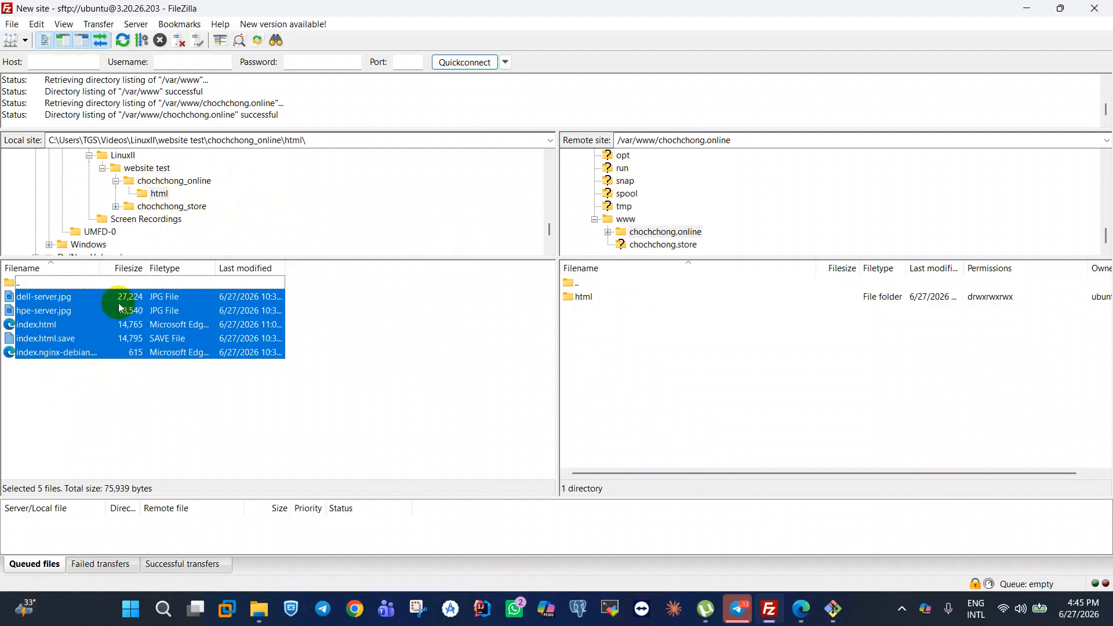
drag(113, 297, 643, 351)
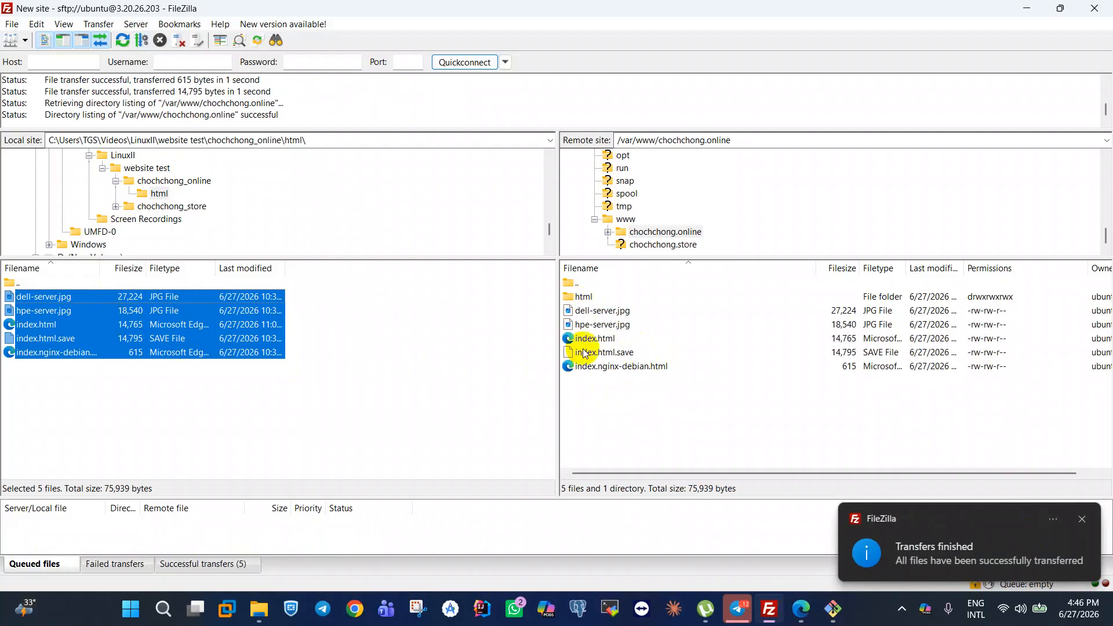
Delete the five uploaded files from the remote /var/www/chochchong.online directory, keeping its html folder.
click(597, 382)
drag(598, 382, 597, 314)
right_click(594, 312)
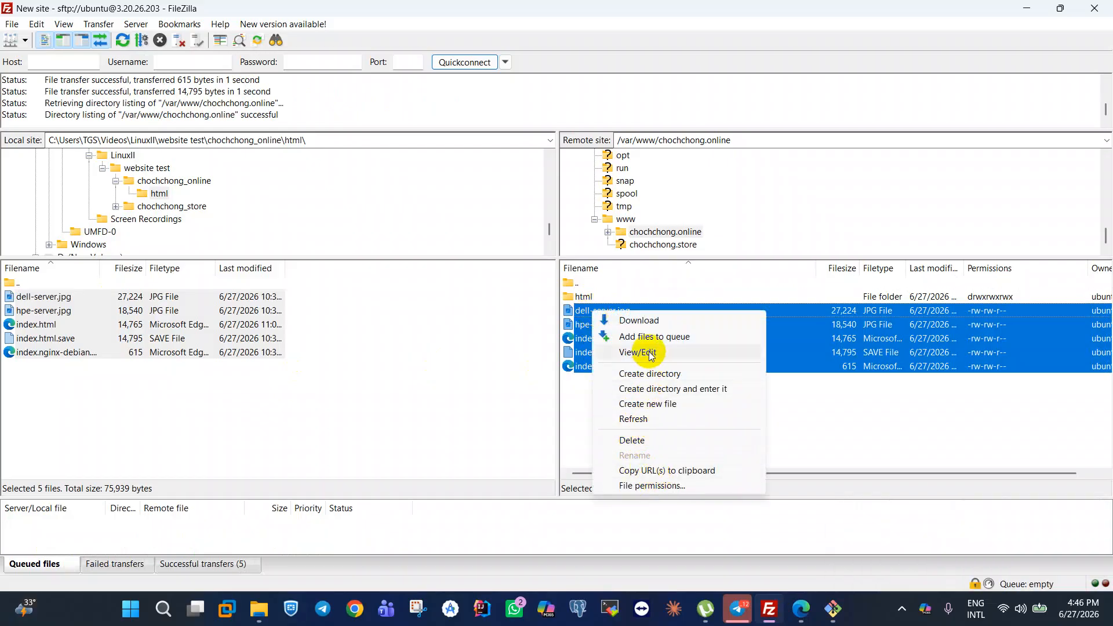
click(635, 439)
Upload the five files from the local chochchong_online\html folder into the remote /var/www/chochchong.online/html directory.
click(589, 300)
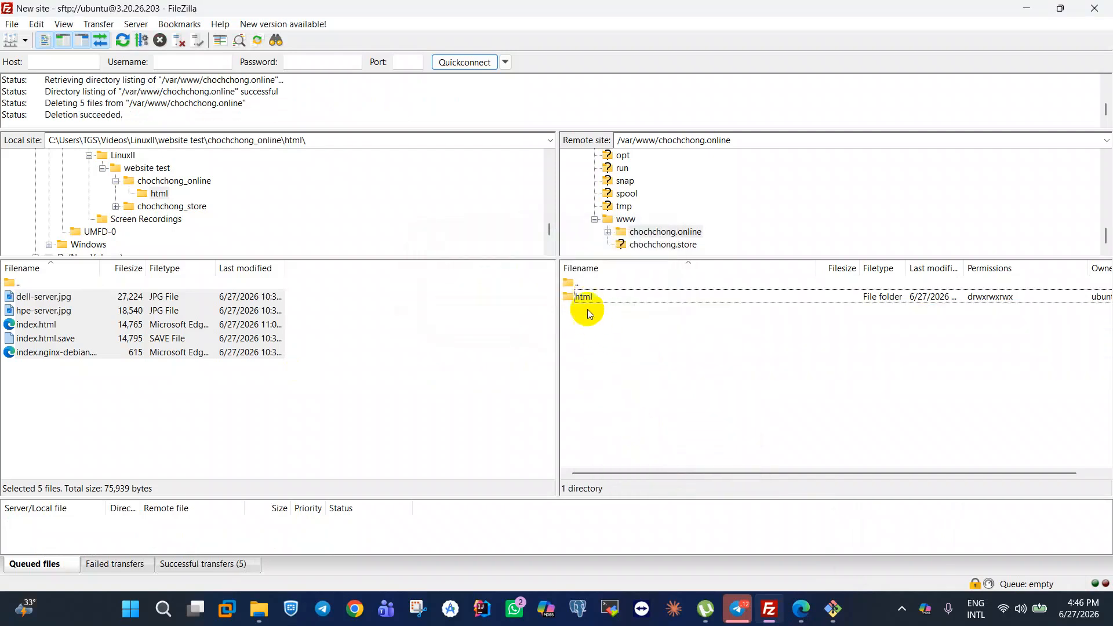
click(601, 297)
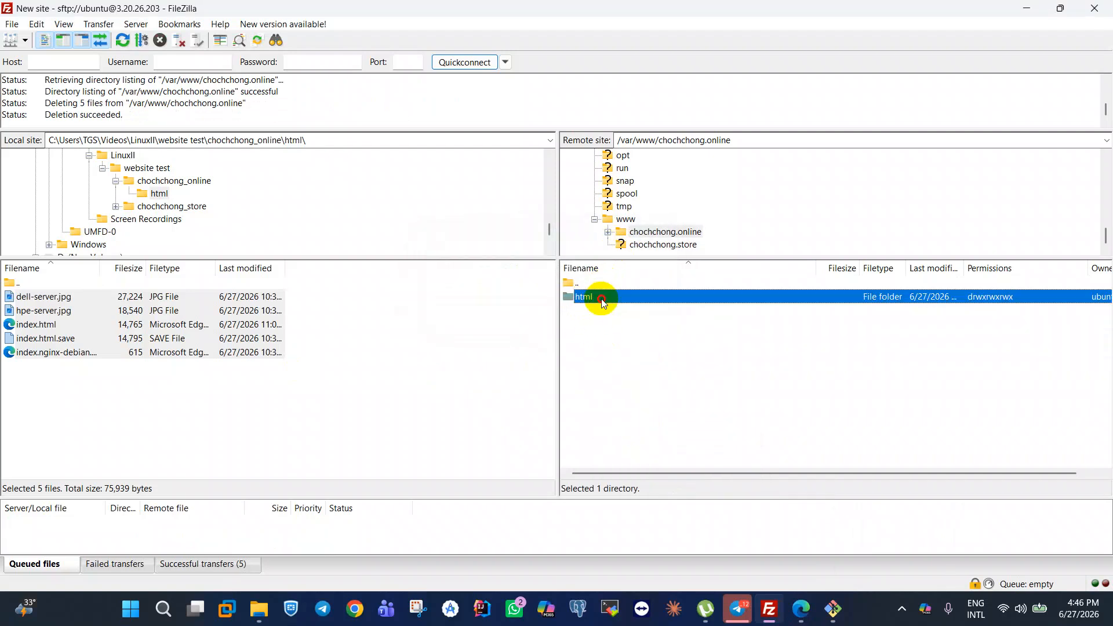
double_click(602, 300)
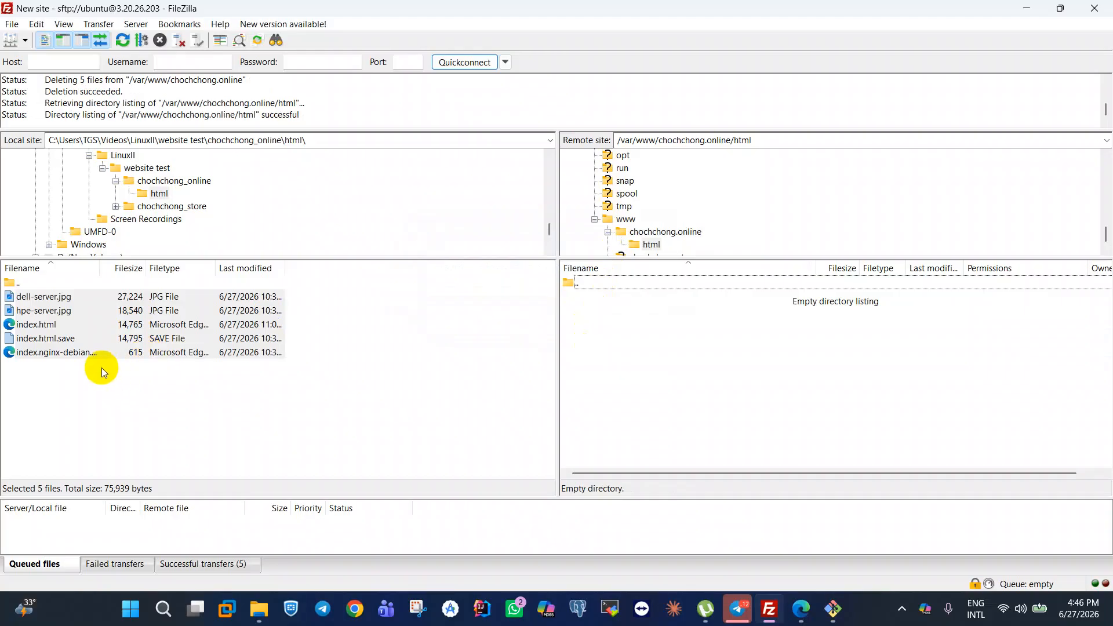
drag(51, 382, 655, 350)
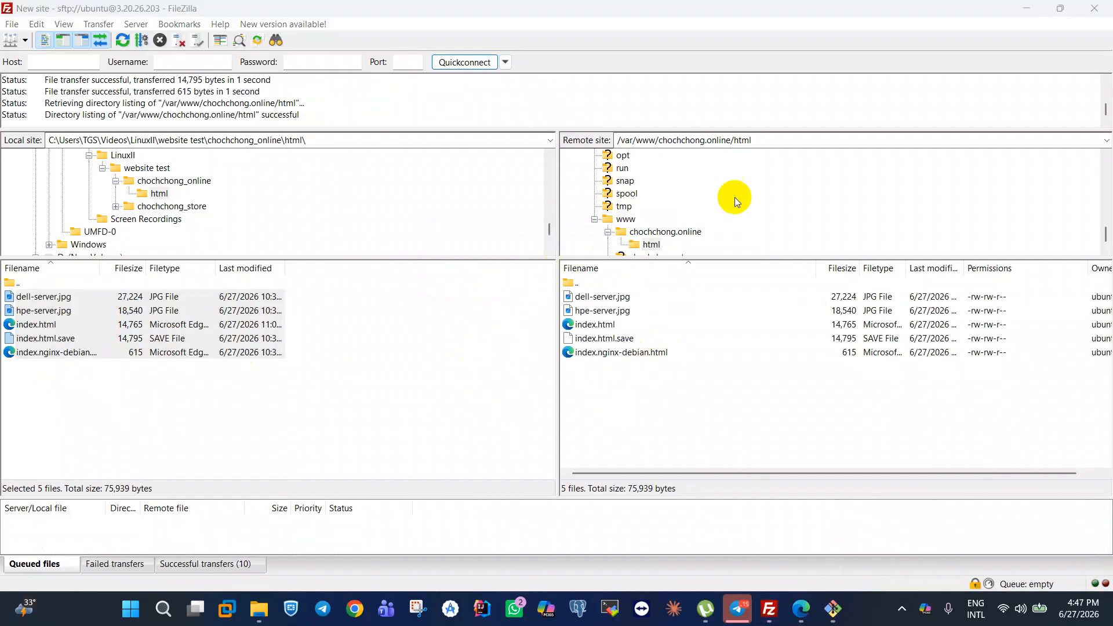
Open the html directory inside /var/www/chochchong.store on the remote site.
scroll(703, 219, down, 1)
click(607, 223)
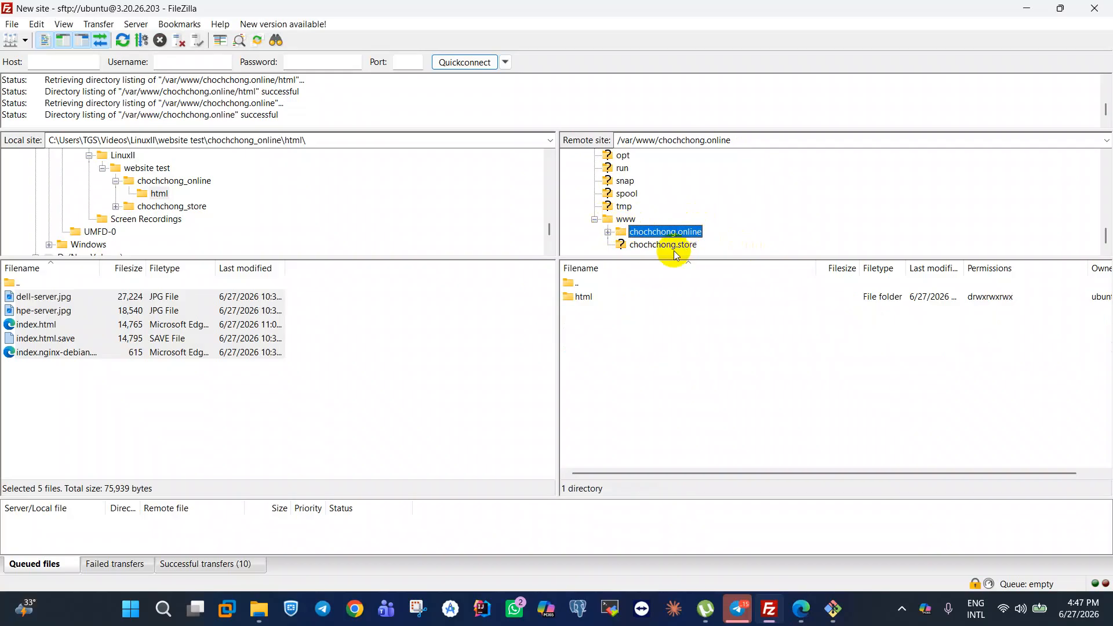
click(651, 245)
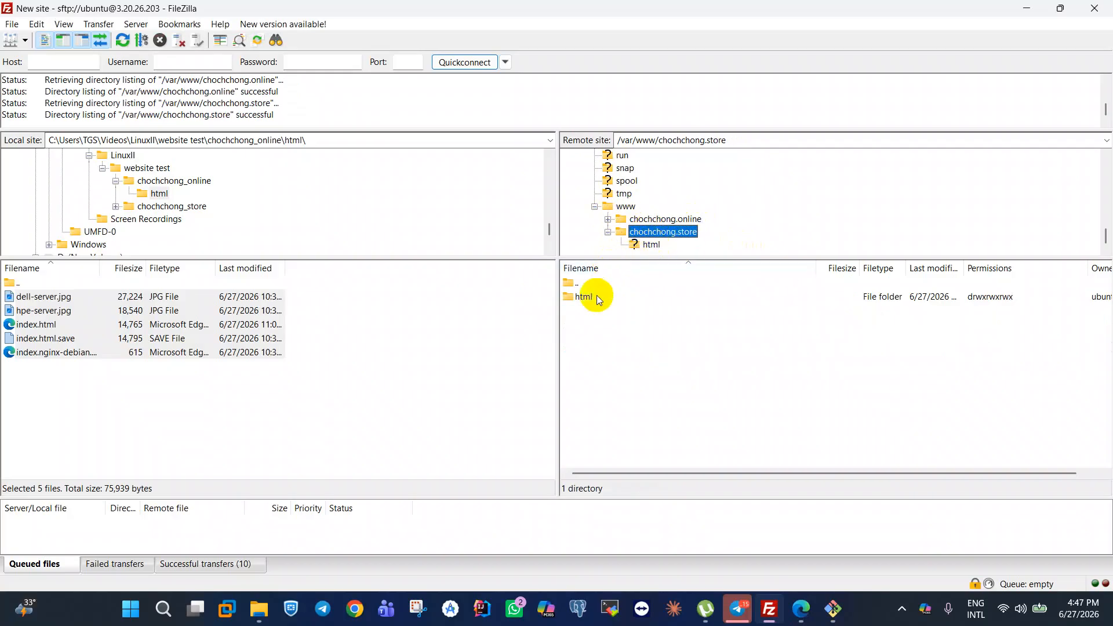
double_click(596, 297)
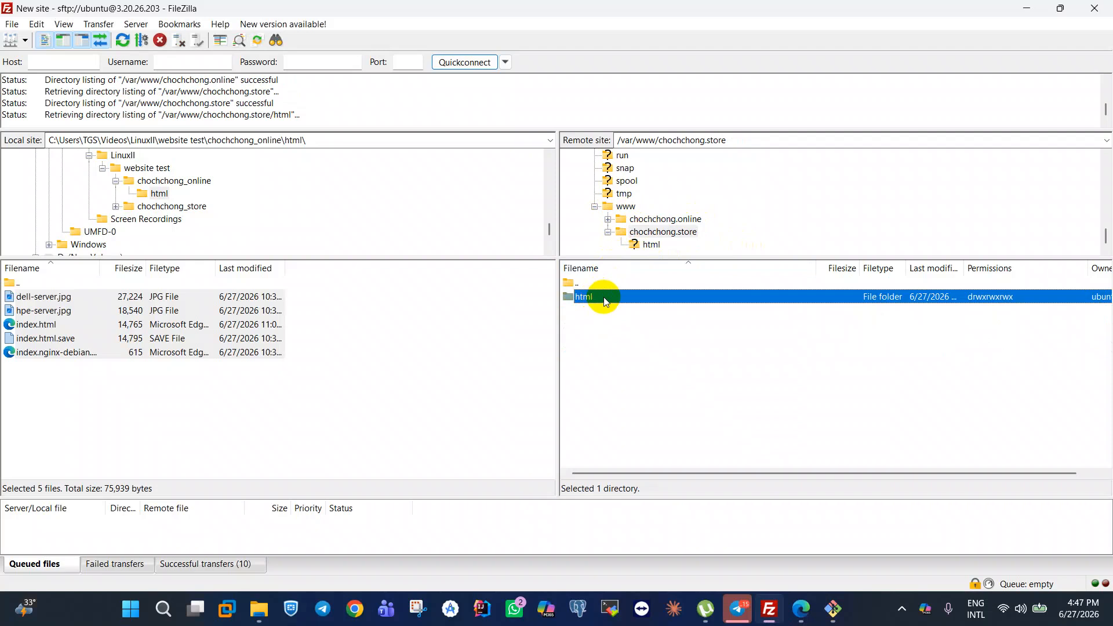
double_click(666, 232)
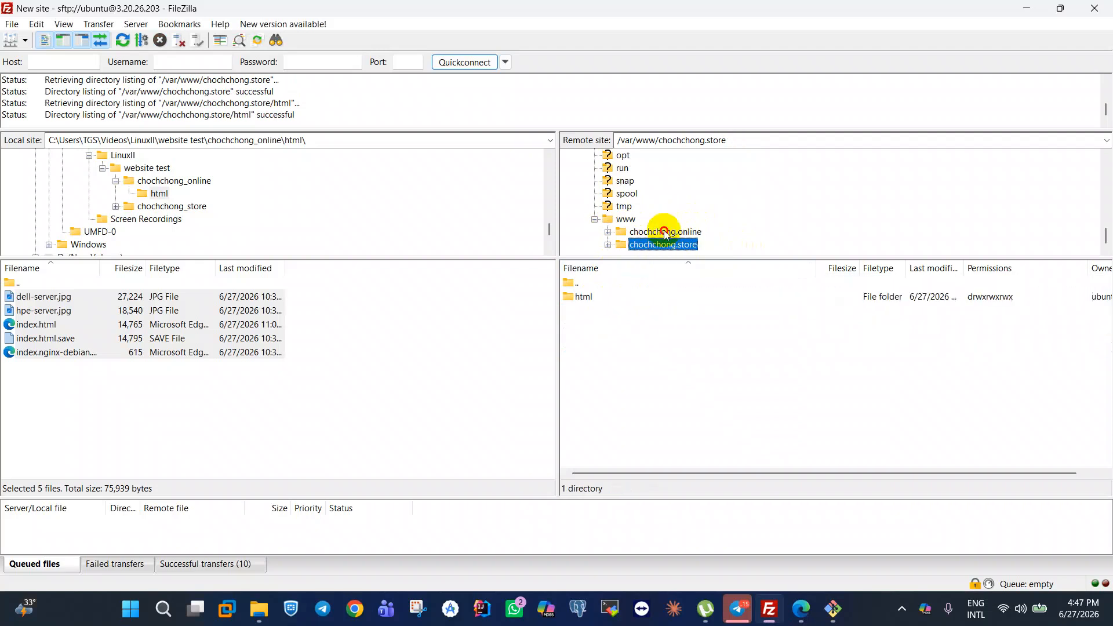
double_click(579, 296)
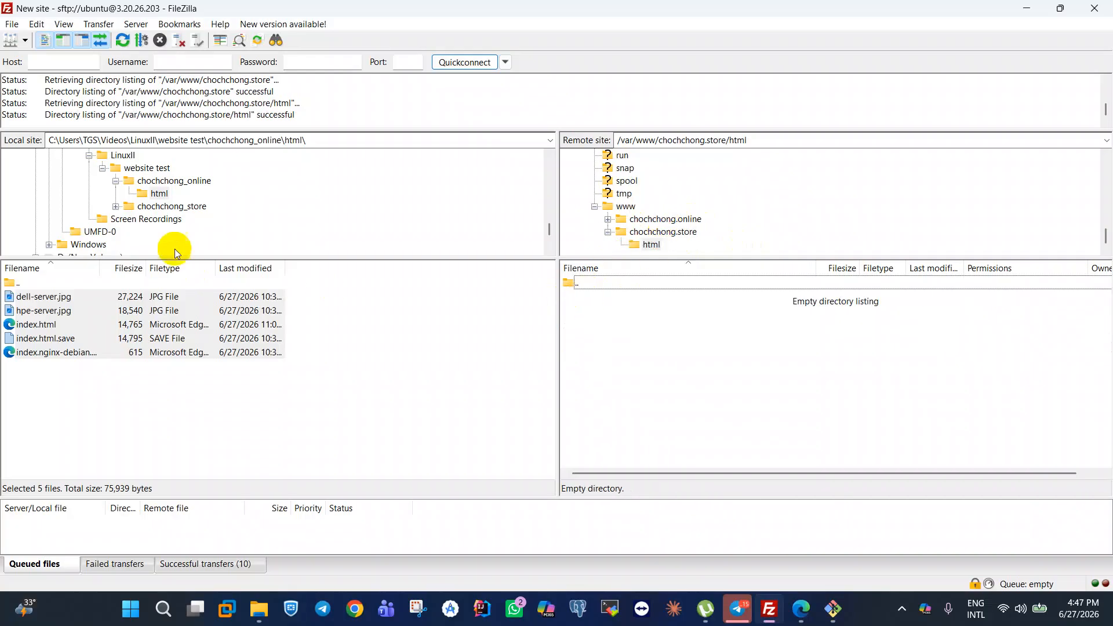
Upload index.html and style.css from the local chochchong_store\web-test folder into the remote /var/www/chochchong.store/html directory.
click(153, 207)
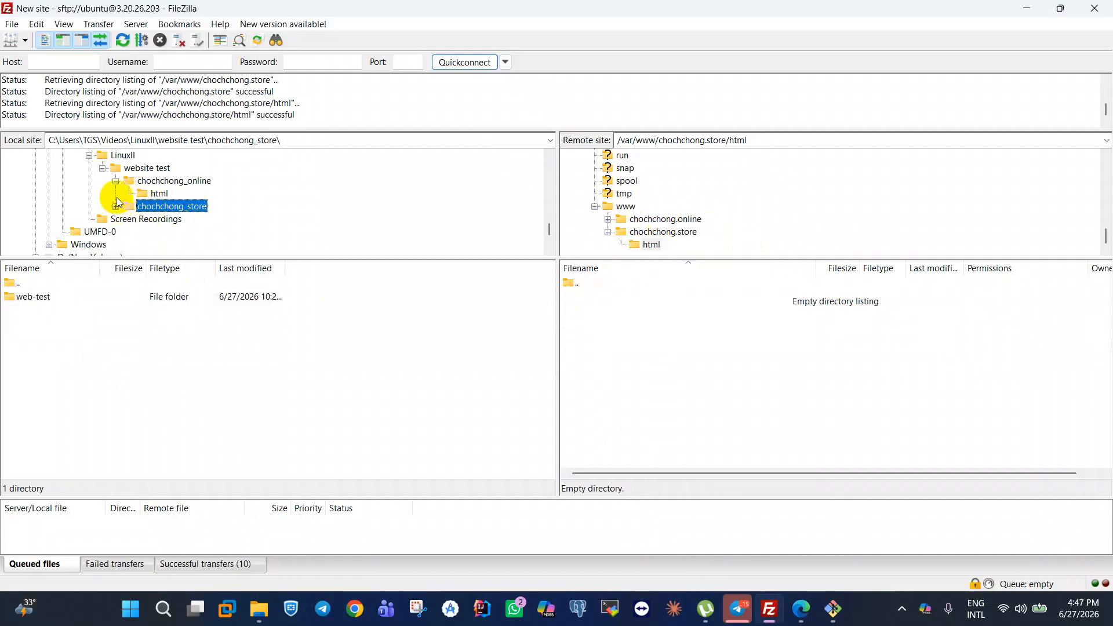
click(116, 181)
double_click(153, 194)
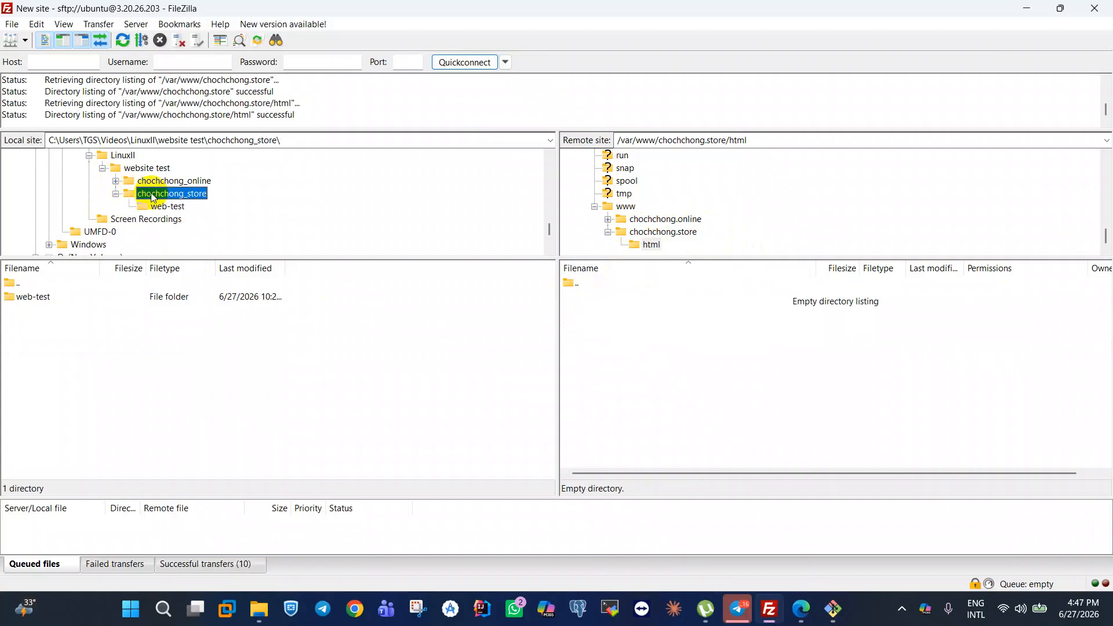
click(154, 206)
drag(78, 352, 629, 367)
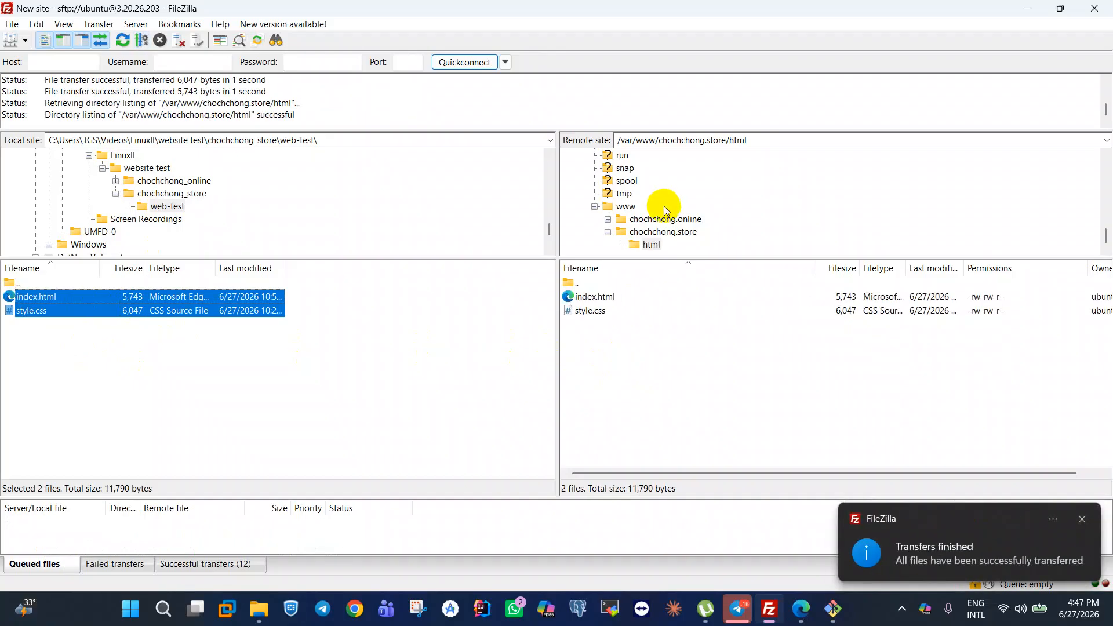
click(623, 340)
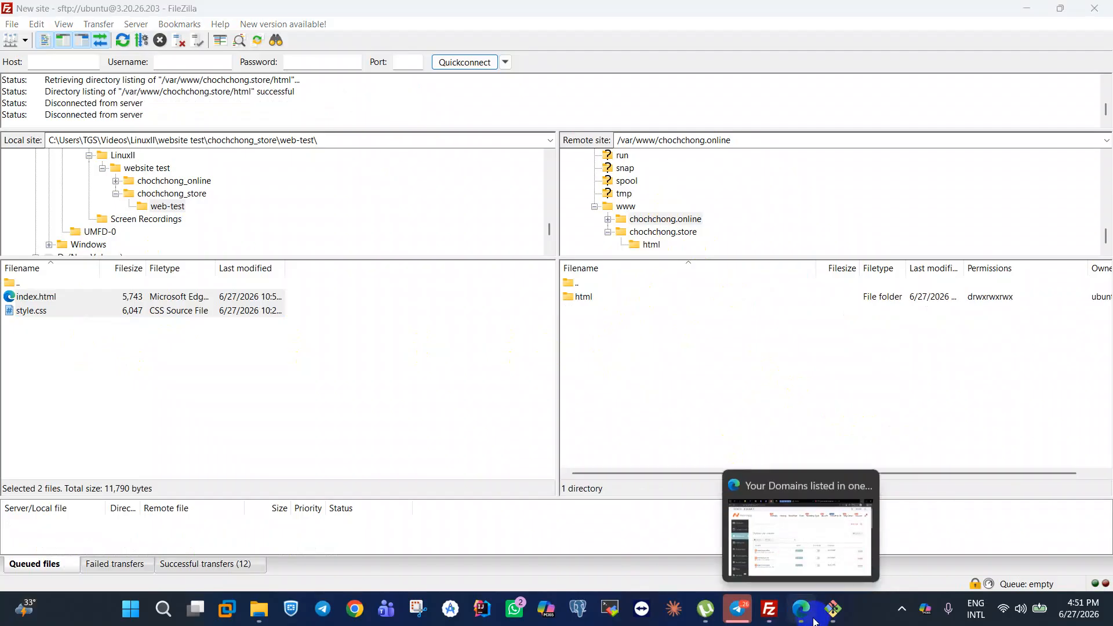
Switch to the Git Bash terminal with the server's SSH session and return to the home directory with cd.
click(833, 608)
double_click(527, 343)
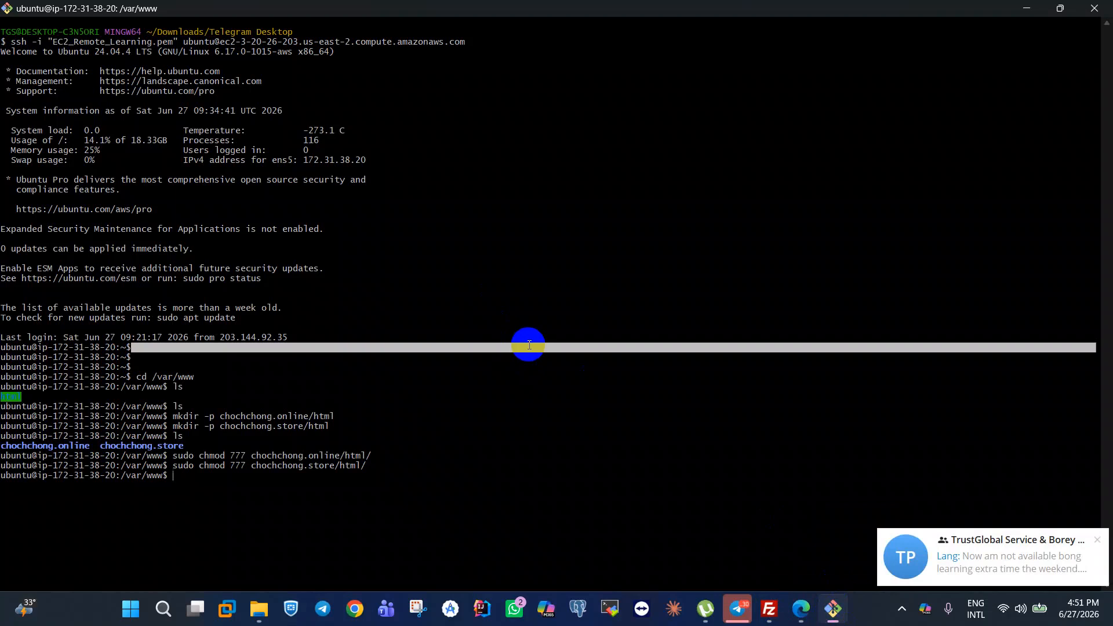
click(529, 345)
text(cd)
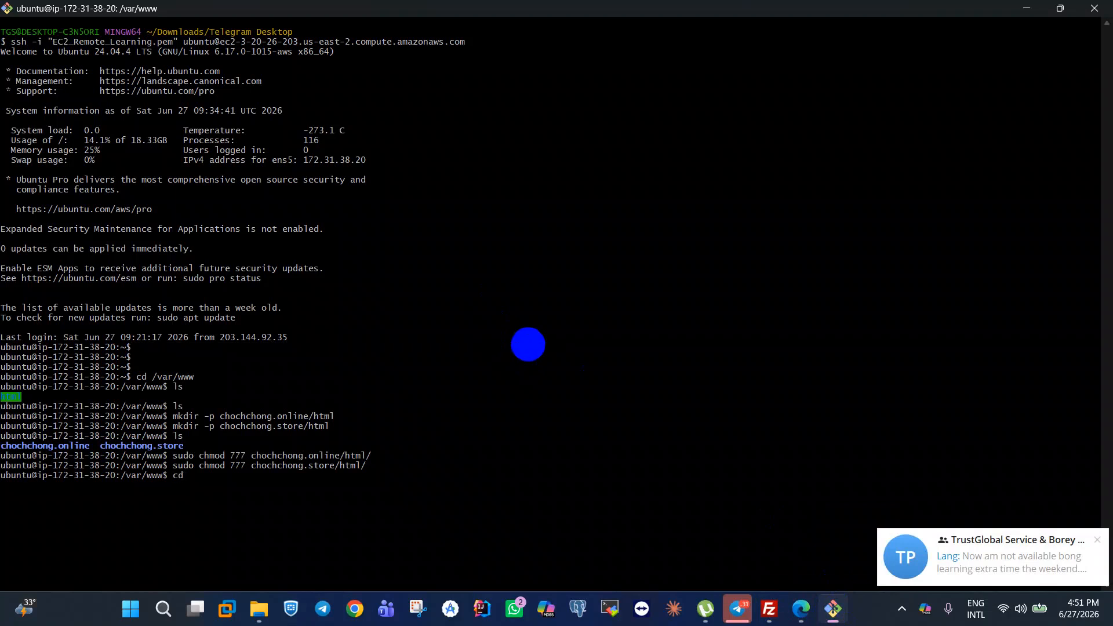
key(Return)
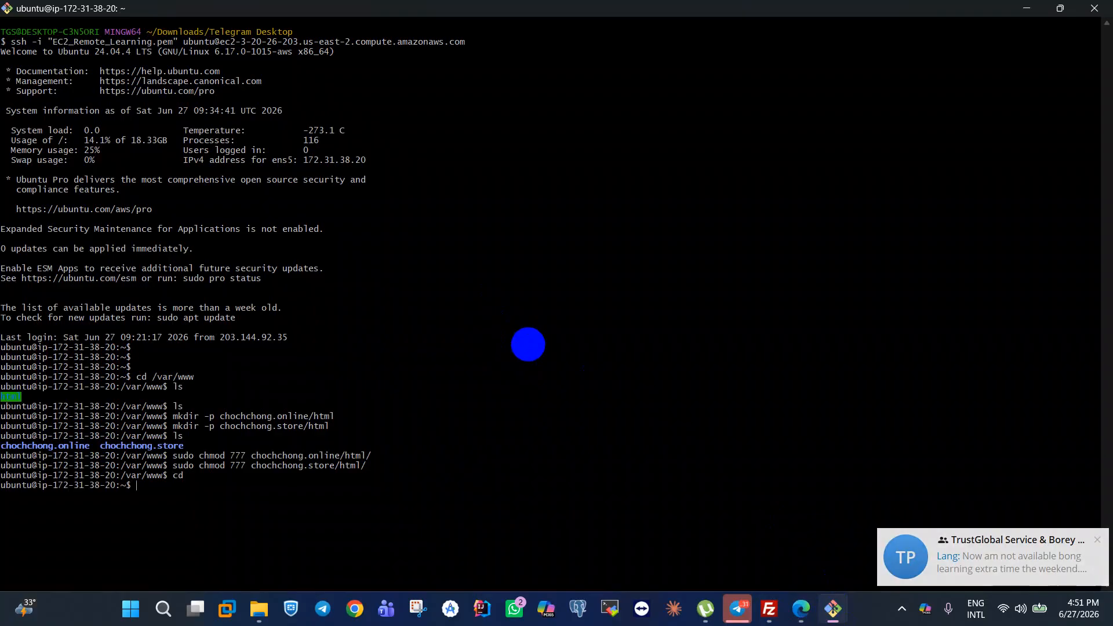
Try to change to the directory /etc/nginx/sites-availble.
text(cd )
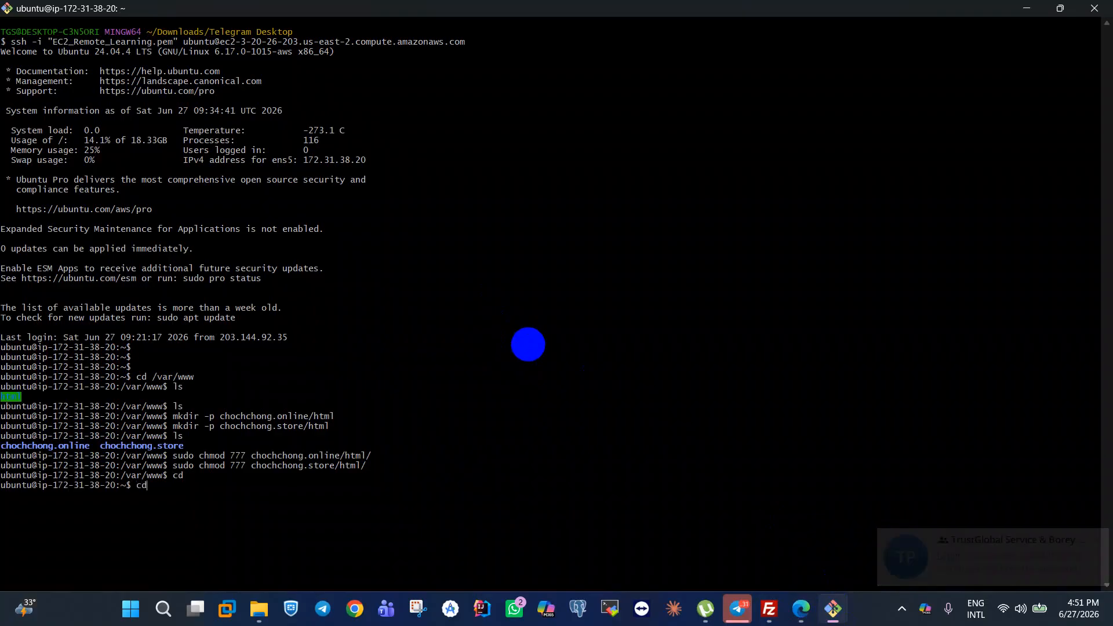
text(/etc)
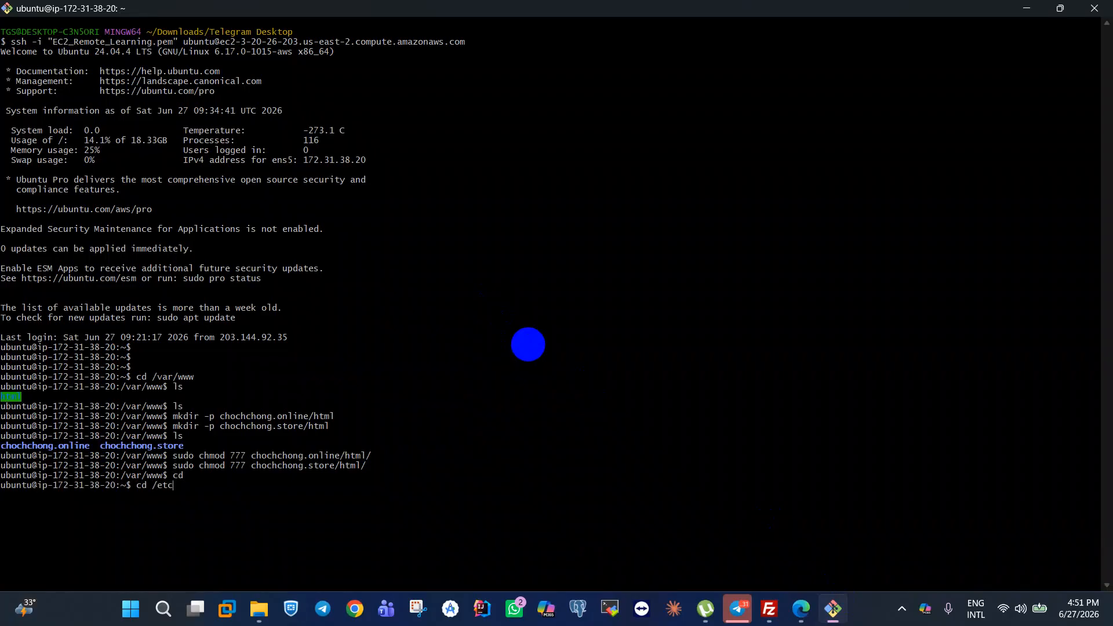
text(/nginx/sites-availble)
key(Return)
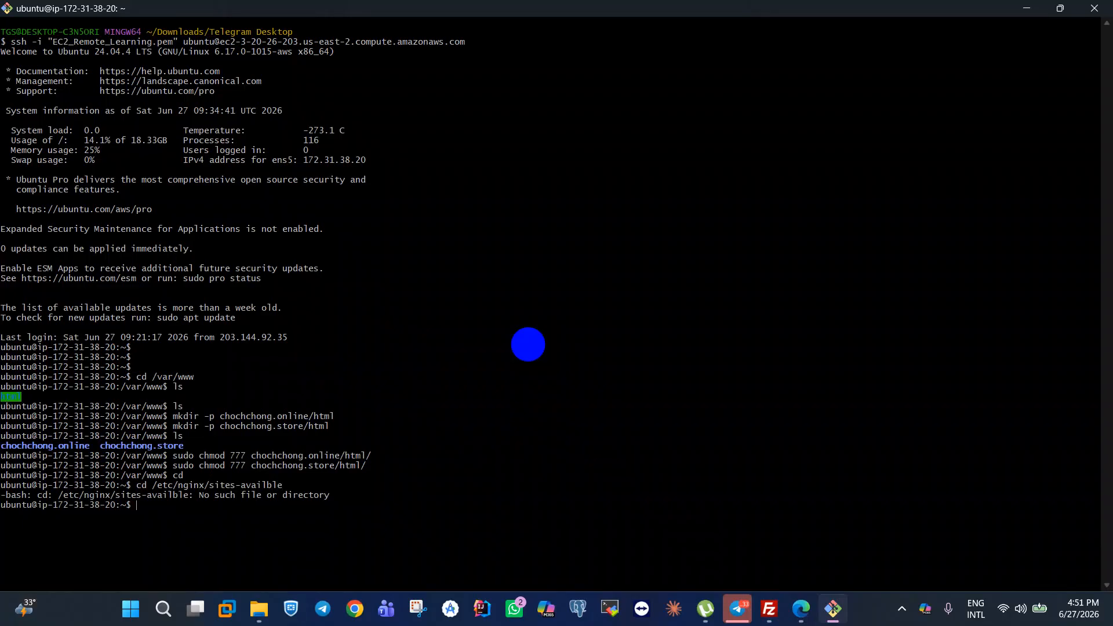
Correct the previous command to cd /etc/nginx/sites-available, run it, and list the directory's contents with ls.
key(Up)
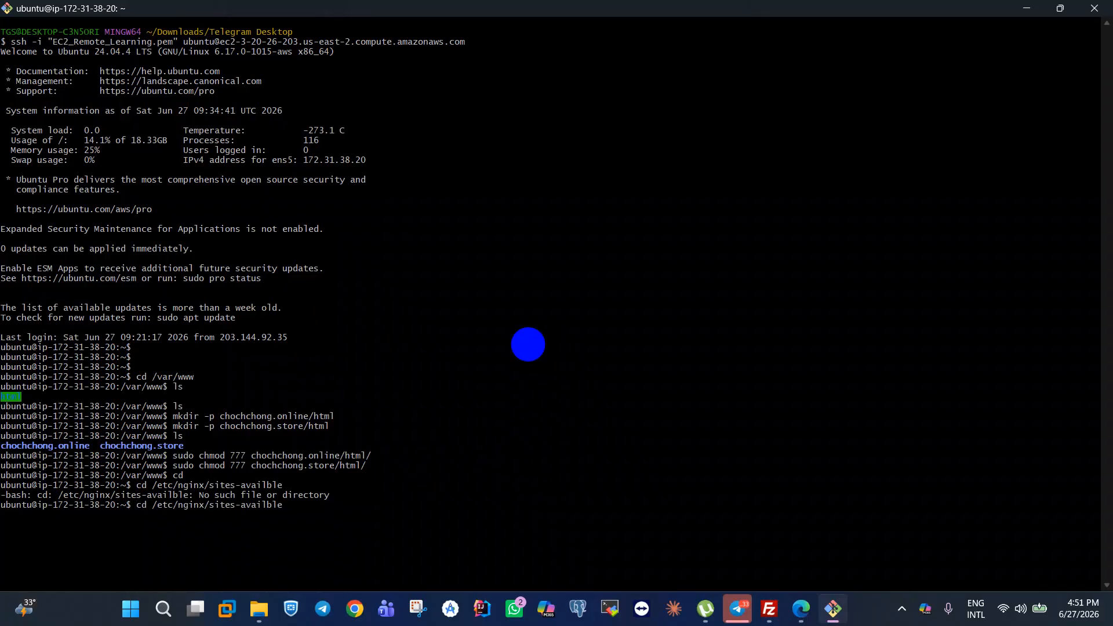
key(BackSpace)
key(BackSpace)
key(BackSpace)
key(BackSpace)
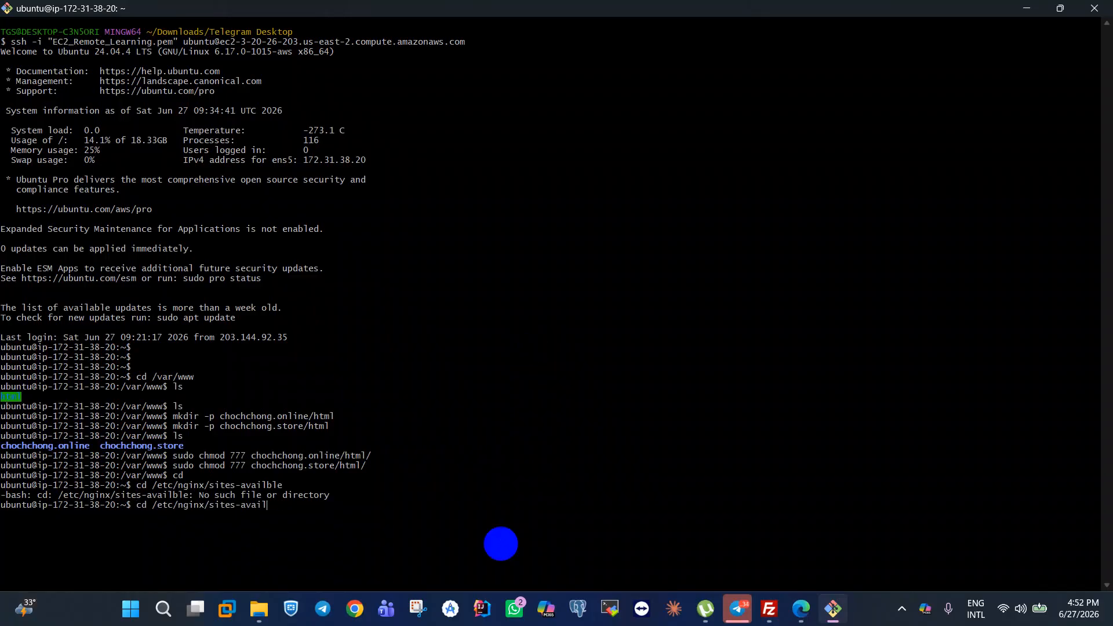
text(ab)
text(le)
key(Return)
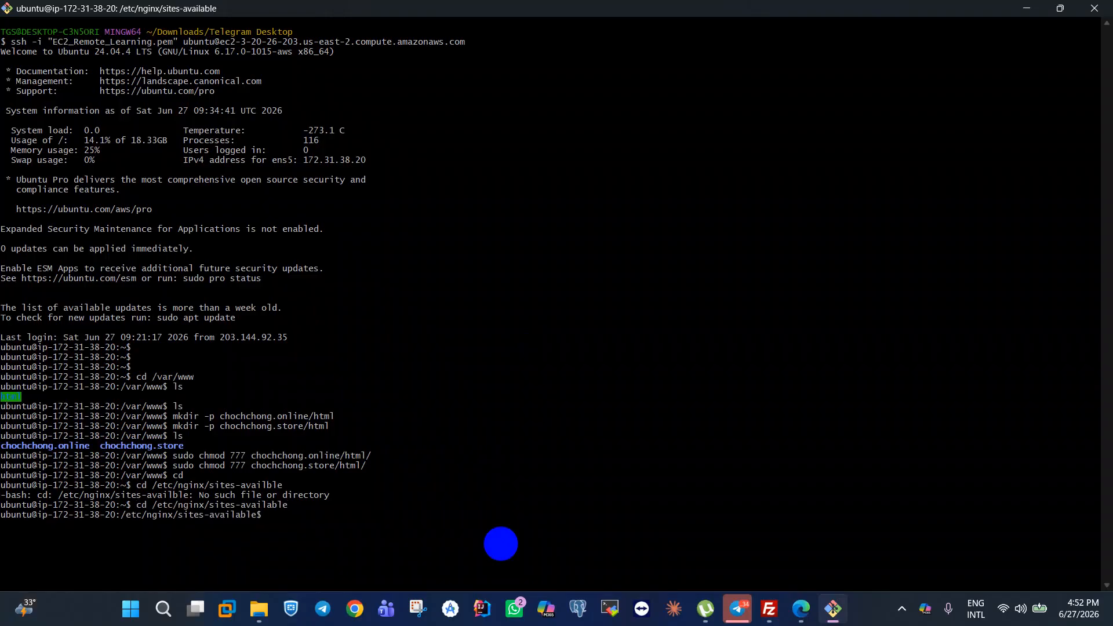
text(ls)
key(Return)
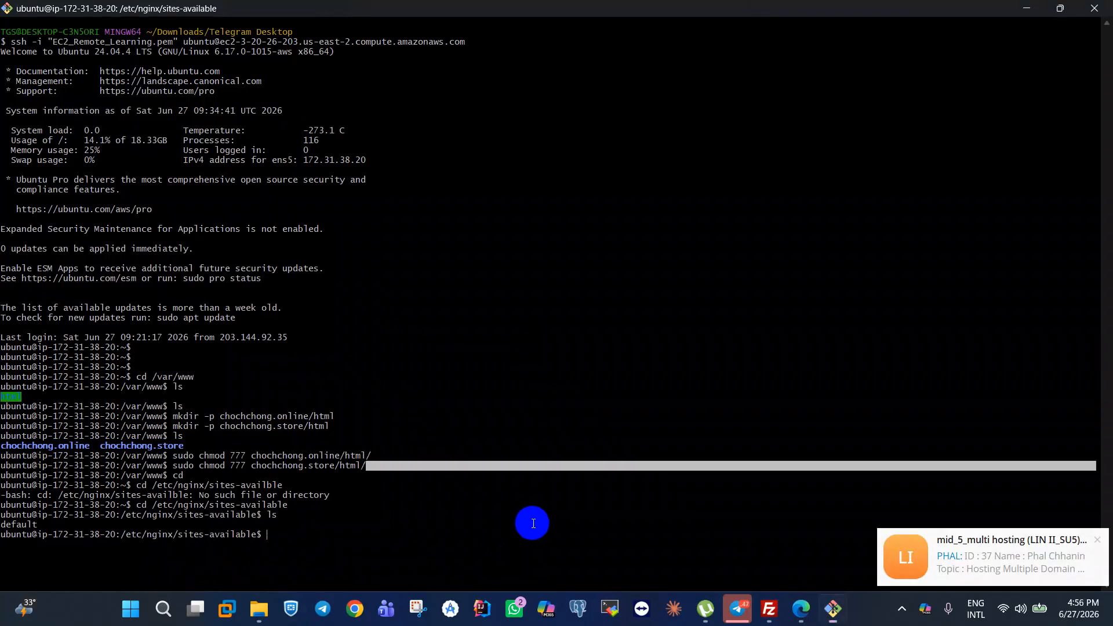
Open a new file named chochchong.online in /etc/nginx/sites-available with sudo nano.
text(sudo)
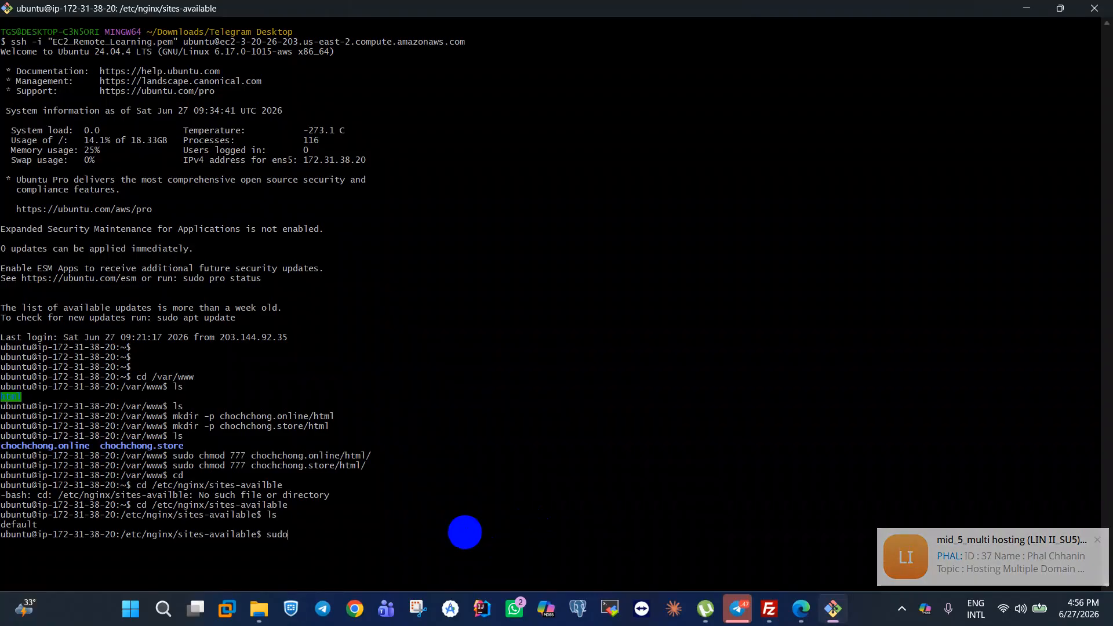
text( nao)
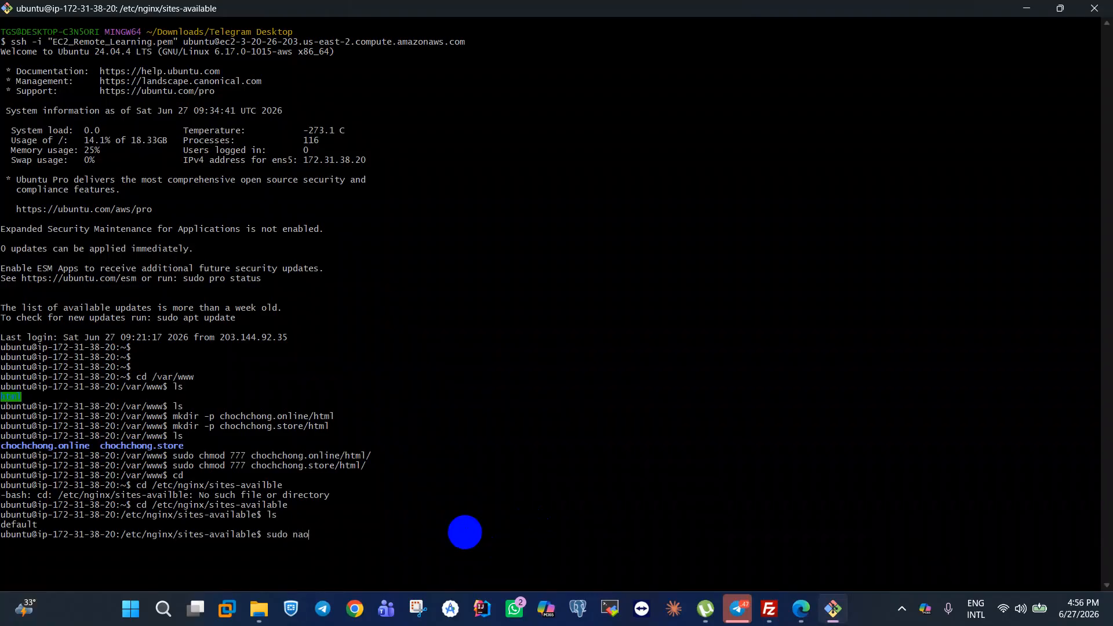
key(BackSpace)
text(no)
text(chochchong.online)
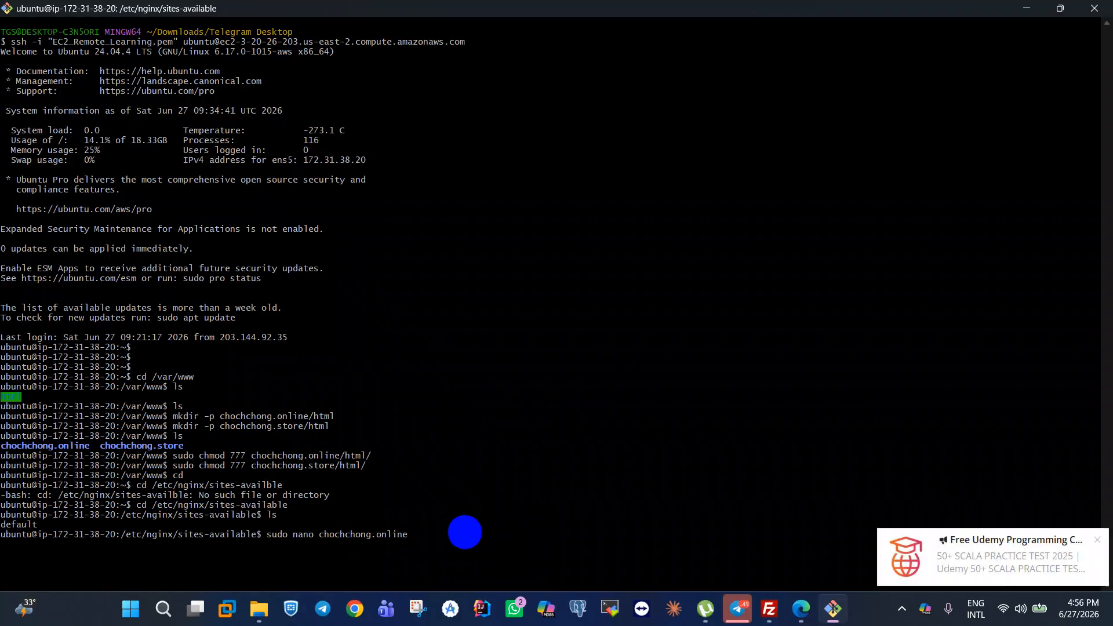
key(Return)
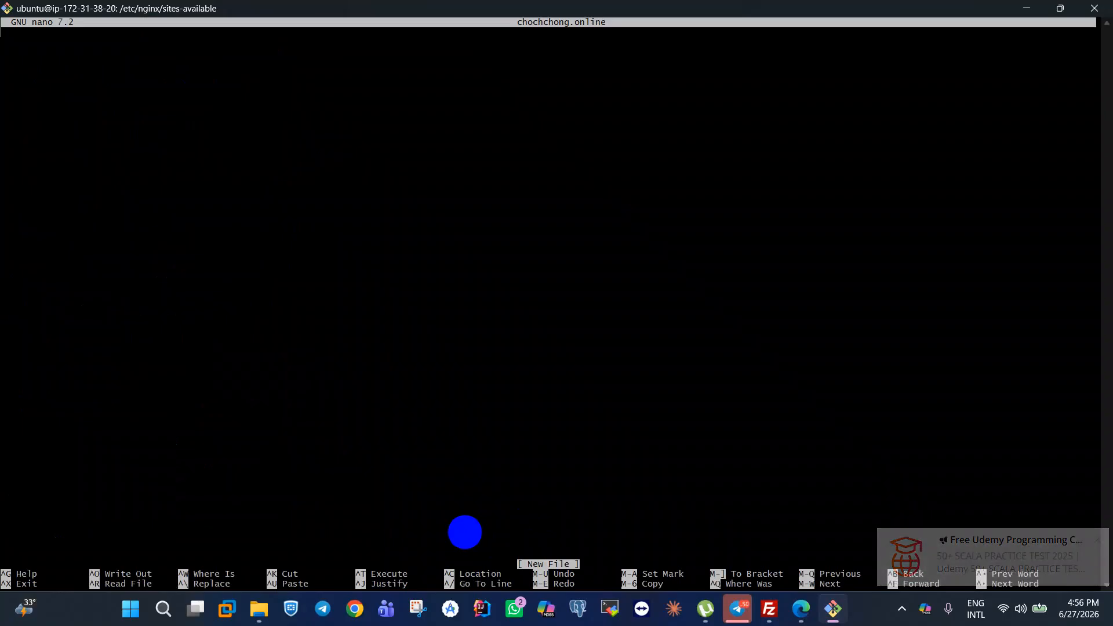
Copy the site1.com server block from the Multiple Sites with Nginx page in Edge and return to the nano editor in Git Bash.
click(800, 608)
scroll(492, 351, down, 2)
scroll(492, 351, down, 3)
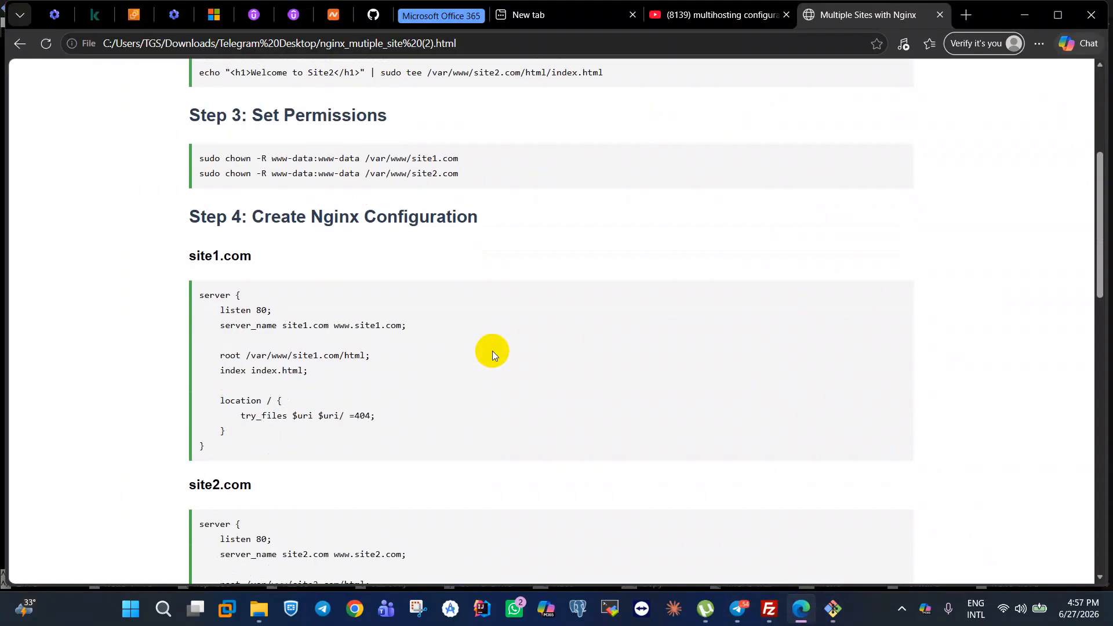
scroll(376, 321, down, 1)
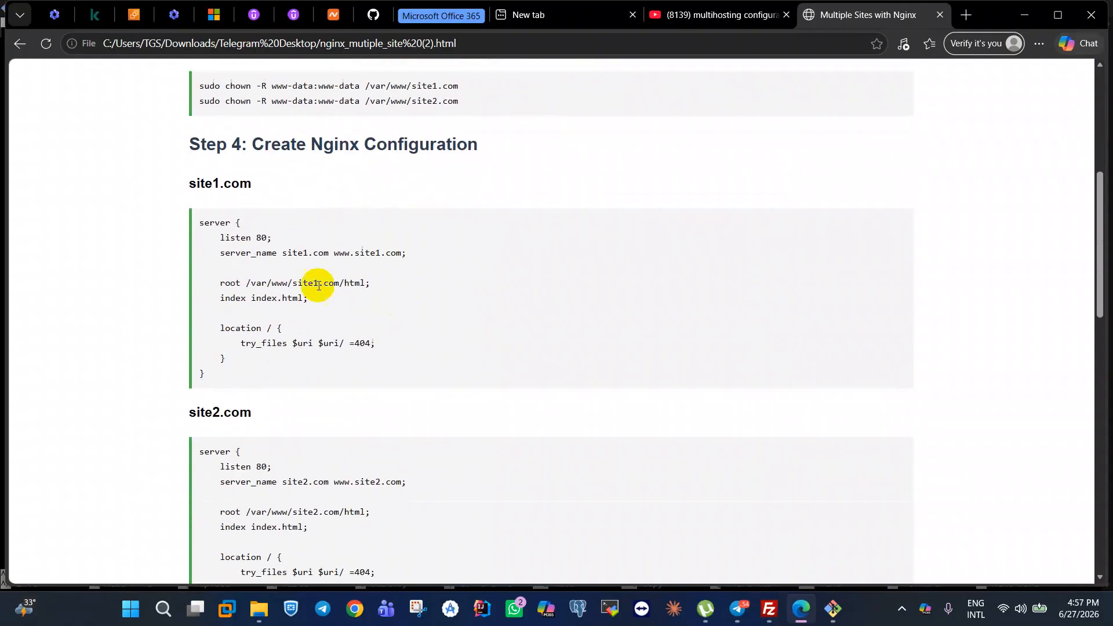
drag(199, 223, 274, 373)
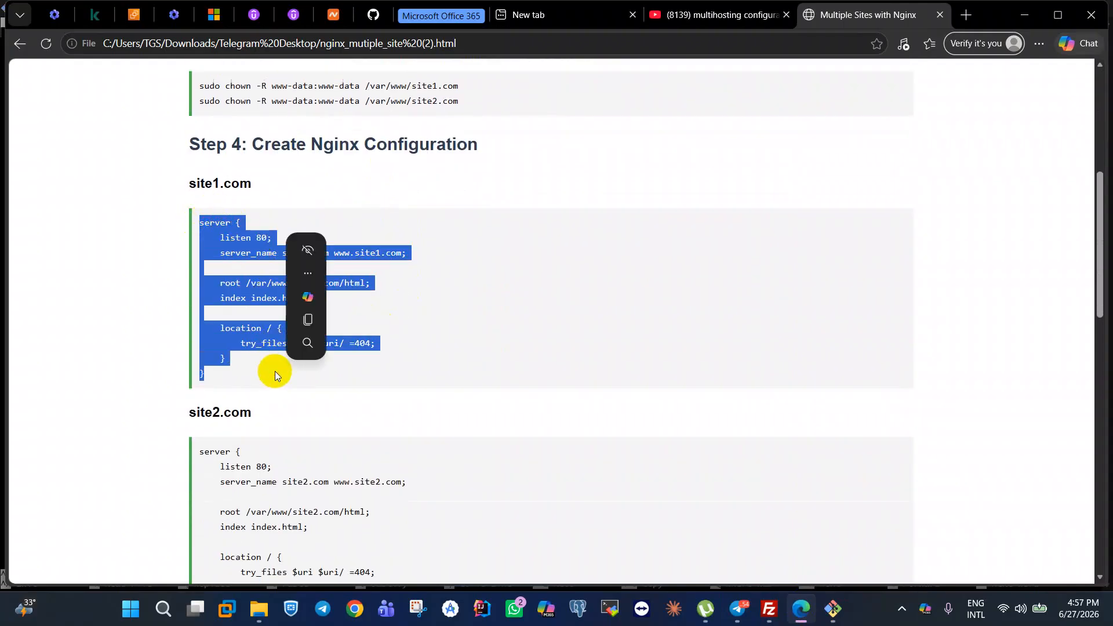
click(308, 319)
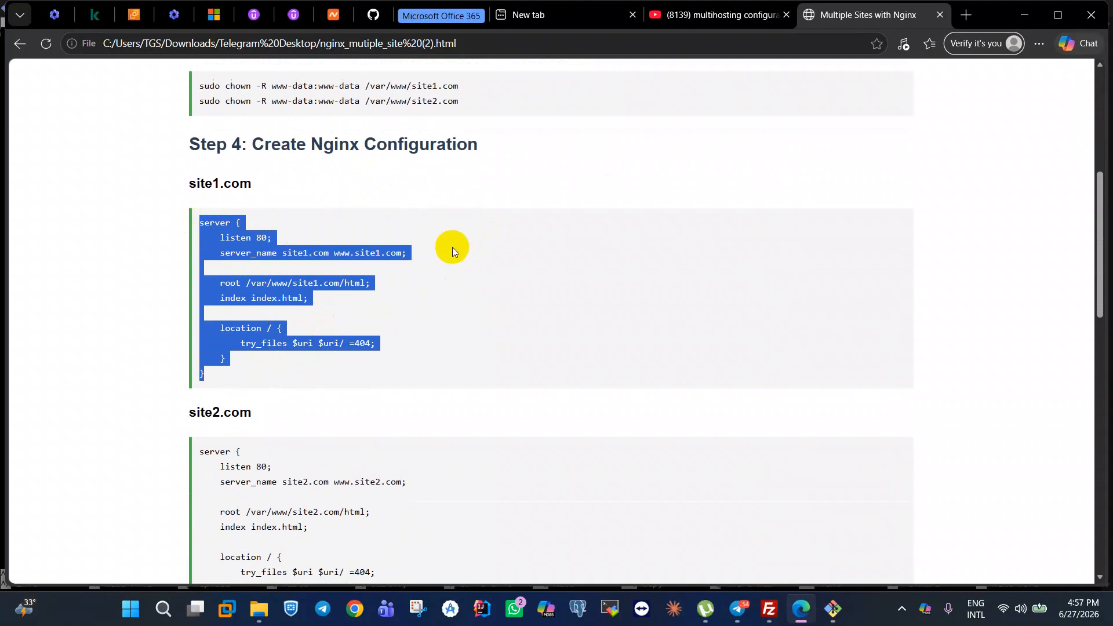
click(833, 608)
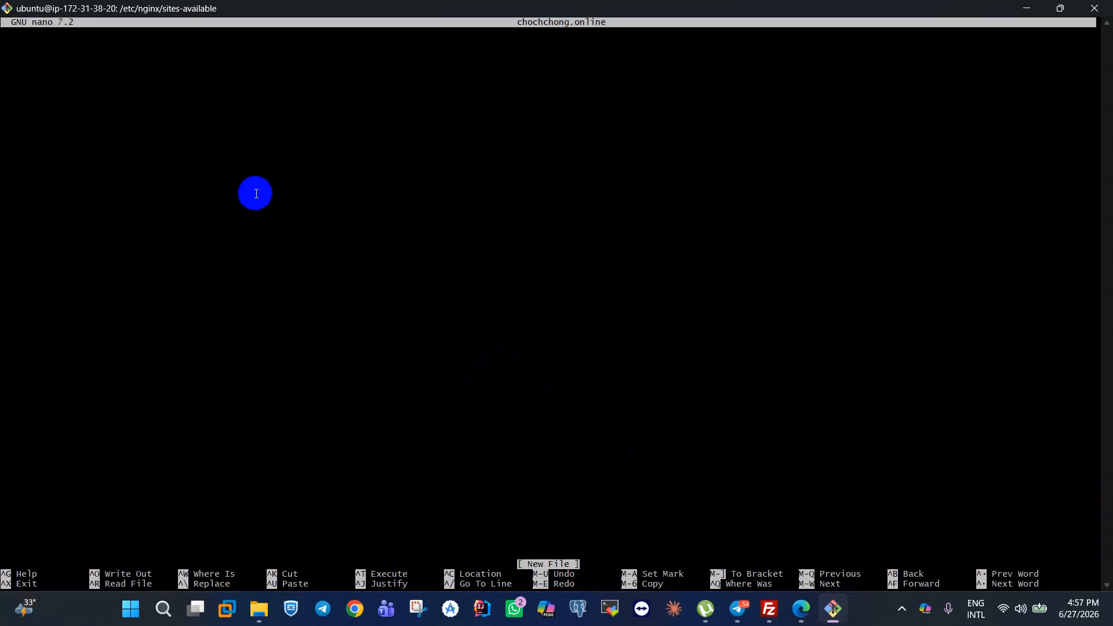
Paste the copied site1.com server block into chochchong.online and try to edit the first domain on its server_name line.
right_click(155, 76)
click(195, 117)
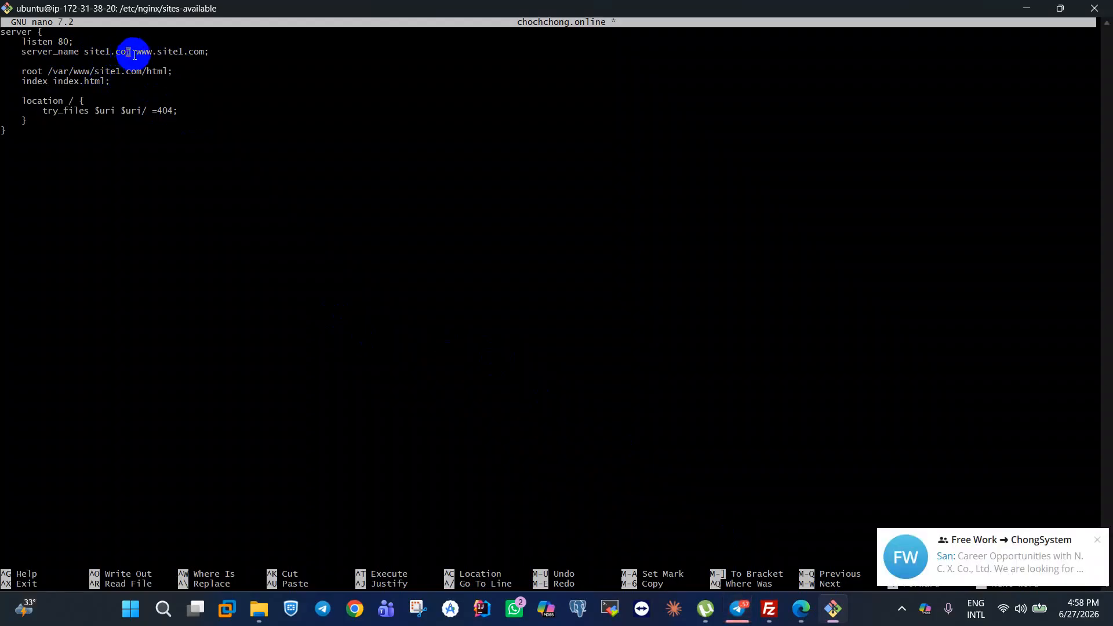
click(127, 51)
key(BackSpace)
key(BackSpace)
key(BackSpace)
key(BackSpace)
key(ctrl+z)
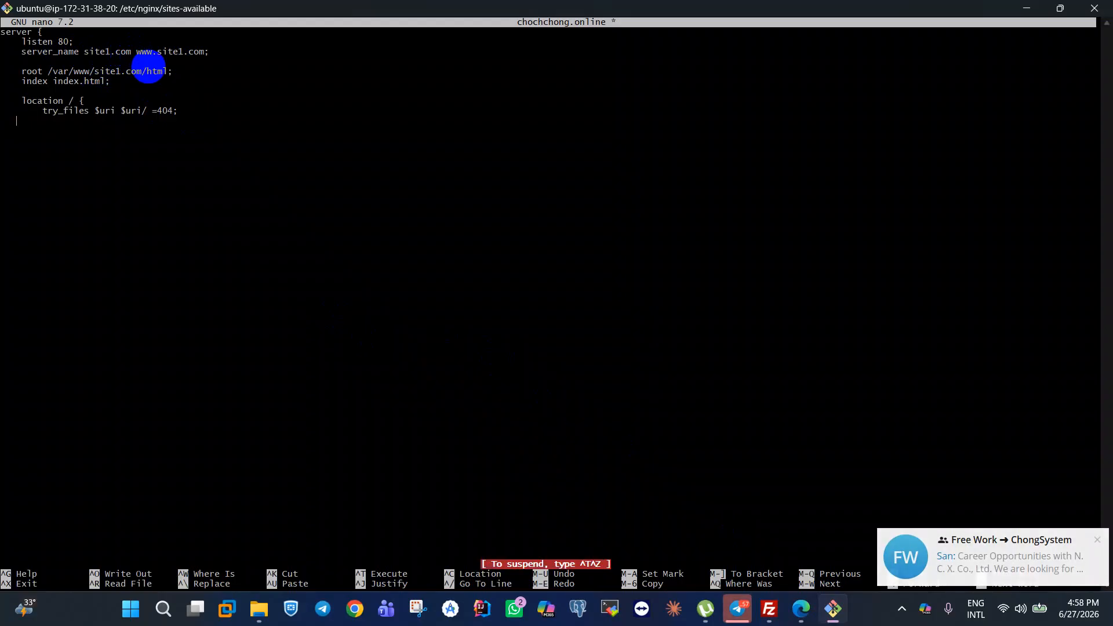
Delete the root, index and location lines of the pasted server block, below the server_name line.
drag(159, 153, 2, 22)
key(BackSpace)
drag(64, 133, 2, 42)
click(3, 43)
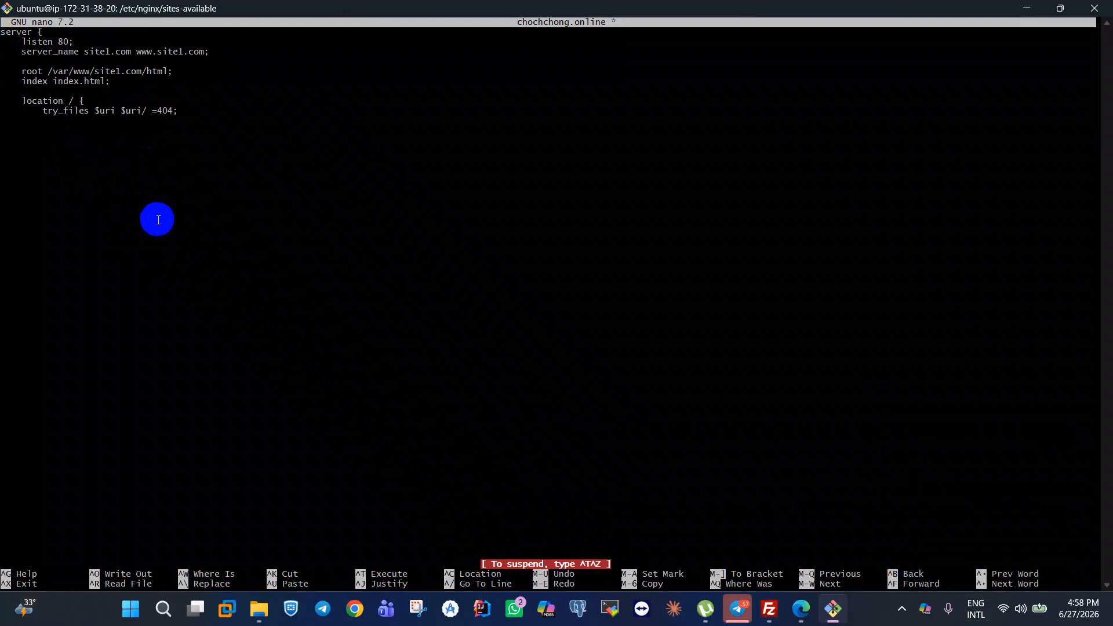
drag(191, 124, 2, 35)
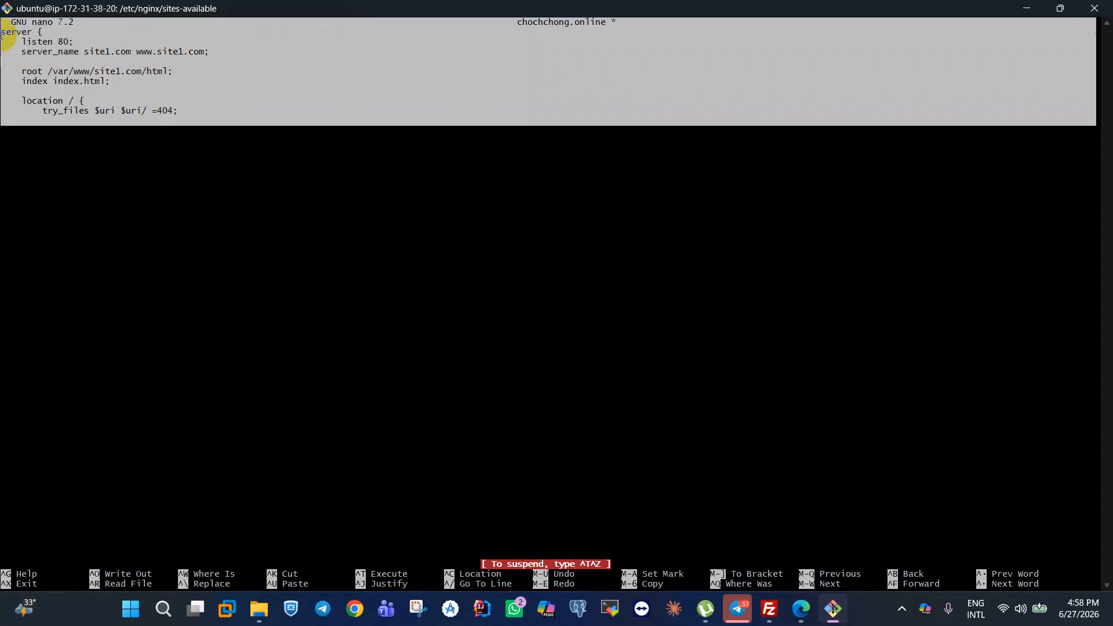
key(Delete)
key(Delete)
key(Delete)
key(Delete)
key(Delete)
key(Delete)
key(Delete)
key(Delete)
key(Delete)
key(Delete)
key(Delete)
key(Delete)
key(Delete)
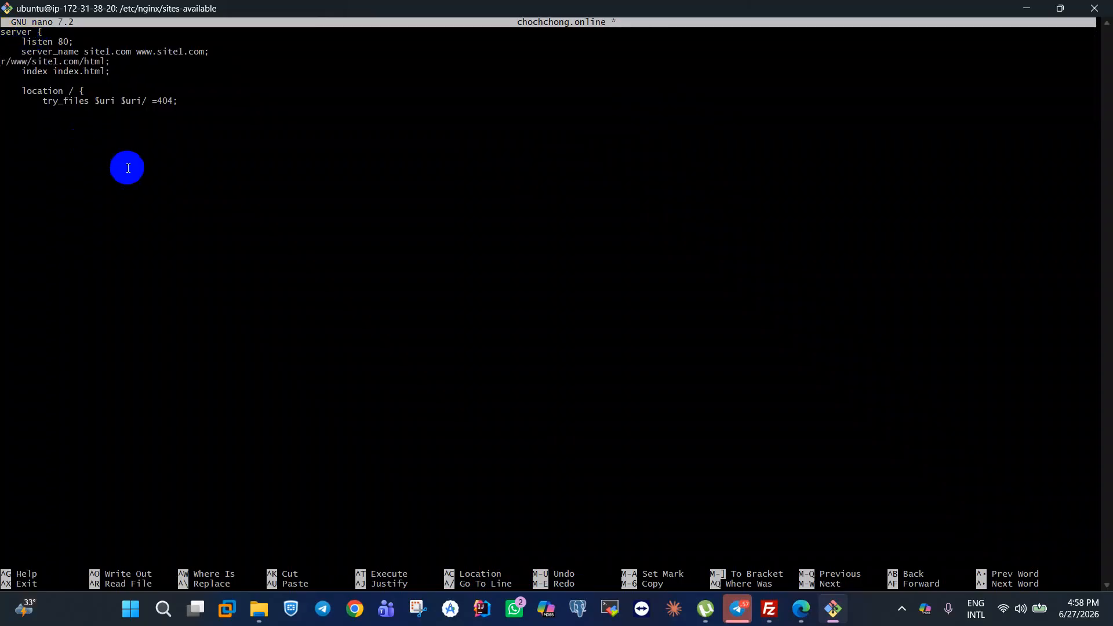
key(Delete)
key(Delete)
key(Delete)
key(Delete)
key(Delete)
key(Delete)
key(Delete)
key(Delete)
key(Delete)
key(Delete)
key(Delete)
key(Delete)
key(Delete)
key(Delete)
key(Delete)
key(Delete)
key(Delete)
key(Delete)
key(Delete)
key(Delete)
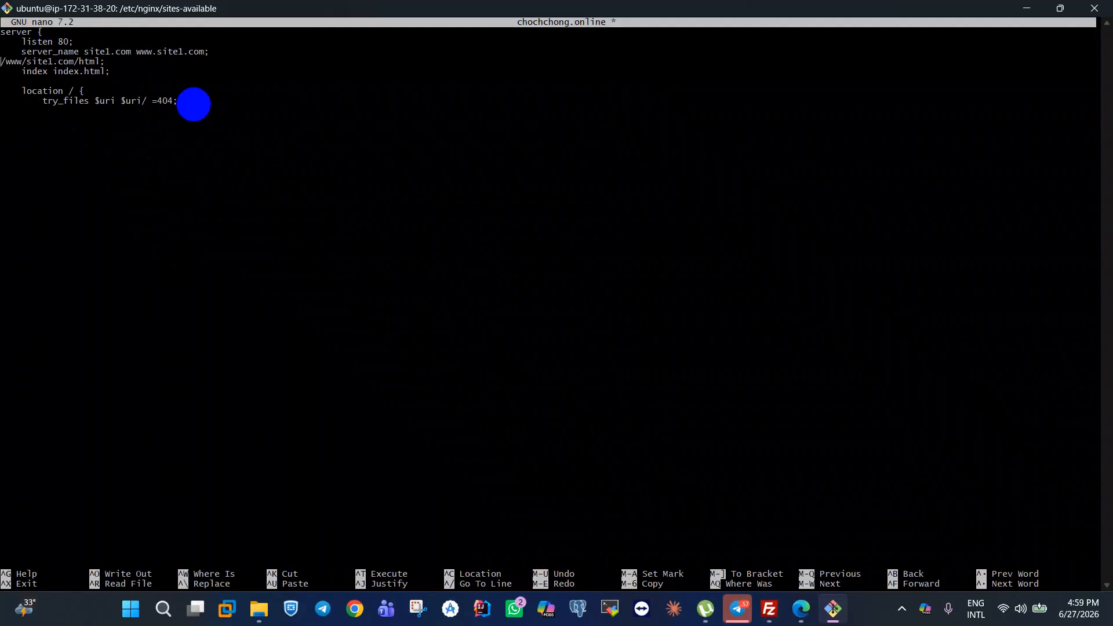
key(Delete)
key(Delete)
key(Delete)
key(Delete)
key(Delete)
key(Delete)
key(Delete)
key(Delete)
key(Delete)
key(Delete)
key(Delete)
key(Delete)
key(Delete)
key(Delete)
key(Delete)
key(Delete)
key(Delete)
key(Delete)
key(Delete)
key(Delete)
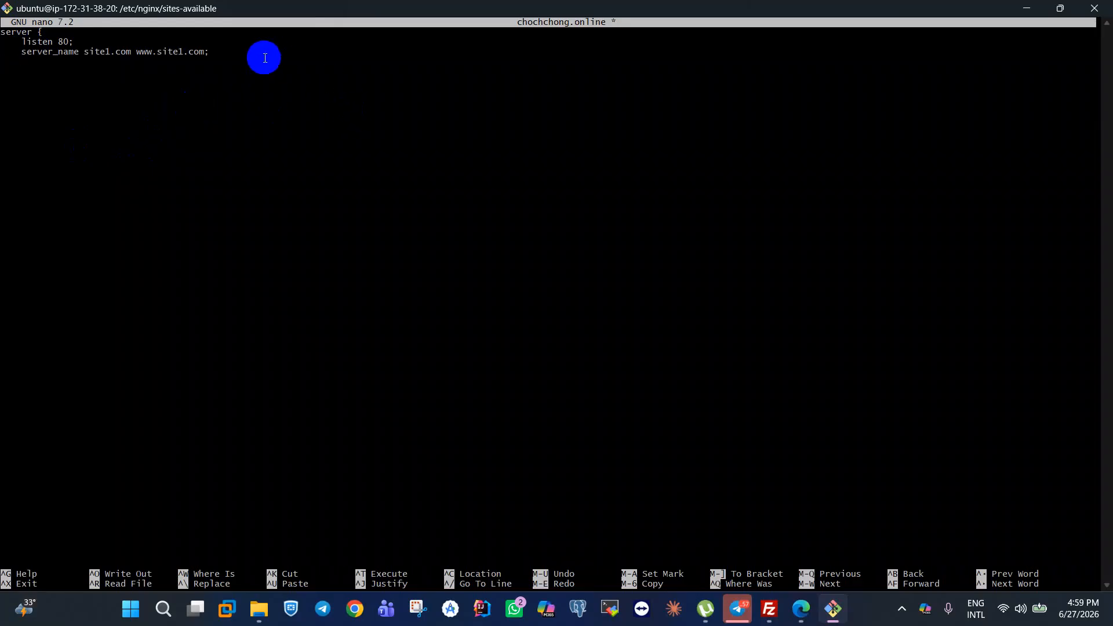
Delete the remaining server, listen and server_name lines so that the chochchong.online file is empty.
click(219, 51)
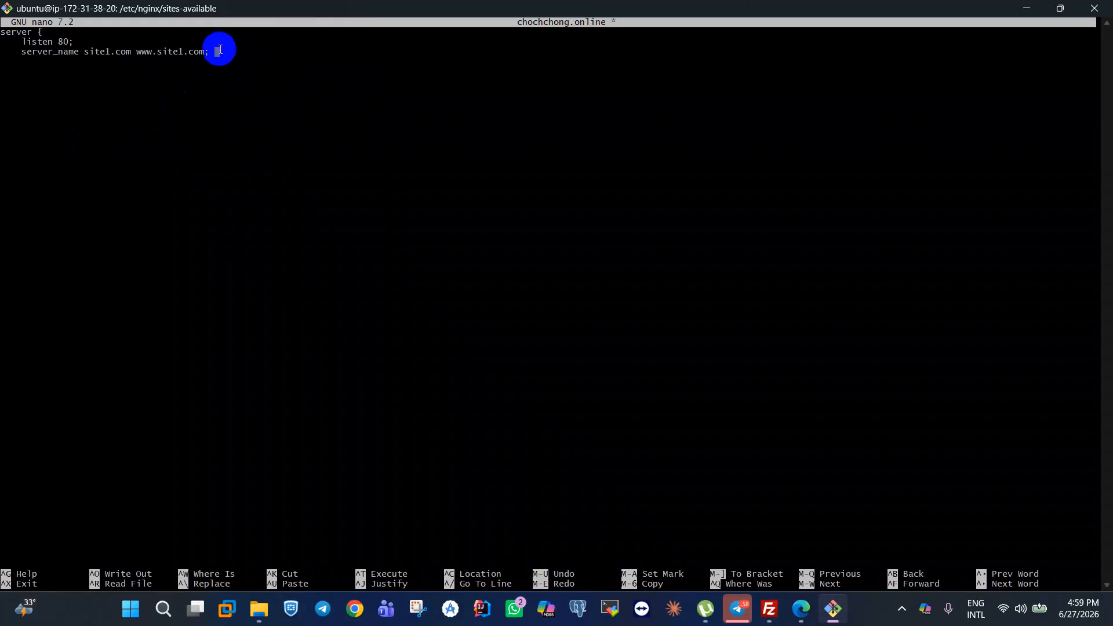
key(Up)
key(Up)
key(Up)
key(Up)
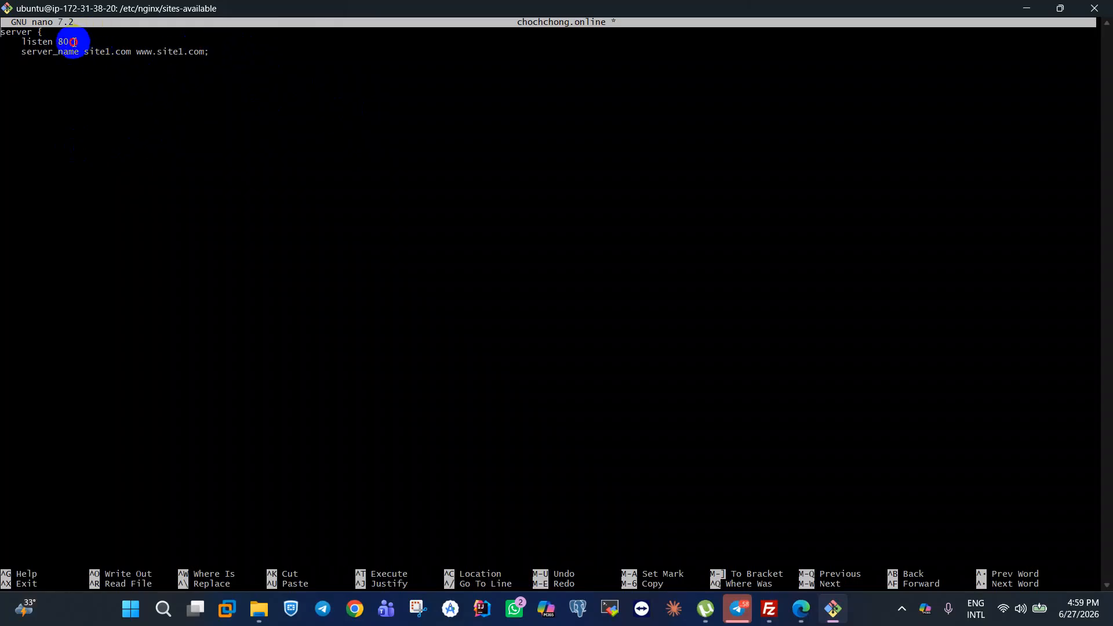
drag(144, 60, 151, 59)
click(211, 51)
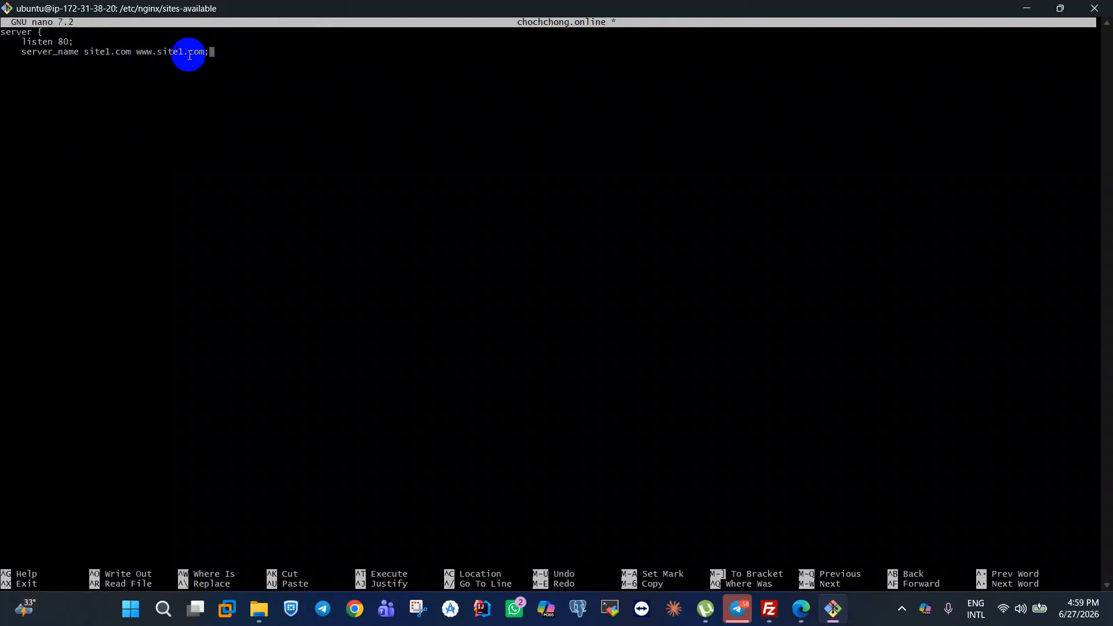
key(Delete)
key(Delete)
key(Delete)
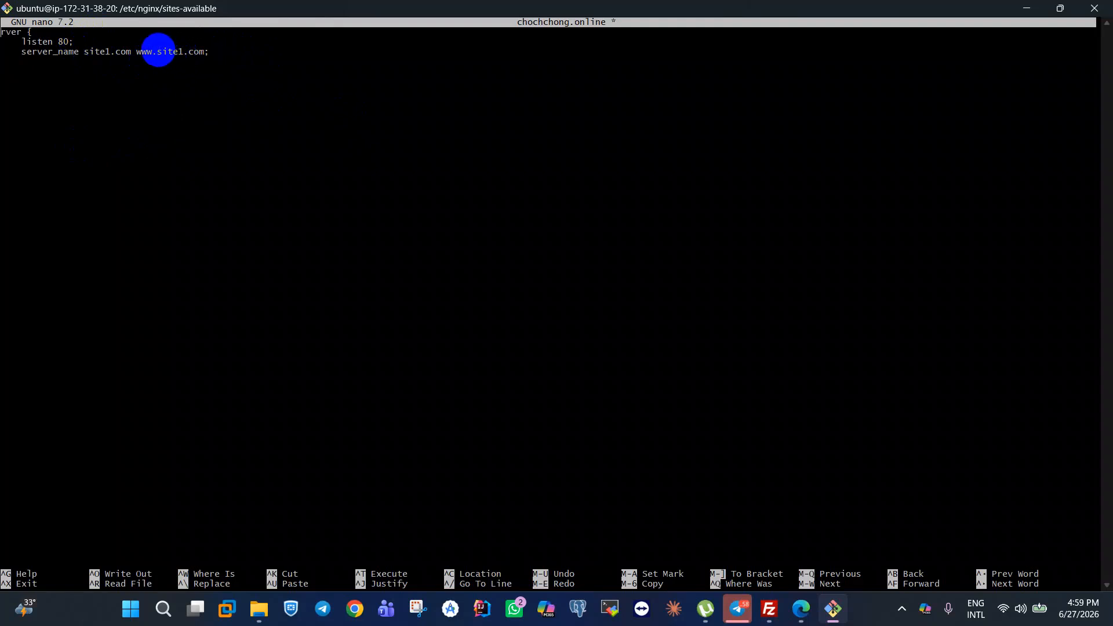
key(Delete)
key(Delete)
key(Delete)
key(Delete)
key(Delete)
key(Delete)
key(Delete)
key(Delete)
key(Delete)
key(Delete)
key(Delete)
key(Delete)
key(Delete)
key(Delete)
key(Delete)
key(Delete)
key(Delete)
key(Delete)
key(Delete)
key(Delete)
key(Delete)
key(Delete)
key(Delete)
key(Delete)
key(Delete)
key(Delete)
key(Delete)
key(Delete)
key(Delete)
key(Delete)
key(Delete)
key(Delete)
key(Delete)
key(Delete)
key(Delete)
key(Delete)
key(Delete)
key(Delete)
key(Delete)
key(Delete)
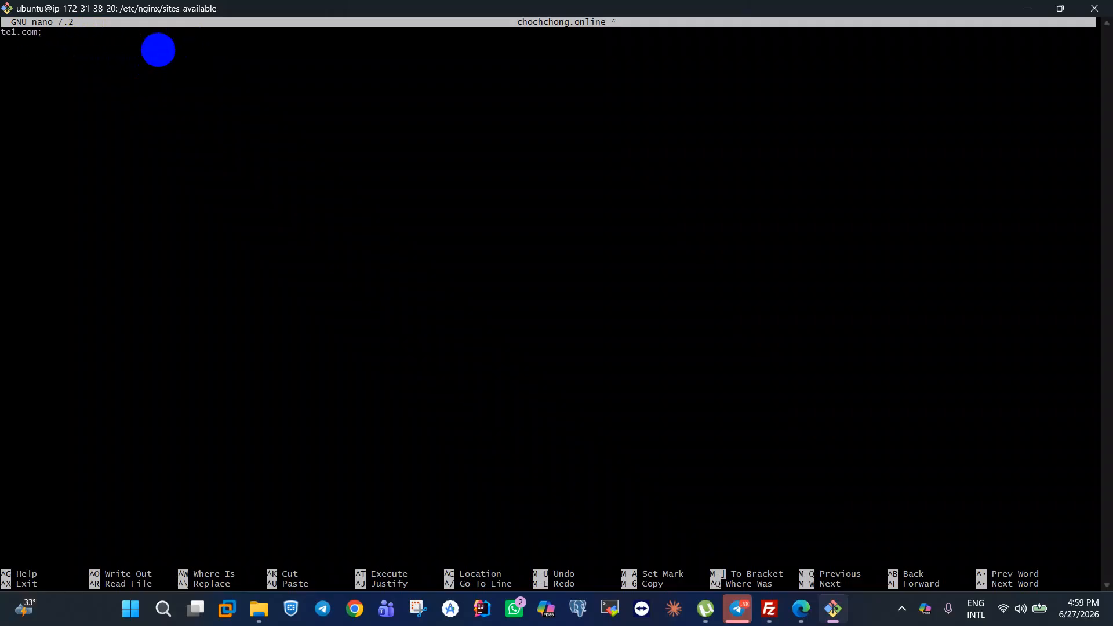
right_click(88, 91)
click(128, 136)
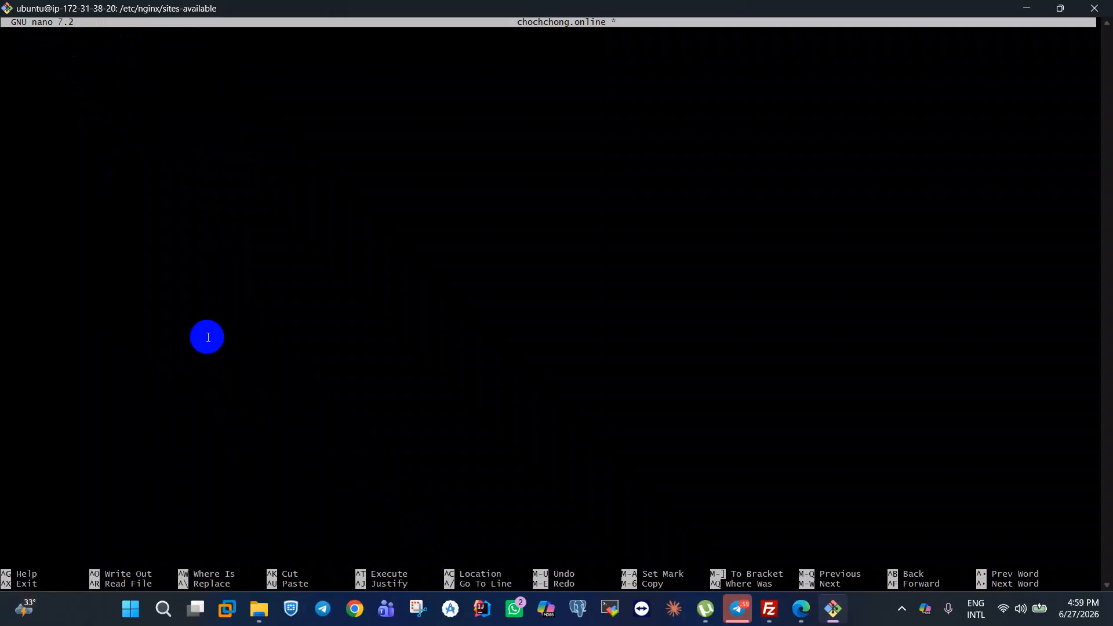
key(BackSpace)
Close the running Git Bash session and open a new maximized Git Bash window in the Telegram Desktop downloads folder.
right_click(219, 191)
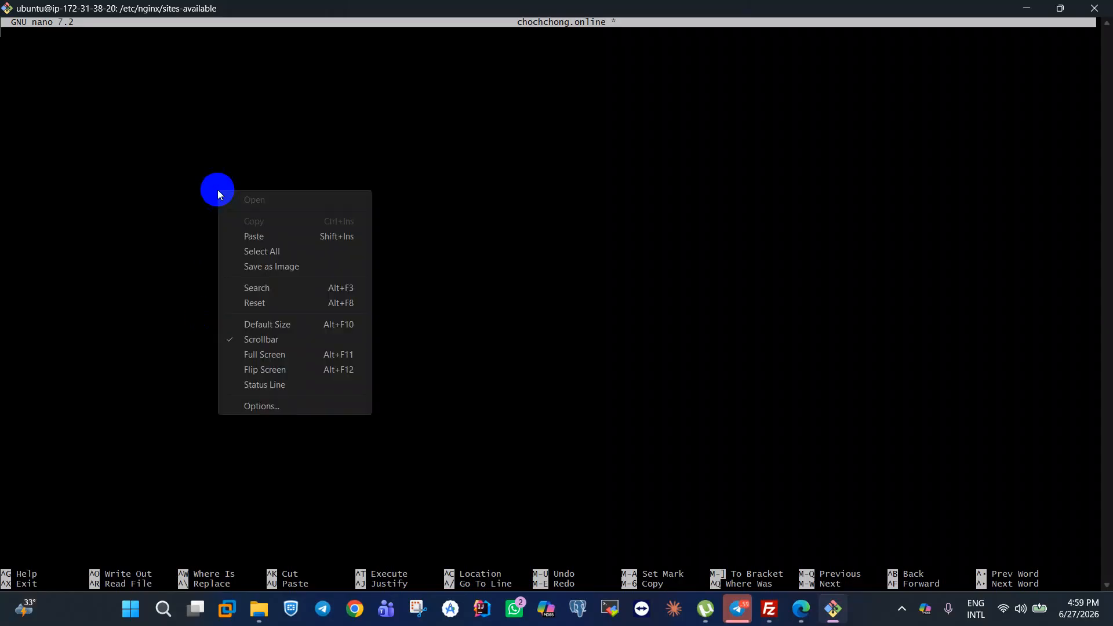
click(1095, 8)
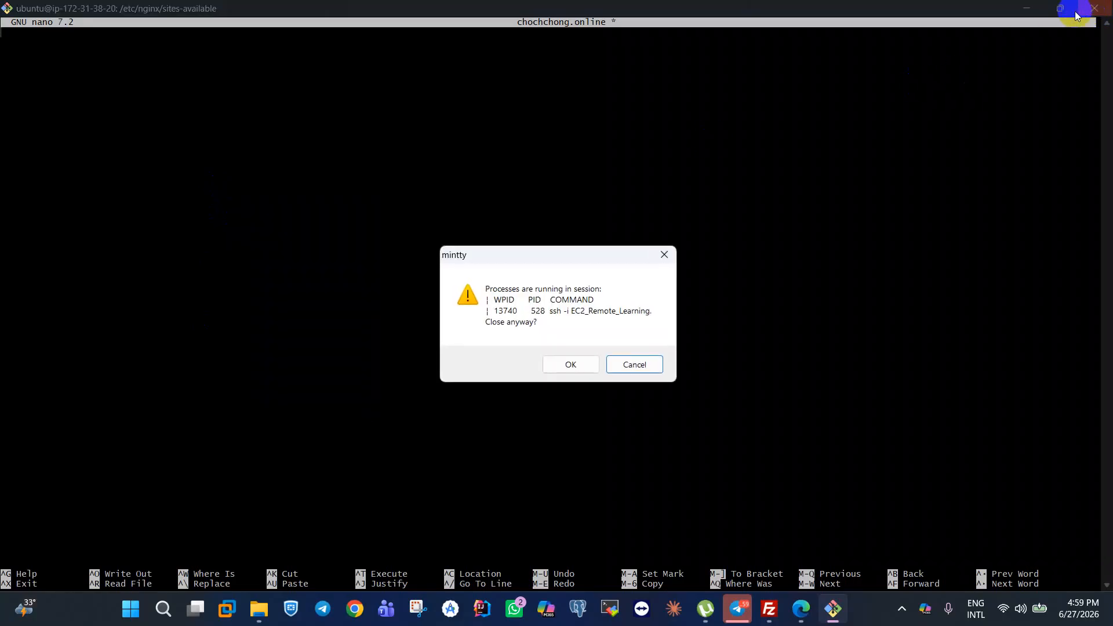
click(574, 363)
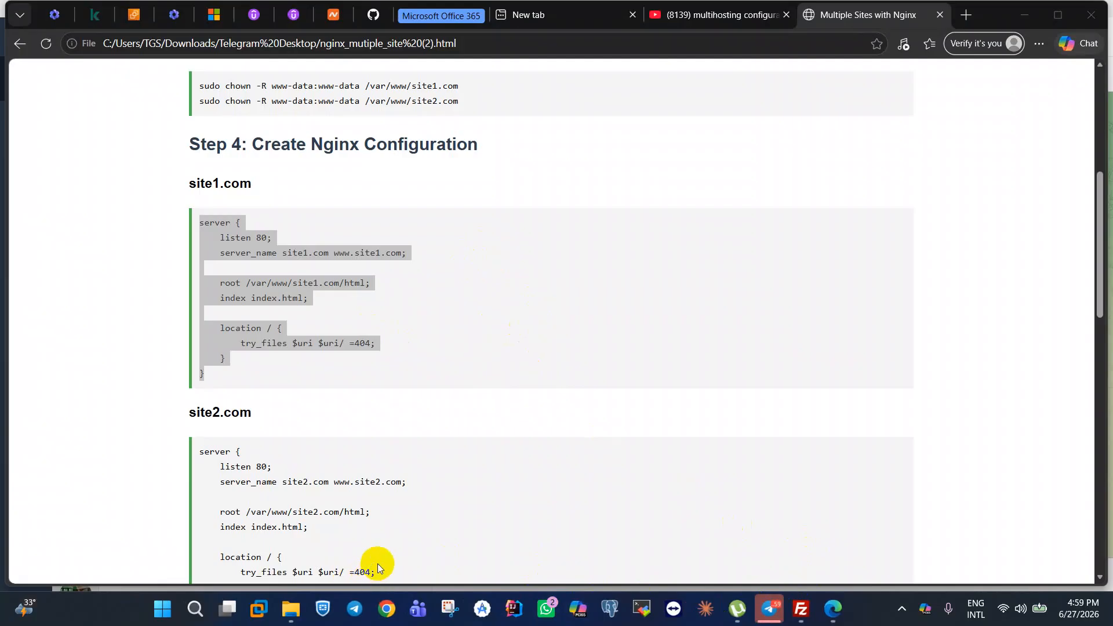
click(295, 612)
click(597, 150)
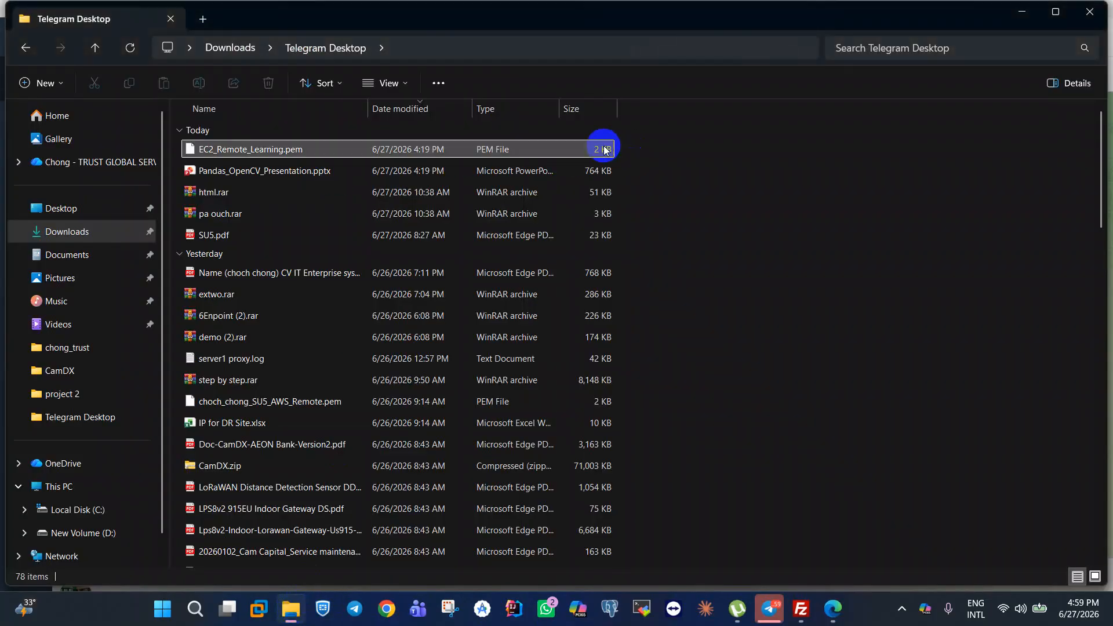
right_click(583, 153)
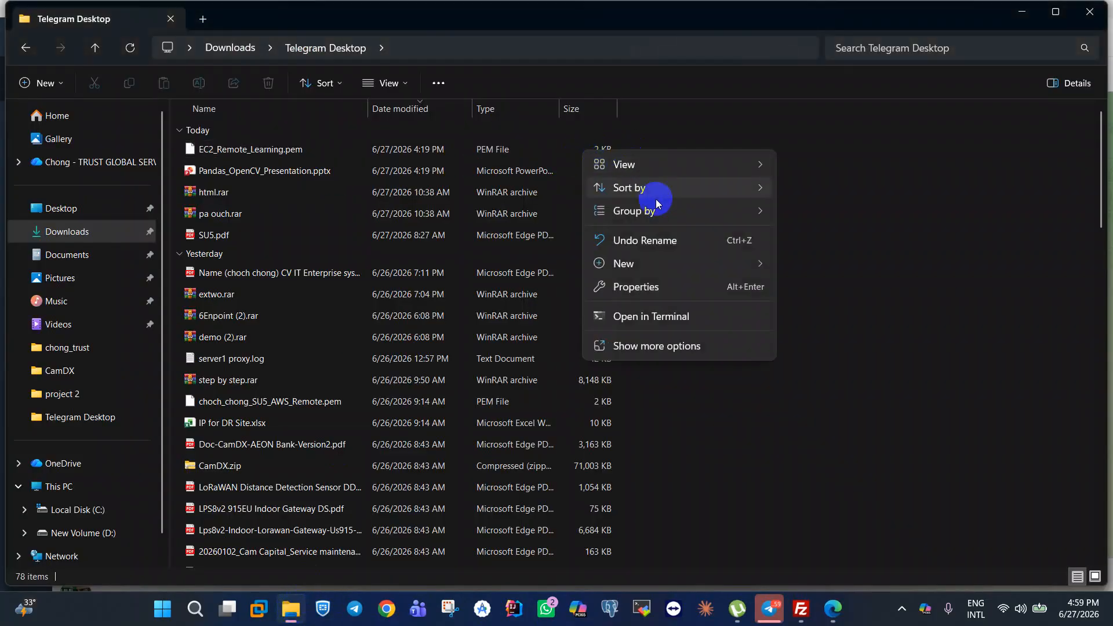
click(650, 345)
click(648, 327)
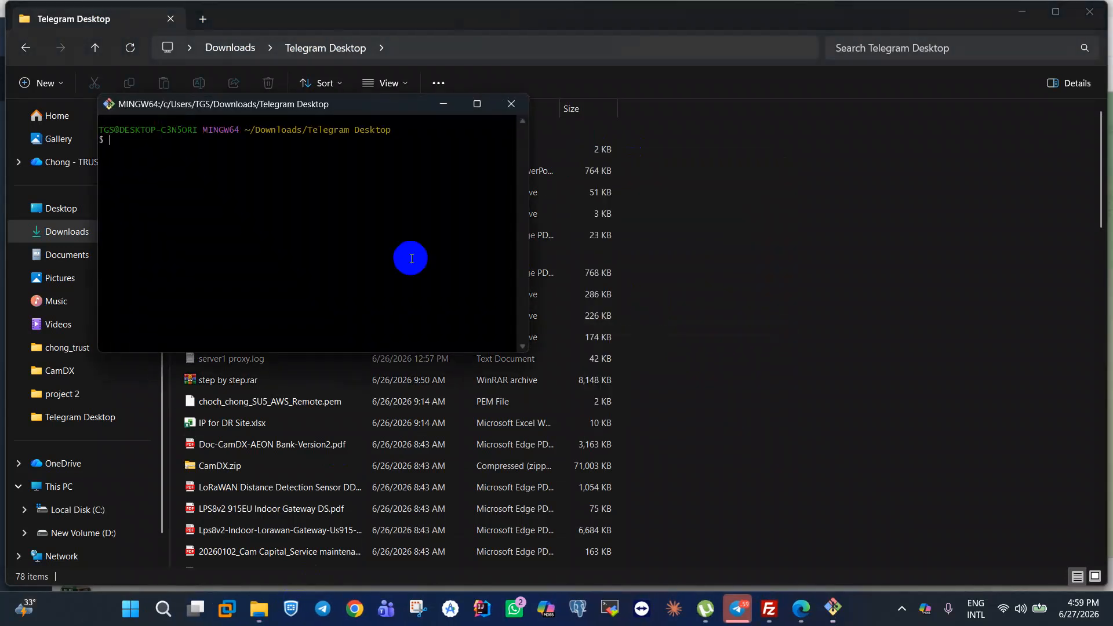
click(477, 104)
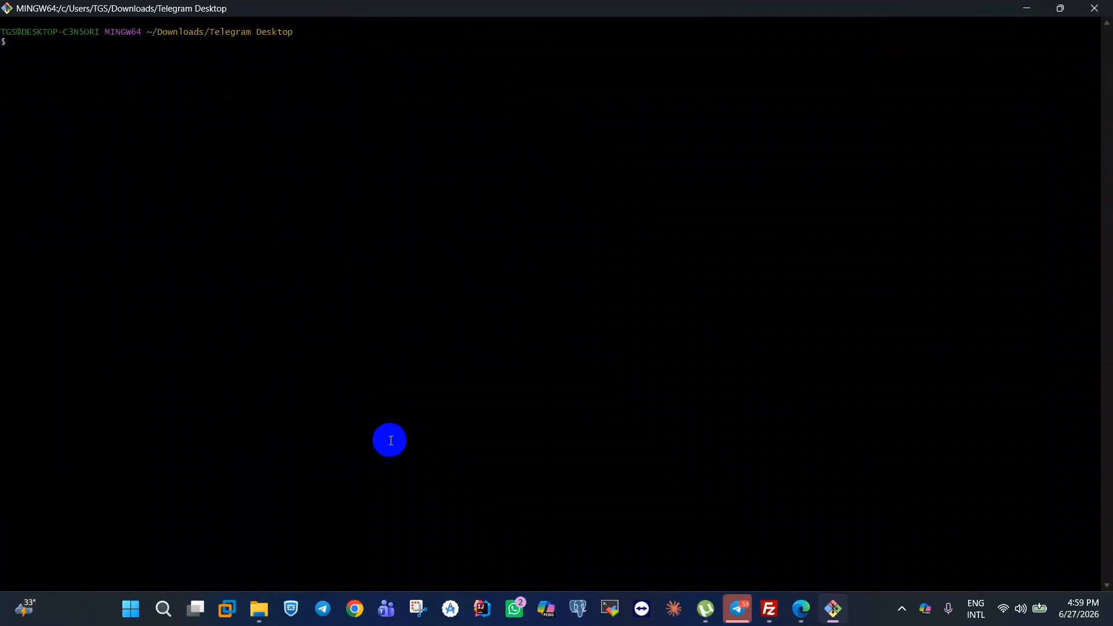
click(801, 609)
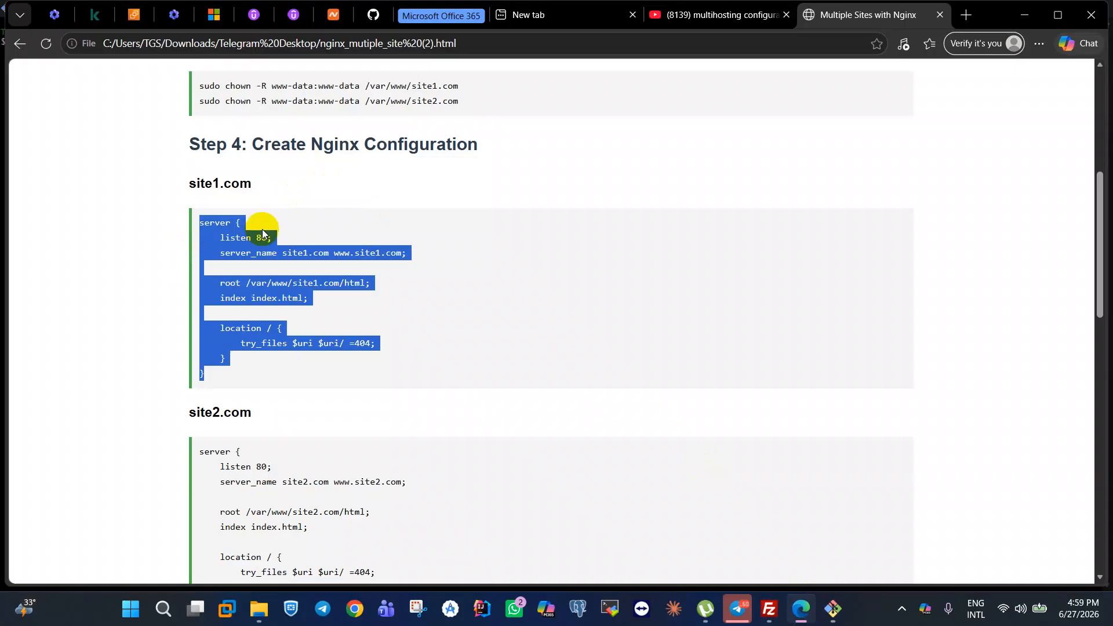
key(alt+Tab)
text(ch)
key(BackSpace)
key(BackSpace)
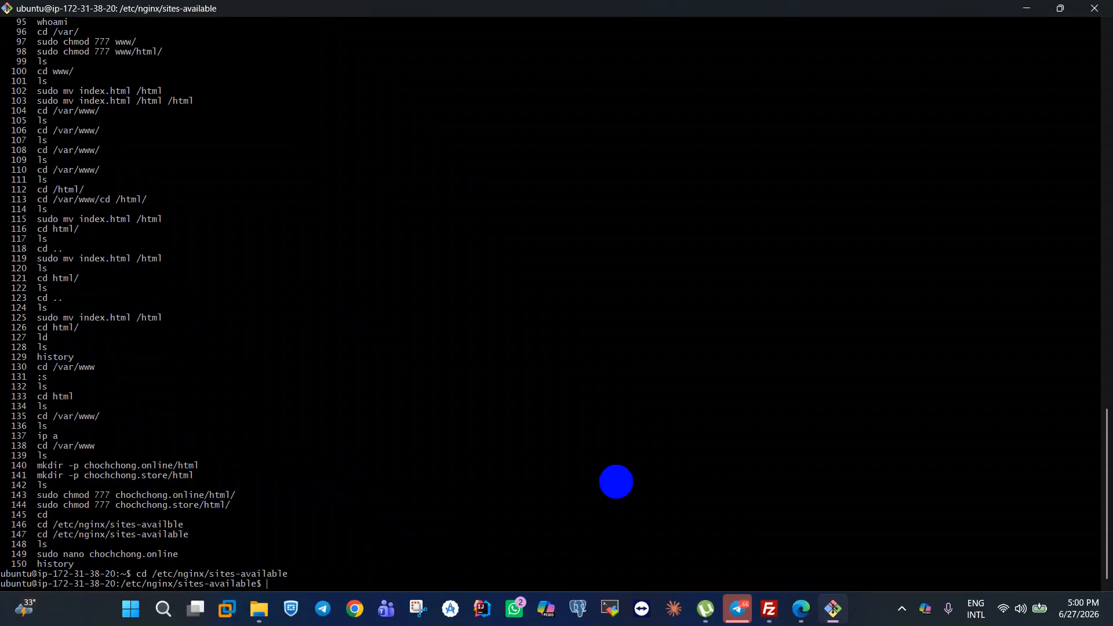
Try to run sodo nano chochchong.online in /etc/nginx/sites-available.
text(sodo nano)
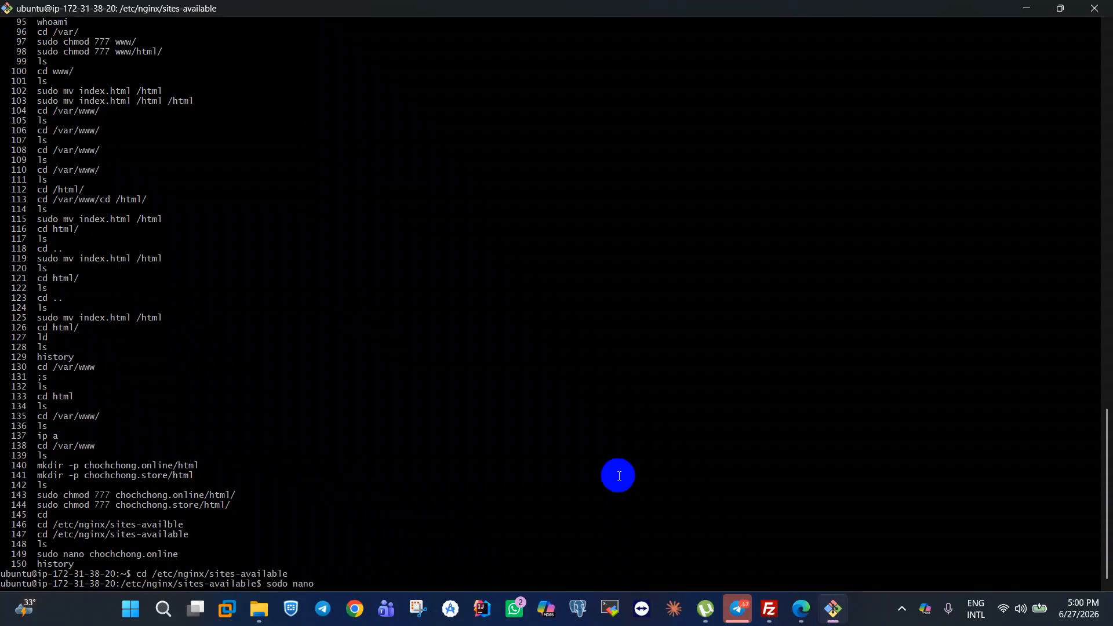
text( chochchong.online)
key(Return)
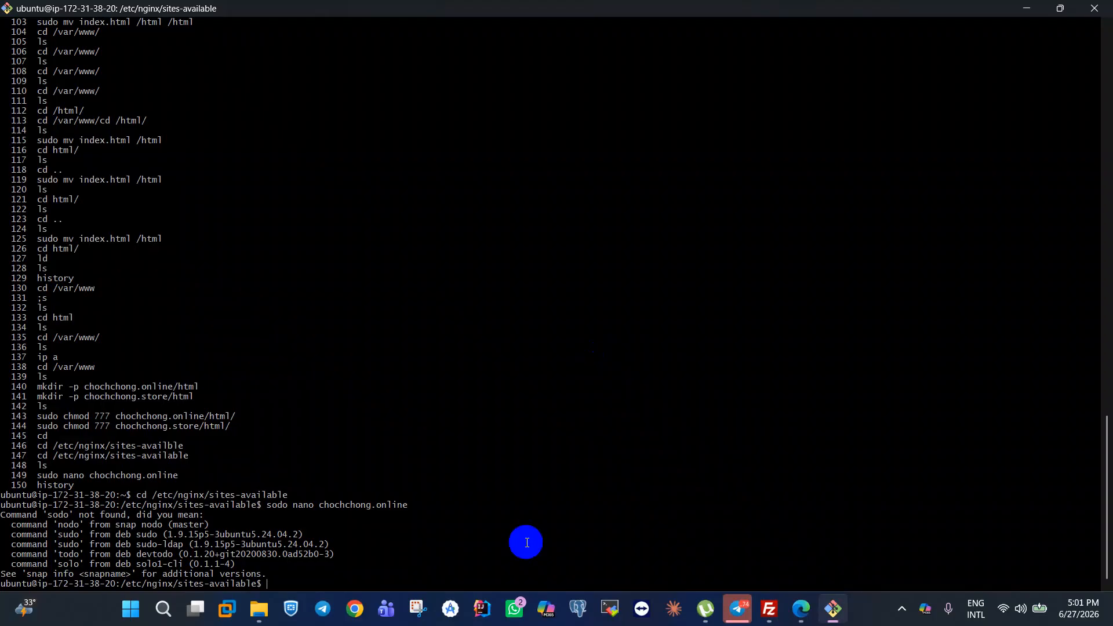
Open the new file with the corrected command sudo nano chochchong.online.
text(sudo nano chochchong.on)
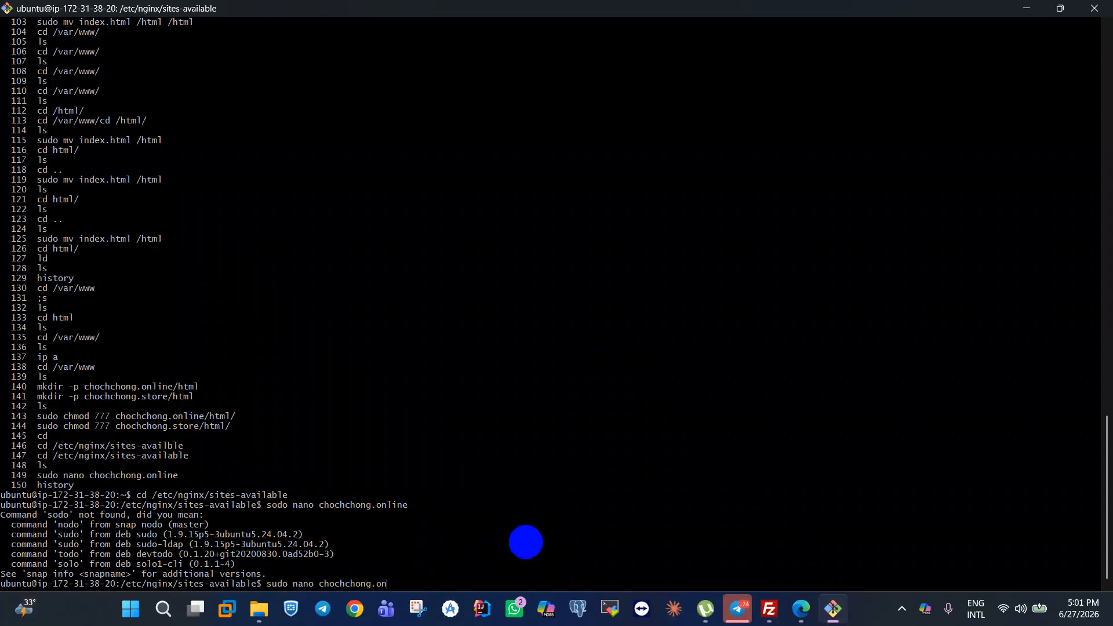
text(line)
key(Return)
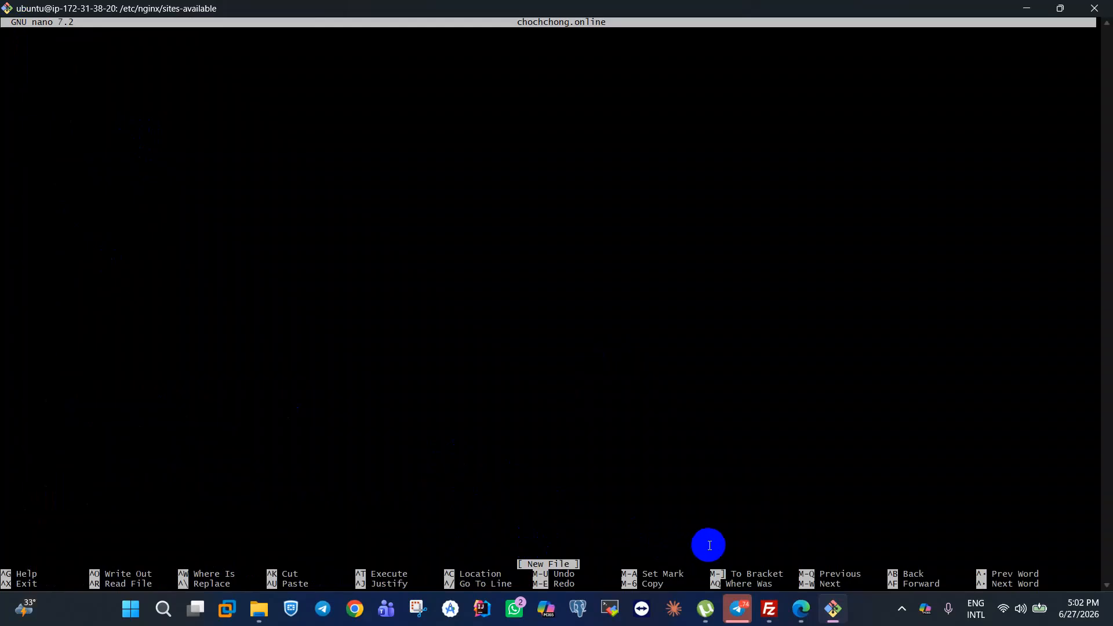
Copy the site1.com server block from the Multiple Sites with Nginx page in Edge and paste it into chochchong.online in Git Bash.
click(801, 609)
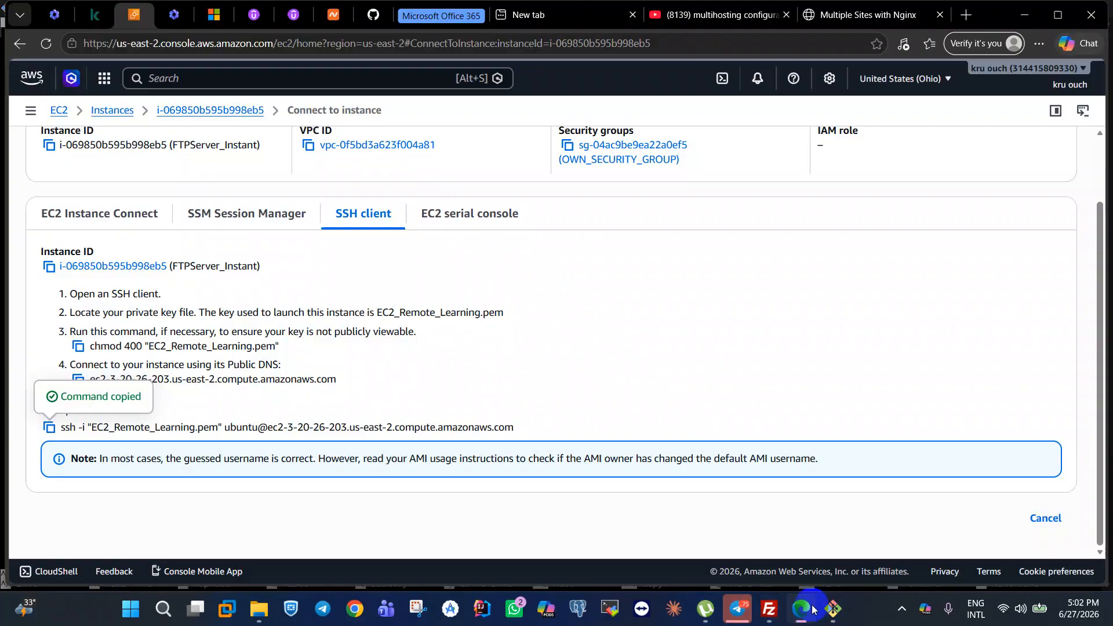
click(838, 13)
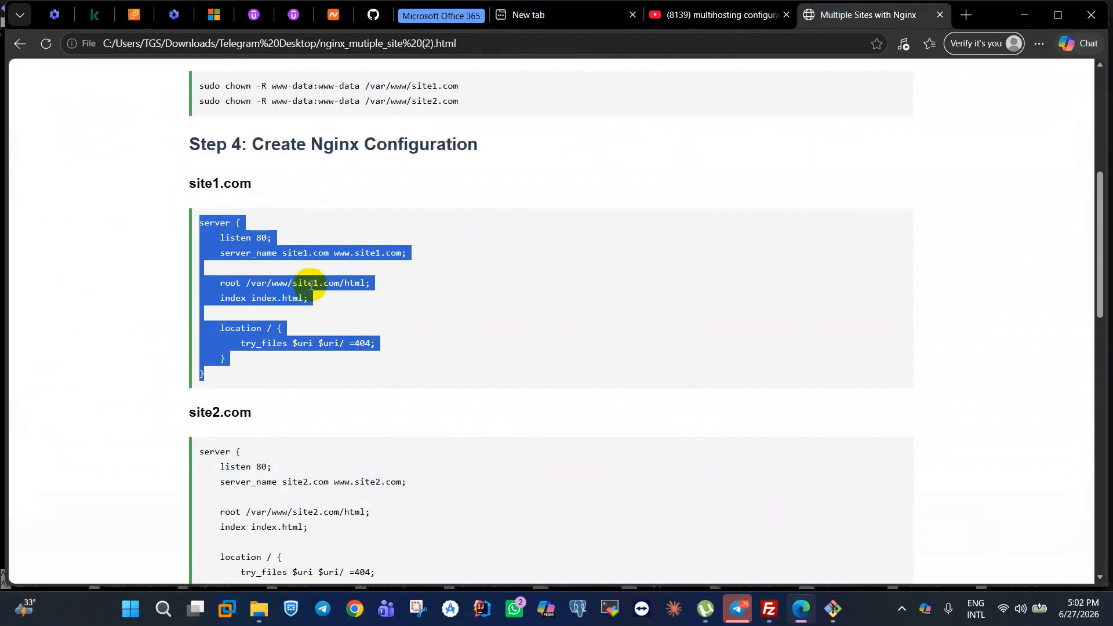
right_click(218, 231)
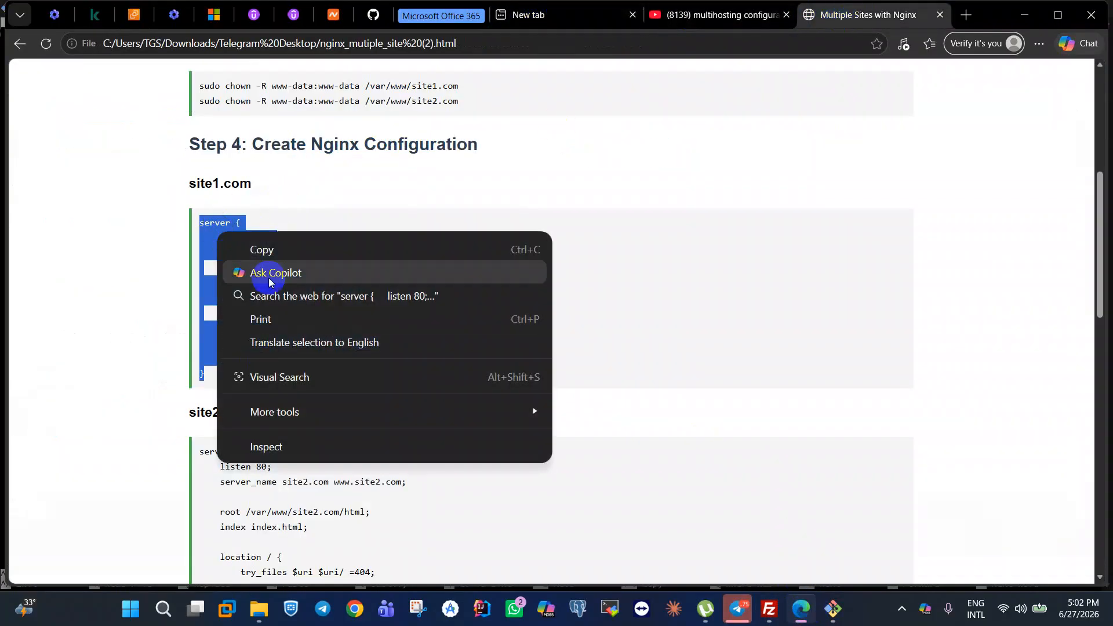
click(259, 249)
click(836, 601)
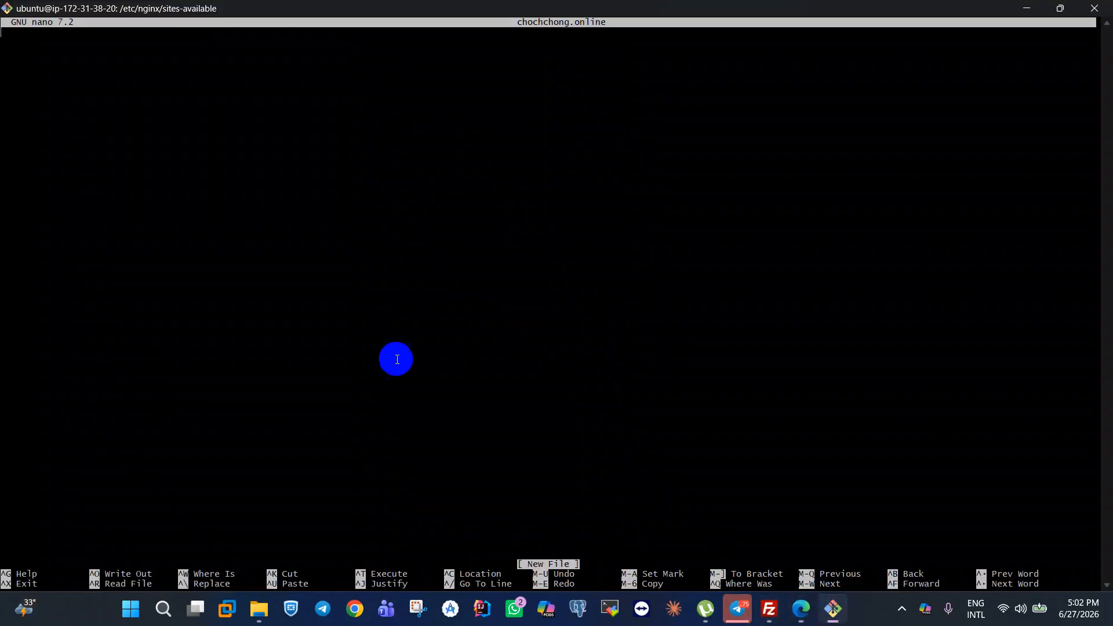
right_click(116, 100)
click(157, 147)
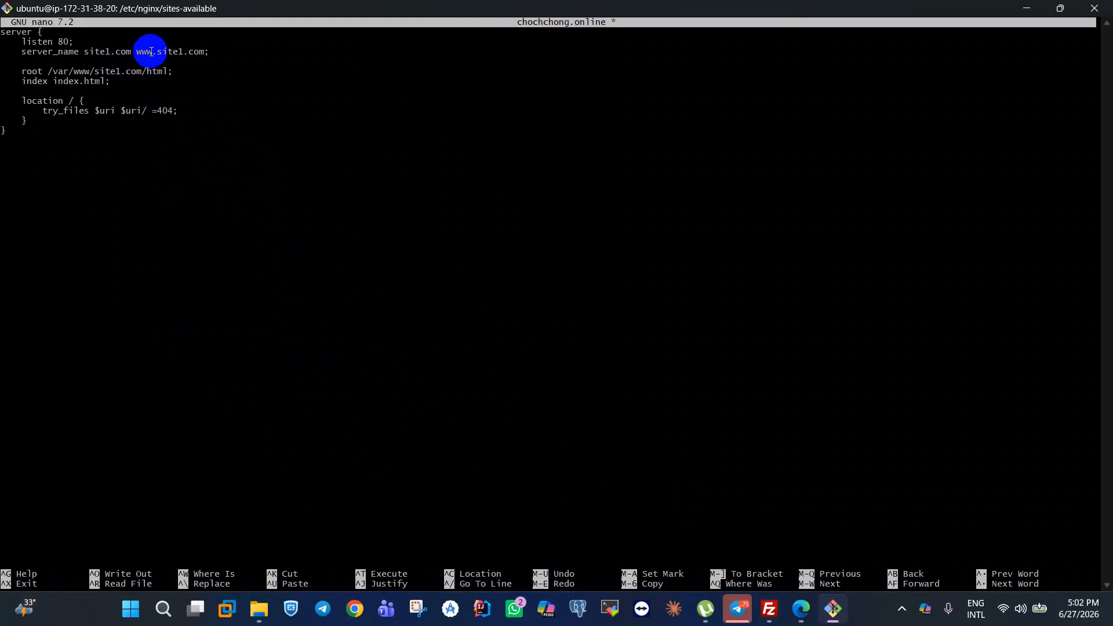
Replace site1.com, the first domain on the server_name line, with chochchong.online.
click(134, 52)
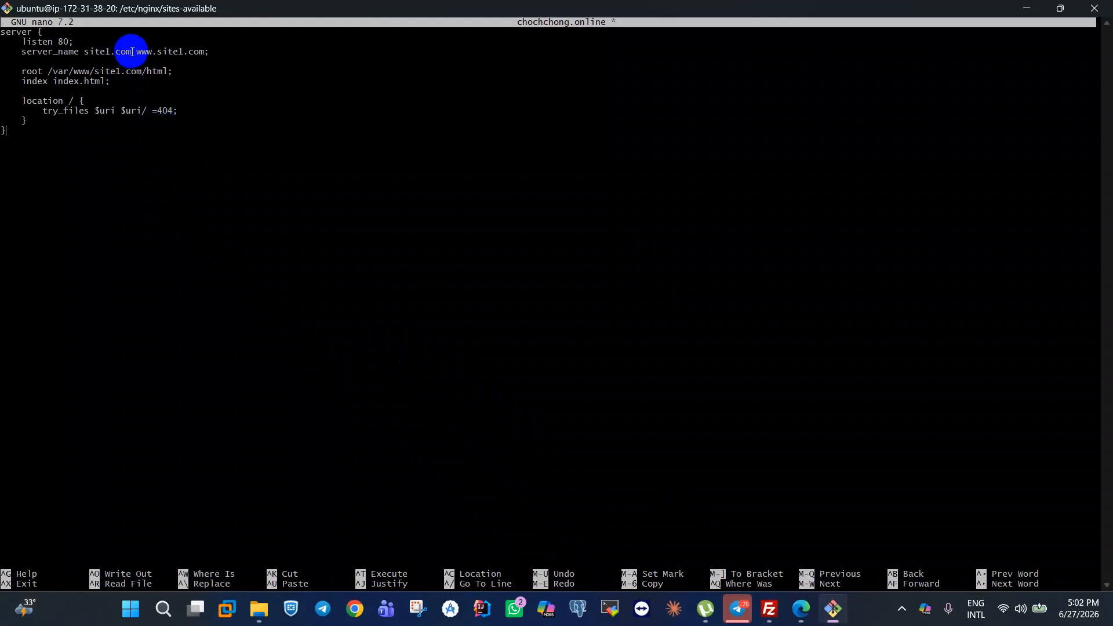
click(57, 126)
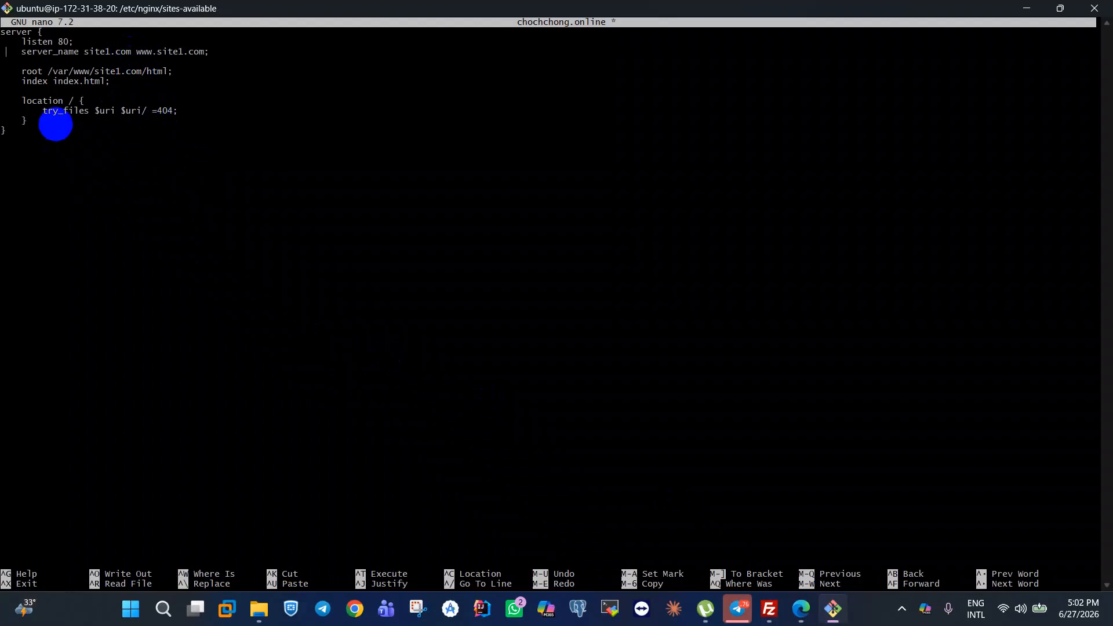
key(Down)
key(BackSpace)
key(BackSpace)
key(BackSpace)
key(BackSpace)
key(BackSpace)
key(BackSpace)
key(BackSpace)
key(BackSpace)
key(BackSpace)
text(chochchong.online)
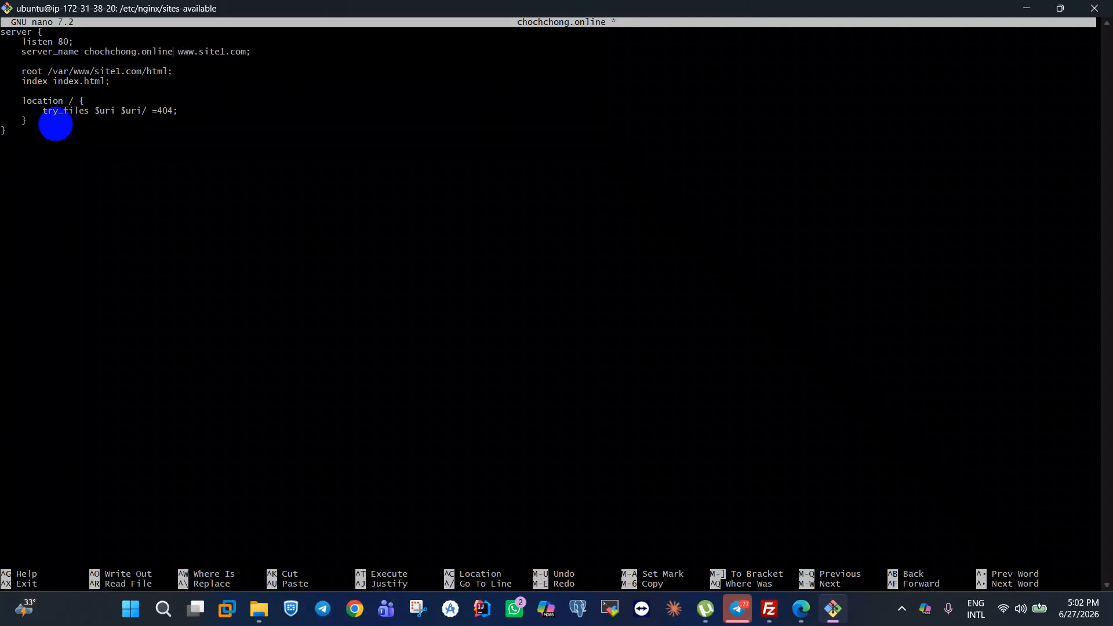
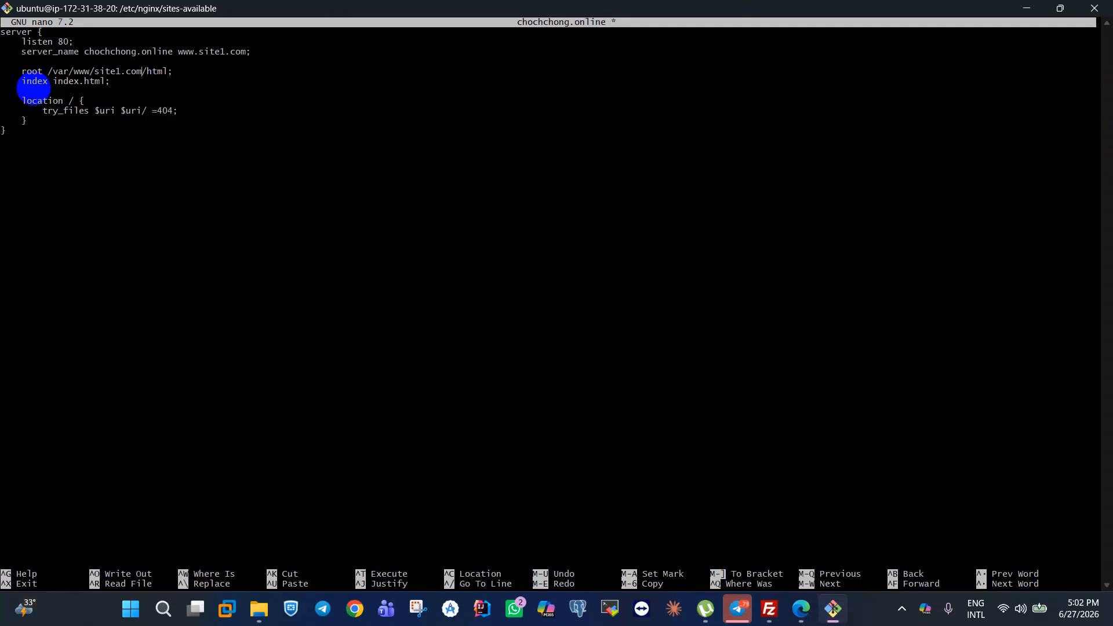
Replace site1.com in the root path with chochchong.online, making it /var/www/chochchong.online/html.
key(BackSpace)
key(BackSpace)
key(BackSpace)
key(BackSpace)
key(BackSpace)
key(BackSpace)
key(BackSpace)
key(BackSpace)
key(BackSpace)
text(chochchong.online)
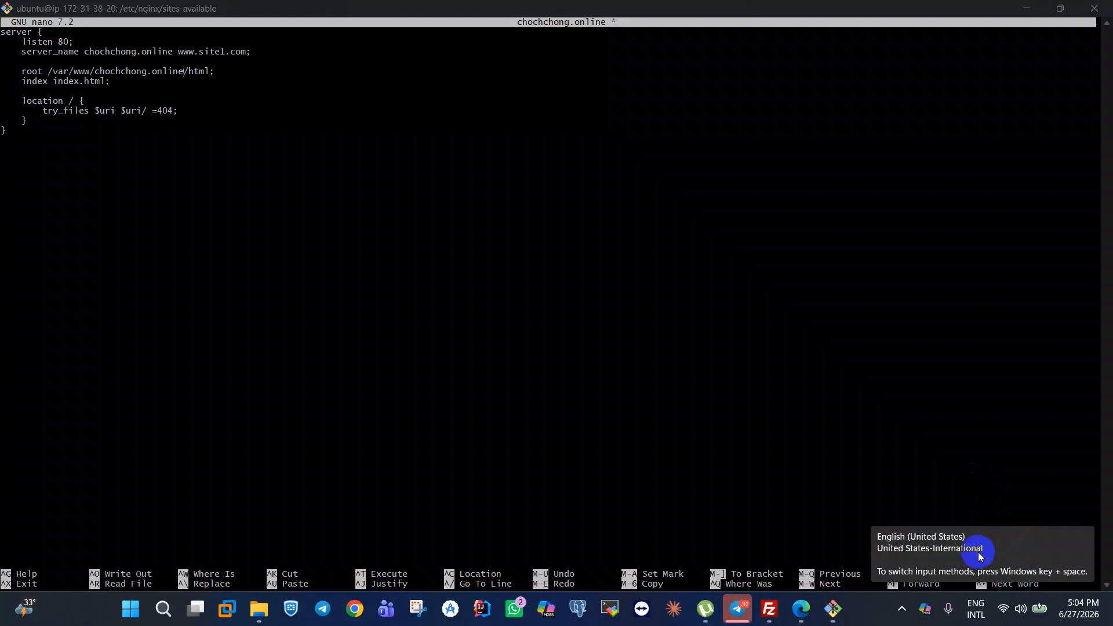
Save the server block under the file name chochchong.online and exit nano.
click(784, 484)
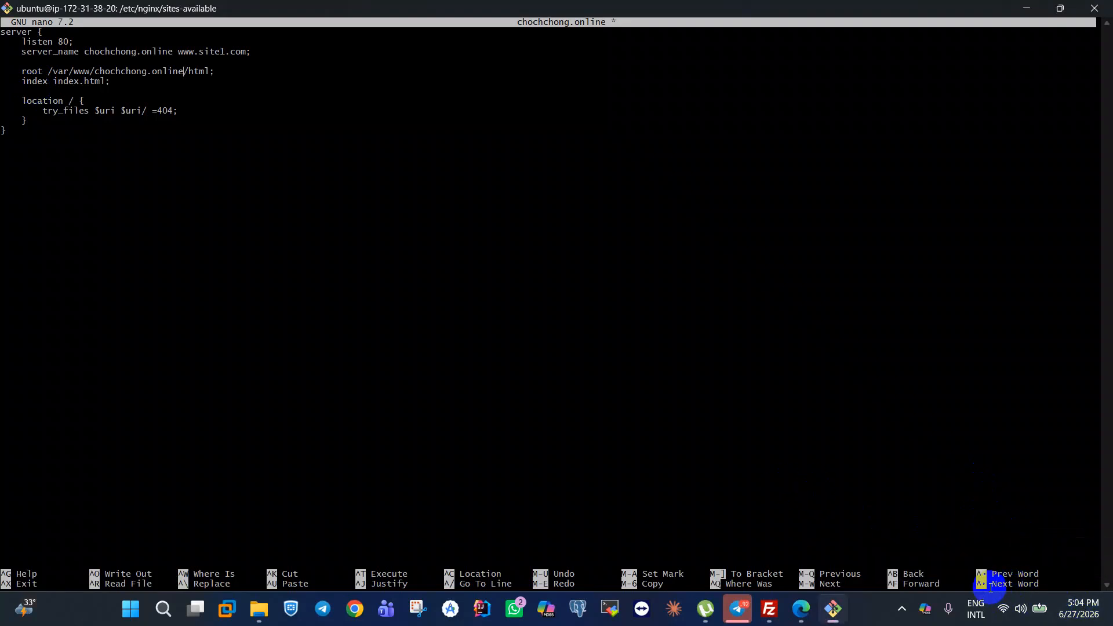
click(969, 478)
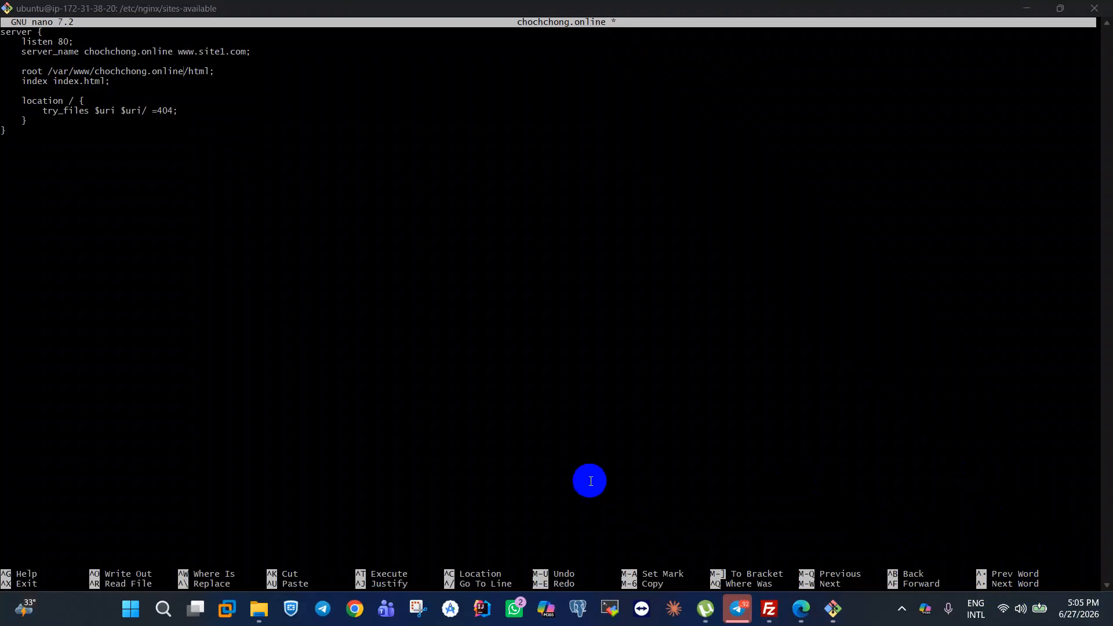
click(586, 465)
text(x)
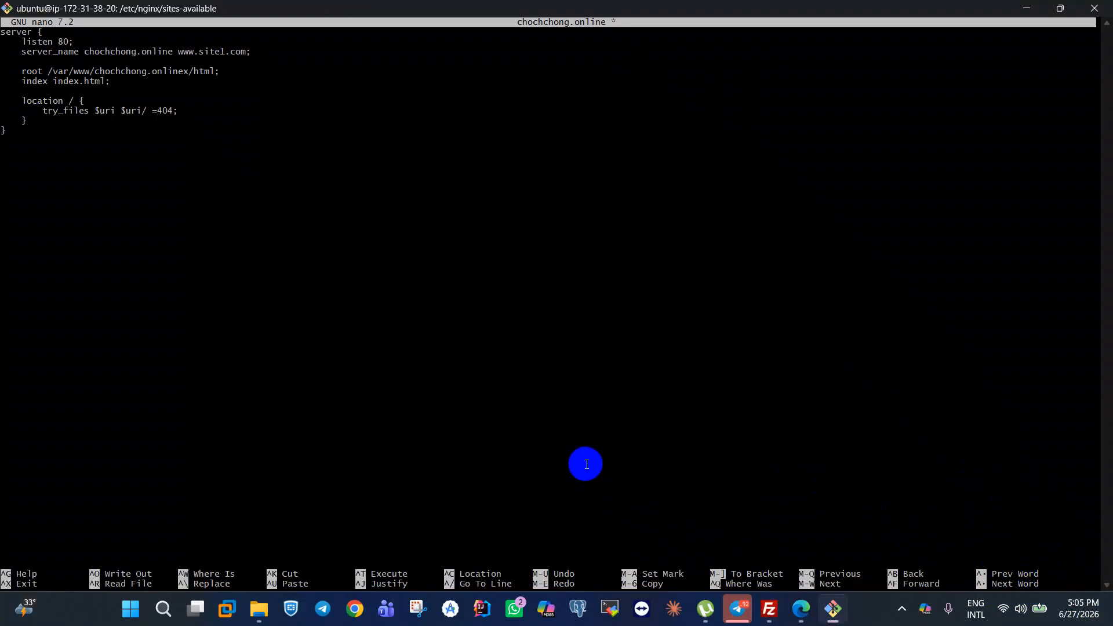
key(BackSpace)
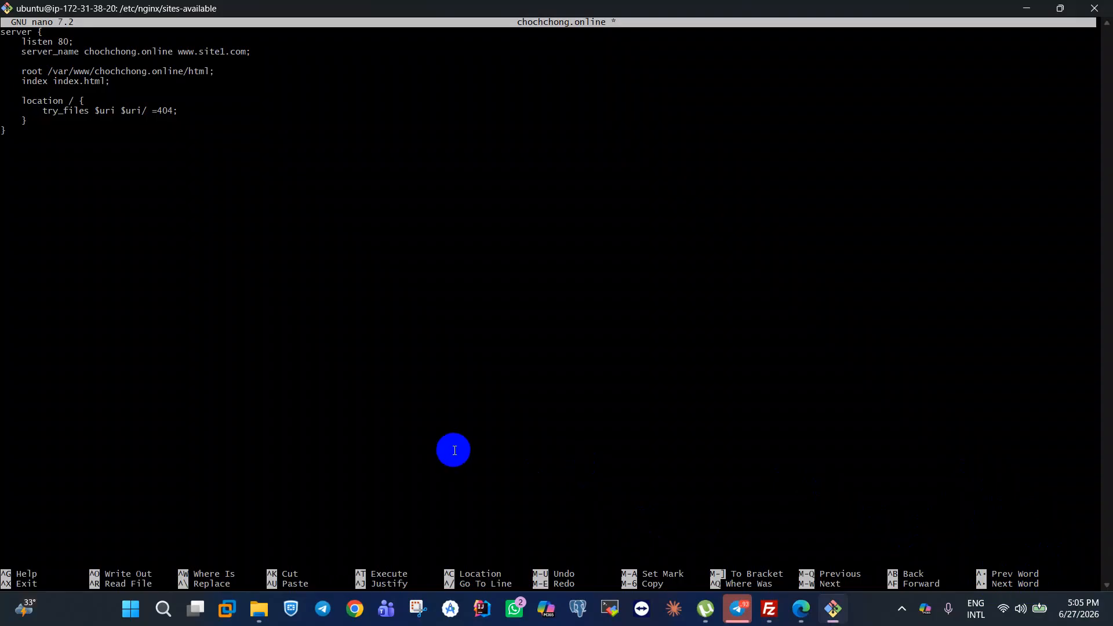
key(ctrl+x)
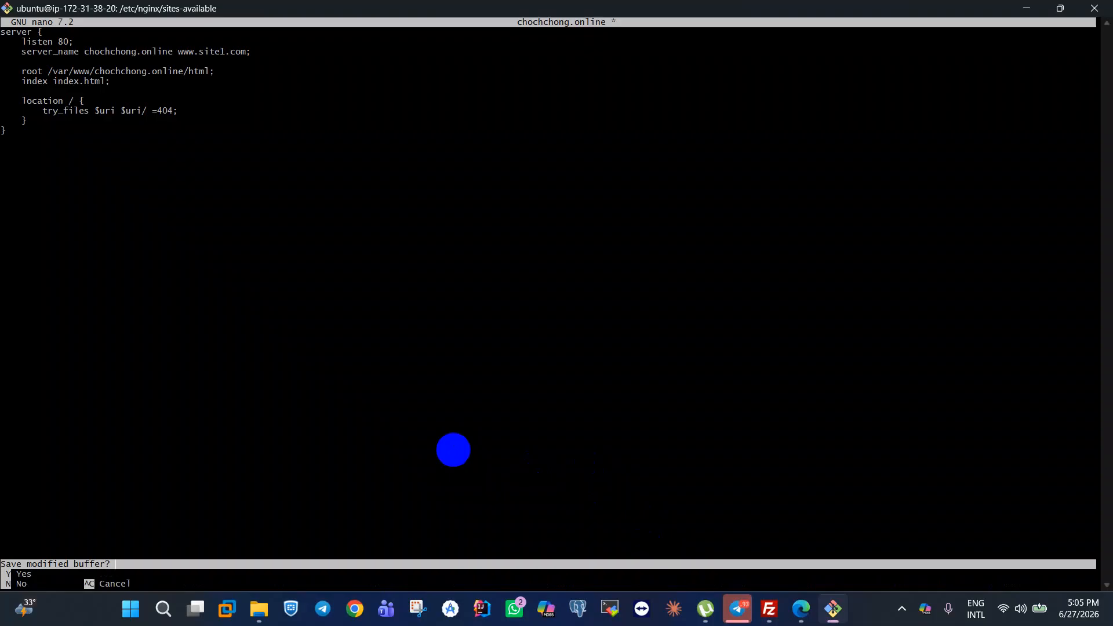
key(y)
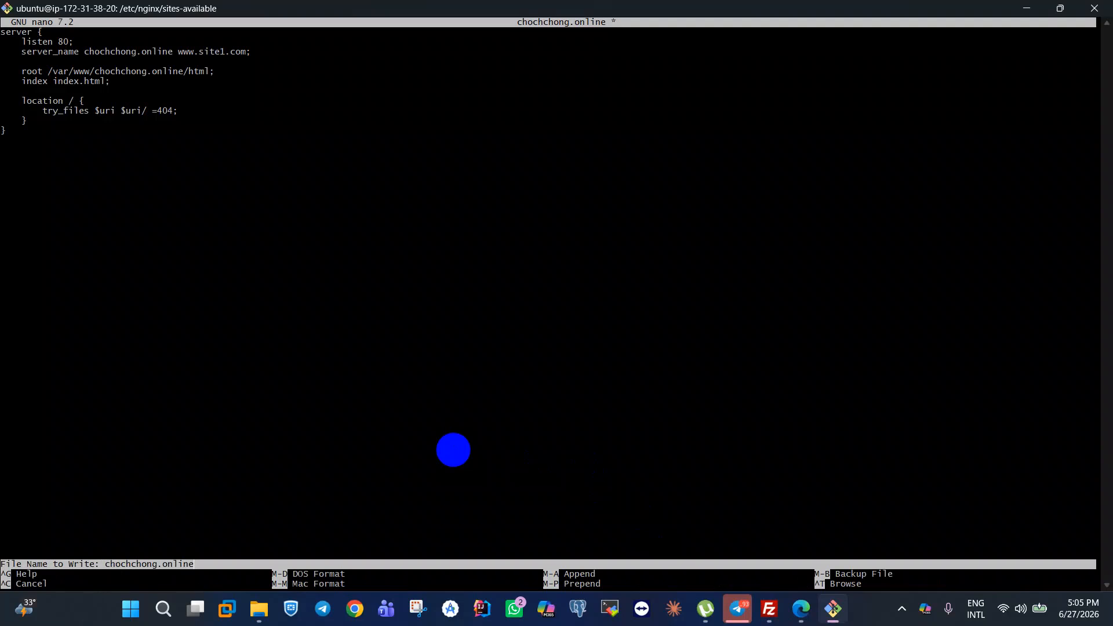
key(Return)
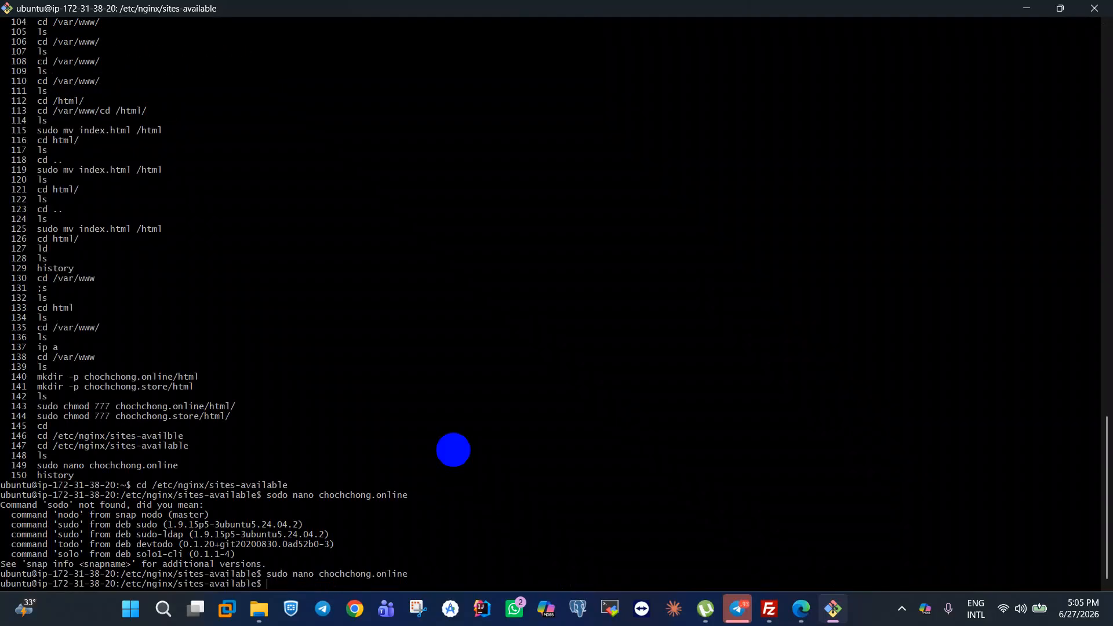
Reopen chochchong.online in nano to check the saved server block, and close it without changes.
text(s)
key(BackSpace)
key(Up)
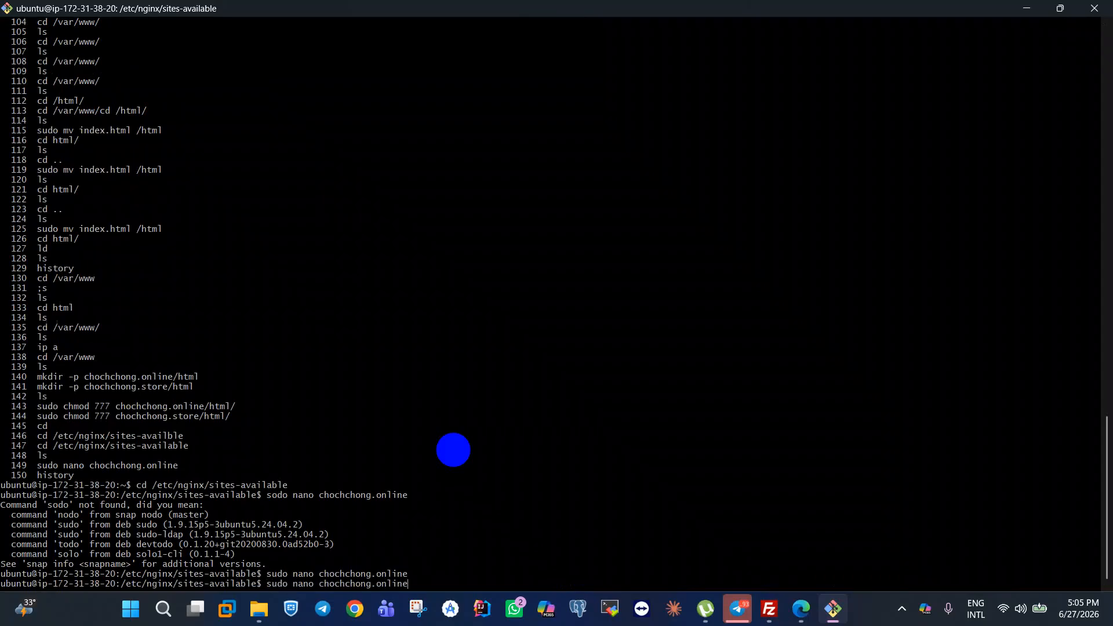
key(Return)
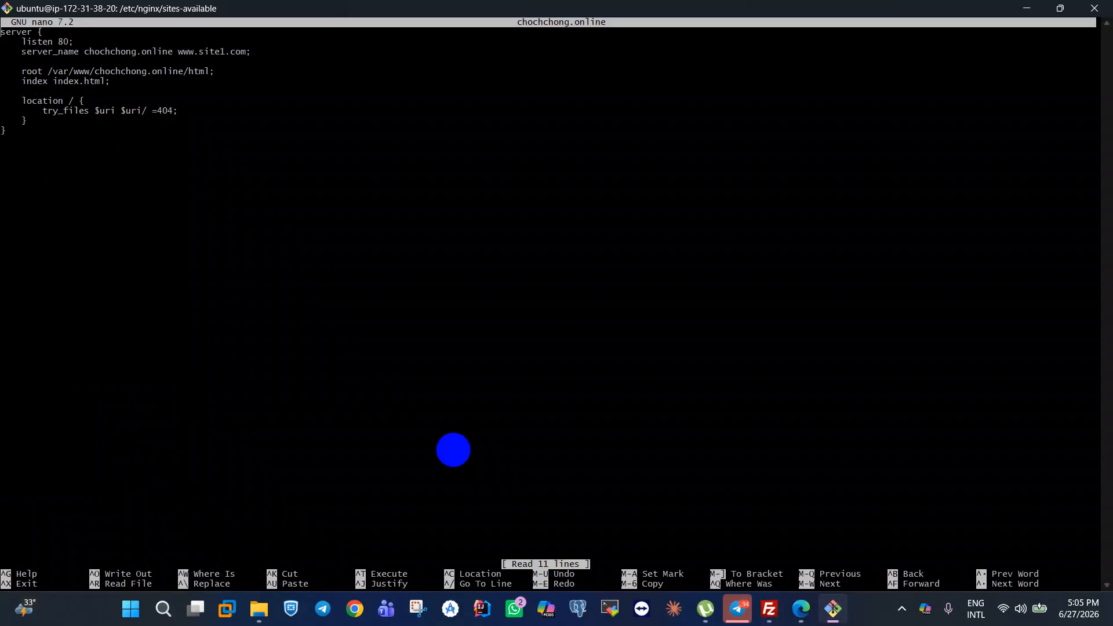
key(ctrl+x)
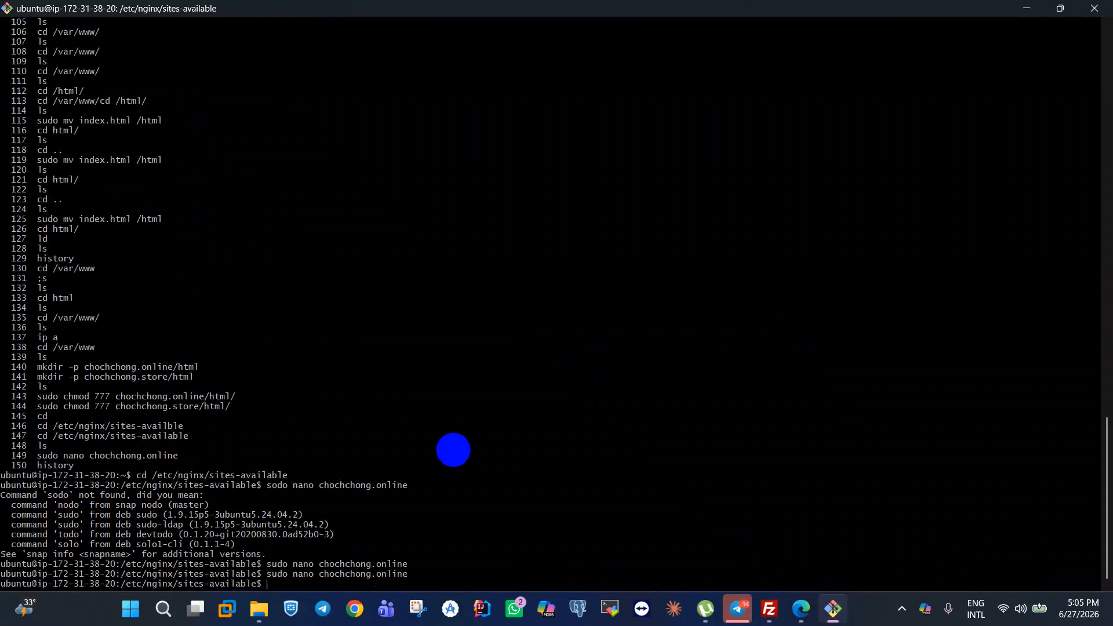
Open a new site configuration file with sudo nano chochchong.store.
key(Up)
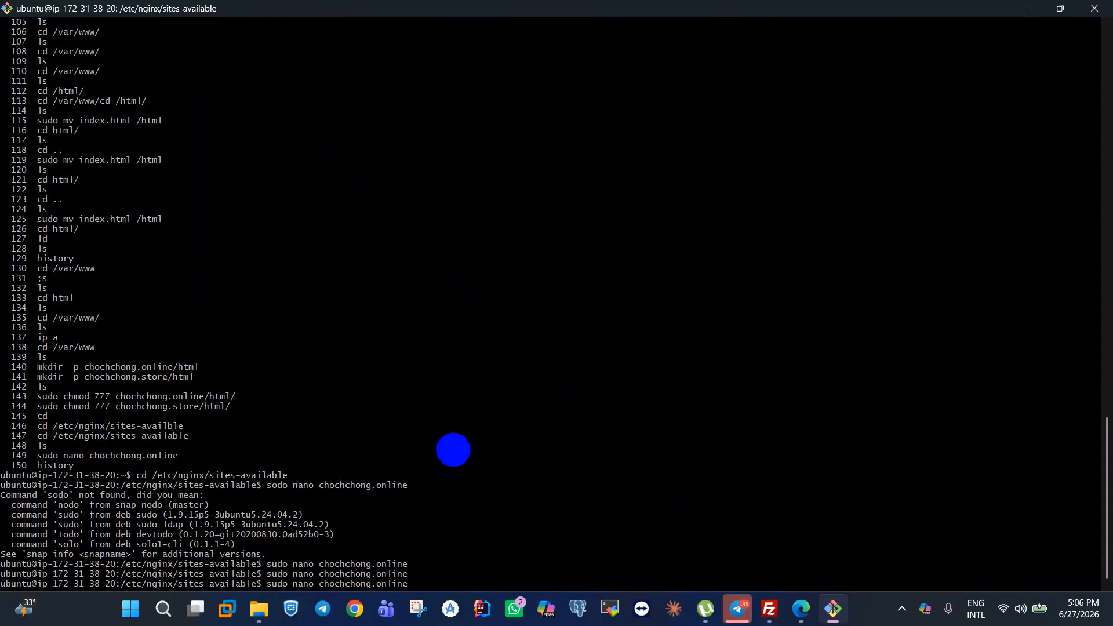
key(BackSpace)
key(BackSpace)
key(BackSpace)
key(BackSpace)
key(BackSpace)
key(BackSpace)
key(BackSpace)
text(.on)
key(BackSpace)
key(BackSpace)
text(store)
key(Return)
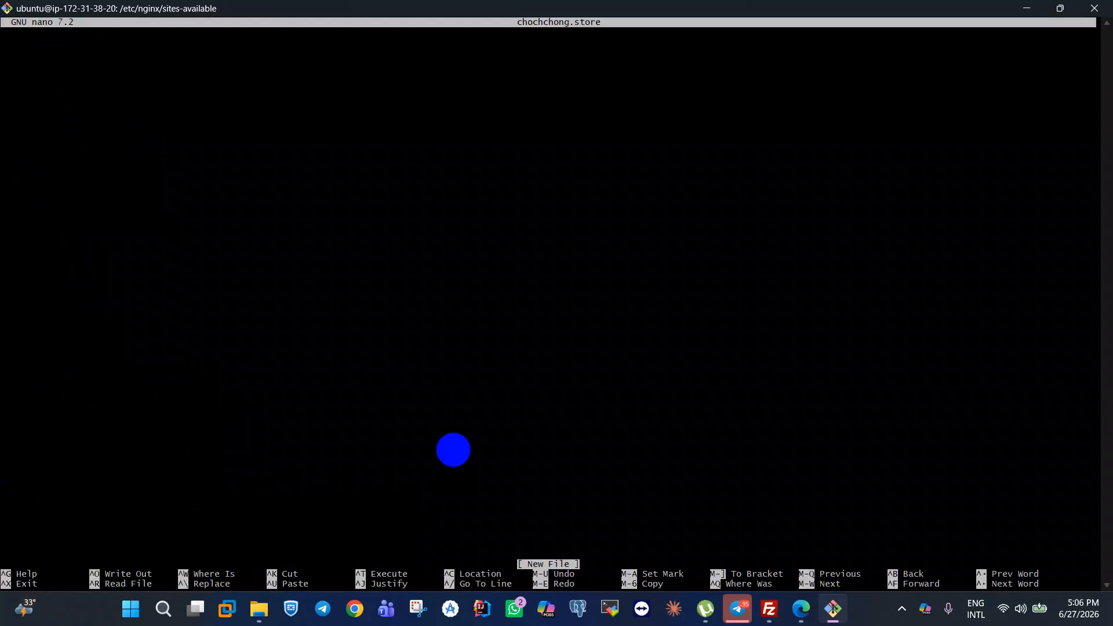
Copy the site1.com server block from the Multiple Sites with Nginx page in Edge and paste it into chochchong.store in Git Bash.
right_click(94, 71)
click(124, 111)
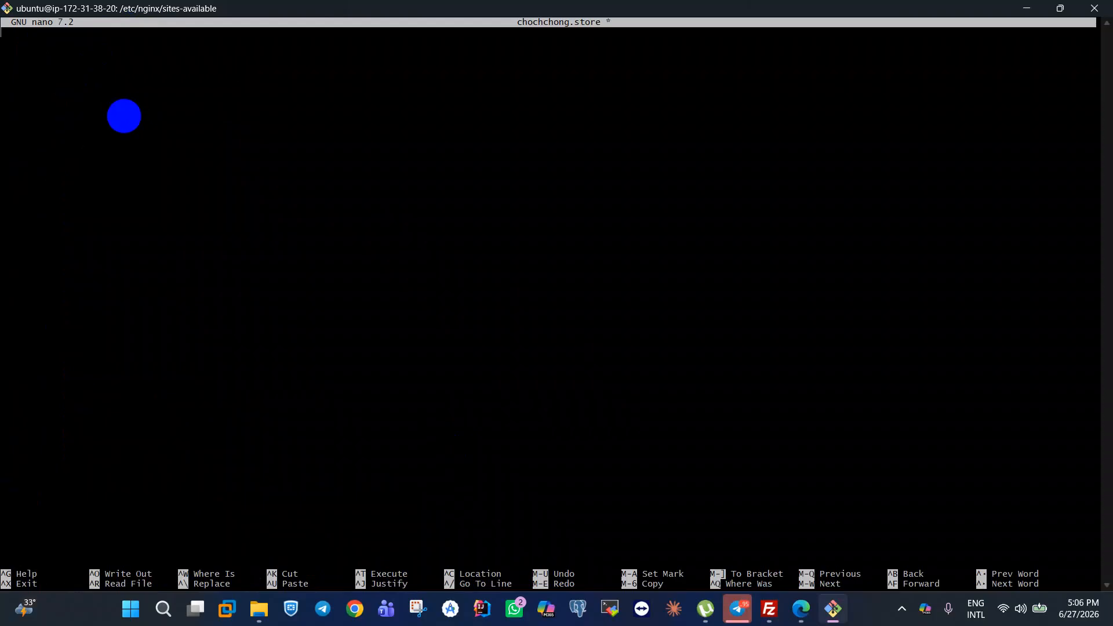
click(801, 609)
drag(199, 221, 293, 380)
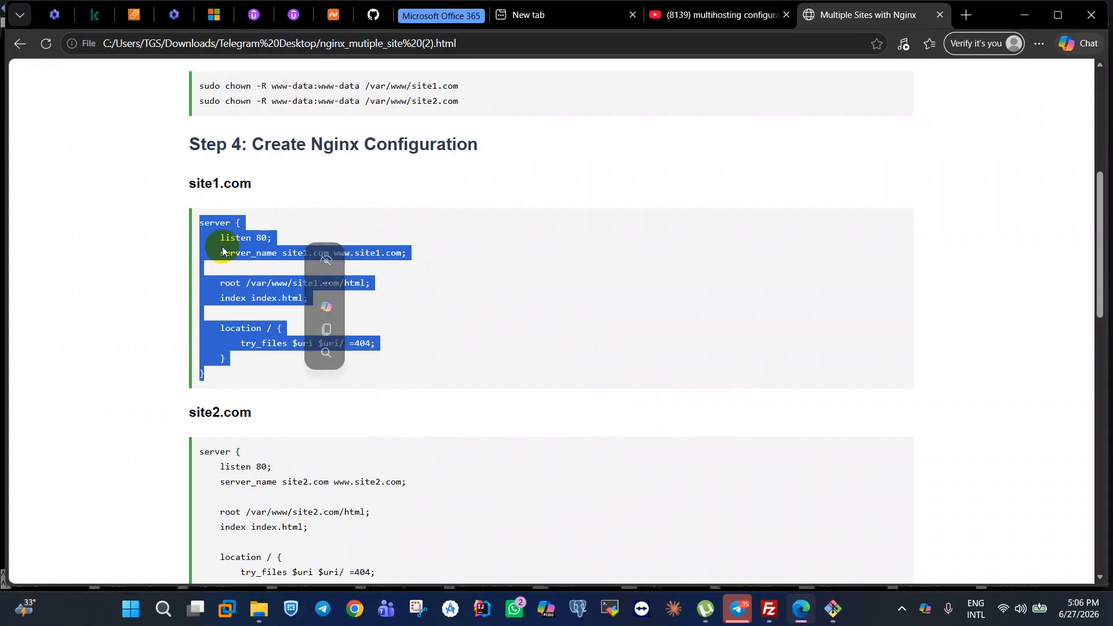
click(327, 331)
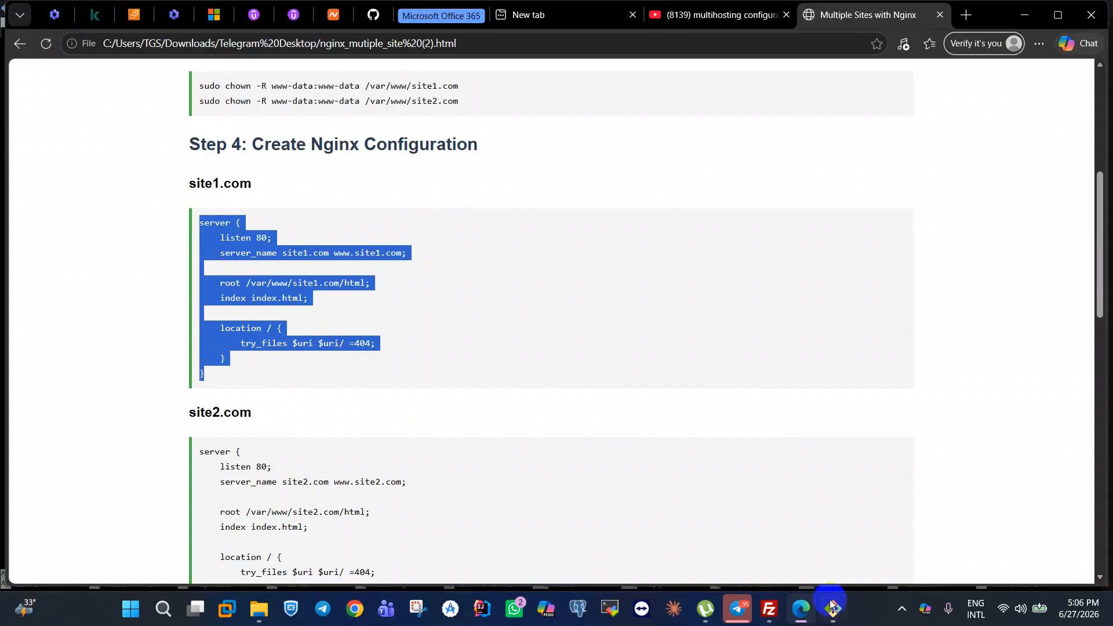
click(832, 609)
click(365, 332)
right_click(94, 75)
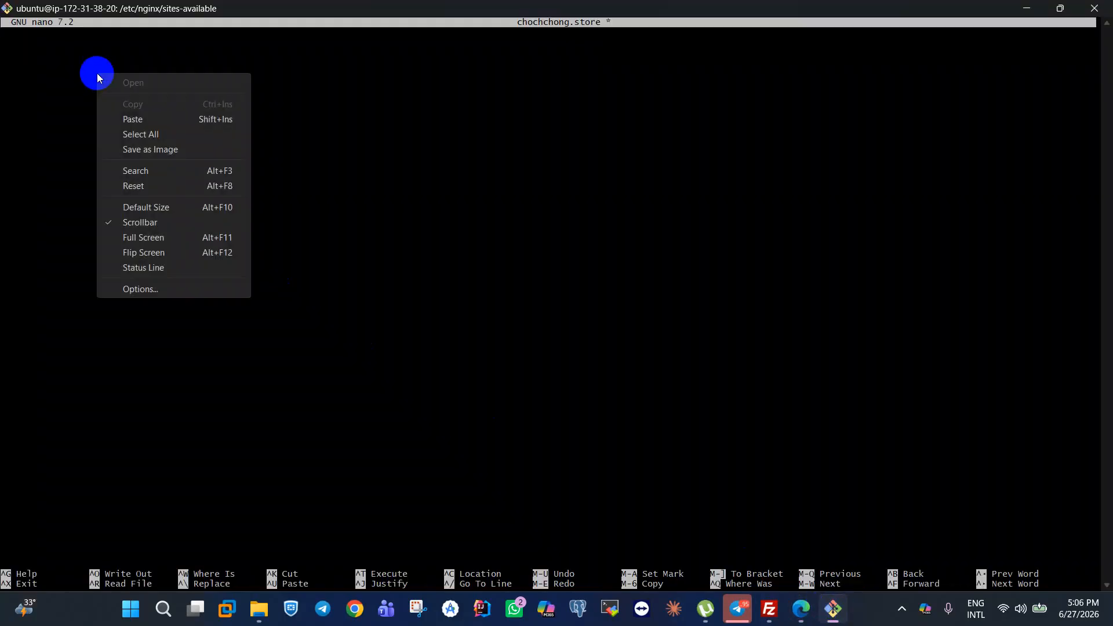
click(141, 118)
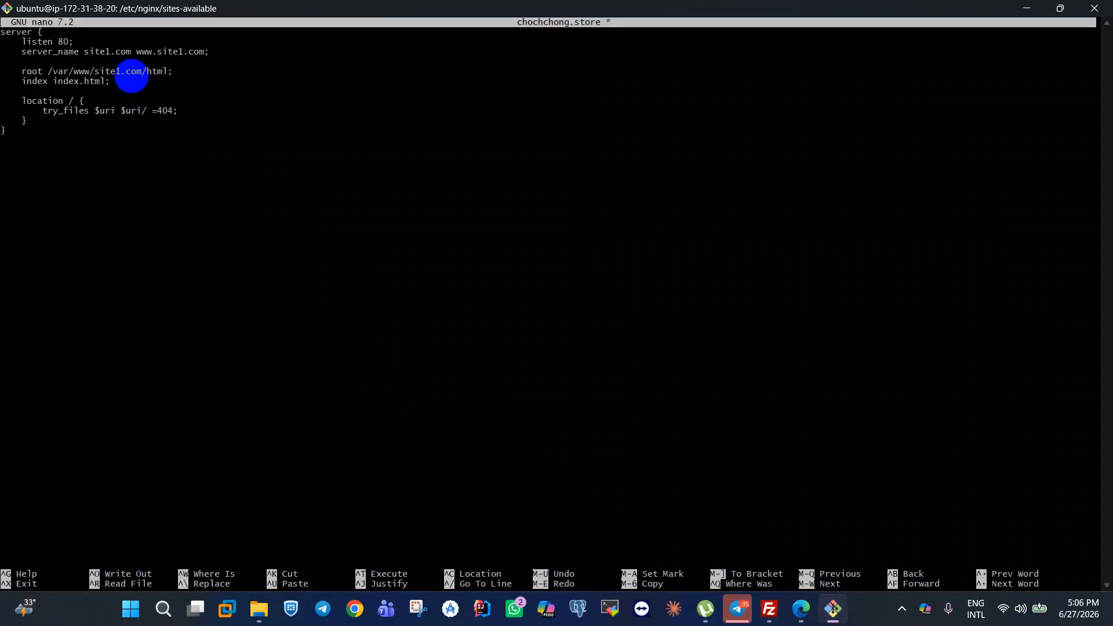
Replace site1.com in the root path with chochchong.store, making it /var/www/chochchong.store/html.
key(BackSpace)
key(BackSpace)
key(BackSpace)
key(BackSpace)
key(BackSpace)
key(BackSpace)
key(BackSpace)
key(BackSpace)
key(BackSpace)
text(chochchong.store)
Replace site1.com, the first domain on the server_name line, with chochchong.store.
key(Left)
key(Left)
key(Left)
key(BackSpace)
key(BackSpace)
key(BackSpace)
key(BackSpace)
key(BackSpace)
key(BackSpace)
key(BackSpace)
key(BackSpace)
key(BackSpace)
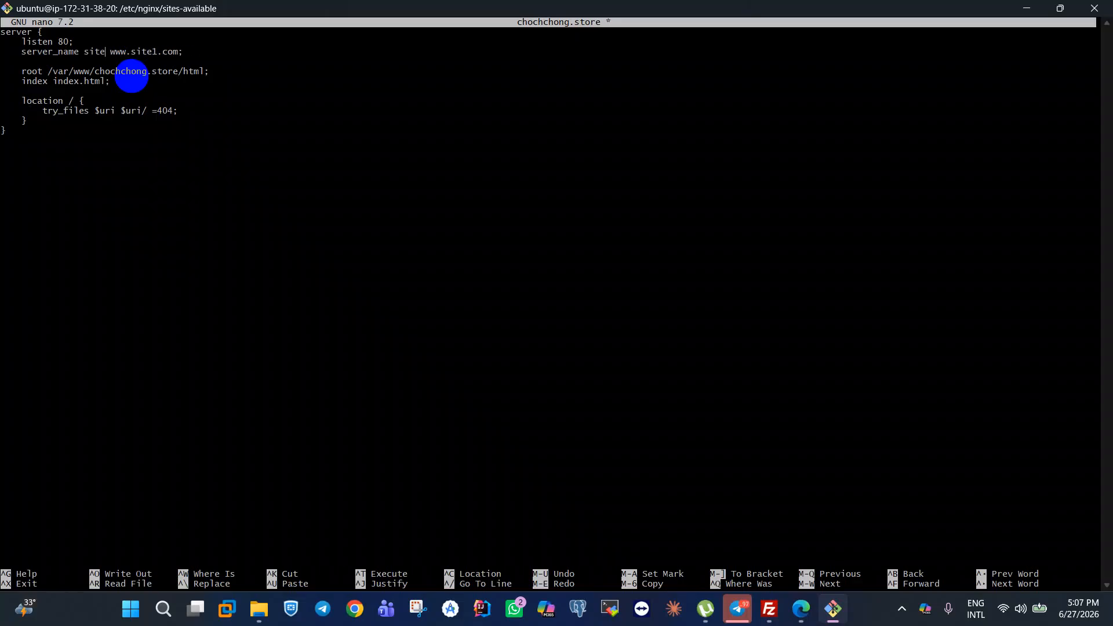
key(BackSpace)
text(s)
key(BackSpace)
key(BackSpace)
text(chochchong.s)
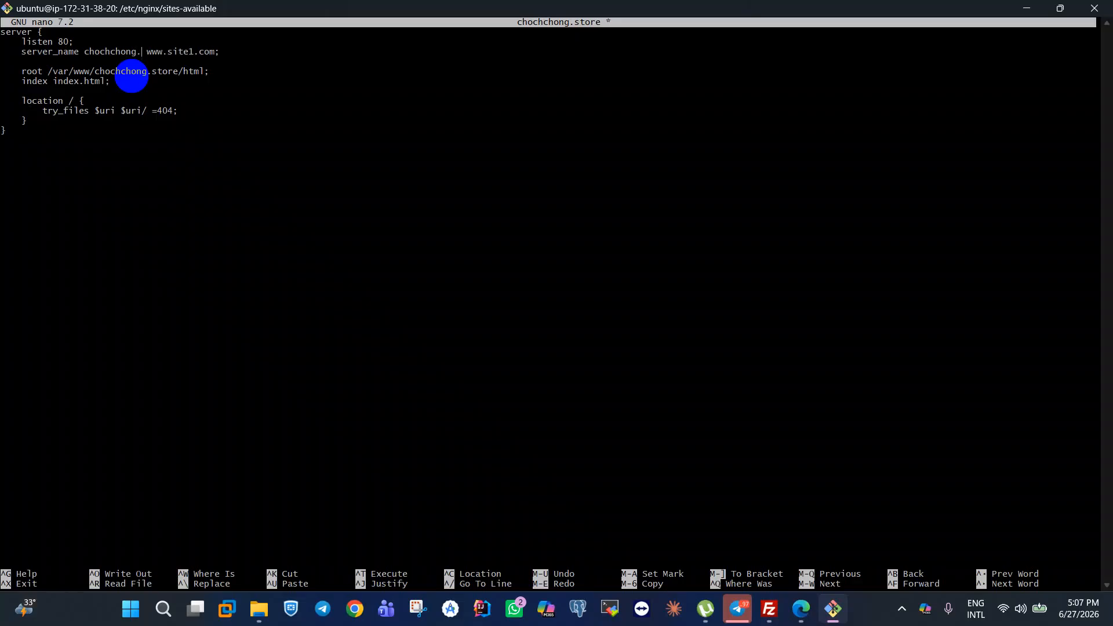
text(troe)
key(BackSpace)
key(BackSpace)
key(BackSpace)
text(ore)
Save the server block under the file name chochchong.store and exit nano.
key(ctrl+x)
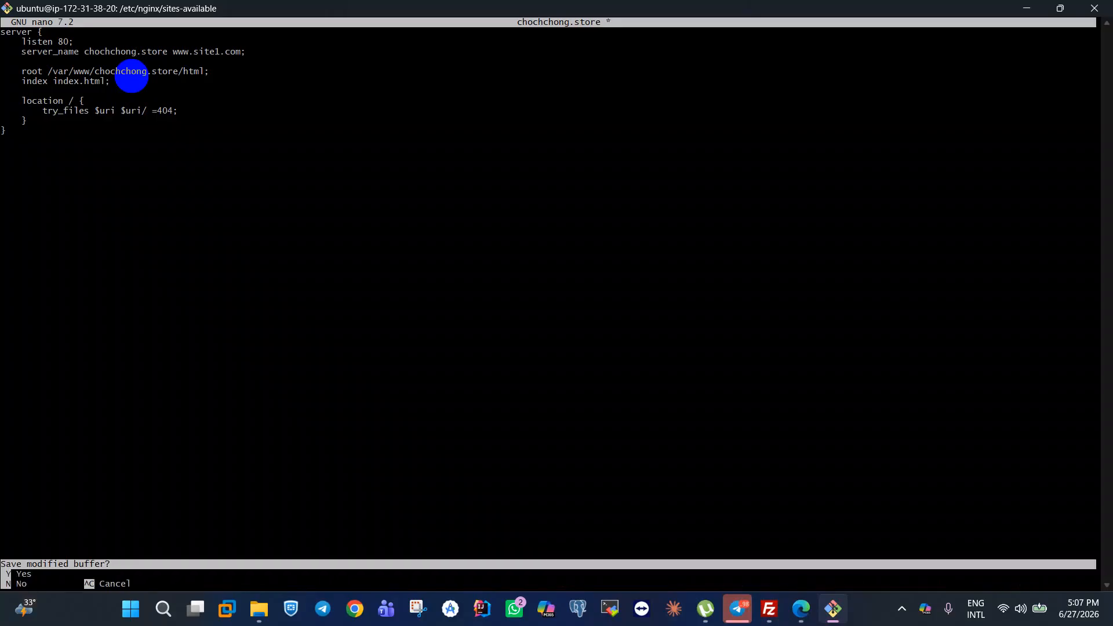
key(y)
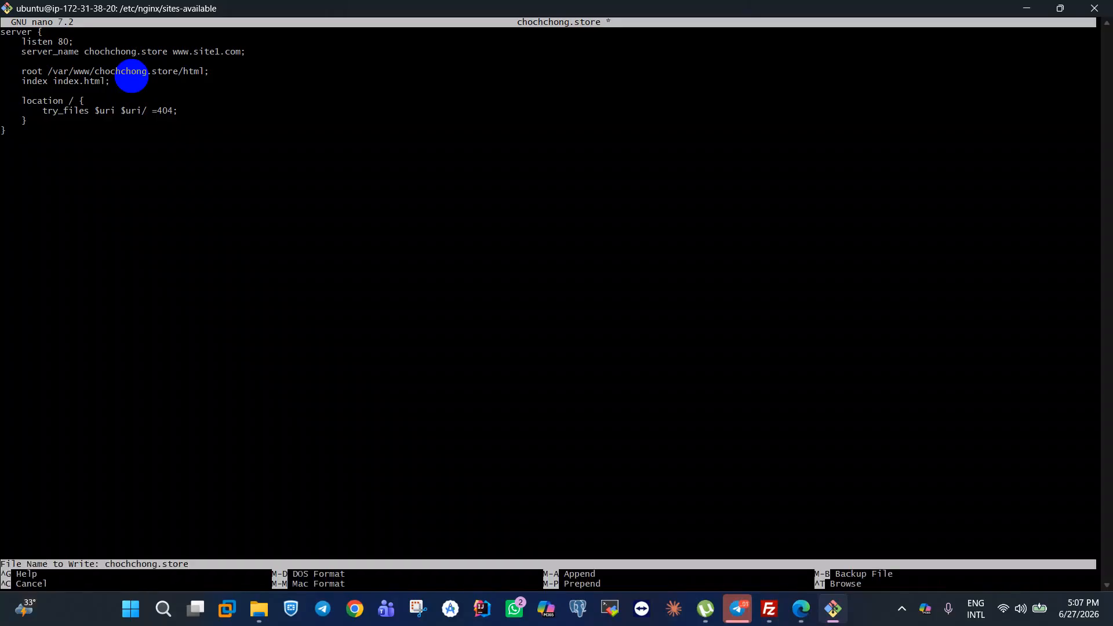
key(Return)
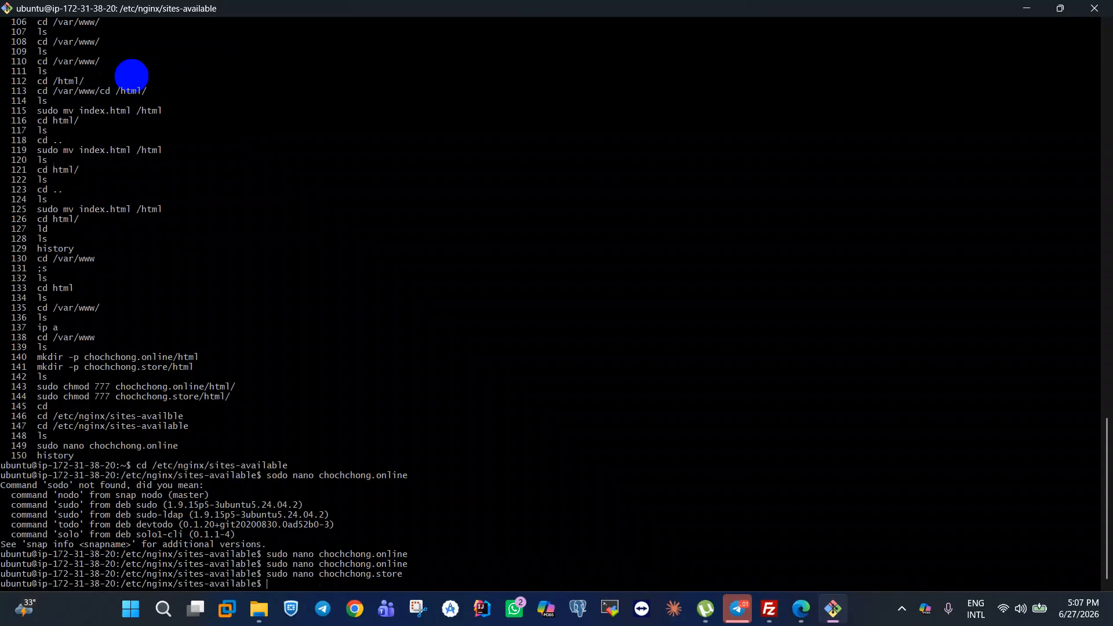
Reopen chochchong.store in nano to check the saved server block, and close it without changes.
key(Up)
key(Return)
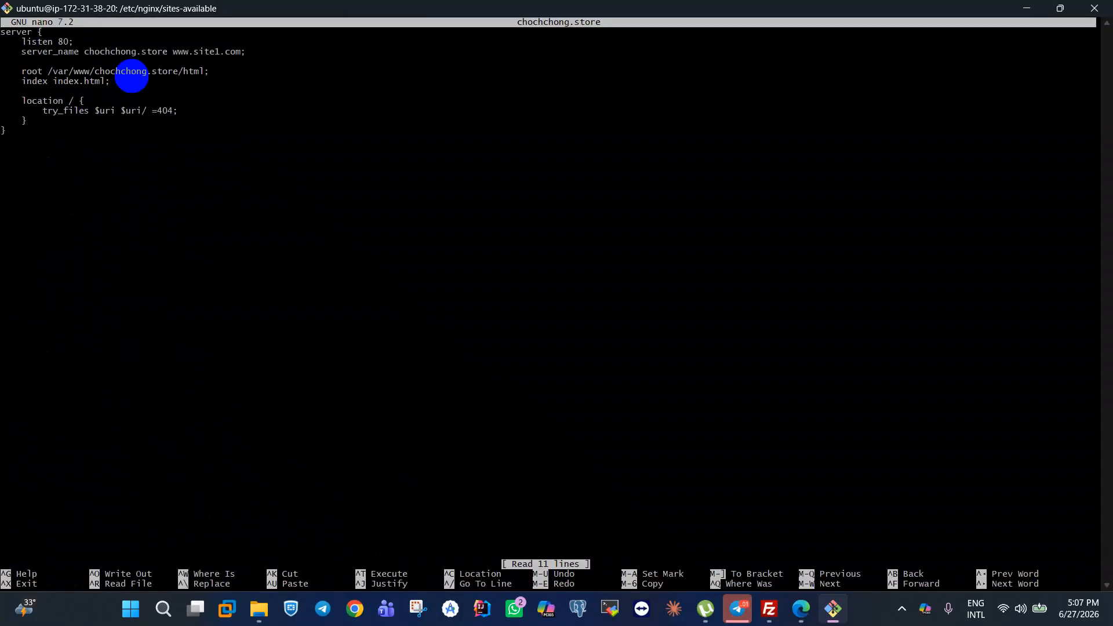
key(ctrl+x)
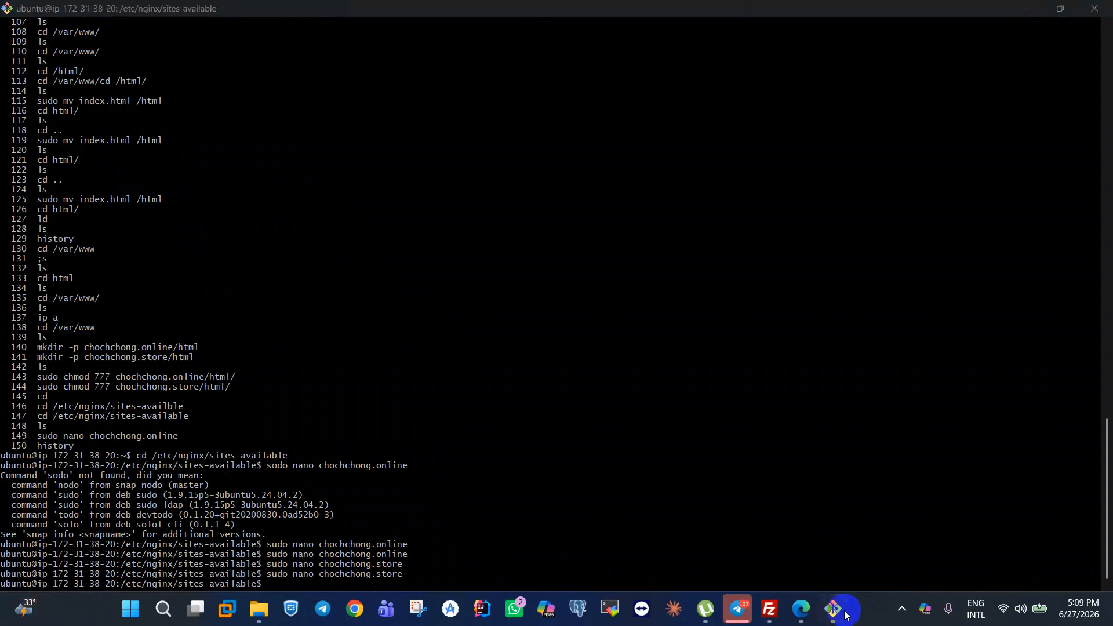
Switch to the Multiple Sites with Nginx page in Edge and copy the site1.com chown command under Step 3: Set Permissions.
click(801, 609)
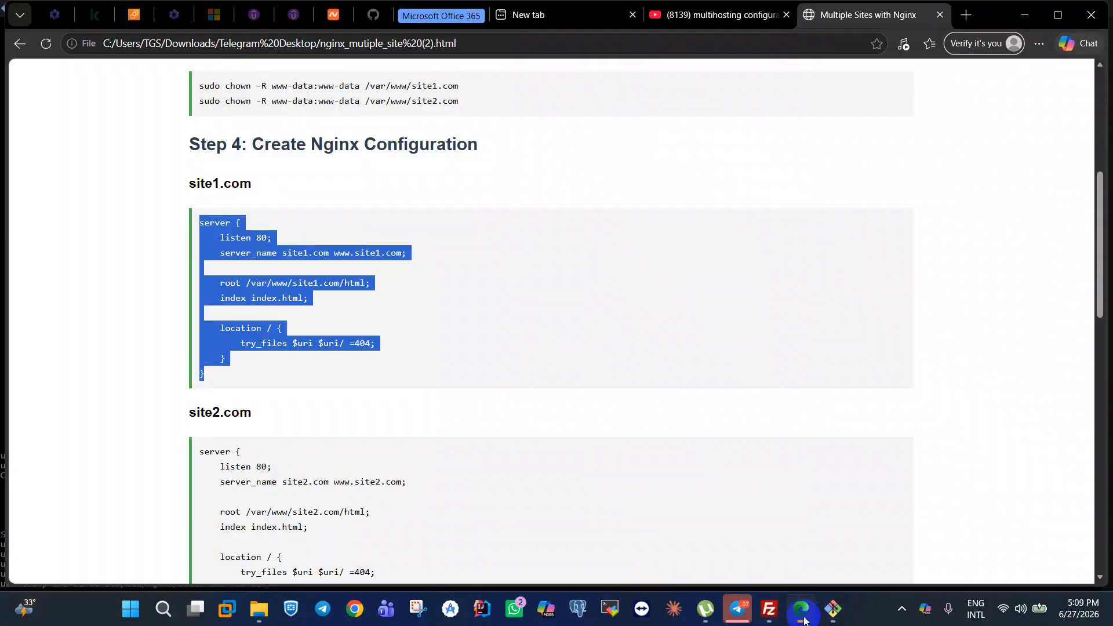
scroll(459, 228, up, 5)
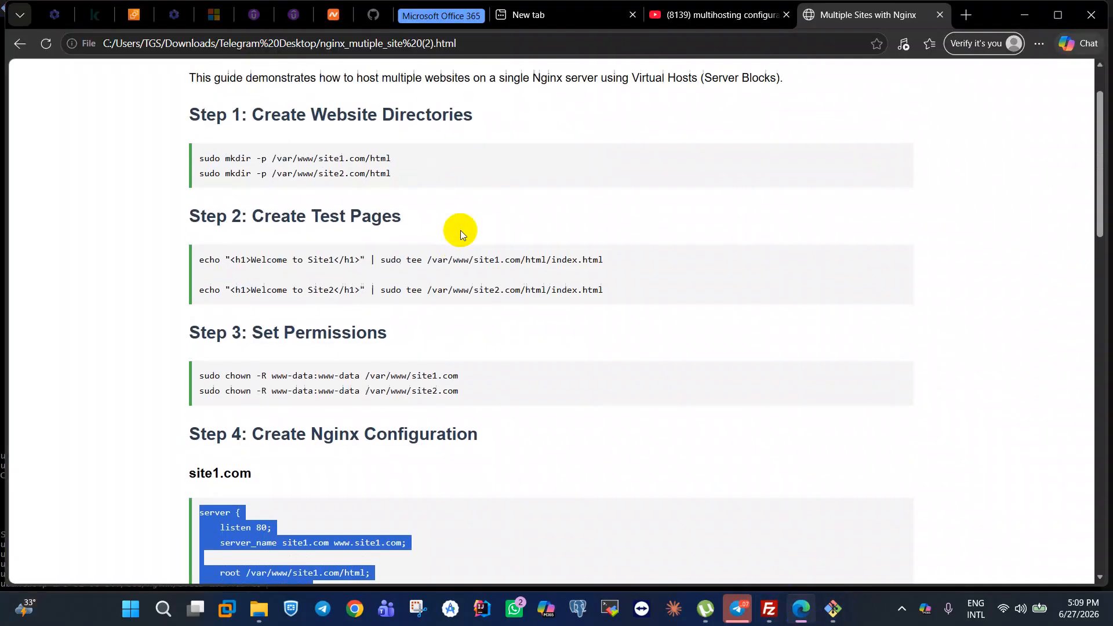
scroll(385, 241, down, 1)
drag(464, 302, 190, 306)
key(ctrl+c)
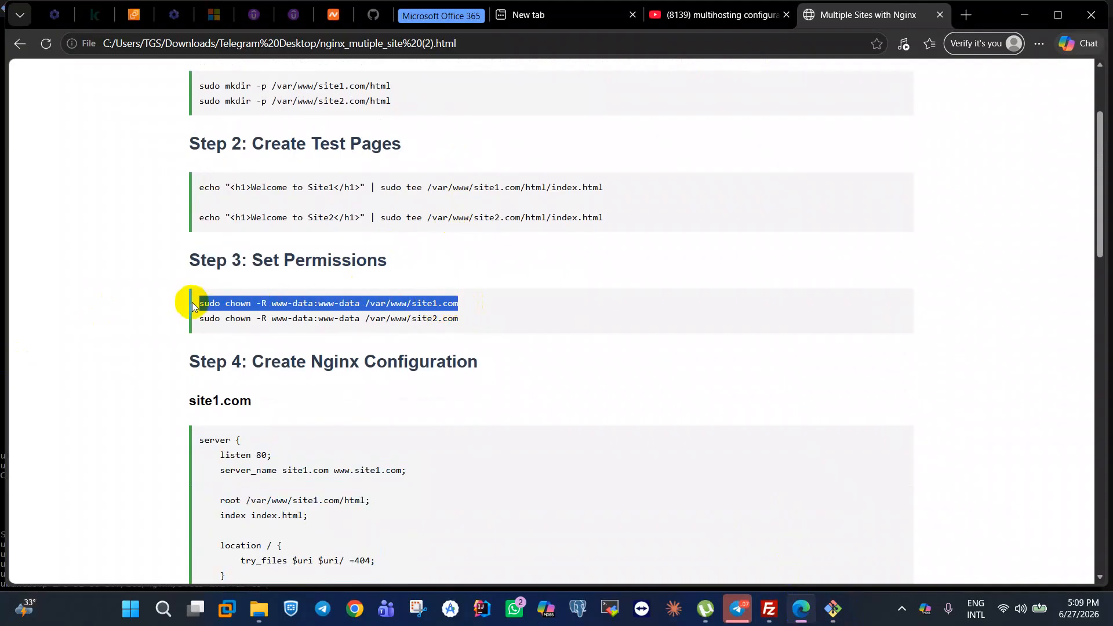
Return to Git Bash and change from sites-available to the home directory with cd.
click(831, 609)
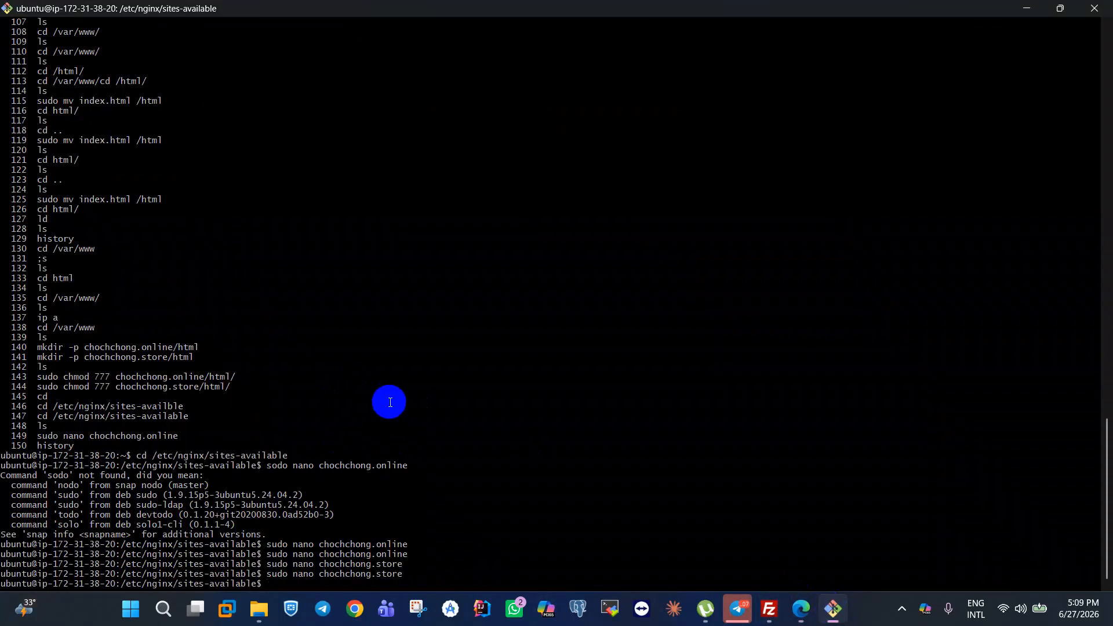
text(cd)
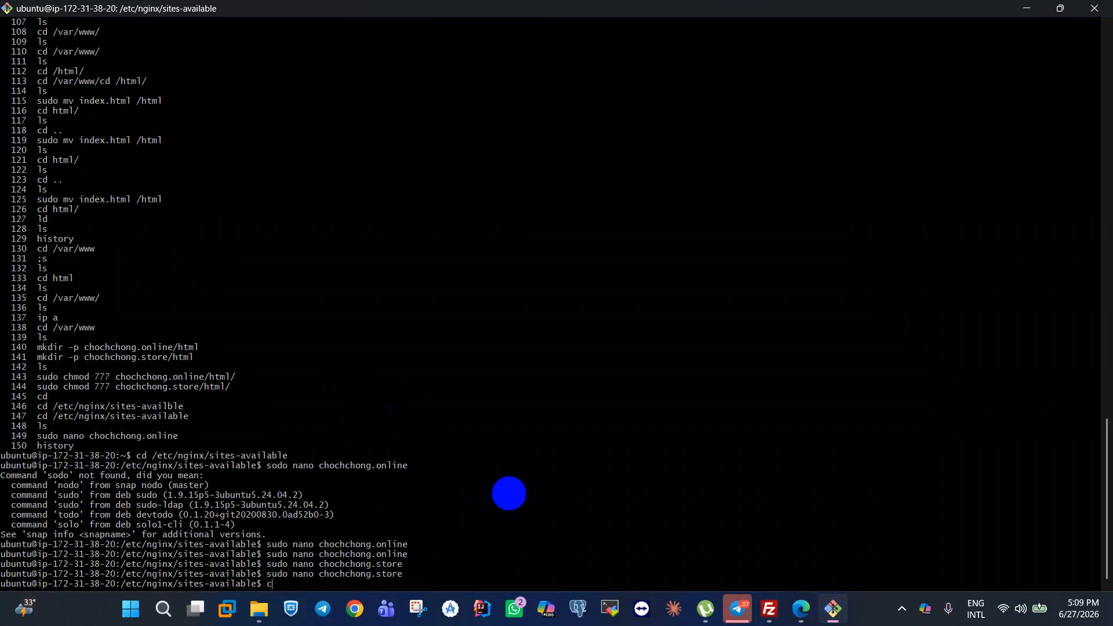
key(BackSpace)
key(BackSpace)
text(c)
key(BackSpace)
key(Return)
key(Return)
key(Return)
key(Return)
key(Return)
key(Return)
key(Return)
text(cd)
key(Return)
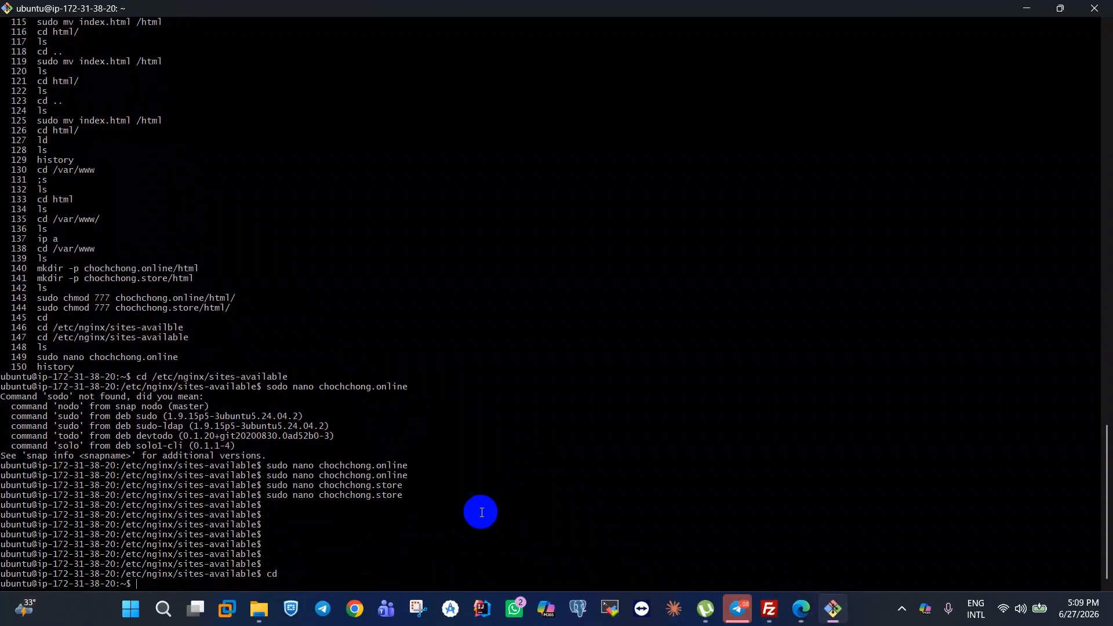
Paste the copied chown command, replace site1.com with chochchong.online, and run sudo chown -R www-data:www-data /var/www/chochchong.online.
right_click(467, 513)
click(503, 334)
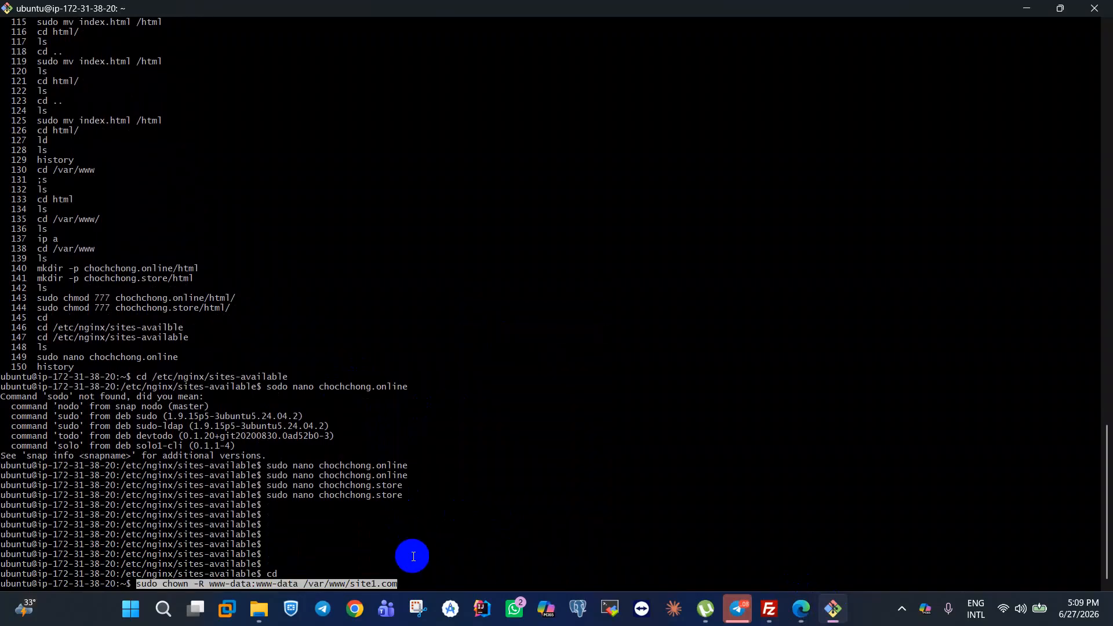
drag(444, 571, 448, 576)
click(441, 584)
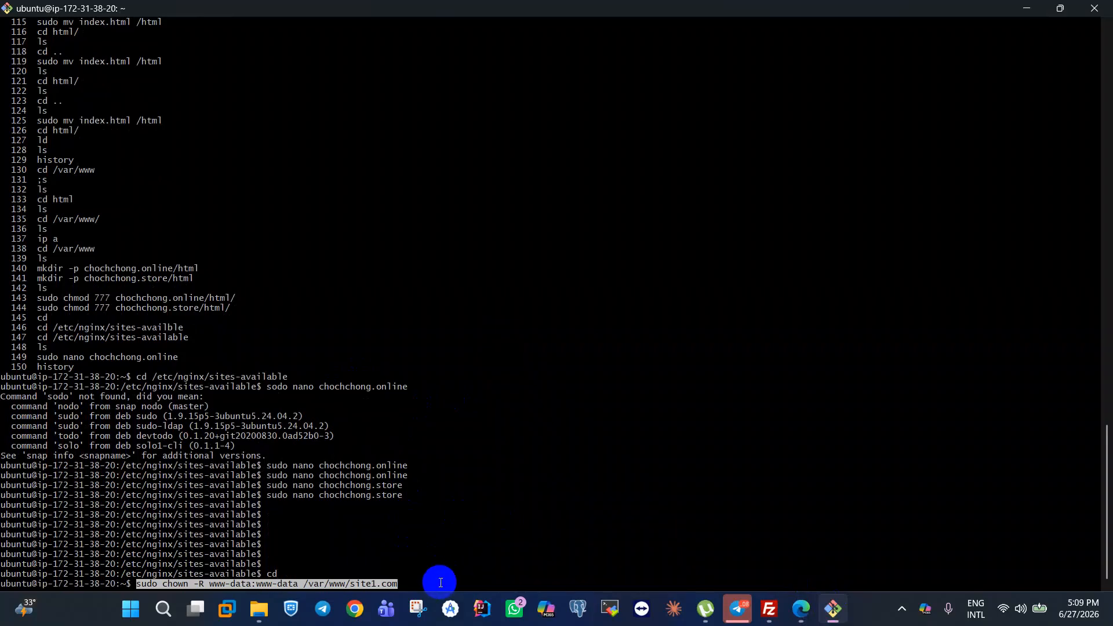
key(Right)
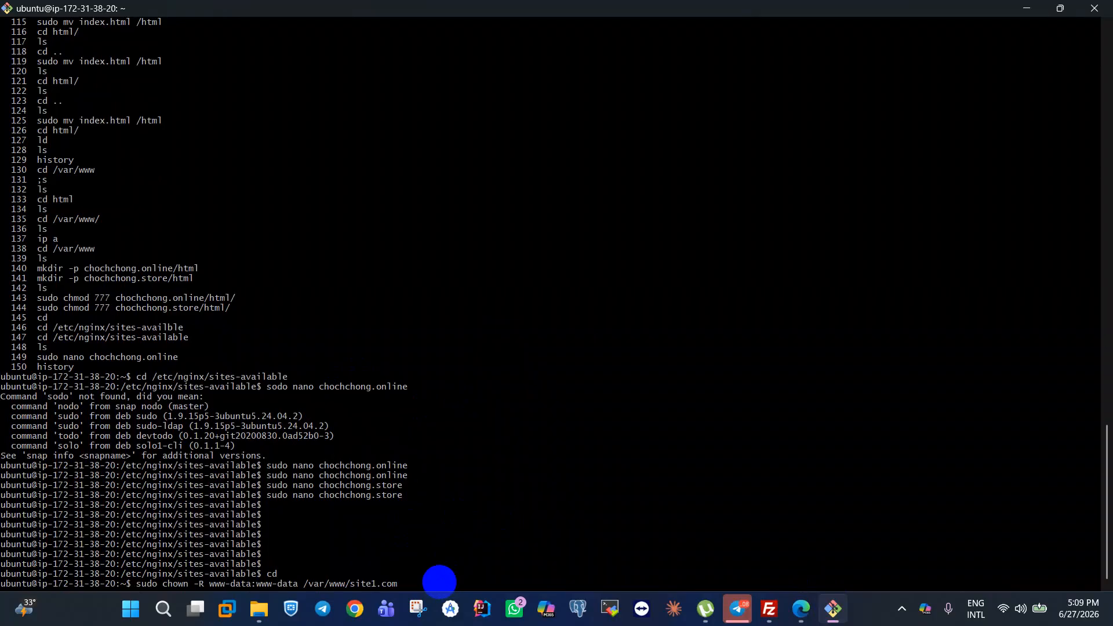
key(BackSpace)
key(BackSpace)
key(BackSpace)
key(BackSpace)
key(BackSpace)
key(BackSpace)
key(BackSpace)
key(BackSpace)
key(BackSpace)
text(chco)
key(BackSpace)
key(BackSpace)
text(ochchong.online)
key(Return)
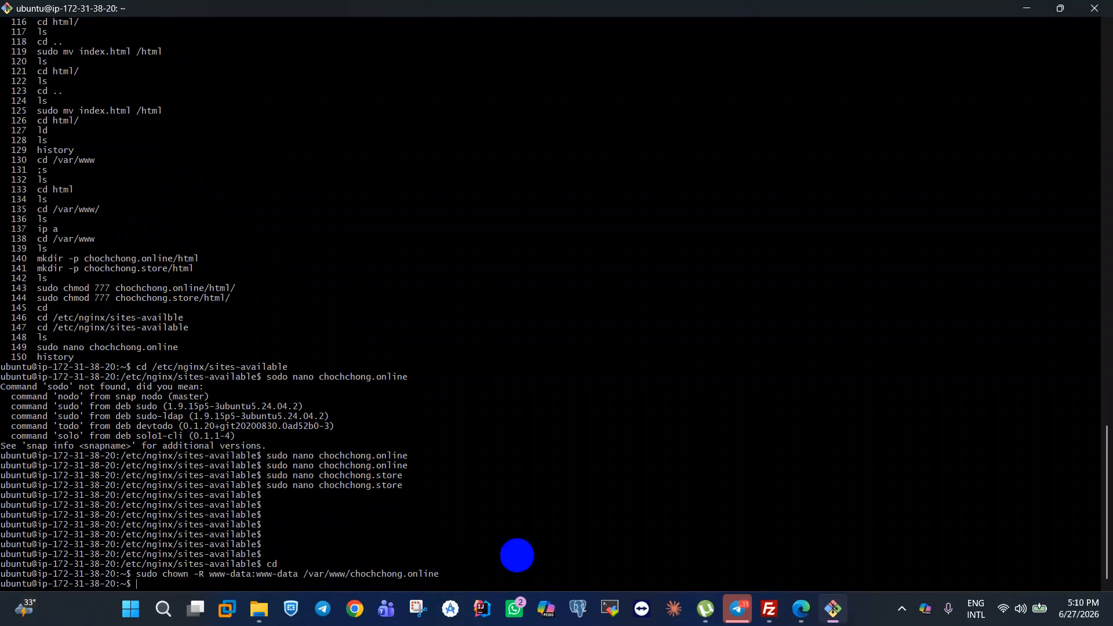
Recall the last chown command, replace the online ending with store, and run sudo chown -R www-data:www-data /var/www/chochchong.store.
key(Up)
key(BackSpace)
key(BackSpace)
key(BackSpace)
key(BackSpace)
key(BackSpace)
key(BackSpace)
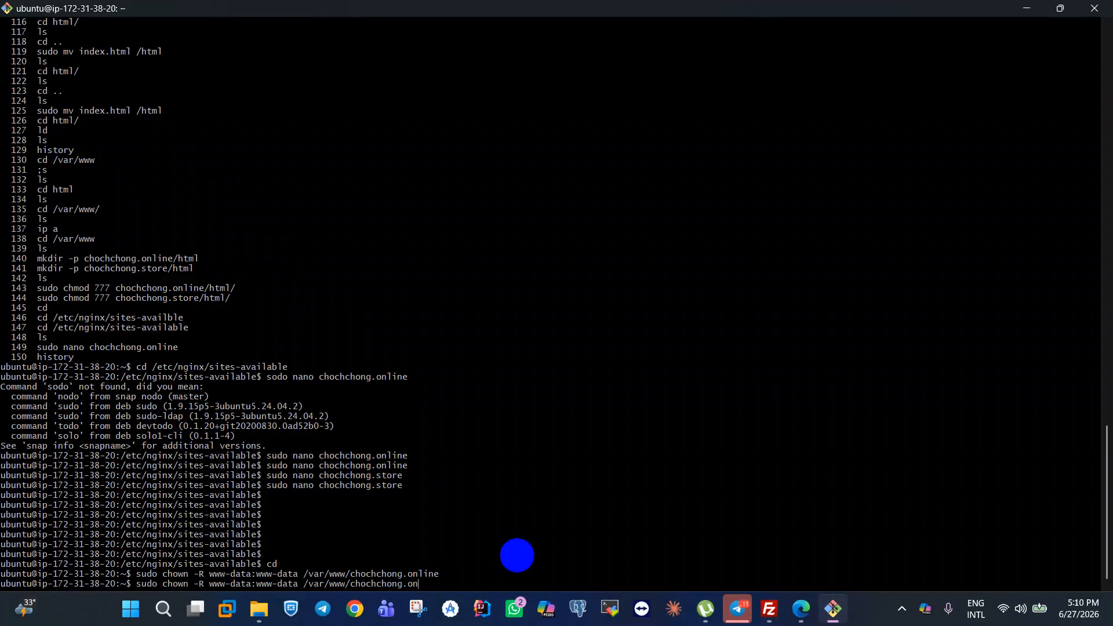
text(store)
key(Return)
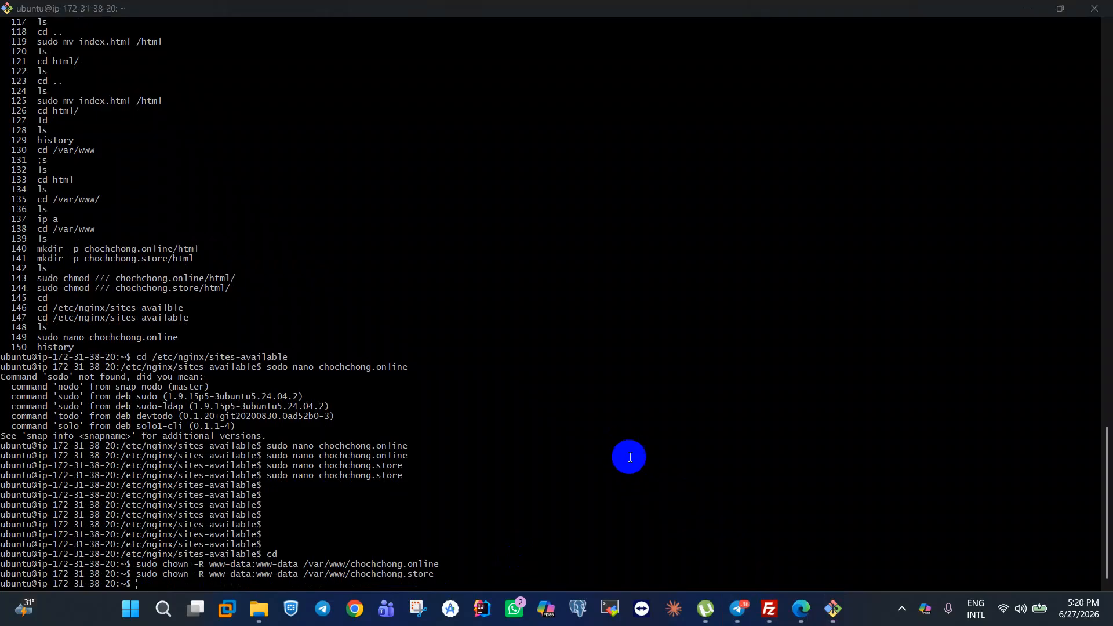
Switch to the Multiple Sites with Nginx page in Edge and copy the site1.com symlink command under Step 5: Enable Sites.
click(801, 608)
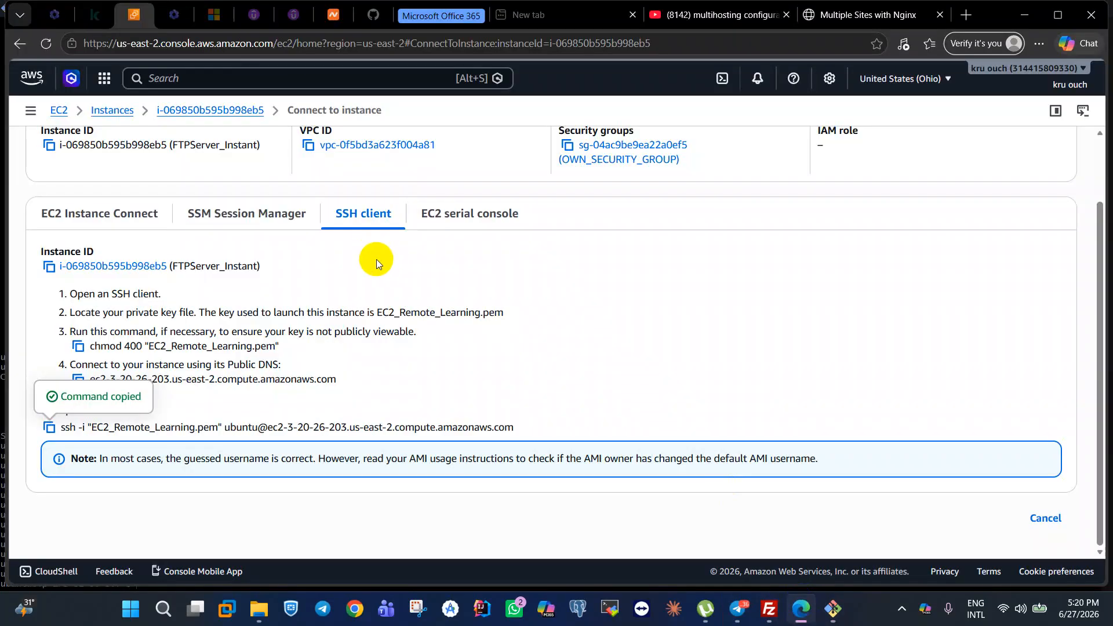
scroll(377, 259, up, 1)
click(857, 14)
scroll(441, 289, down, 2)
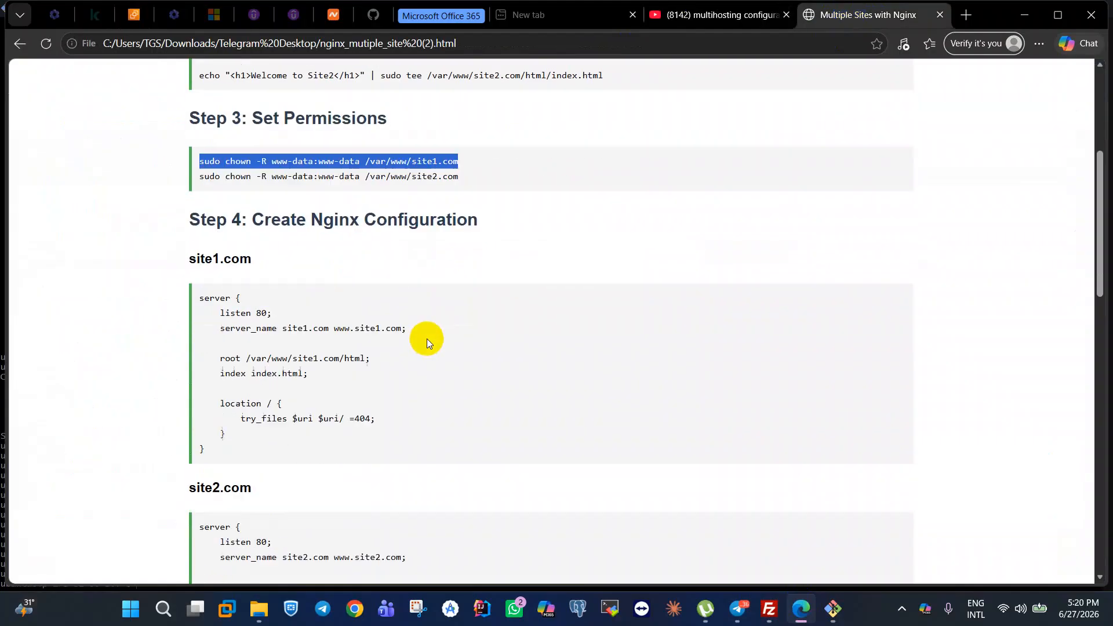
scroll(426, 339, down, 9)
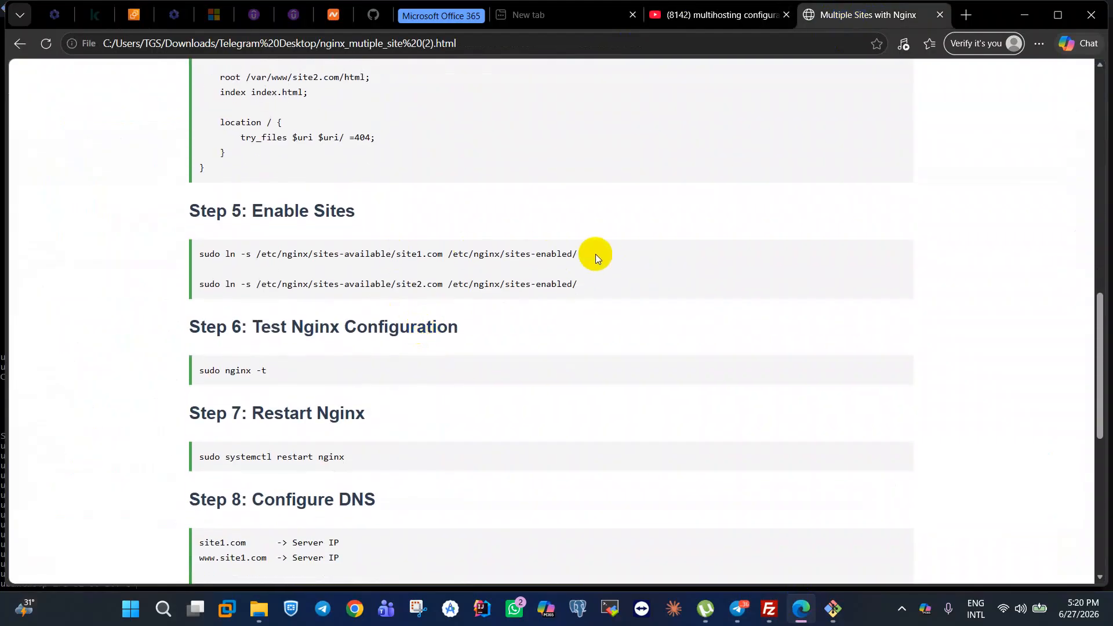
drag(573, 253, 195, 255)
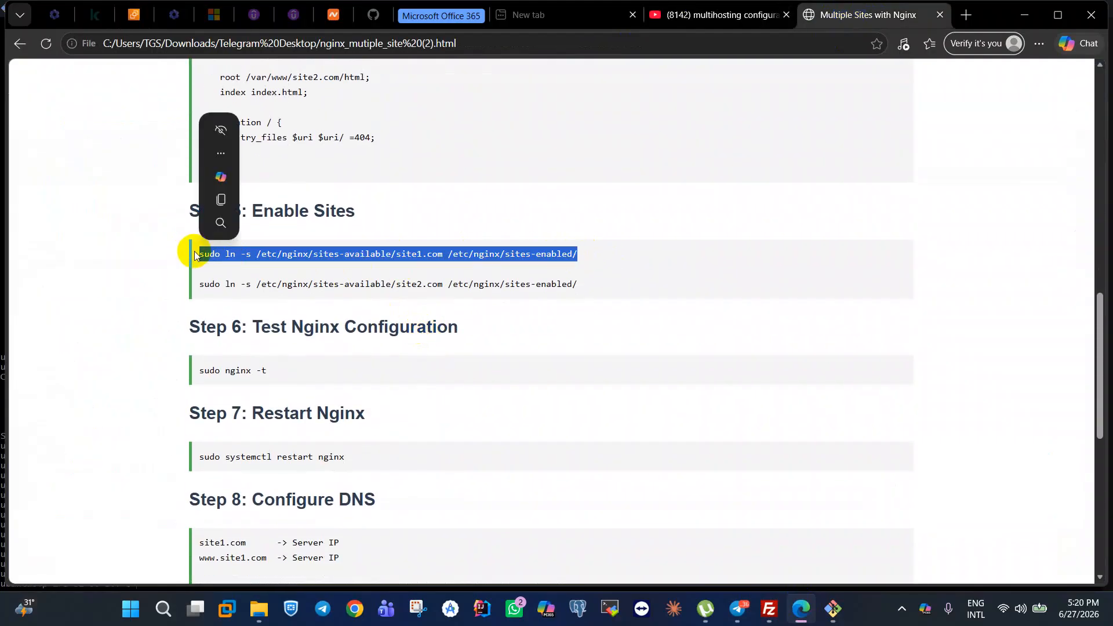
click(220, 200)
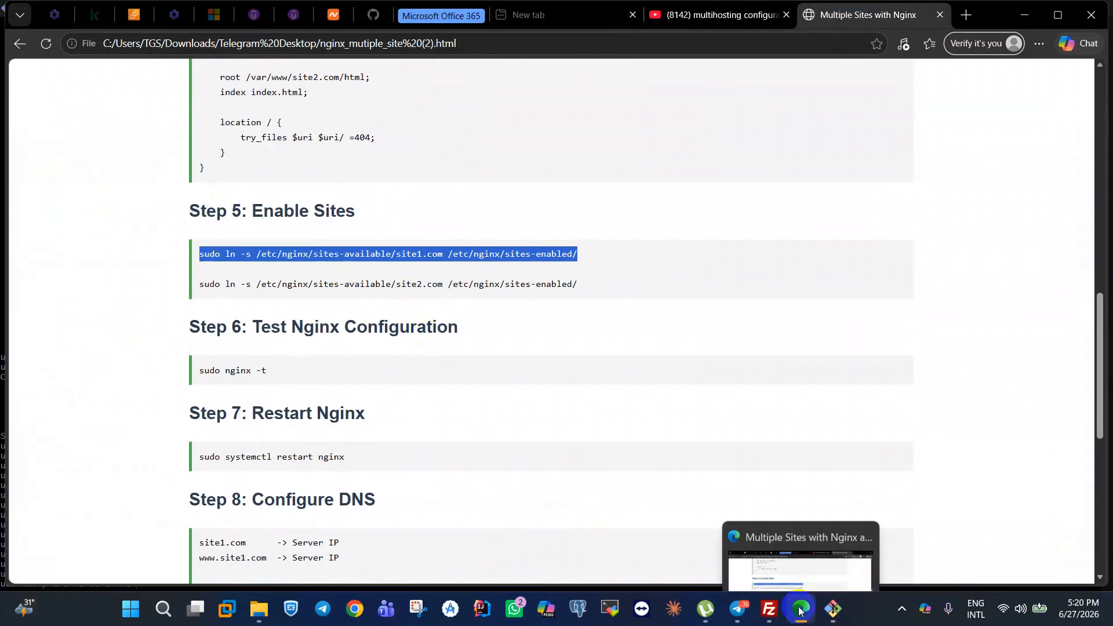
In Git Bash, paste the symlink command, replace site1.com with chochchong.online, and run sudo ln -s /etc/nginx/sites-available/chochchong.online /etc/nginx/sites-enabled/.
click(833, 609)
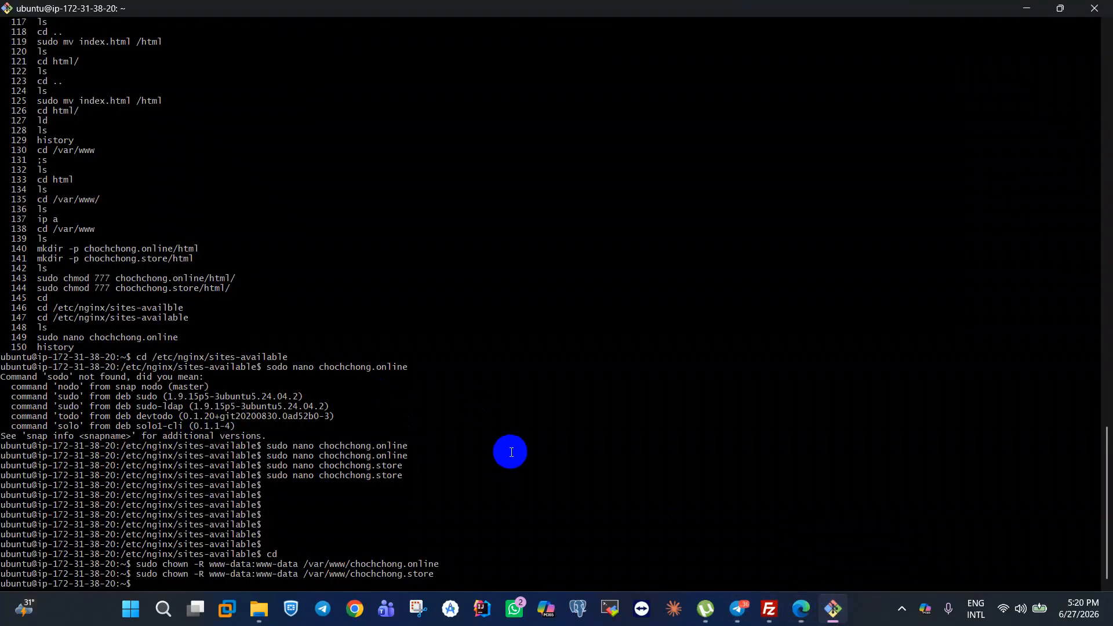
right_click(511, 452)
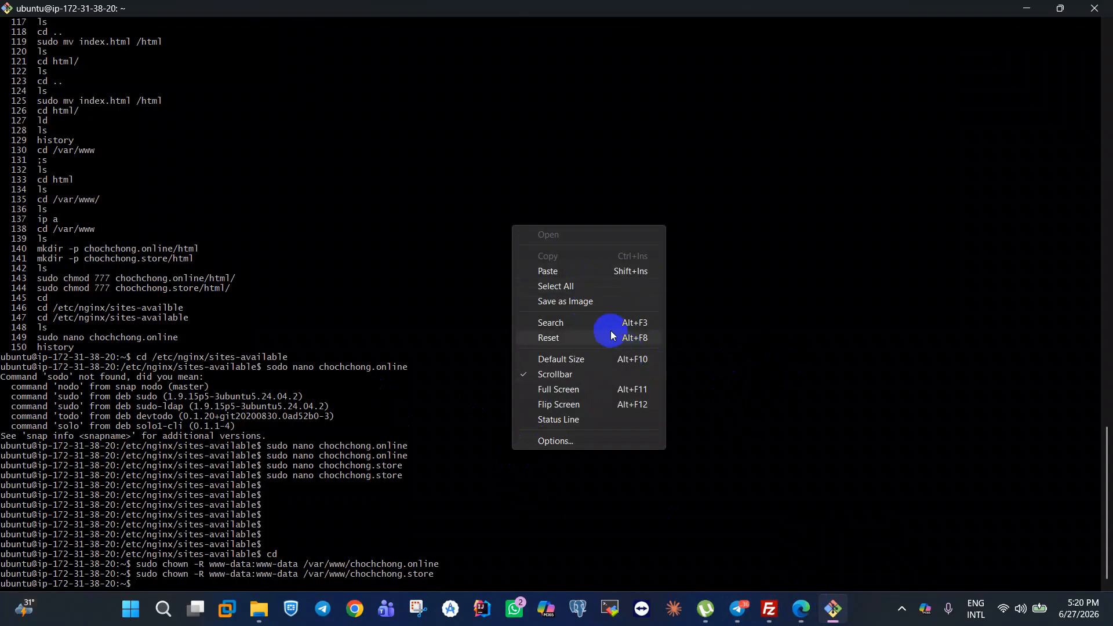
click(560, 276)
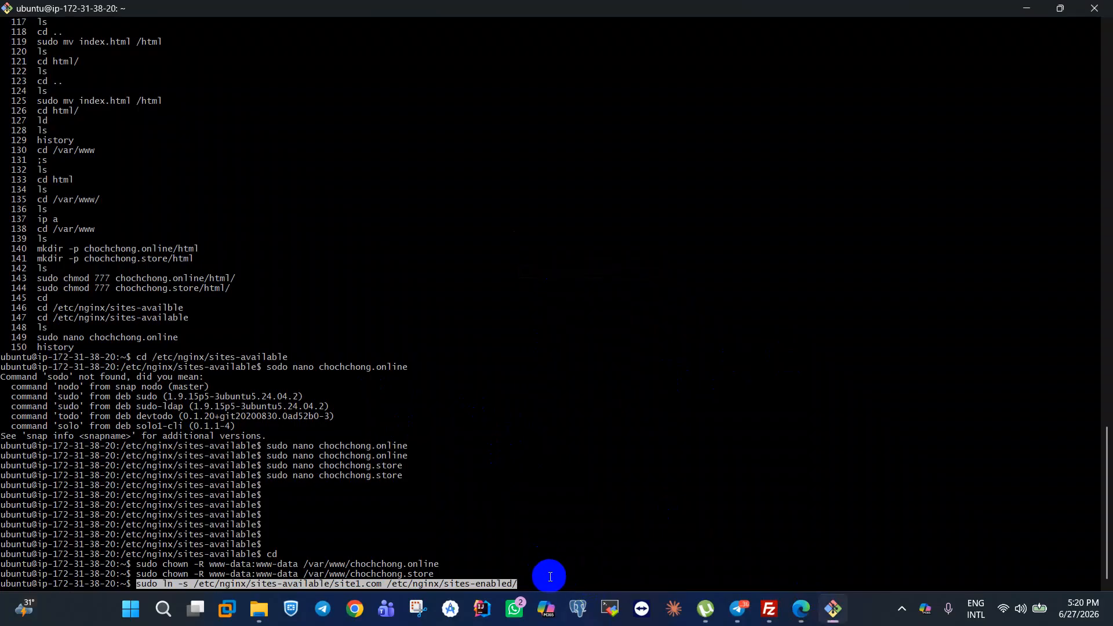
key(Right)
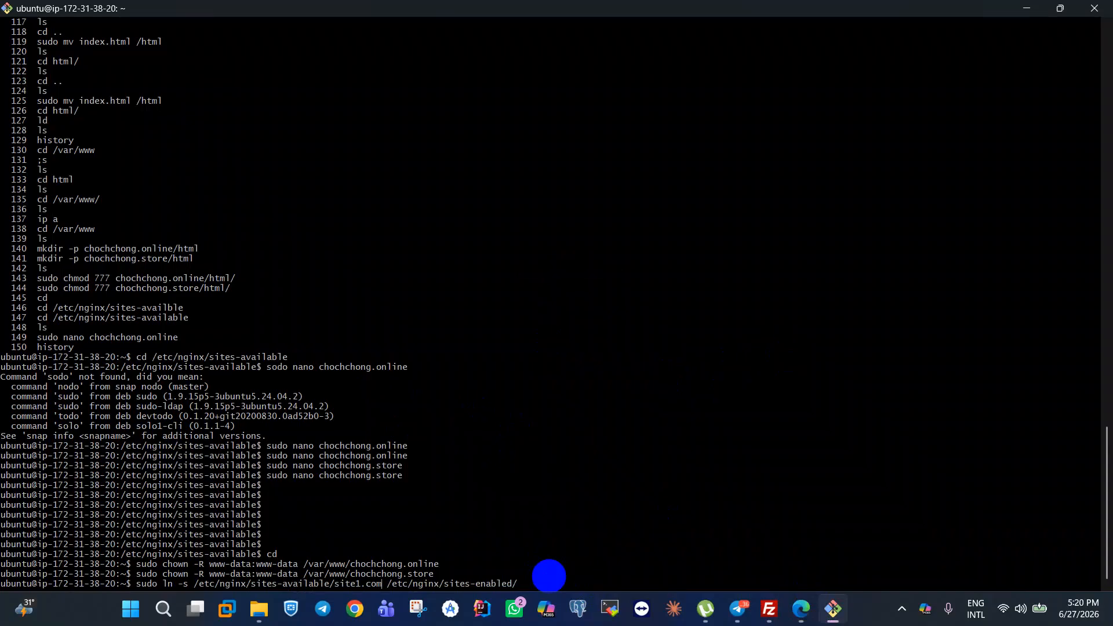
key(BackSpace)
key(BackSpace)
key(BackSpace)
key(BackSpace)
key(BackSpace)
key(BackSpace)
key(BackSpace)
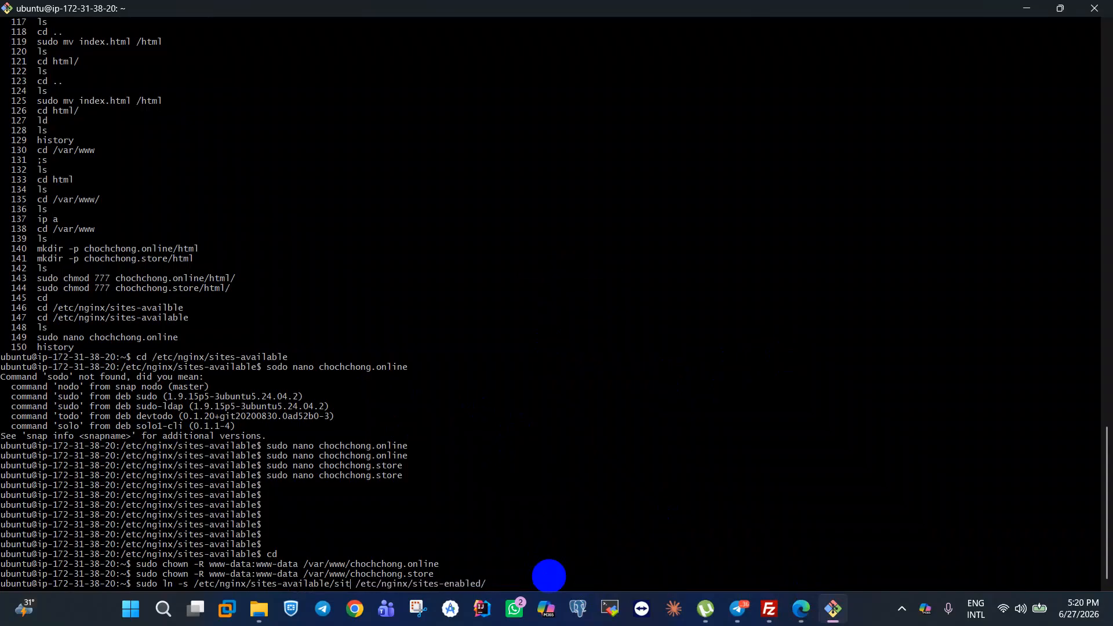
key(BackSpace)
key(BackSpace)
text(cho)
text(chchong)
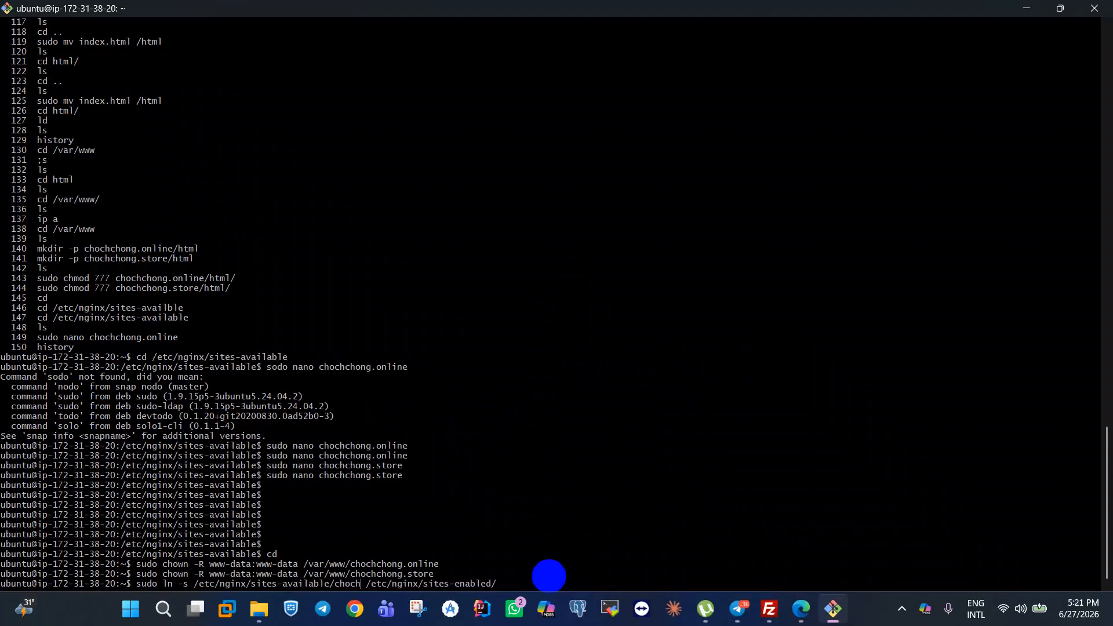
text(.)
text(onli)
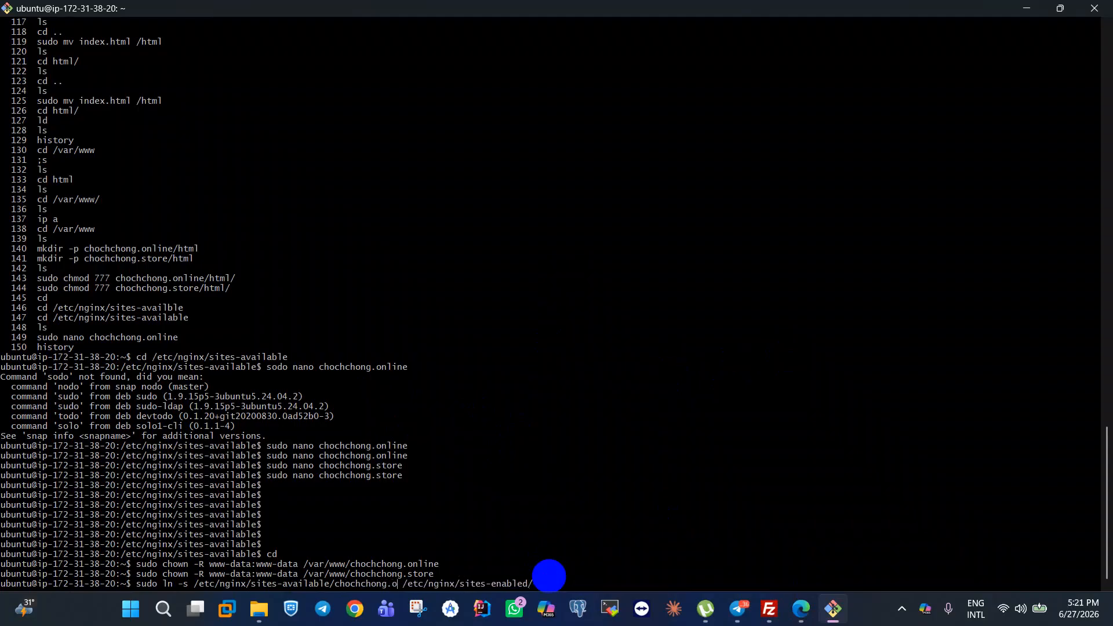
text(i)
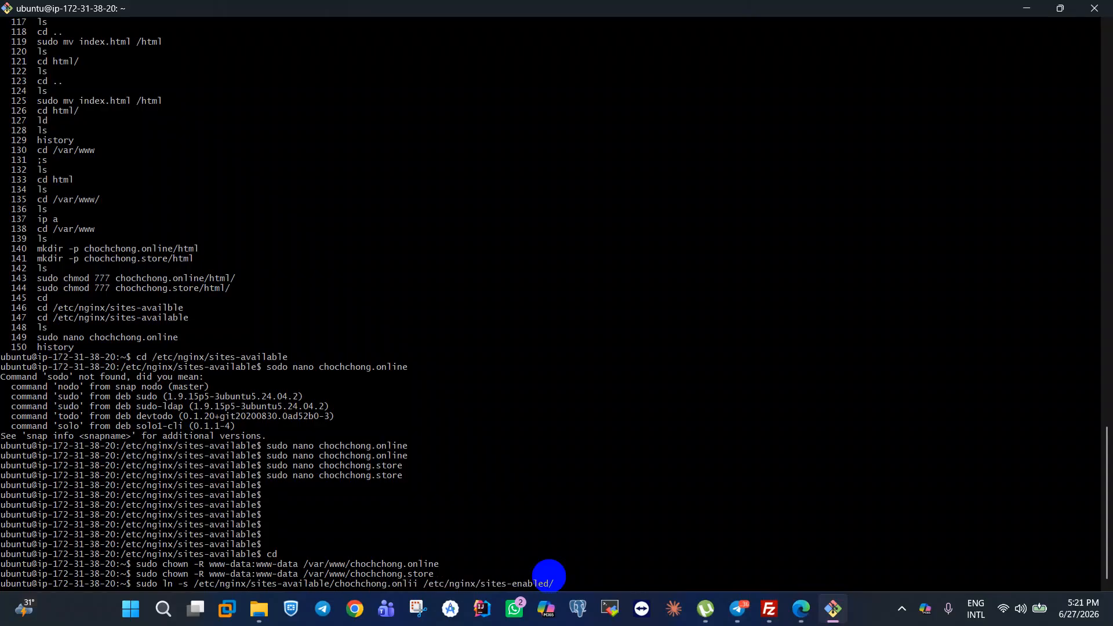
key(BackSpace)
text(ne)
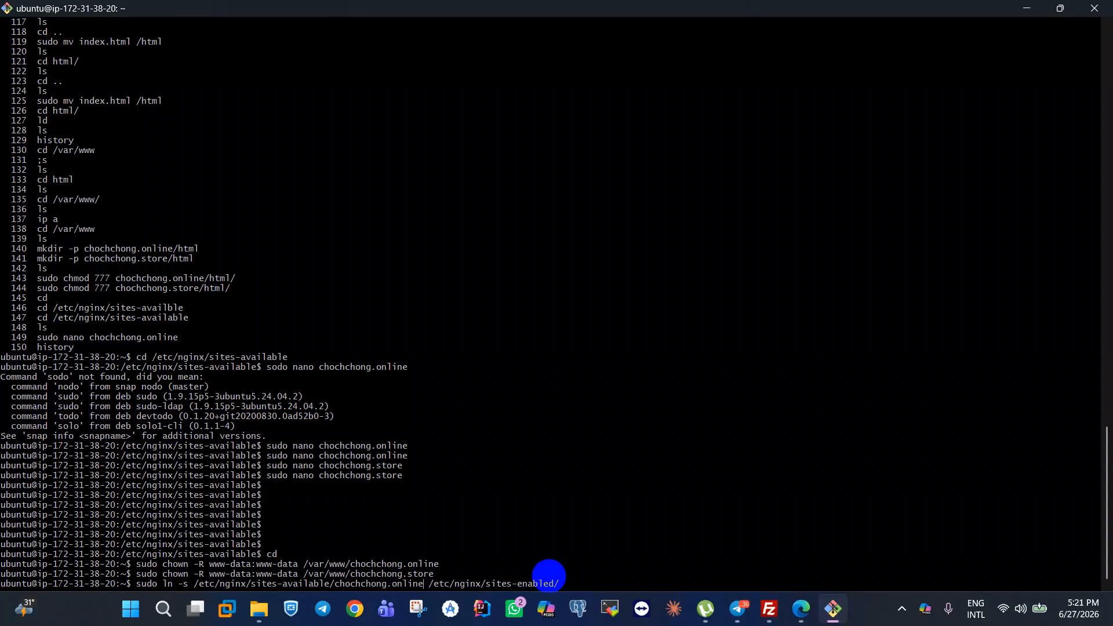
key(Return)
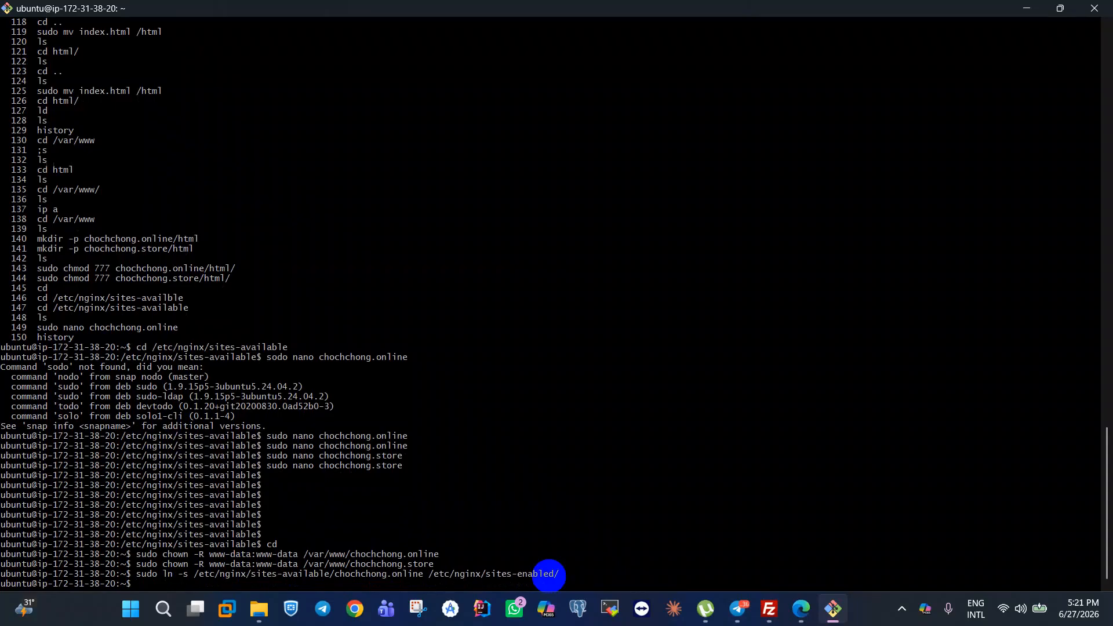
Reuse the symlink command for the second site and run sudo ln -s /etc/nginx/sites-available/chochchong.store /etc/nginx/sites-enabled/.
key(Up)
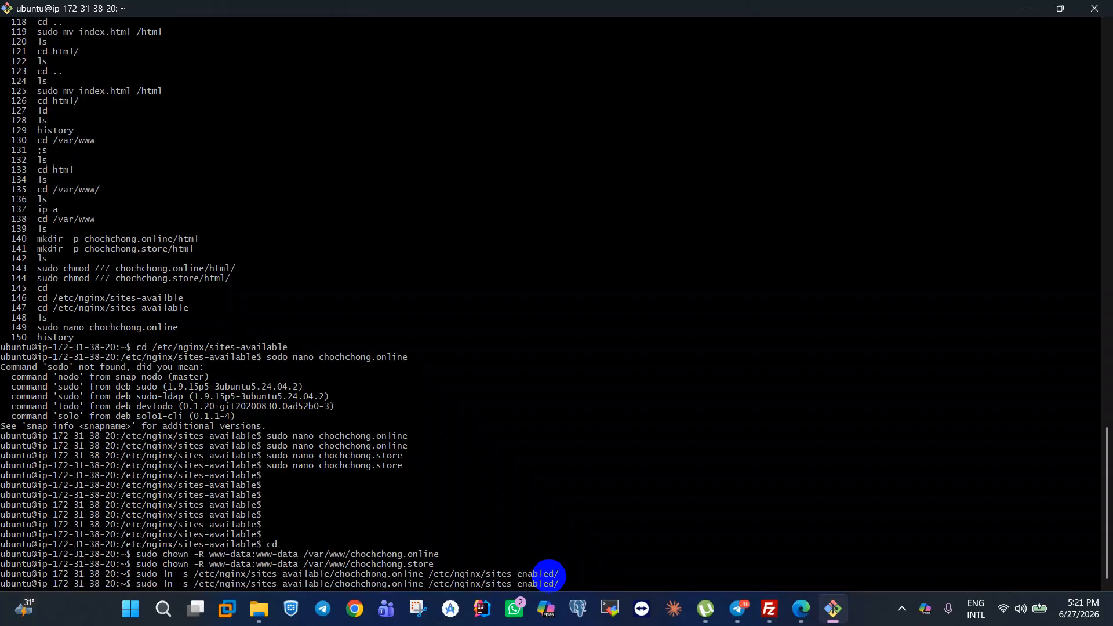
key(BackSpace)
key(BackSpace)
key(BackSpace)
key(BackSpace)
key(BackSpace)
key(BackSpace)
text(store)
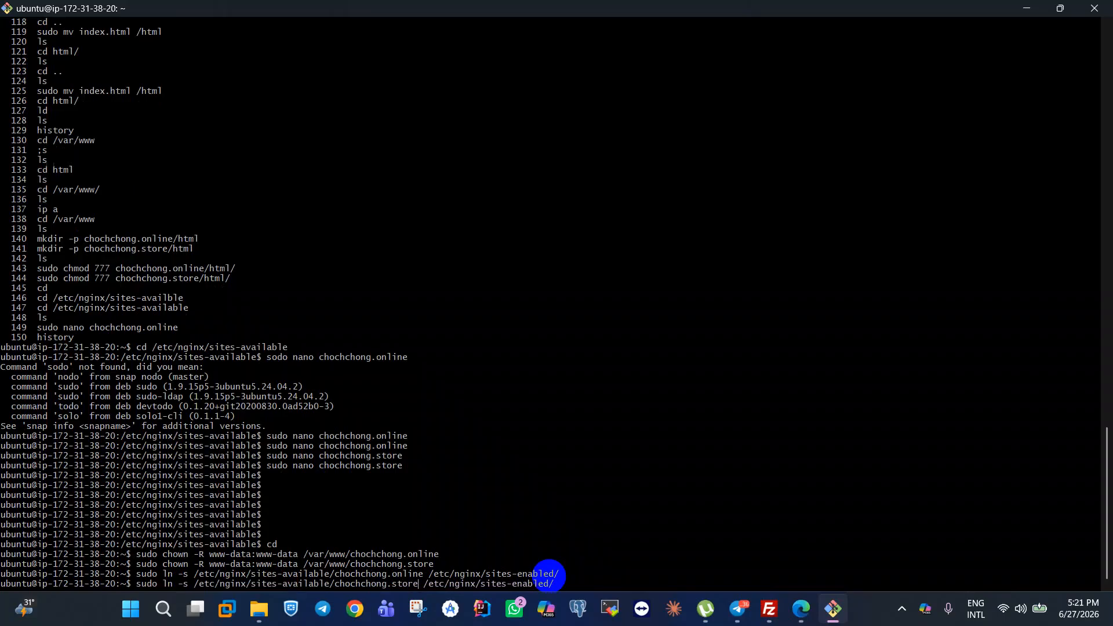
key(Return)
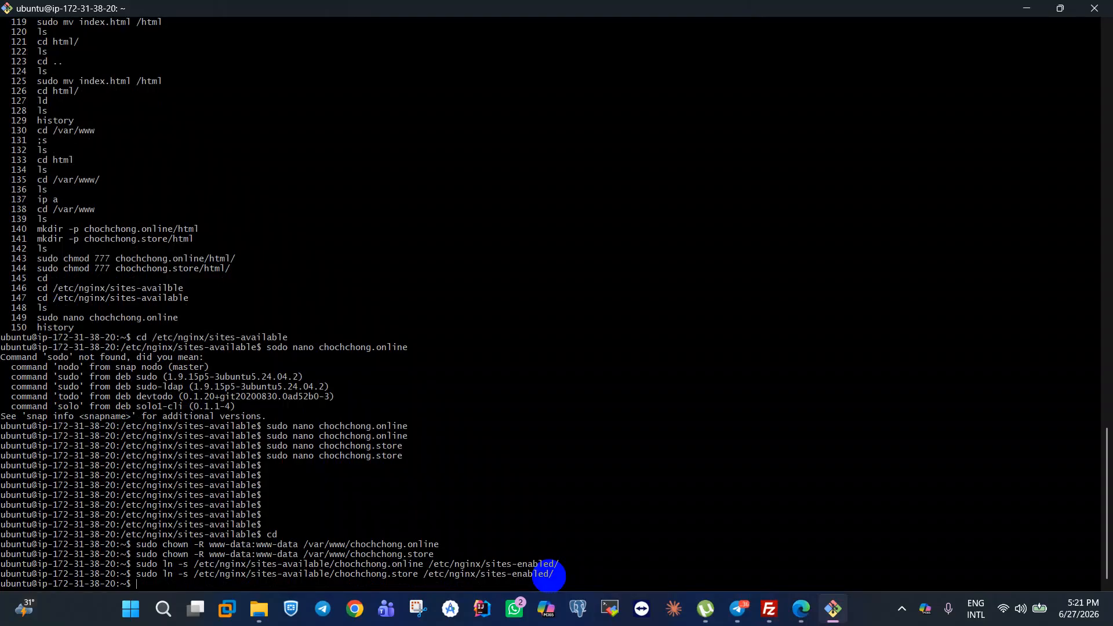
Switch back to the Nginx guide in Edge and copy the sudo systemctl restart nginx command under Step 7: Restart Nginx.
click(800, 609)
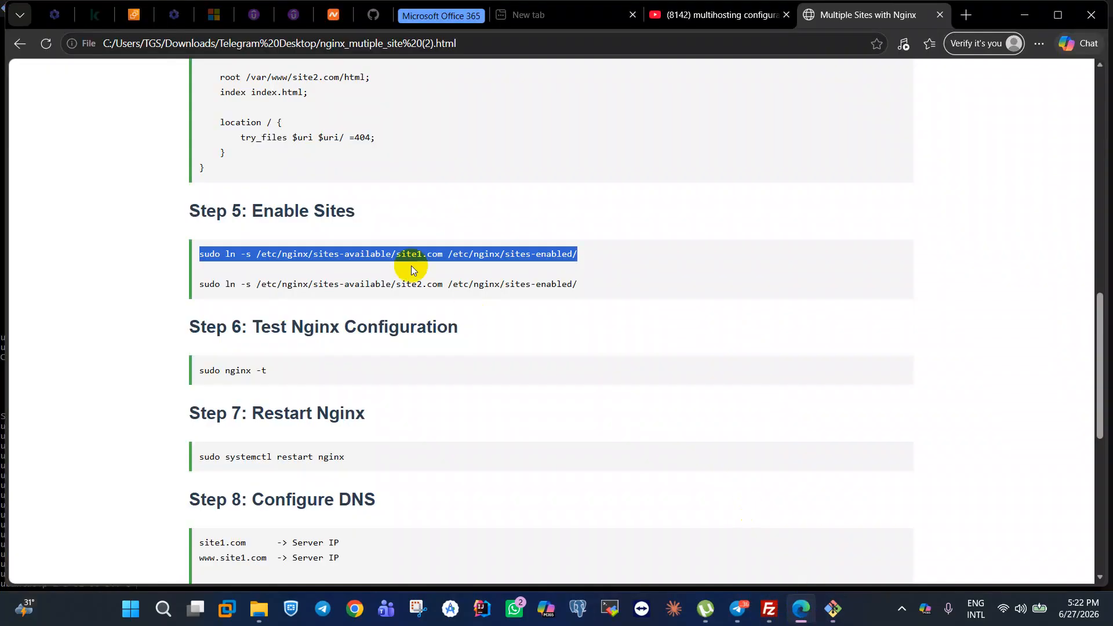
scroll(391, 327, down, 4)
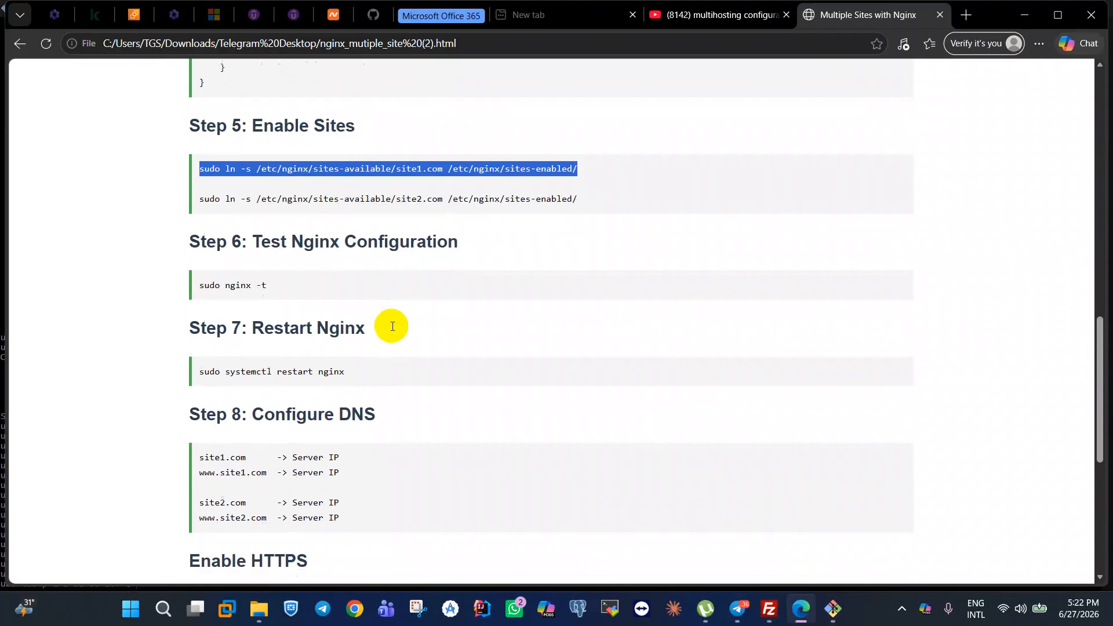
drag(354, 239, 179, 248)
key(ctrl+c)
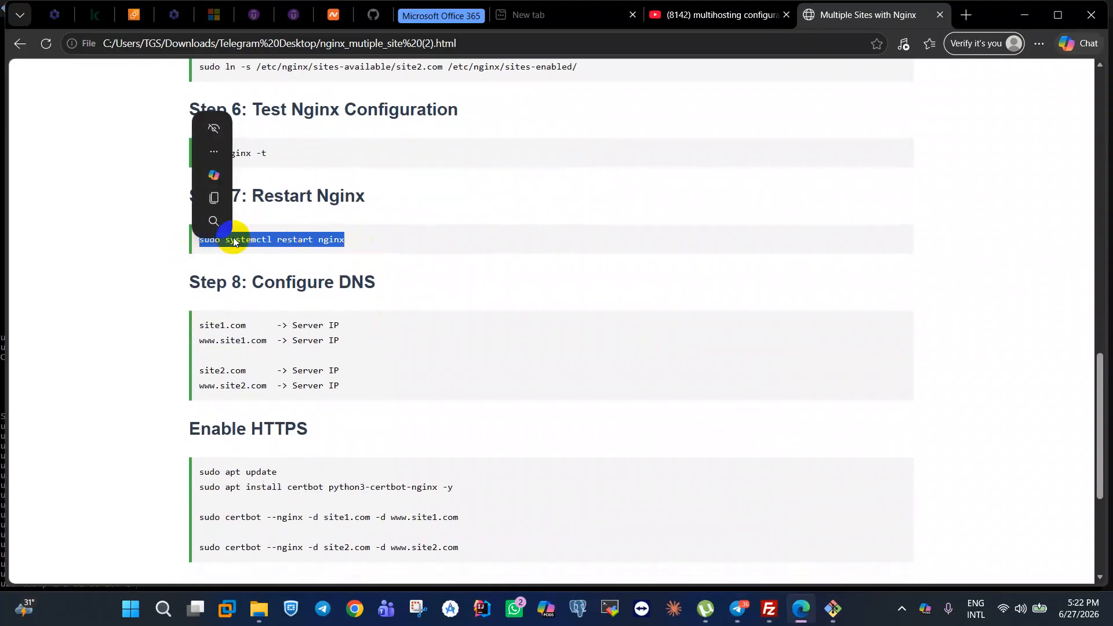
click(212, 199)
Return to Git Bash, paste the copied command, and run sudo systemctl restart nginx.
click(833, 609)
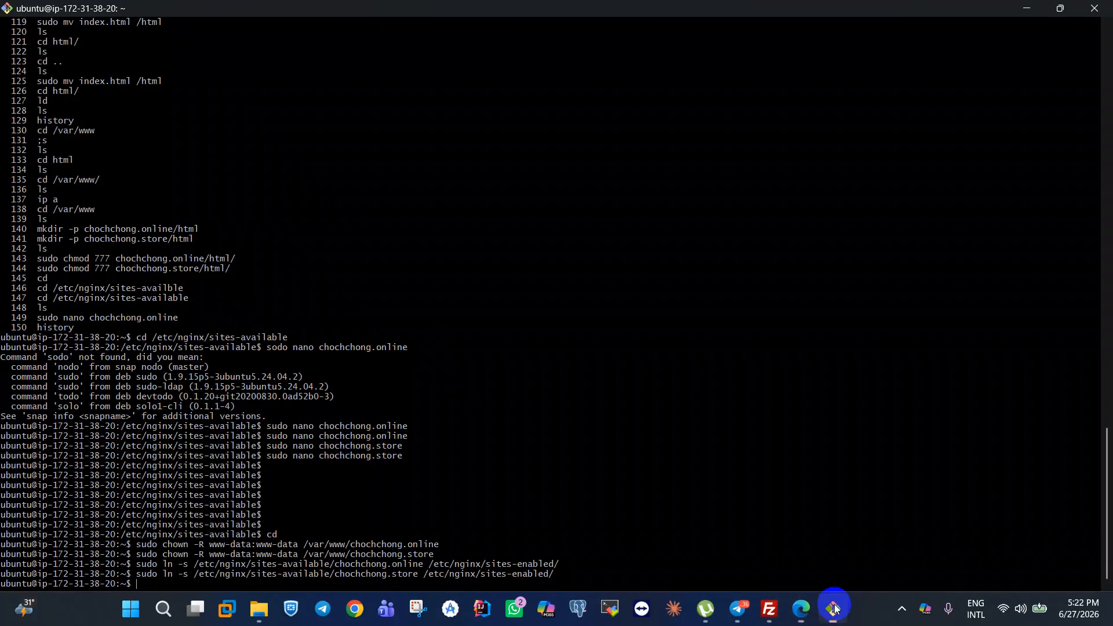
right_click(509, 413)
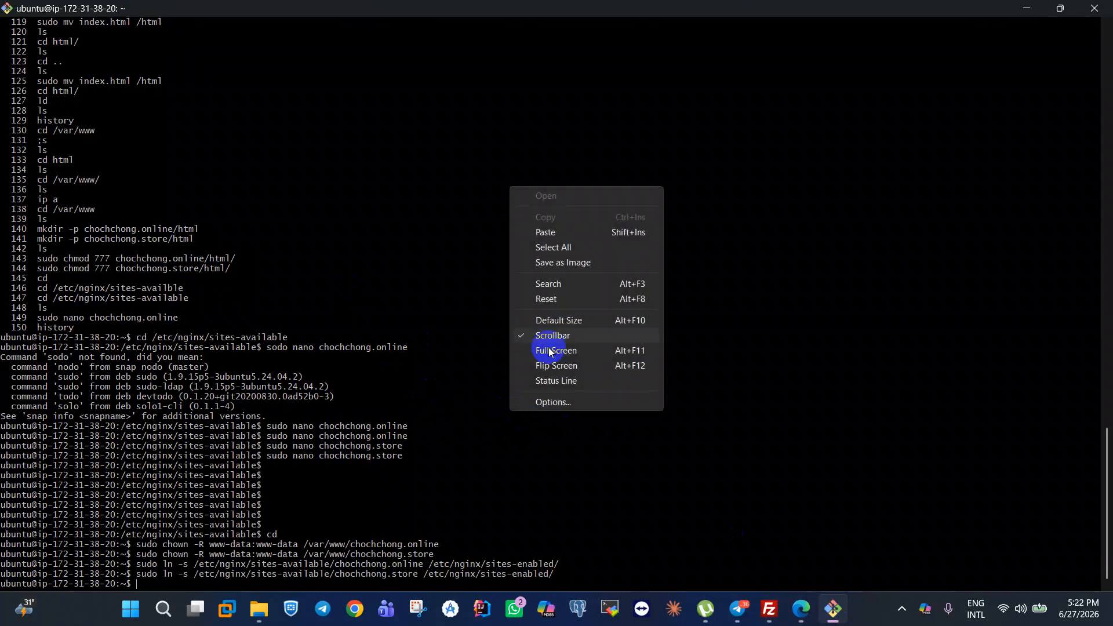
click(567, 231)
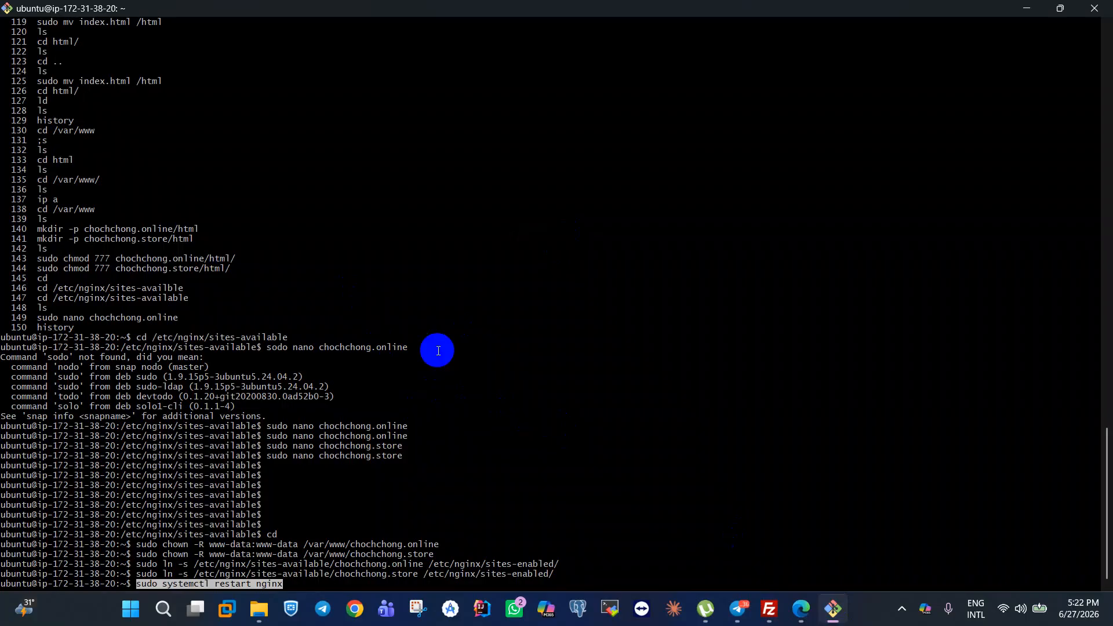
key(Return)
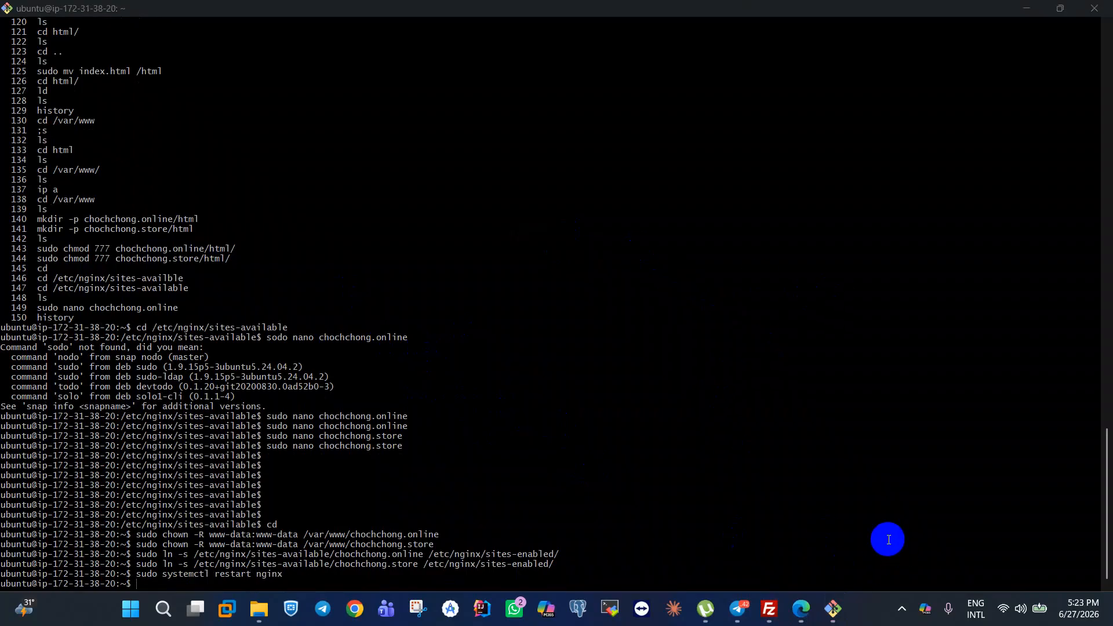
Switch to the AWS console in Edge, search for route 53, and open the Route 53 service page.
click(802, 607)
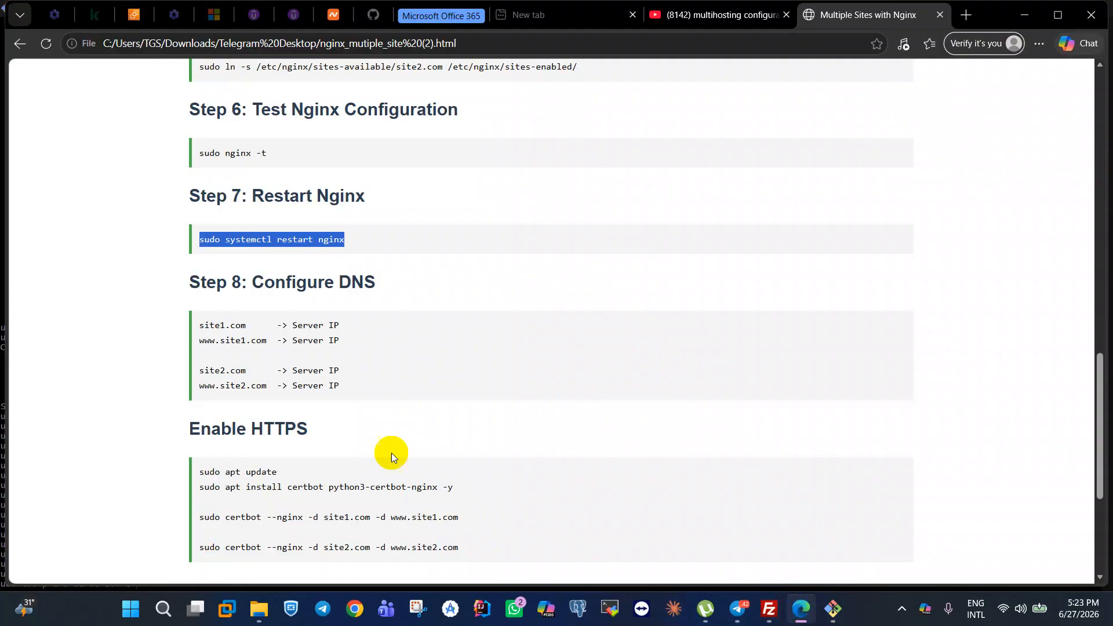
scroll(139, 76, up, 1)
click(141, 22)
click(249, 81)
text(route 53)
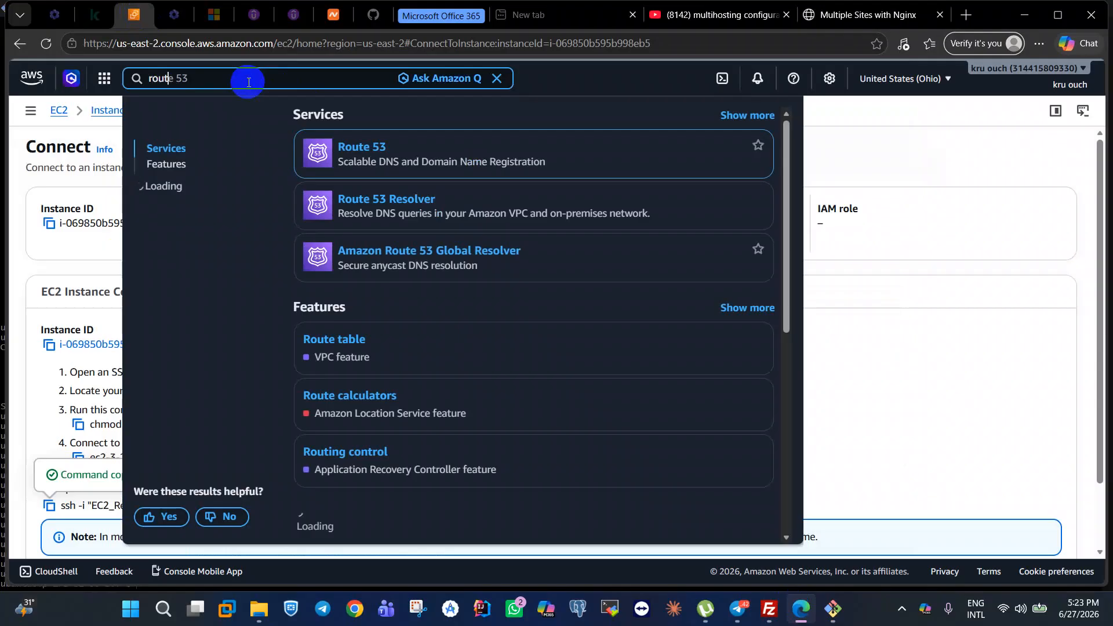
click(371, 152)
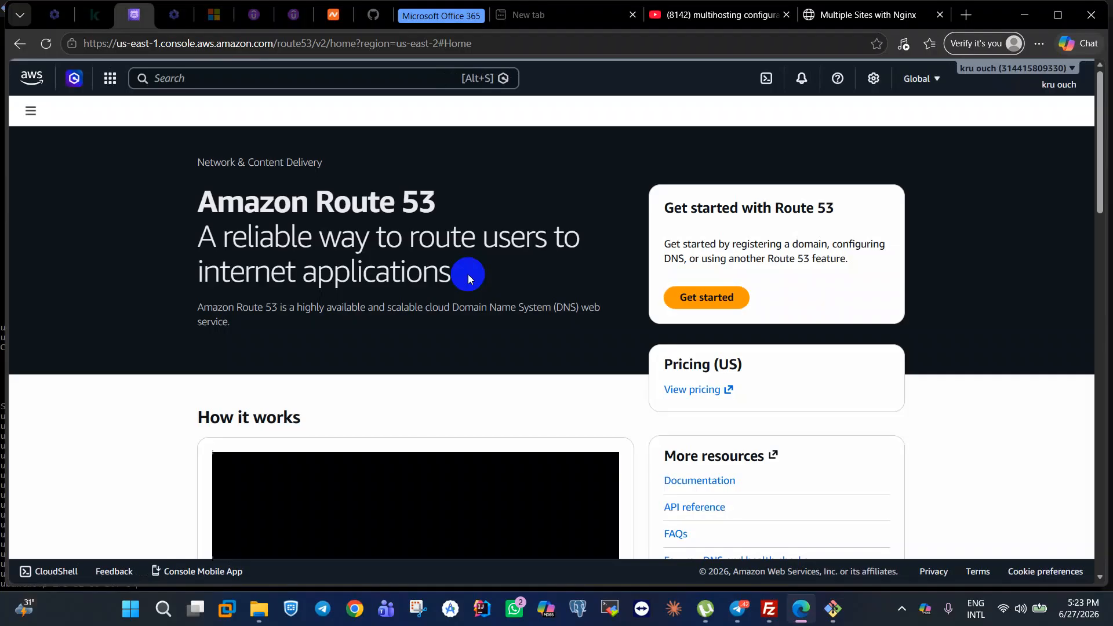
scroll(466, 290, down, 2)
scroll(465, 311, up, 1)
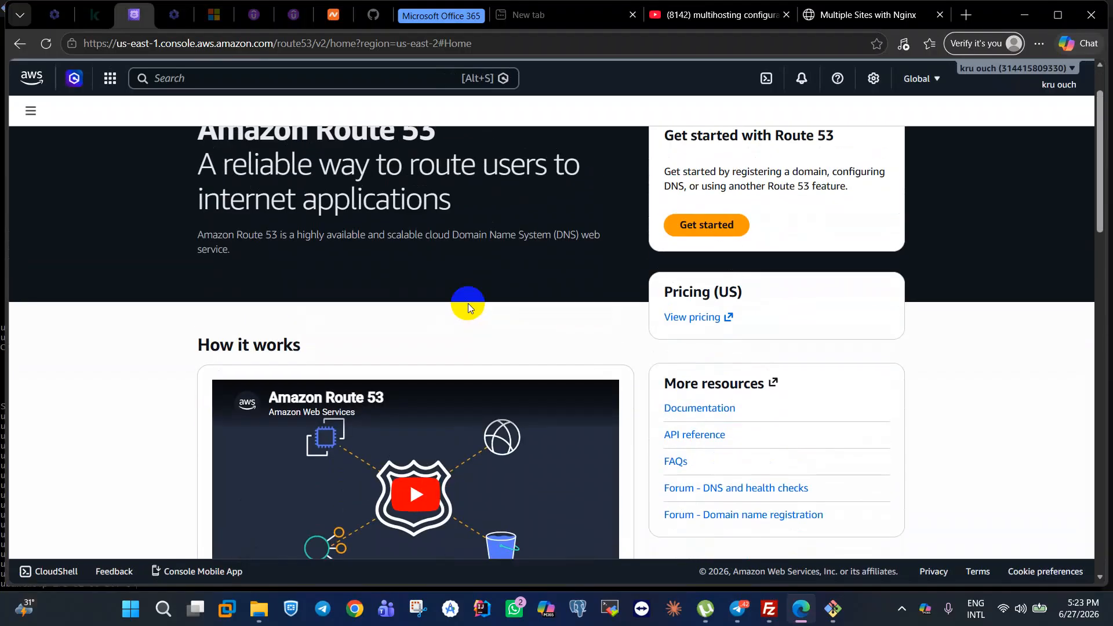
scroll(419, 351, down, 8)
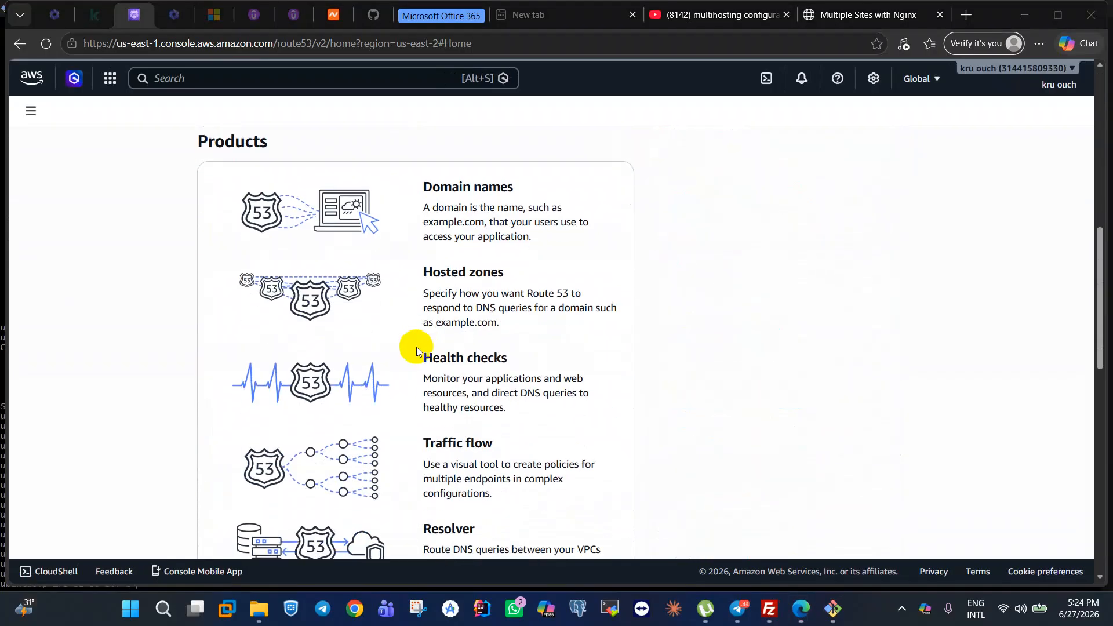
Look through the Route 53 overview page and its starting-point options.
scroll(407, 338, up, 8)
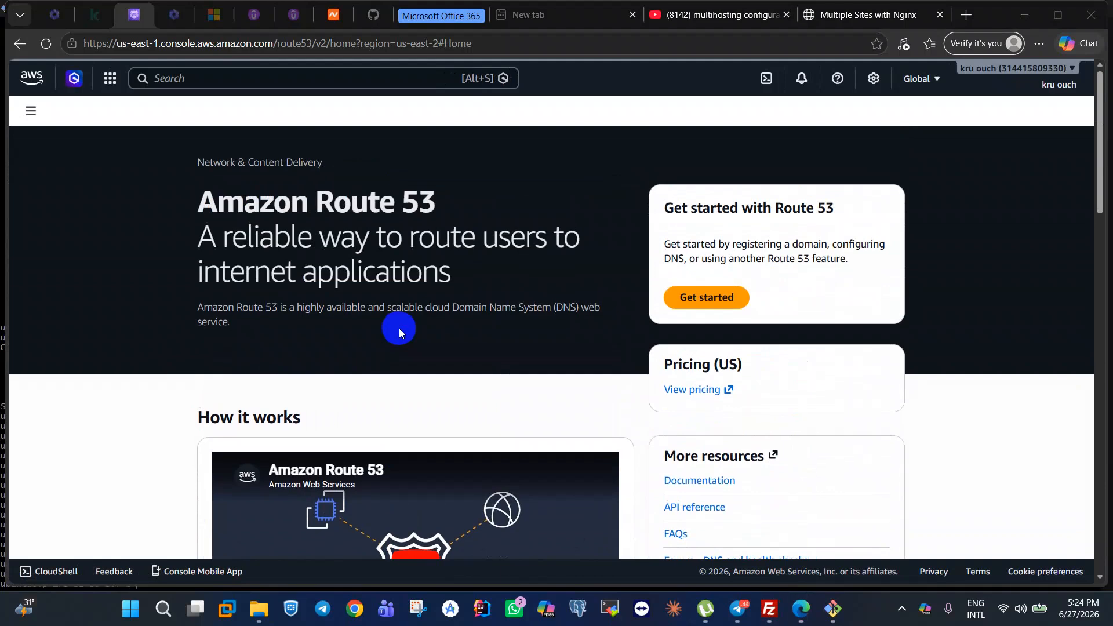
click(705, 297)
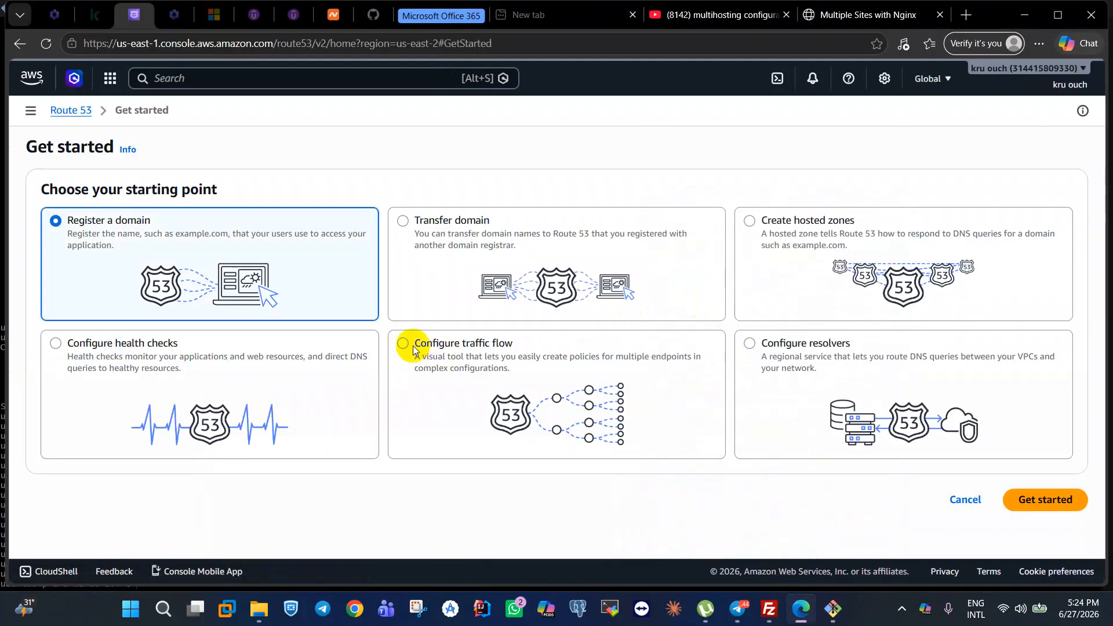
click(78, 111)
scroll(444, 346, down, 12)
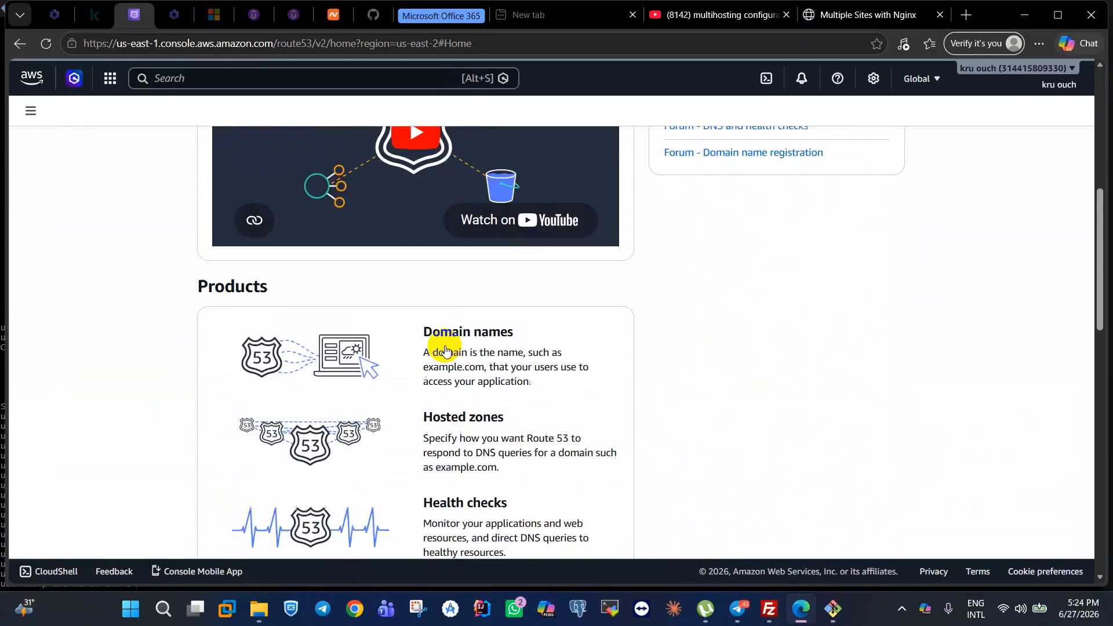
scroll(445, 350, down, 10)
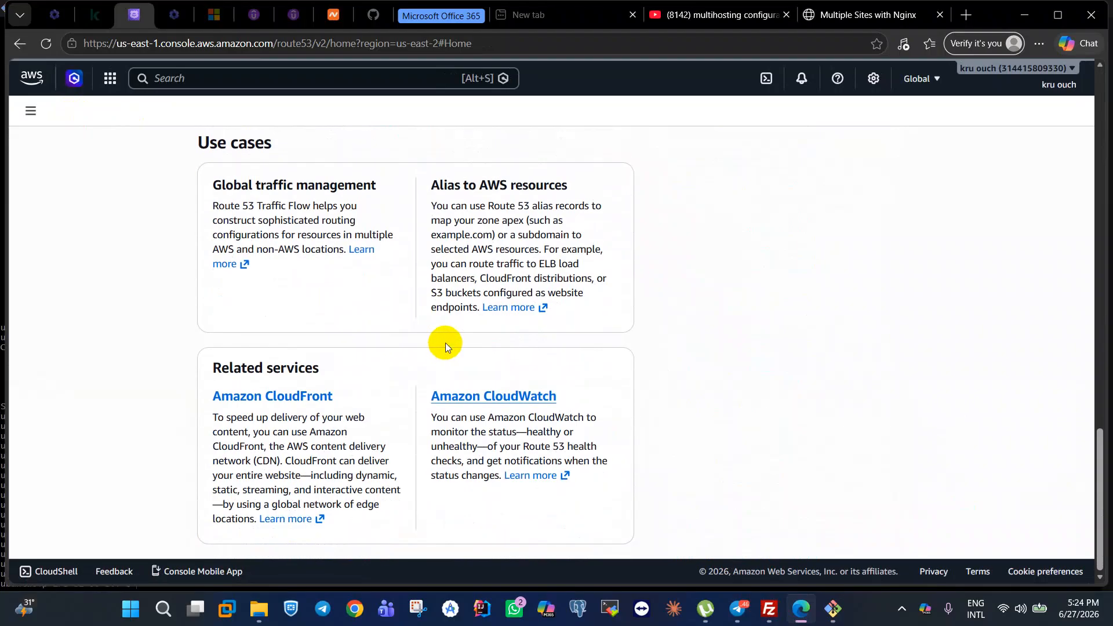
scroll(451, 327, up, 20)
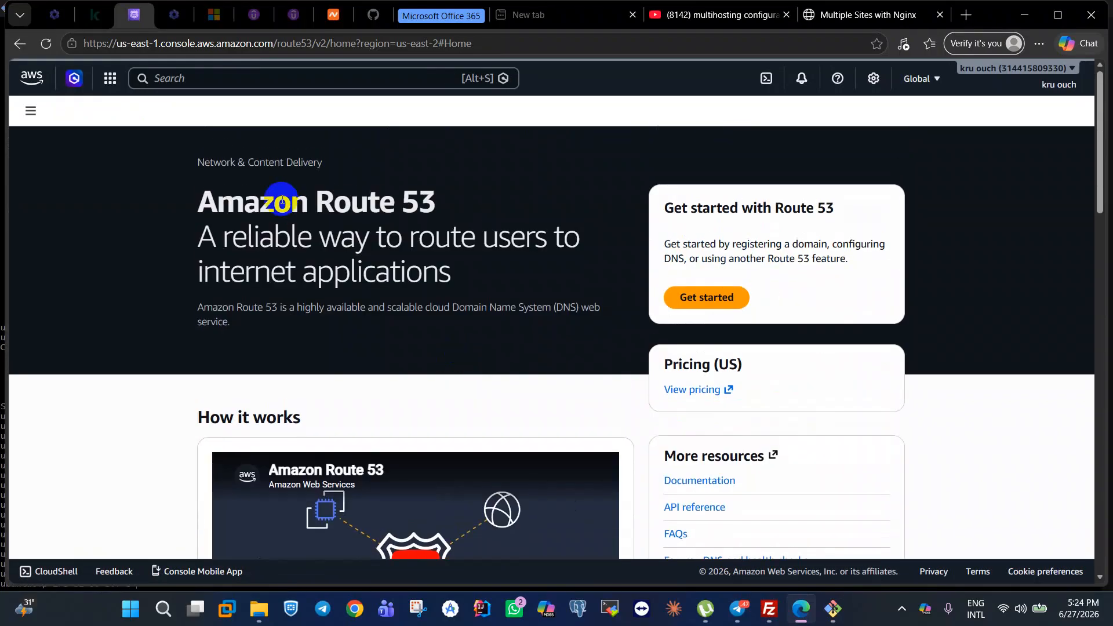
click(19, 43)
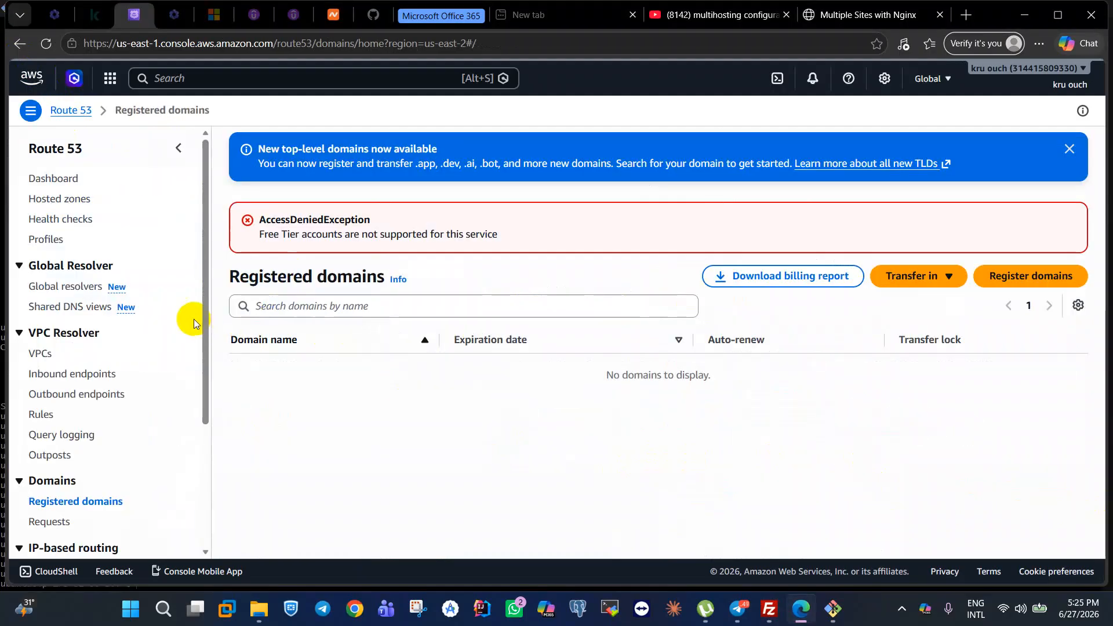
Create a public hosted zone for the domain chochchong.online in Route 53.
click(71, 198)
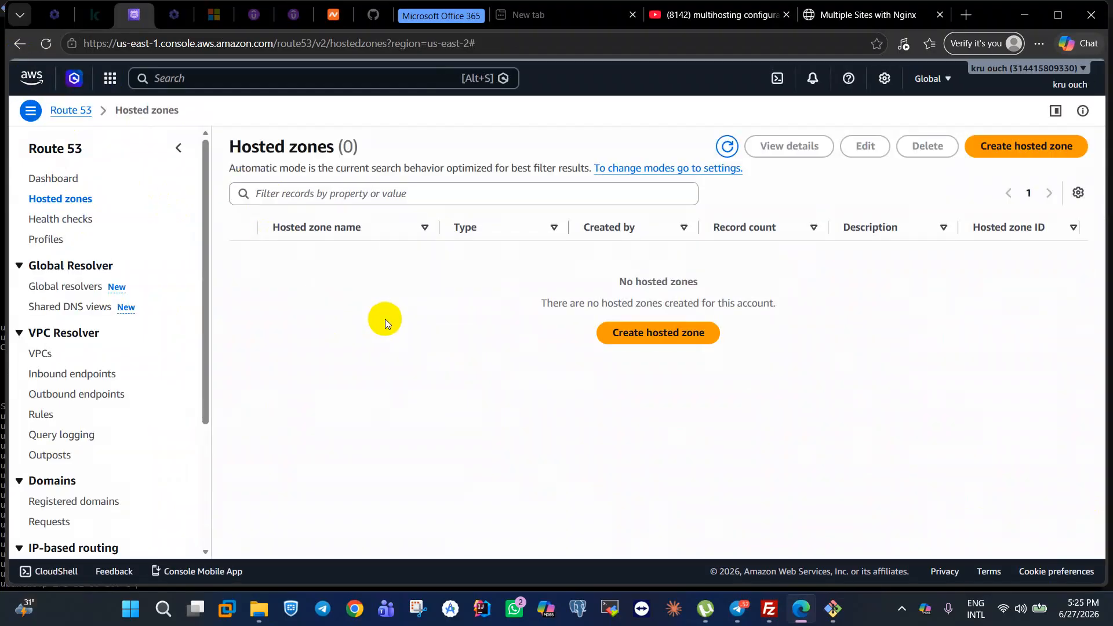
click(691, 332)
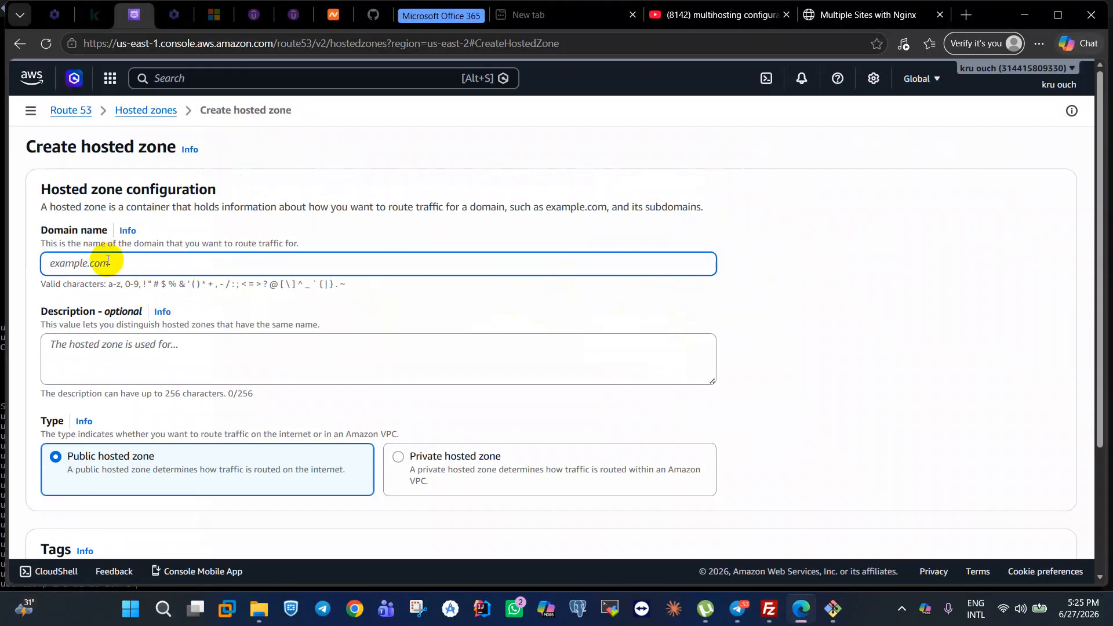
text(chochchong.online)
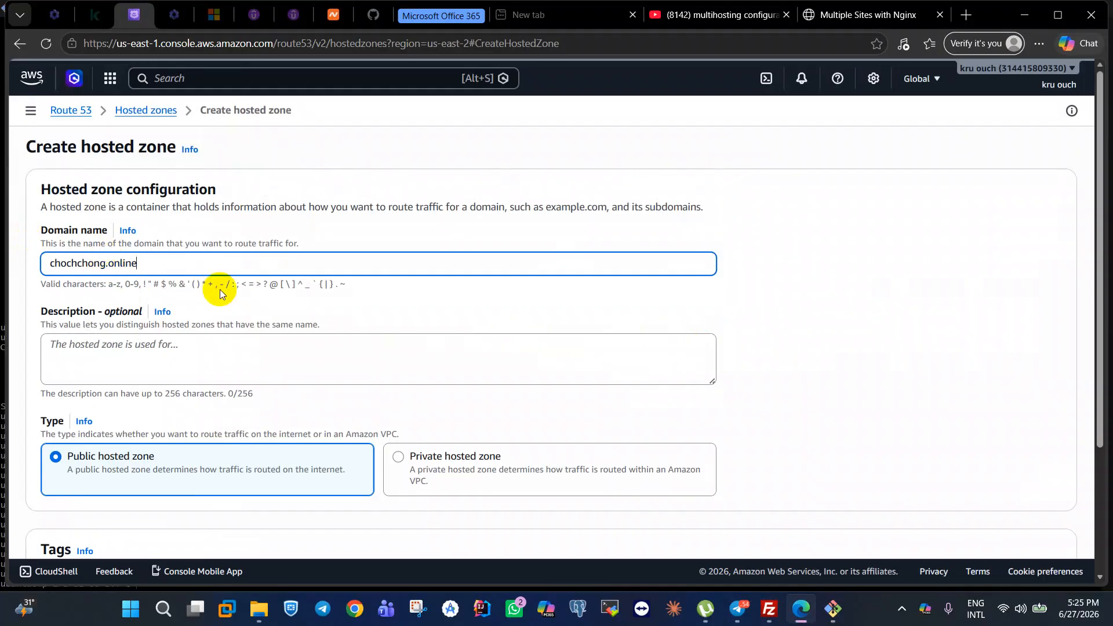
scroll(220, 293, down, 3)
scroll(220, 293, up, 3)
scroll(220, 293, down, 3)
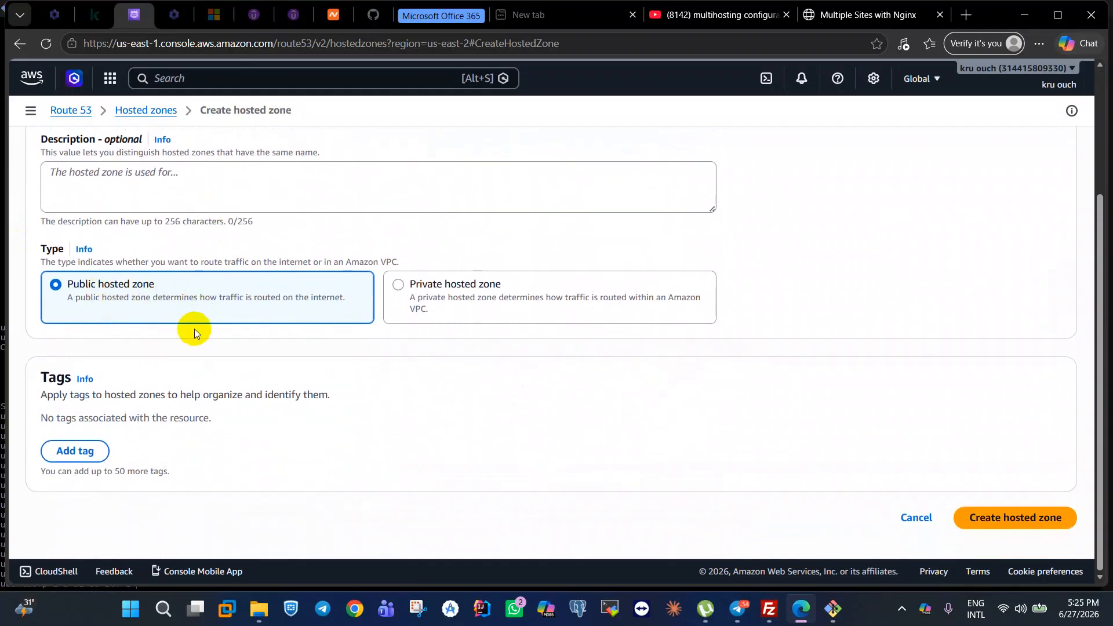
scroll(251, 364, up, 3)
scroll(252, 364, down, 3)
scroll(252, 362, up, 3)
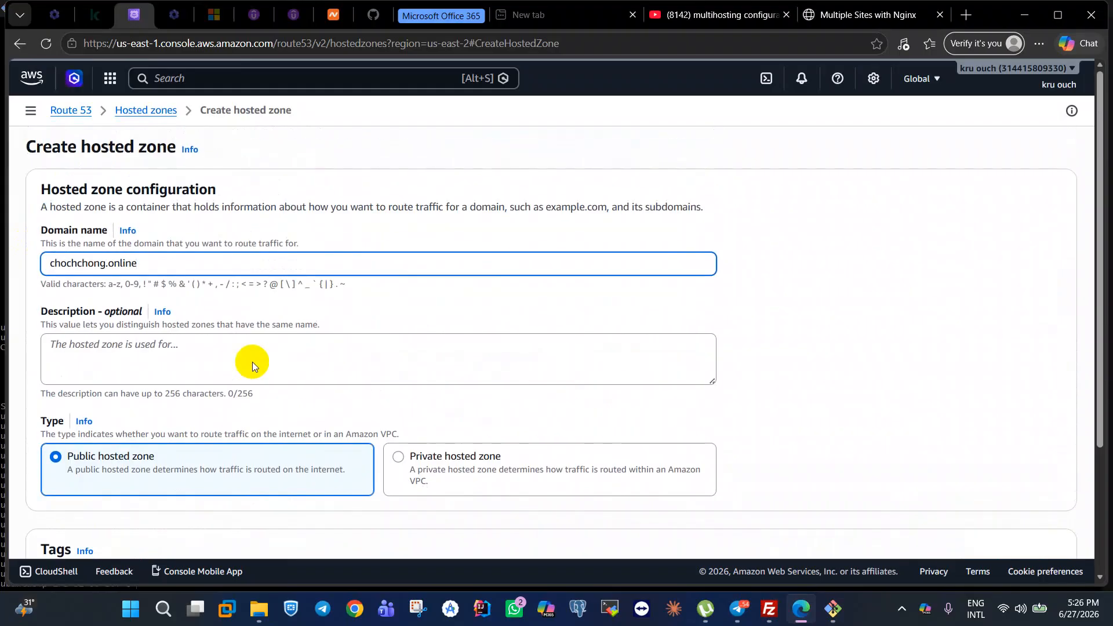
scroll(252, 361, down, 3)
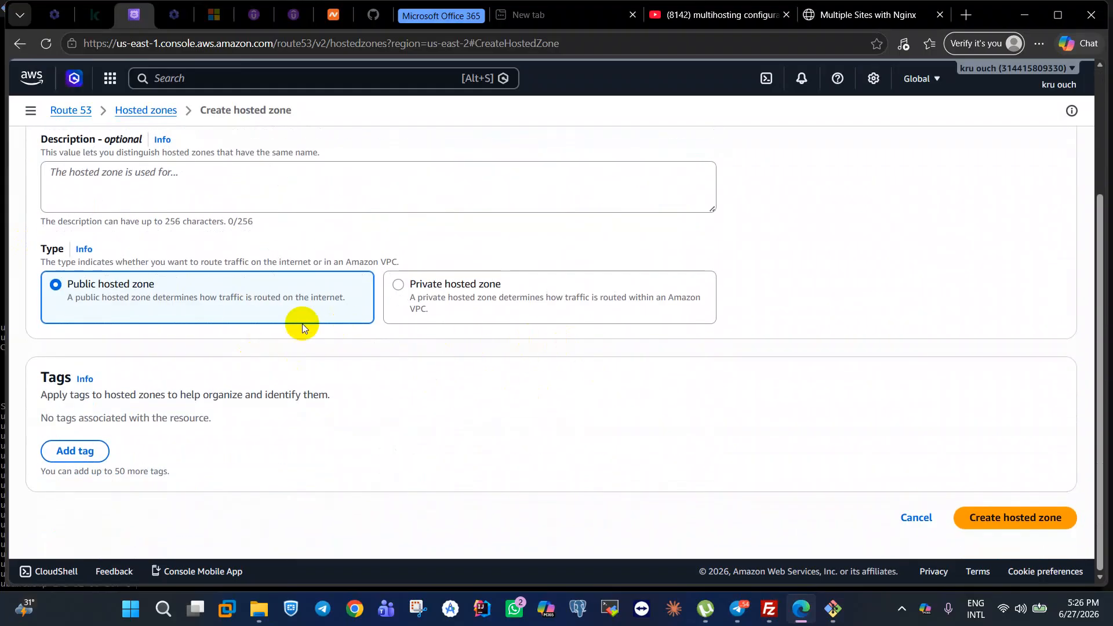
scroll(298, 323, up, 3)
scroll(348, 356, down, 3)
click(991, 530)
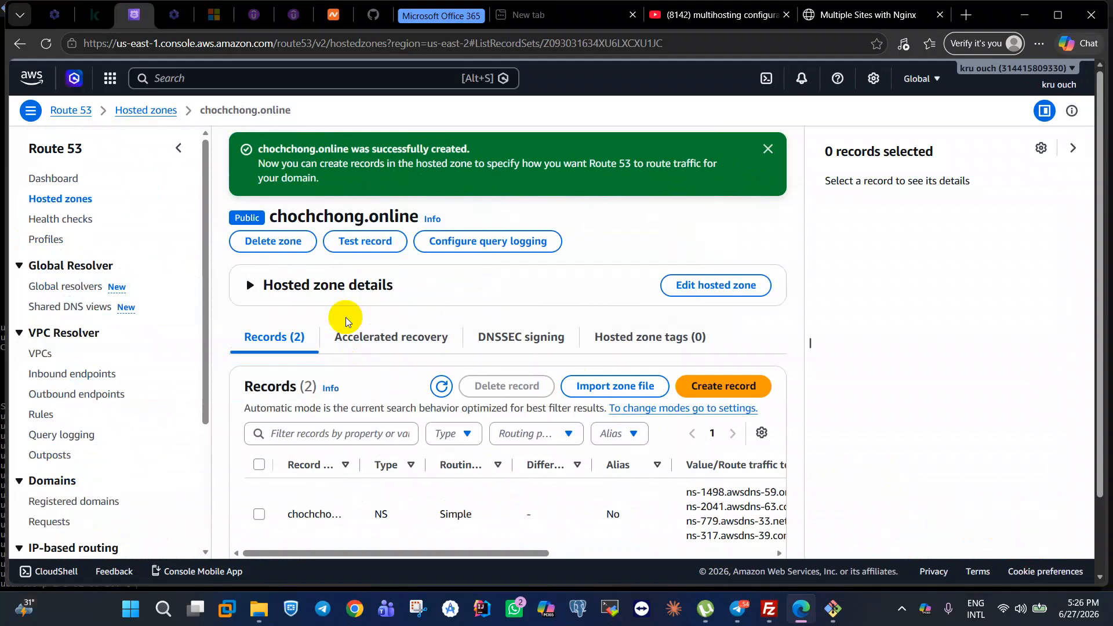
Examine the chochchong.online zone's records, especially the name servers listed in the NS record.
scroll(347, 322, down, 1)
drag(360, 393, 442, 410)
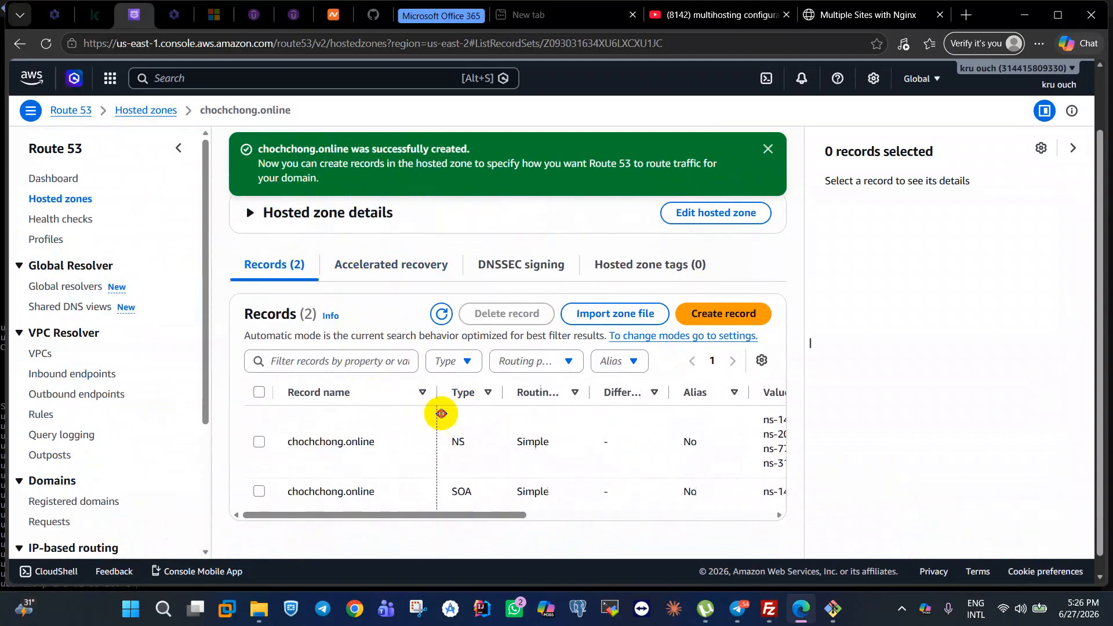
scroll(462, 432, down, 1)
scroll(462, 430, up, 1)
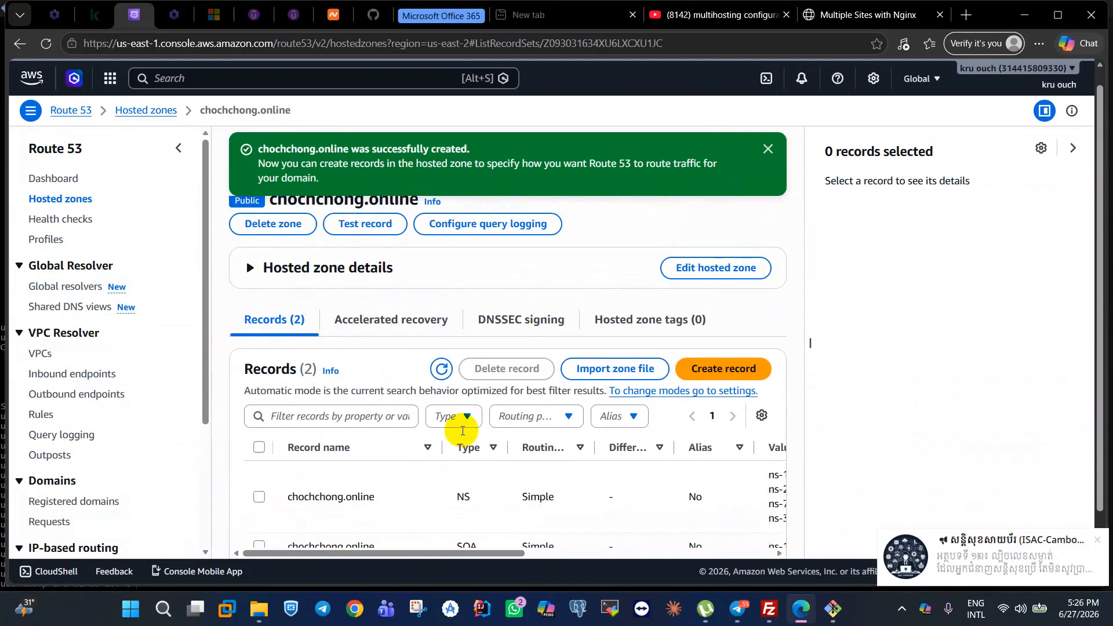
scroll(462, 430, down, 1)
click(1099, 541)
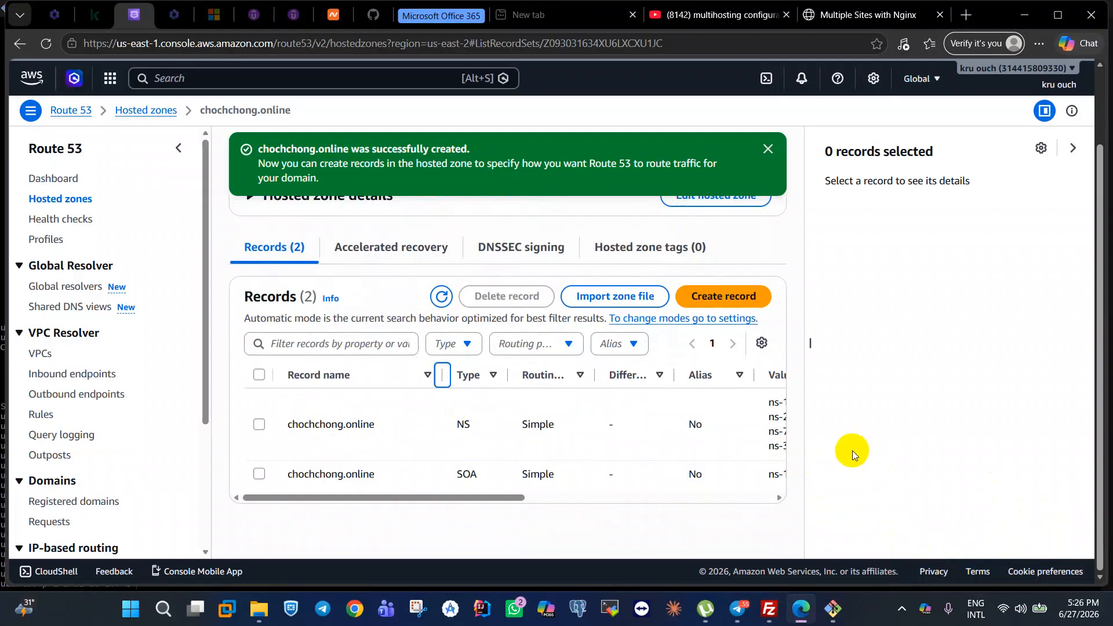
scroll(525, 452, up, 1)
scroll(522, 449, down, 1)
drag(506, 499, 662, 500)
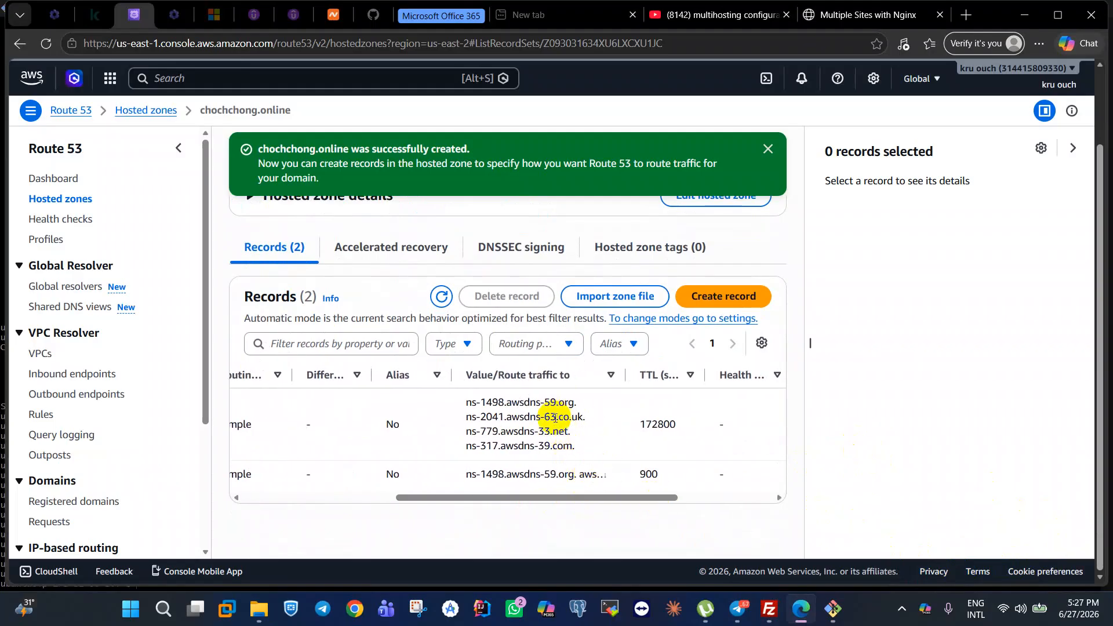
drag(464, 394, 571, 448)
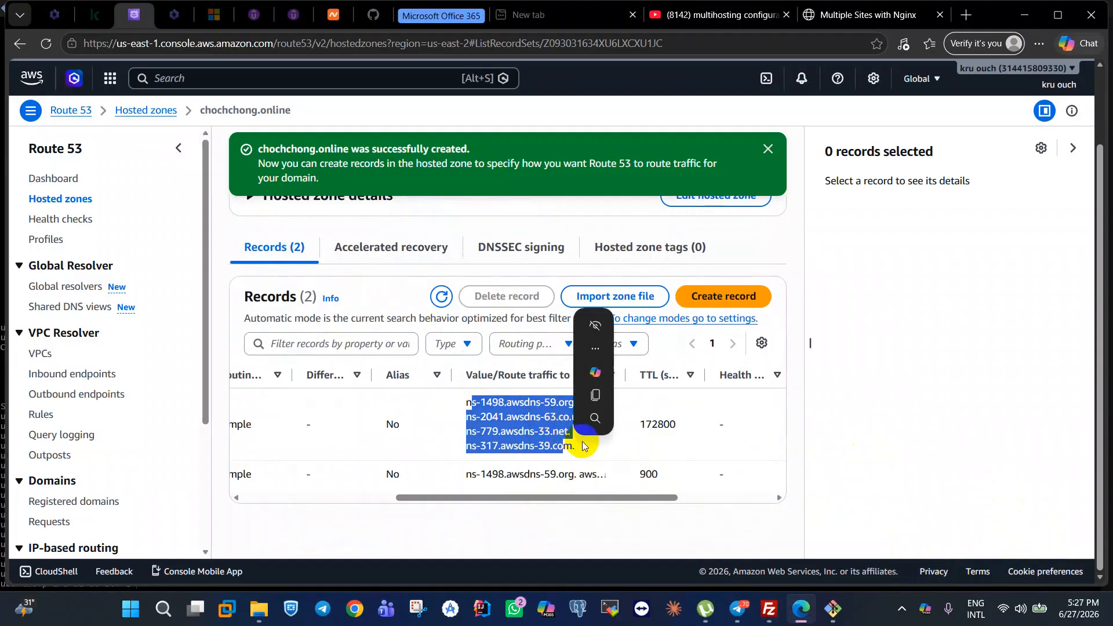
click(587, 451)
scroll(588, 451, up, 1)
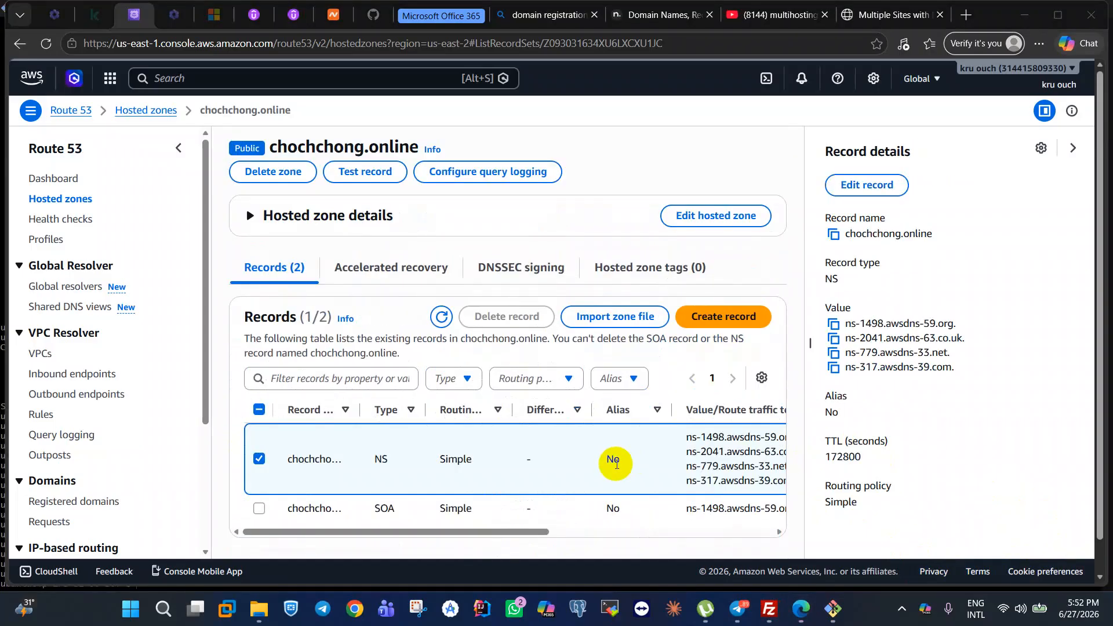
Copy ns-1498.awsdns-59.org from the NS record's details and enter it as Nameserver 1 for chochchong.online in Namecheap.
scroll(611, 461, down, 1)
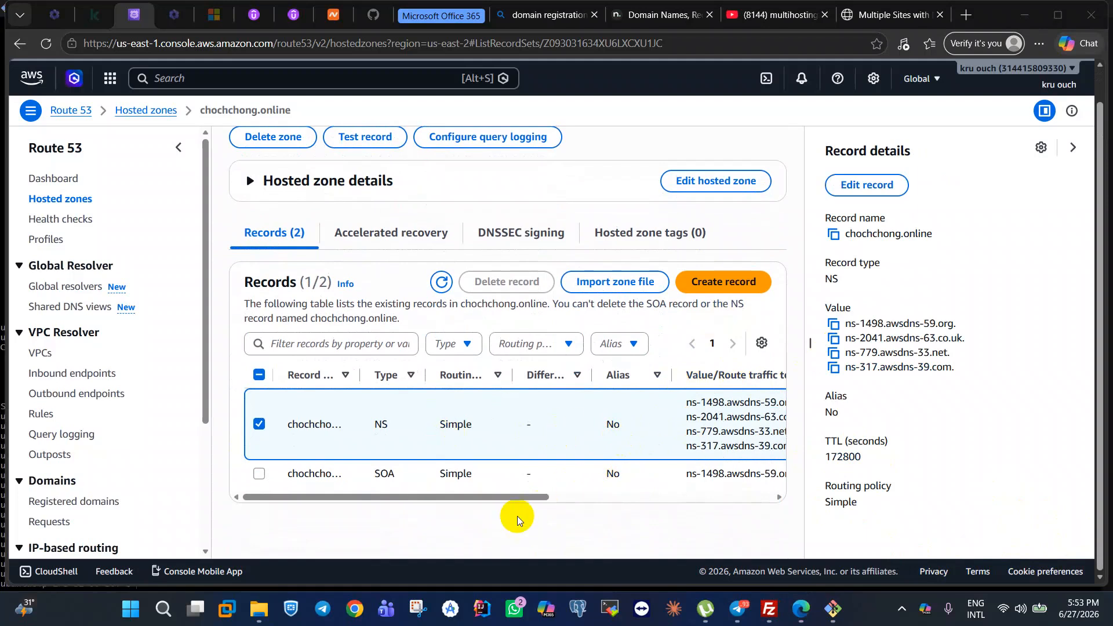
drag(487, 499, 588, 499)
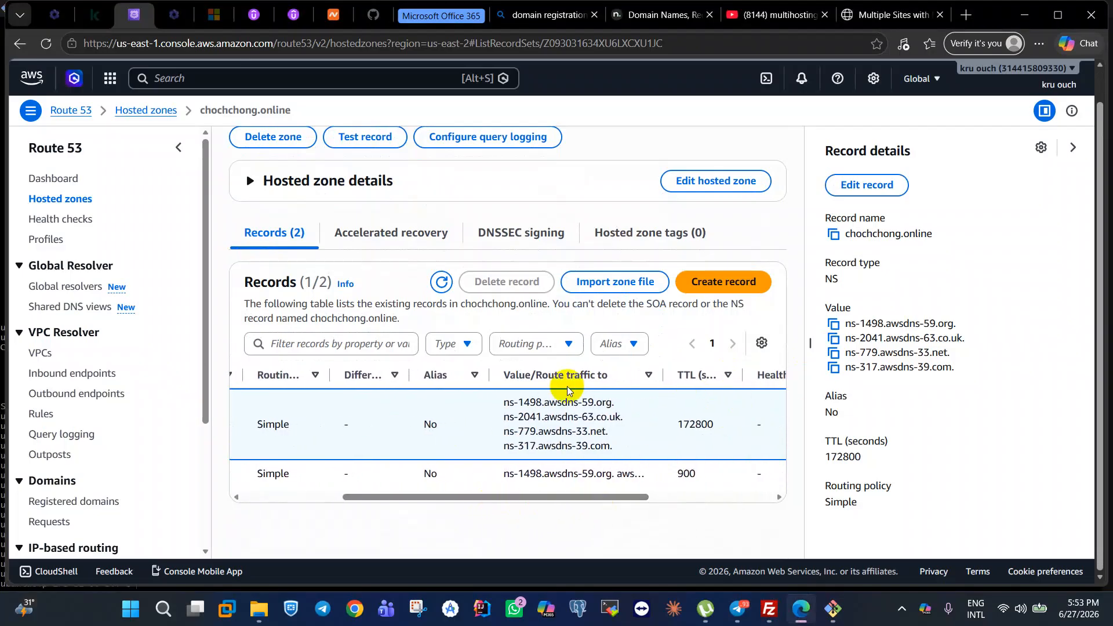
drag(591, 497, 648, 489)
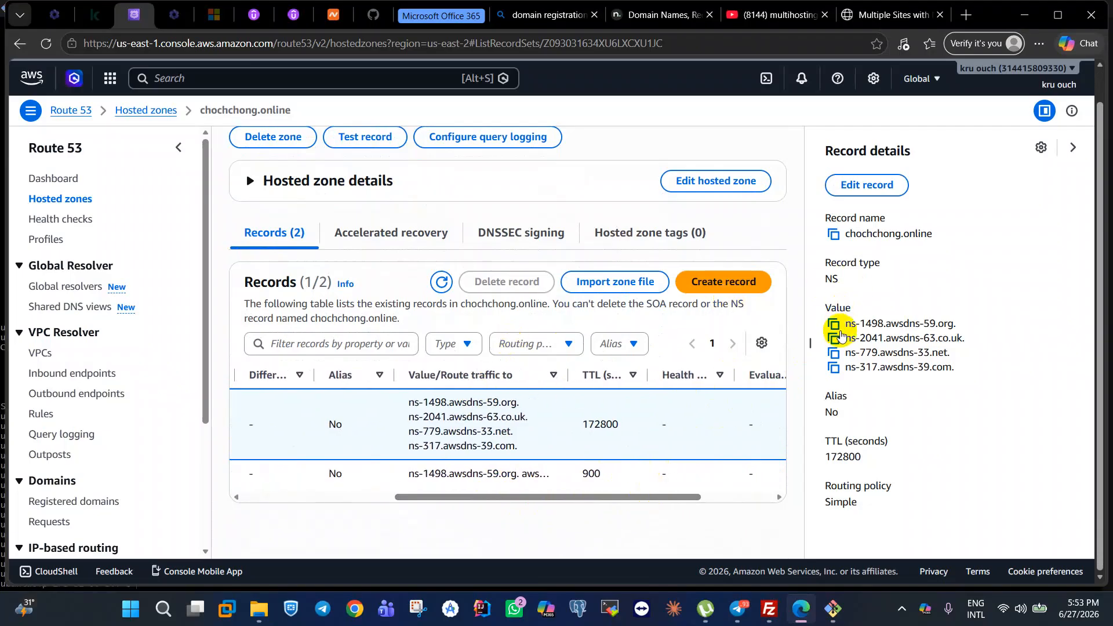
click(834, 324)
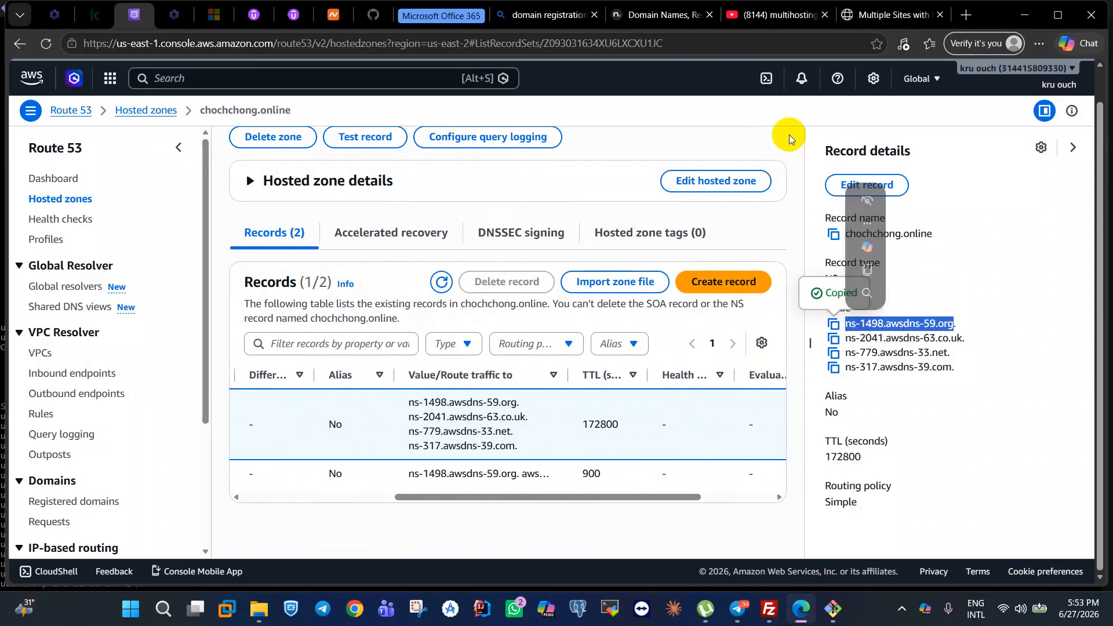
click(333, 15)
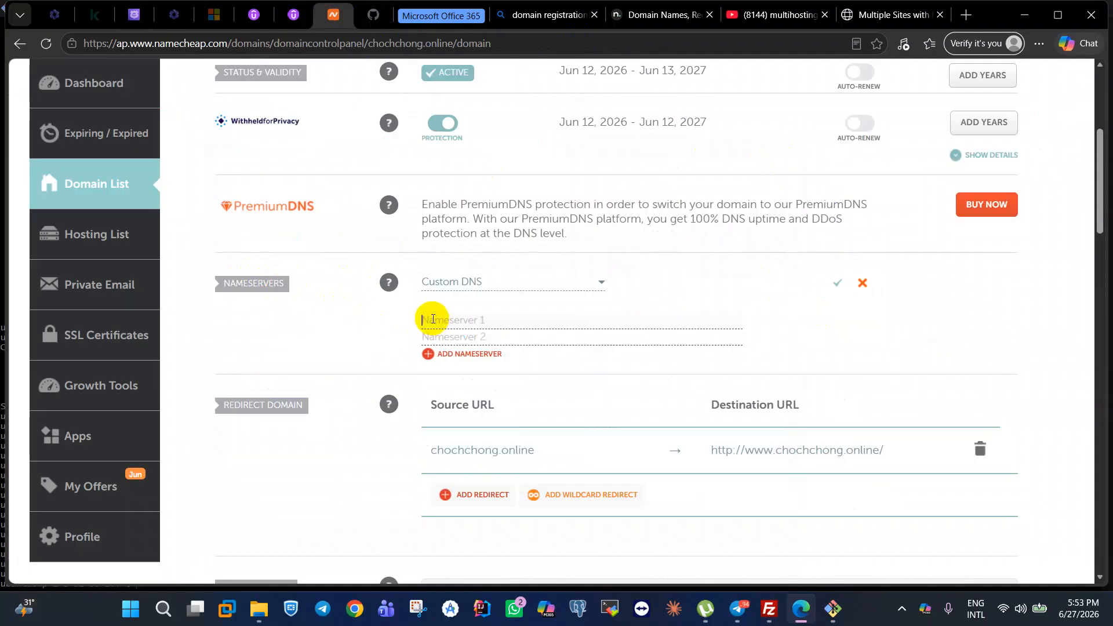
key(ctrl+v)
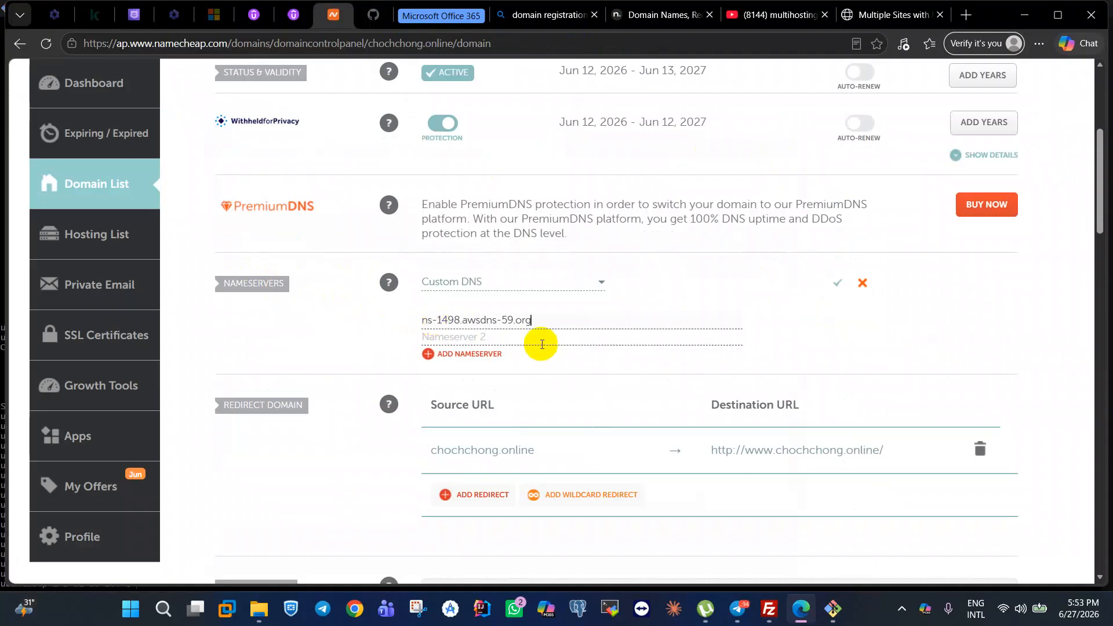
click(837, 283)
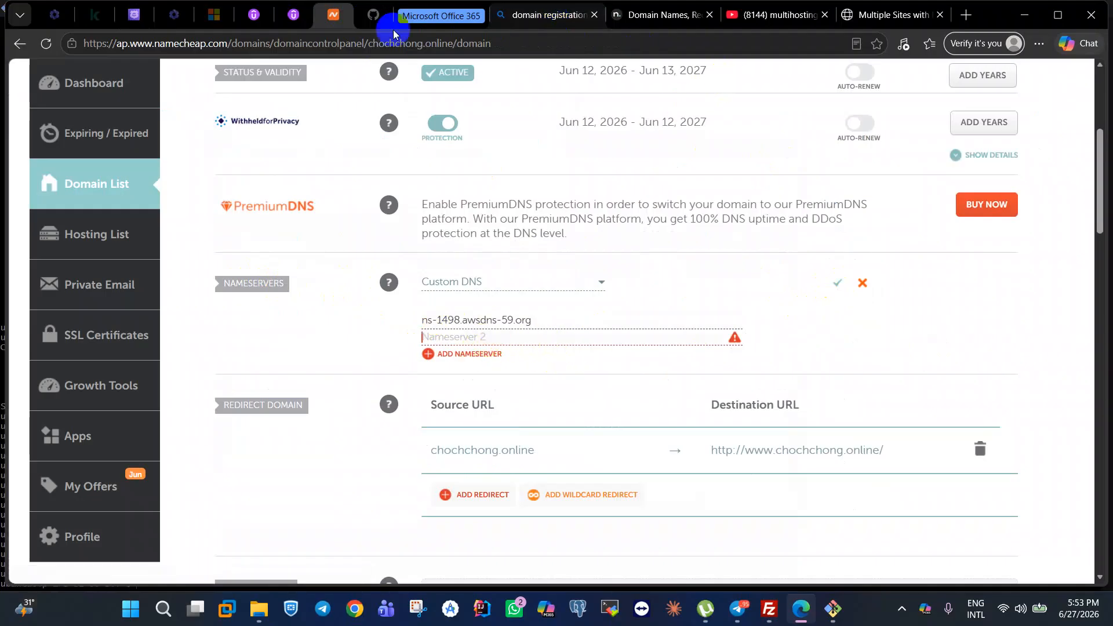
Copy ns-2041.awsdns-63.co.uk from the Route 53 NS record, enter it as Nameserver 2 in Namecheap, and save the custom DNS.
click(132, 17)
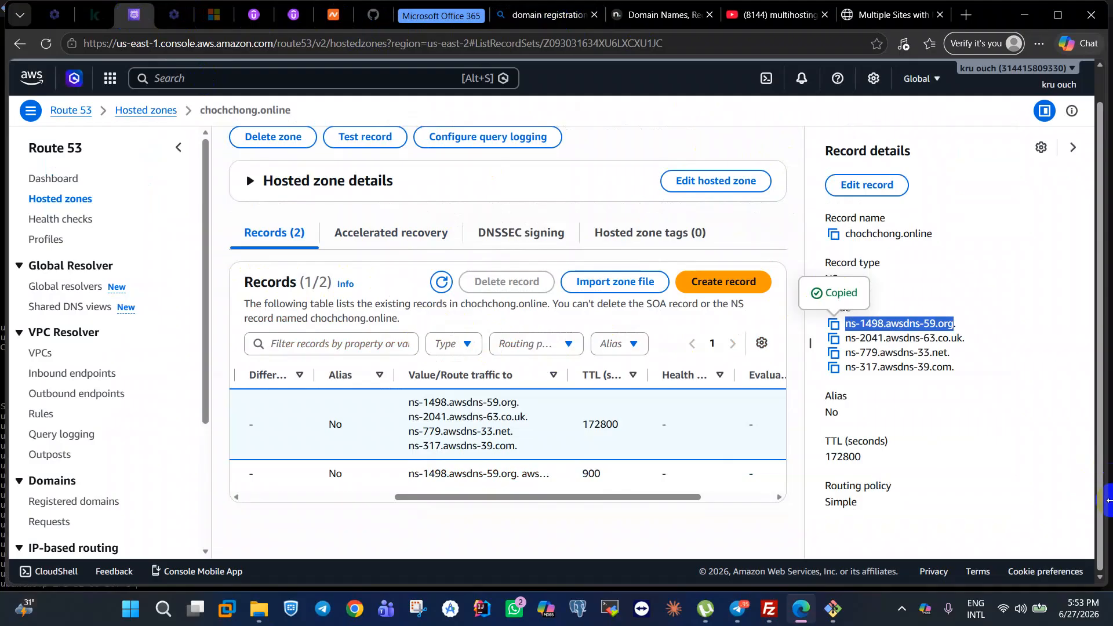
click(833, 338)
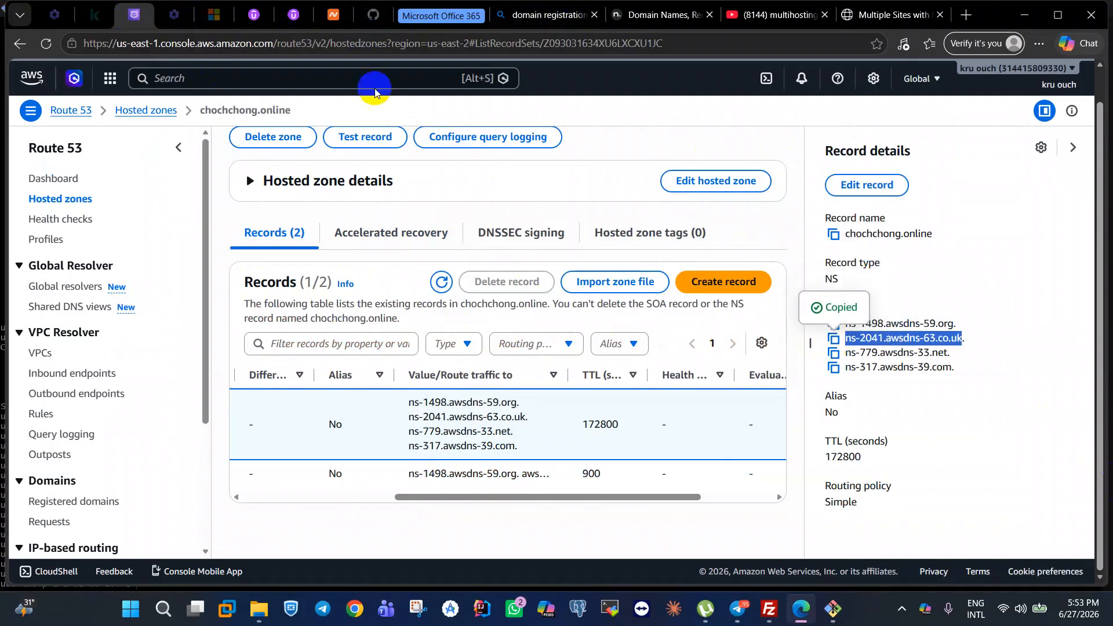
click(331, 16)
key(ctrl+v)
click(833, 294)
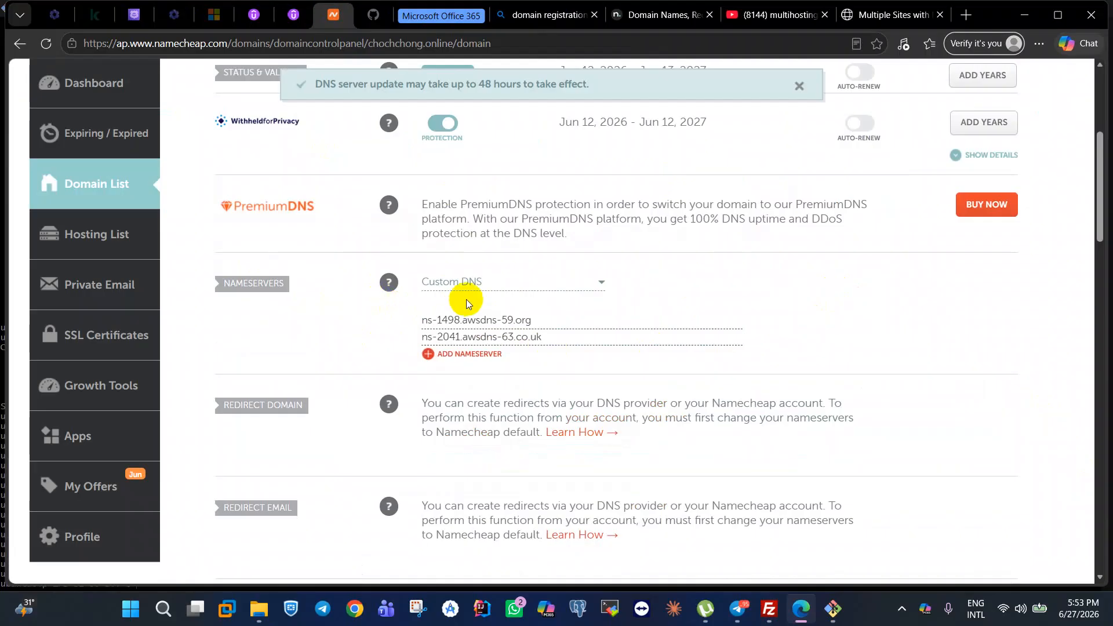
Add a third nameserver in Namecheap with ns-779.awsdns-33.net copied from the Route 53 NS record.
click(453, 353)
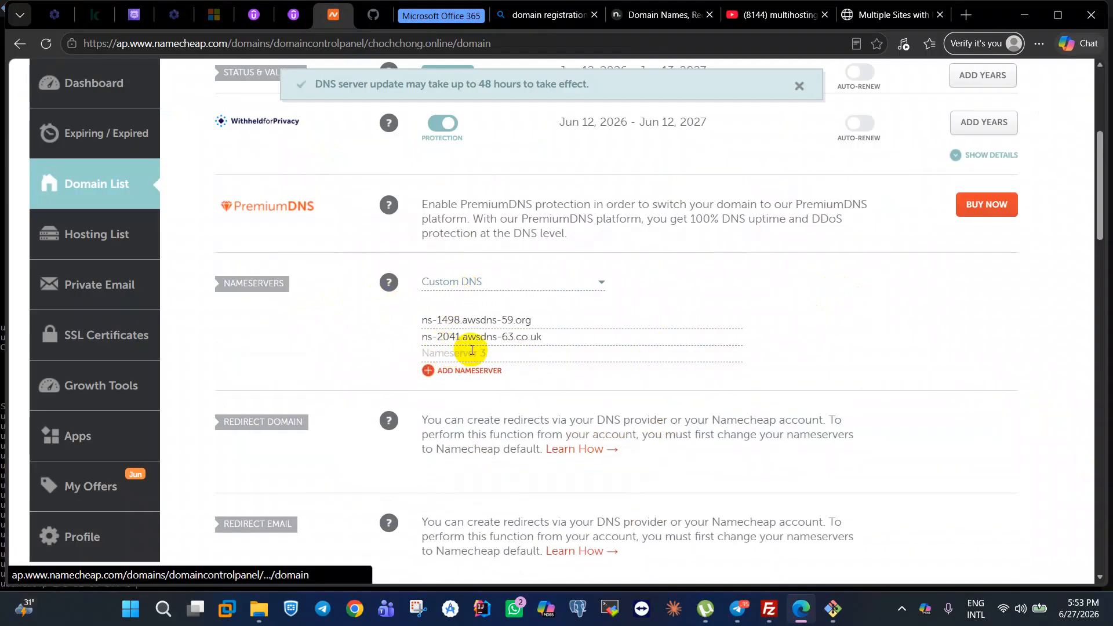
click(134, 14)
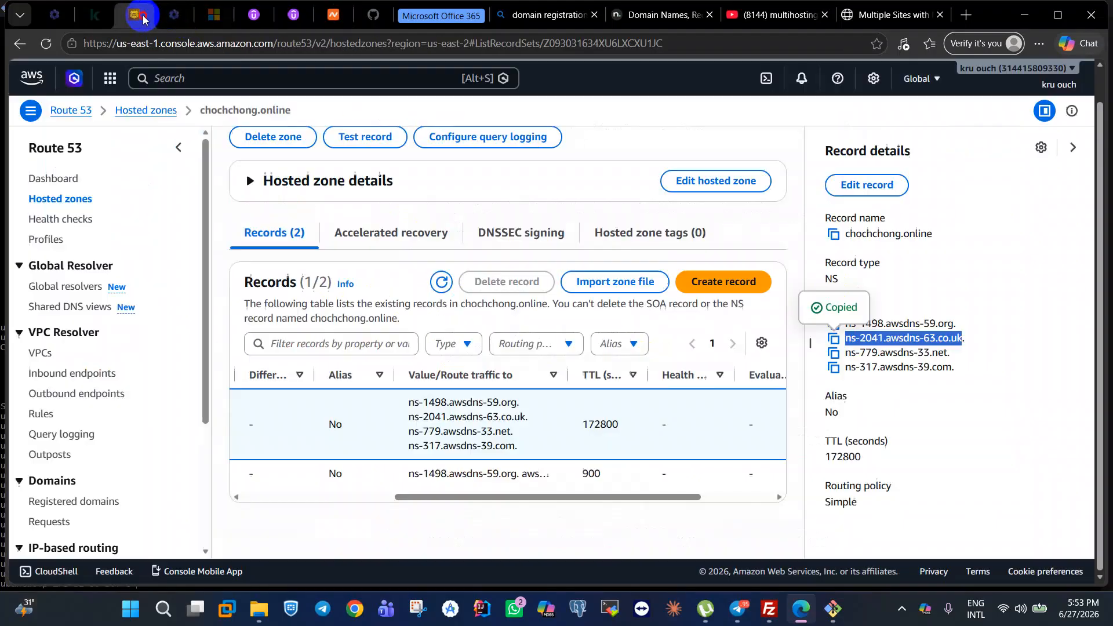
click(833, 353)
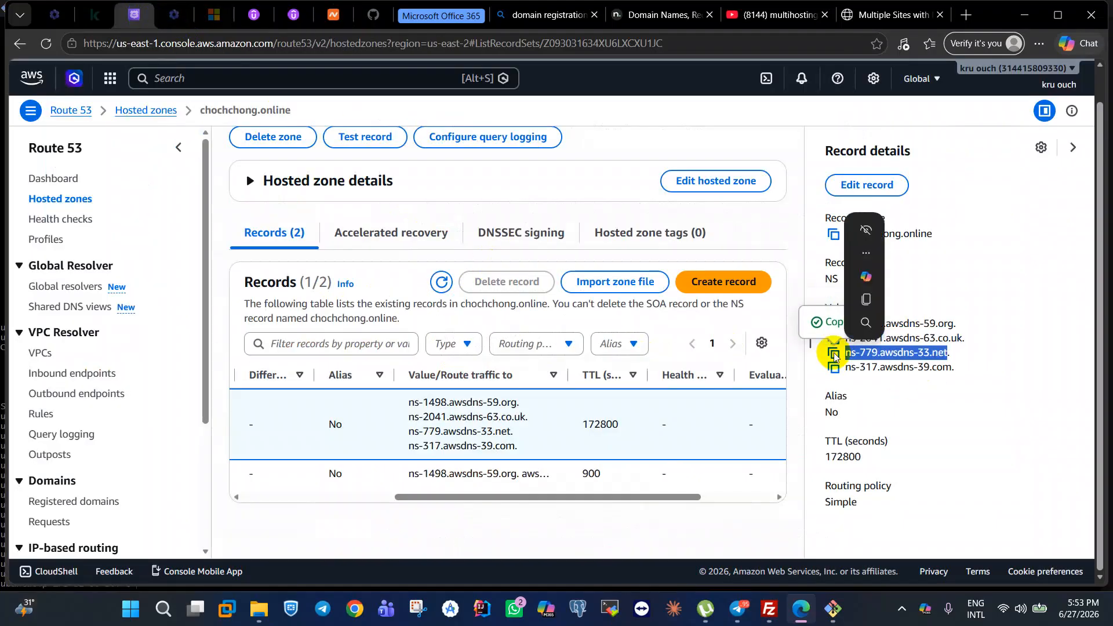
click(333, 15)
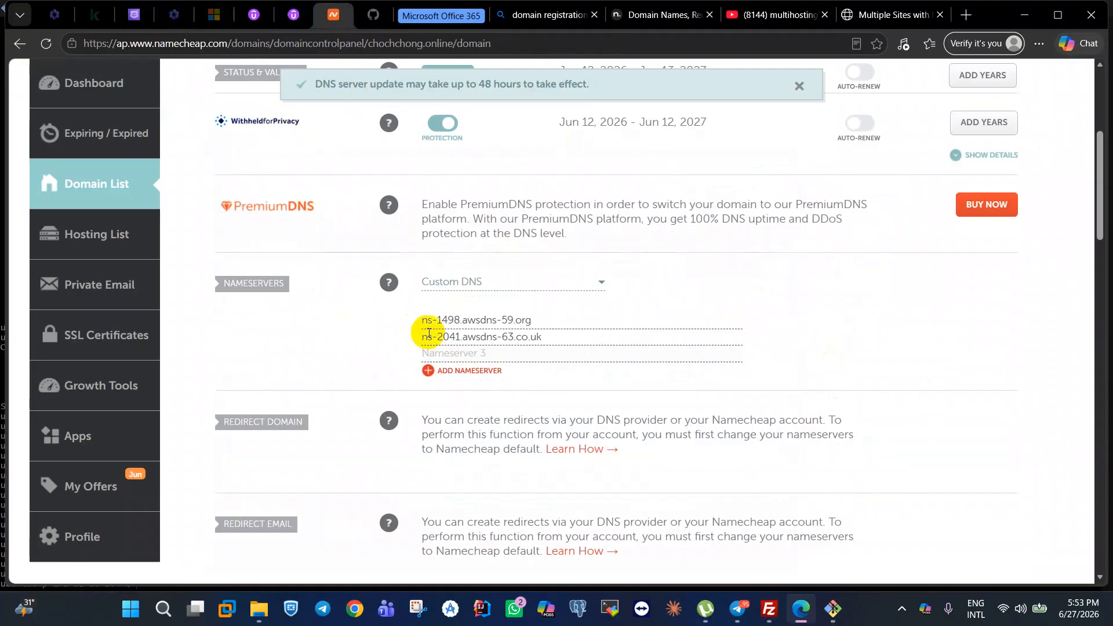
Add a fourth nameserver in Namecheap with ns-317.awsdns-39.com copied from the Route 53 NS record, and save the custom DNS.
click(442, 369)
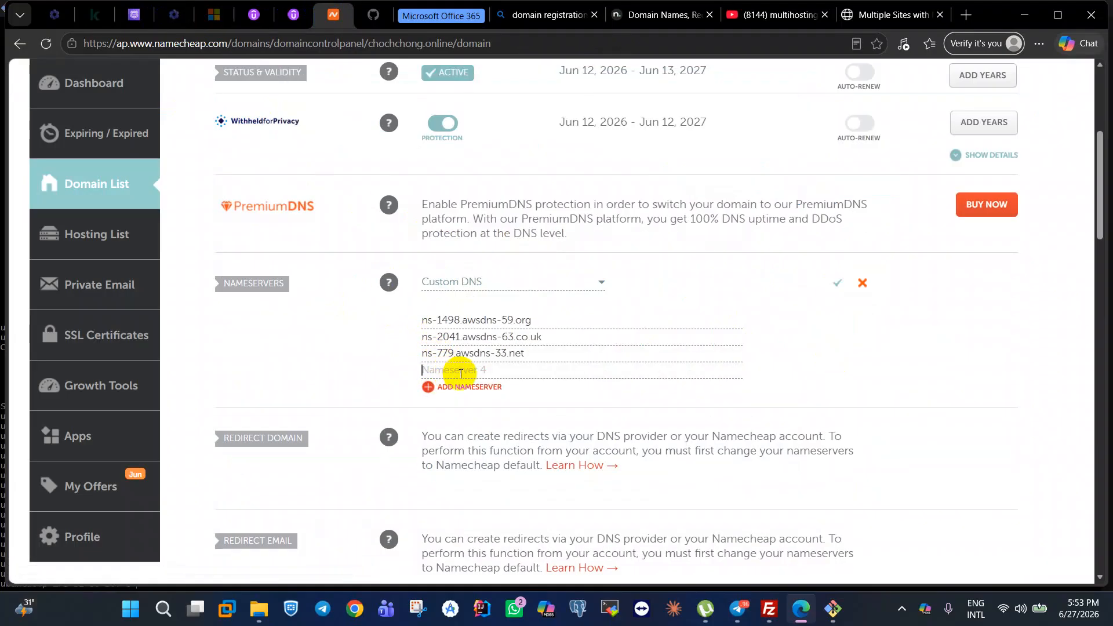
click(134, 15)
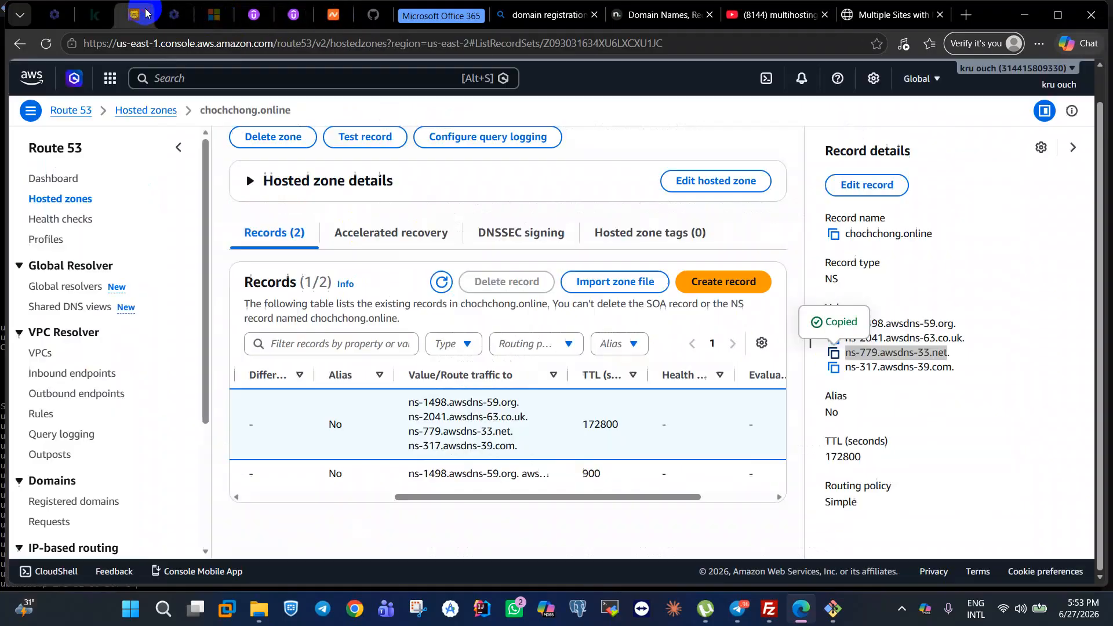
click(833, 368)
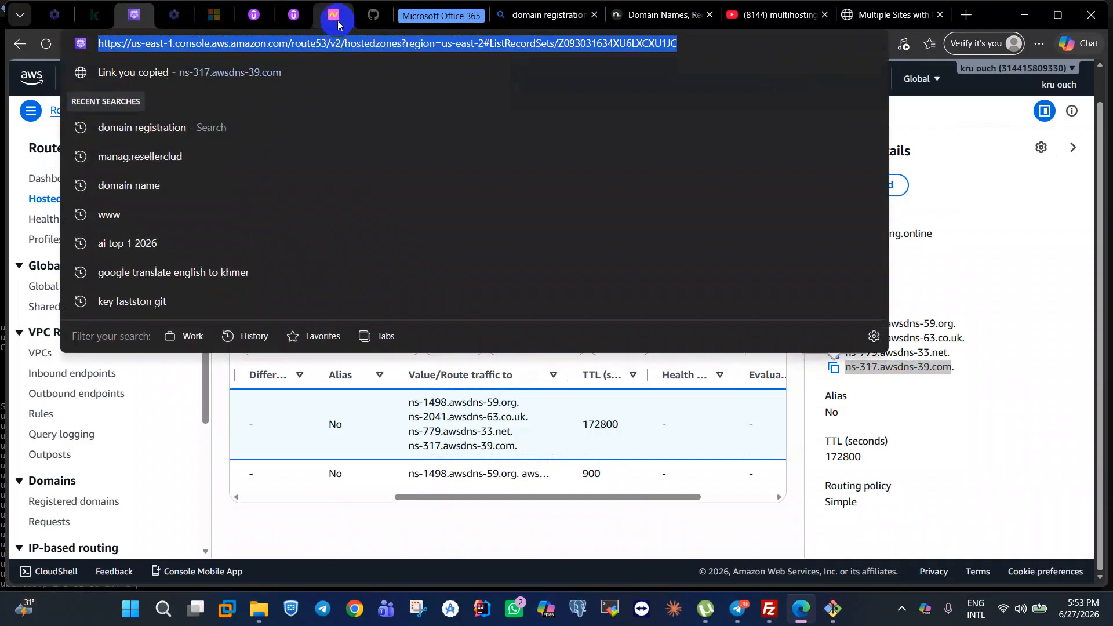
click(333, 15)
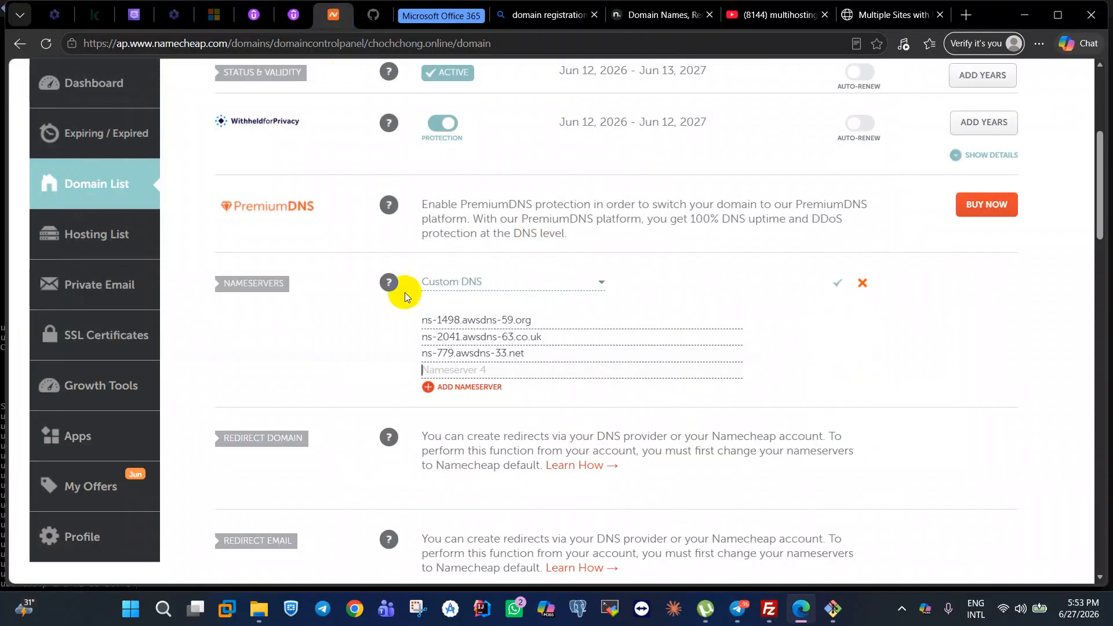
click(456, 371)
key(ctrl+v)
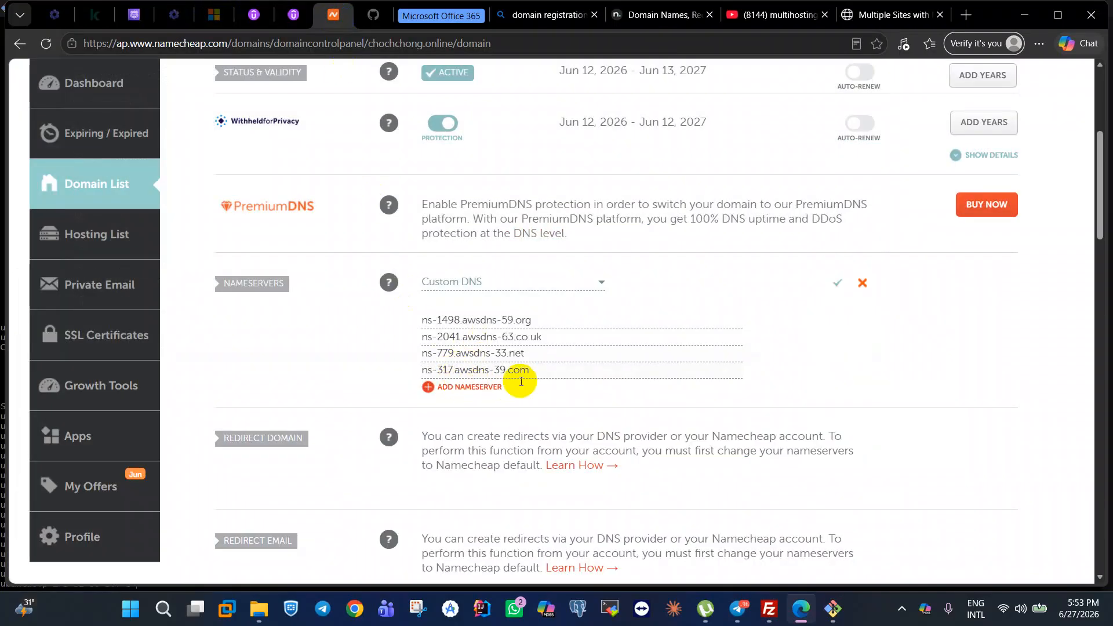
click(838, 282)
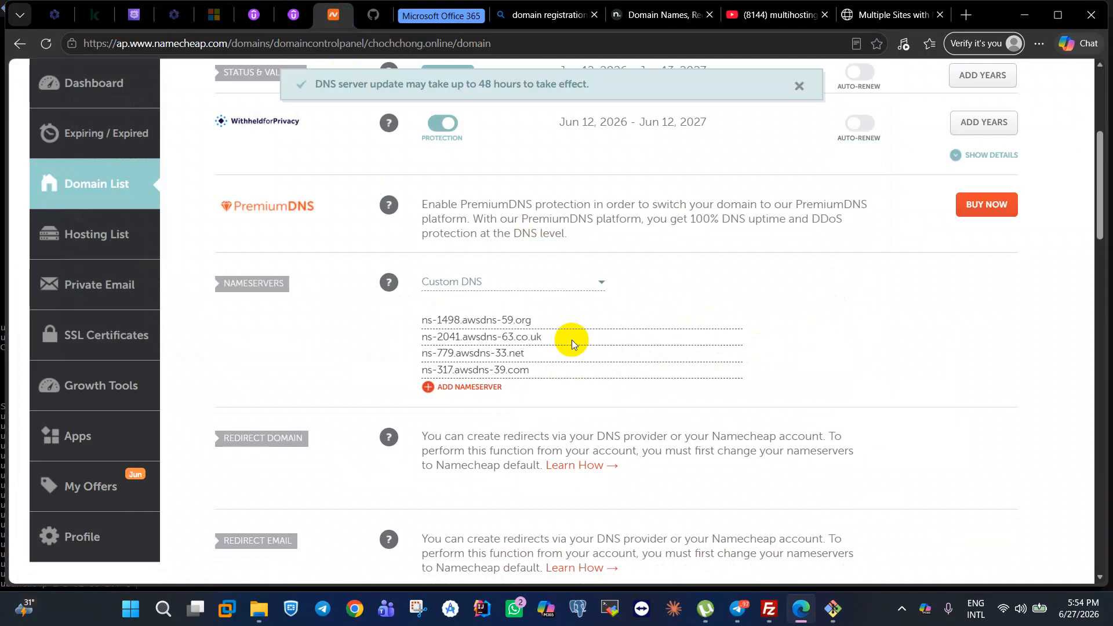
scroll(704, 371, up, 3)
scroll(703, 378, down, 3)
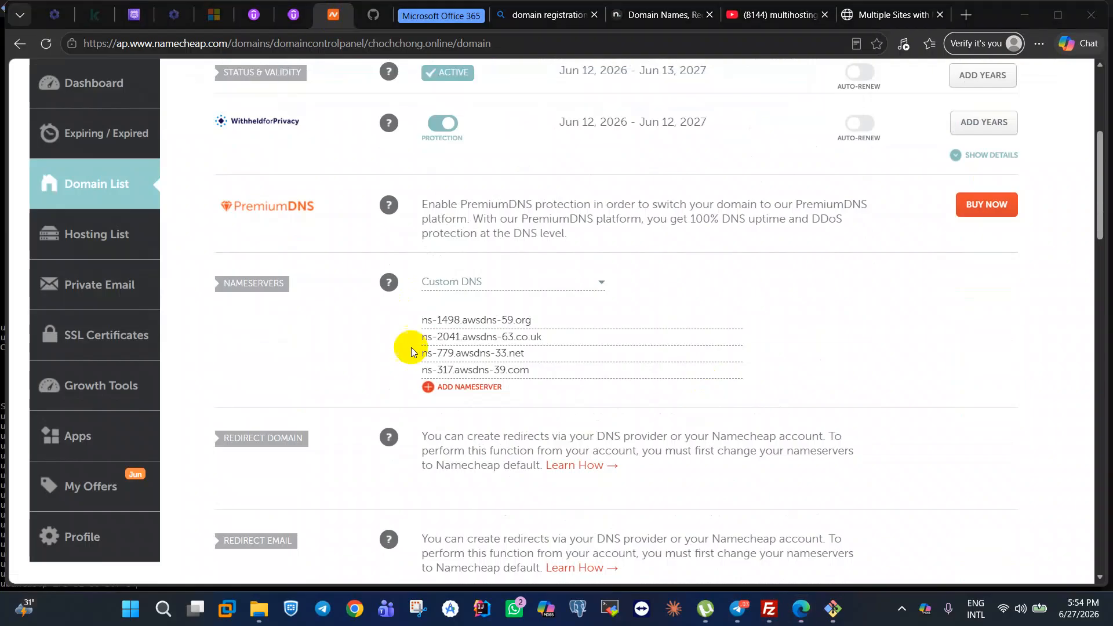
scroll(522, 303, up, 3)
scroll(525, 304, down, 4)
scroll(457, 293, up, 1)
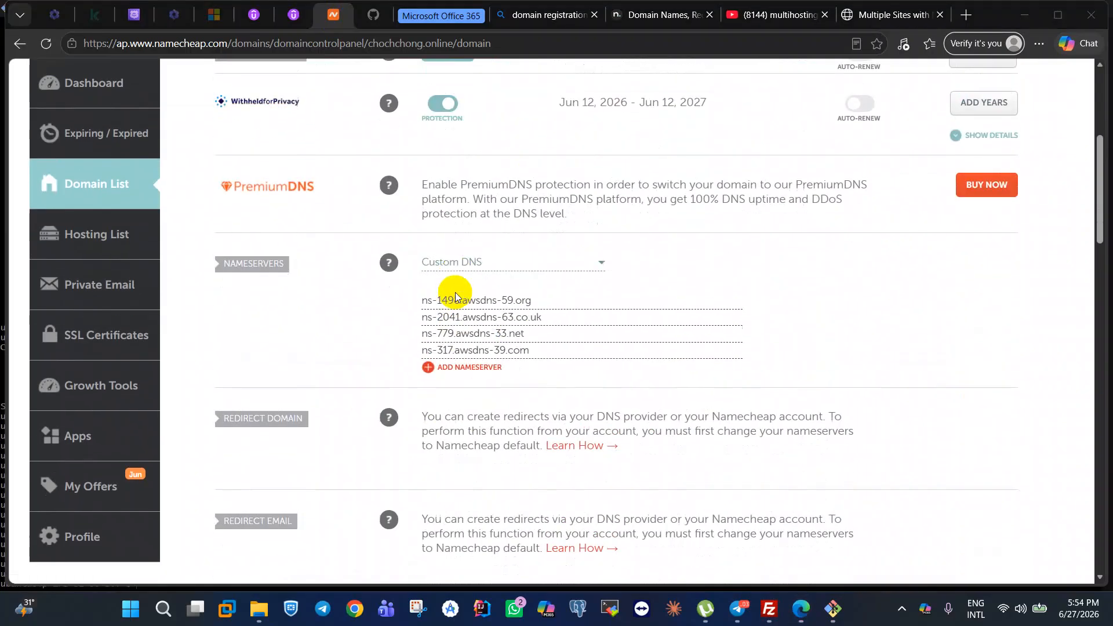
scroll(455, 218, down, 2)
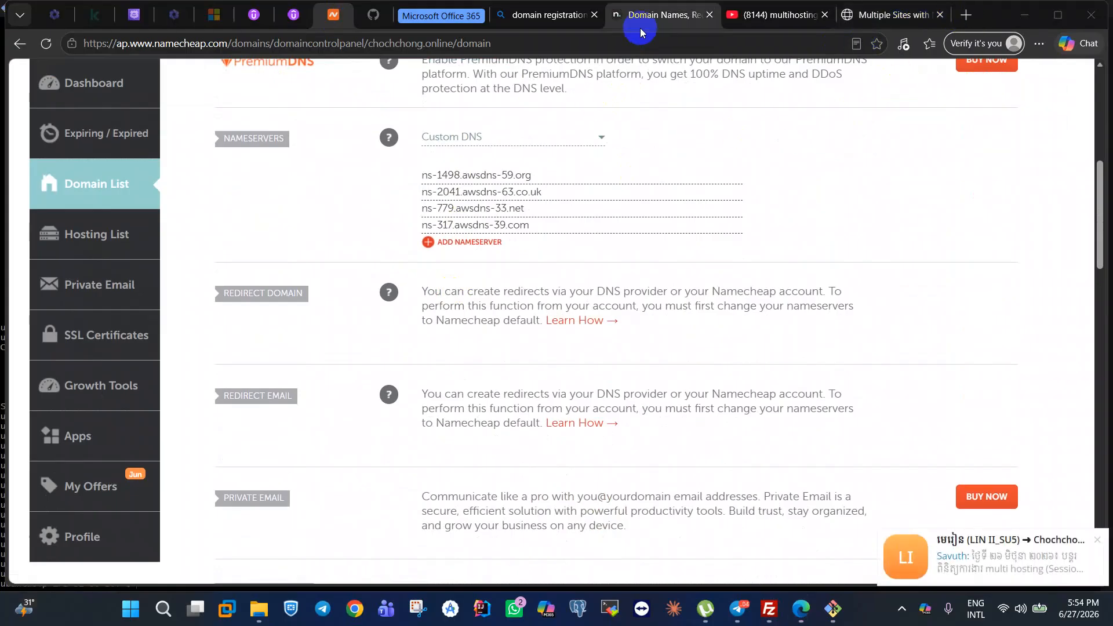
Search the web for "dns checker" and open the DNS Propagation Checker at whatsmydns.net.
click(552, 15)
drag(309, 80, 145, 85)
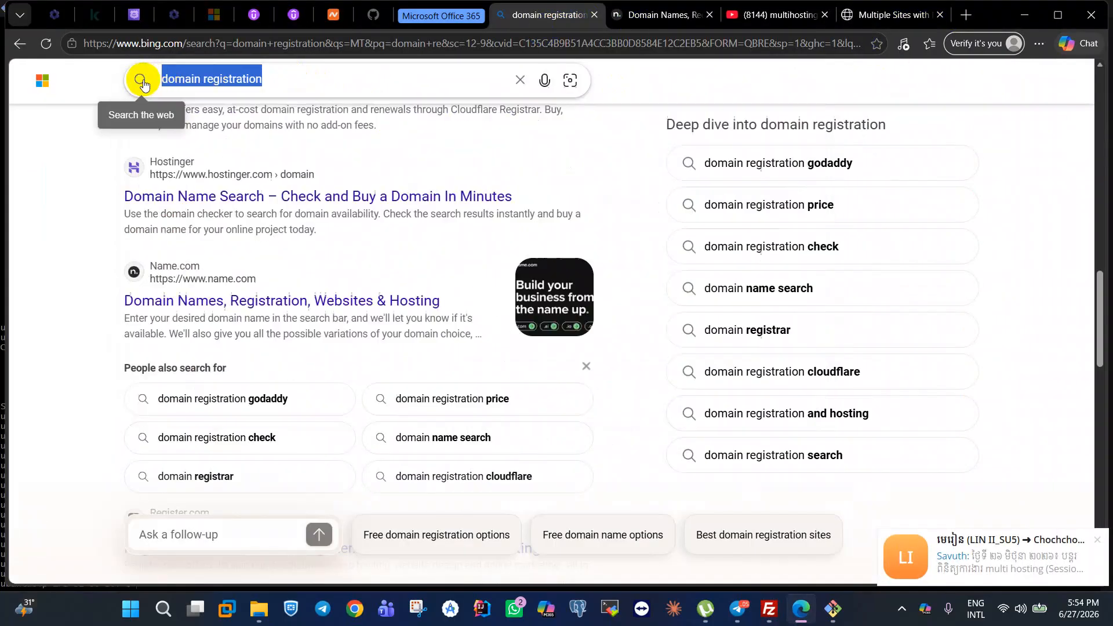
key(BackSpace)
text(dns check)
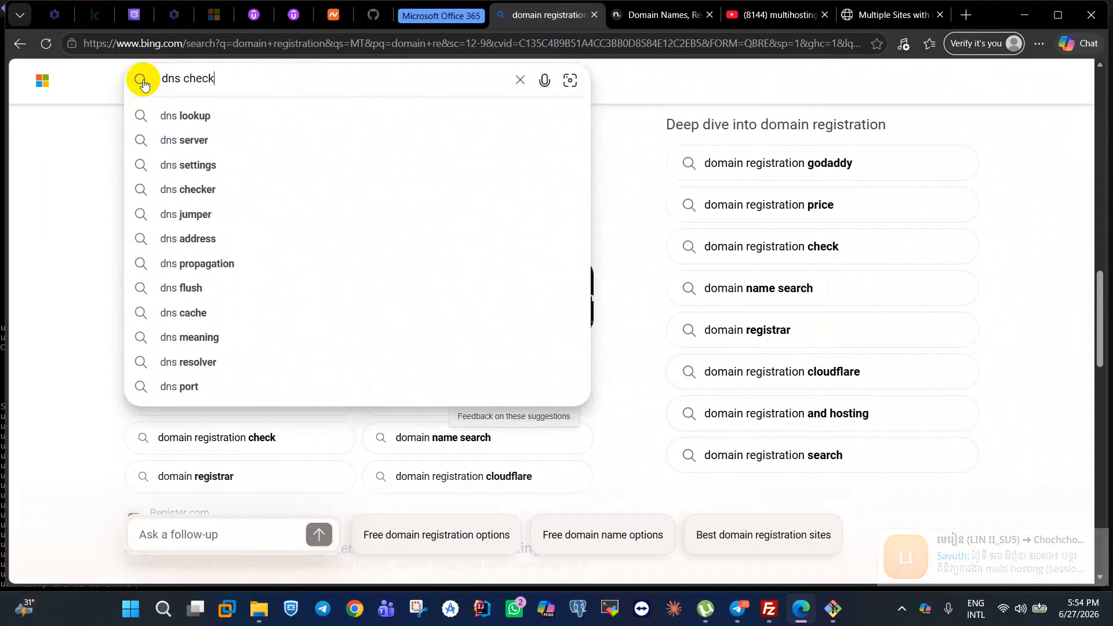
text(er)
click(143, 81)
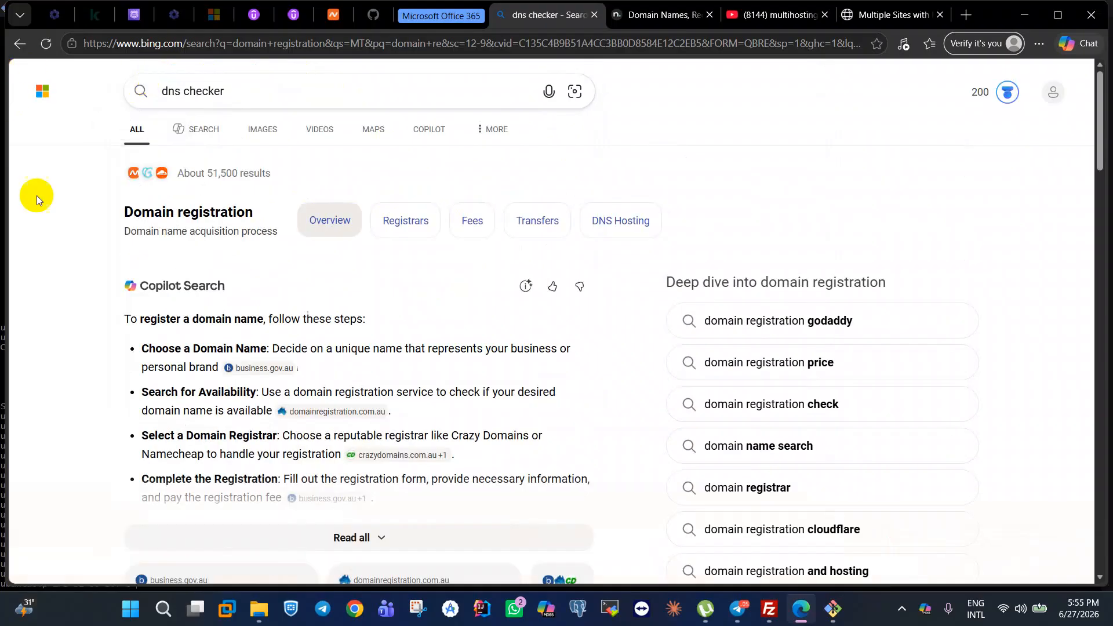
scroll(210, 249, down, 5)
scroll(211, 267, down, 3)
scroll(211, 249, up, 3)
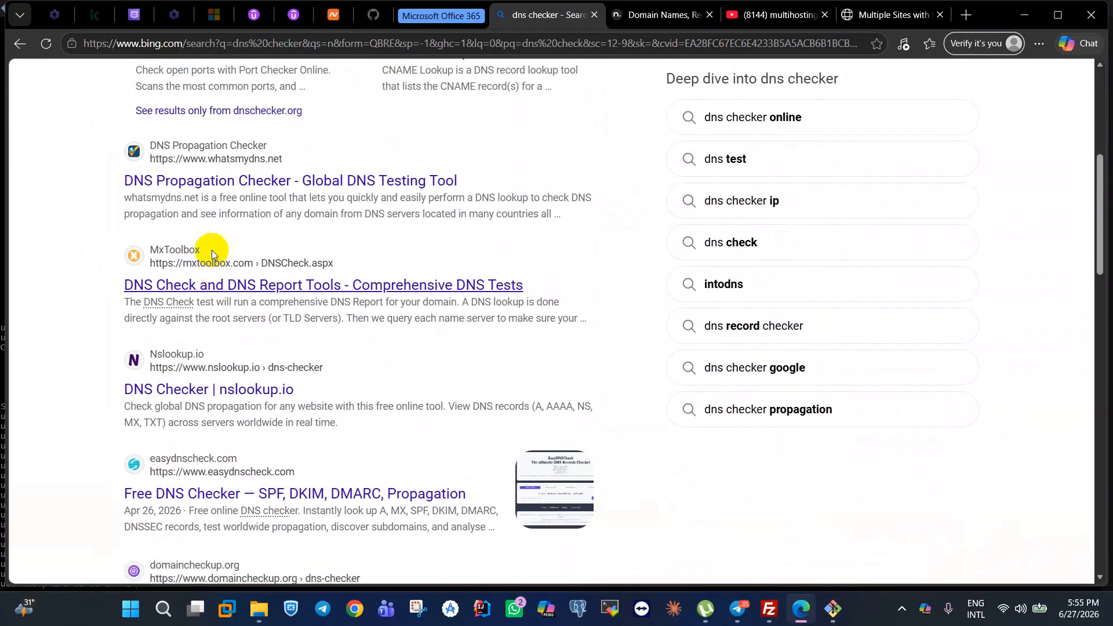
click(270, 185)
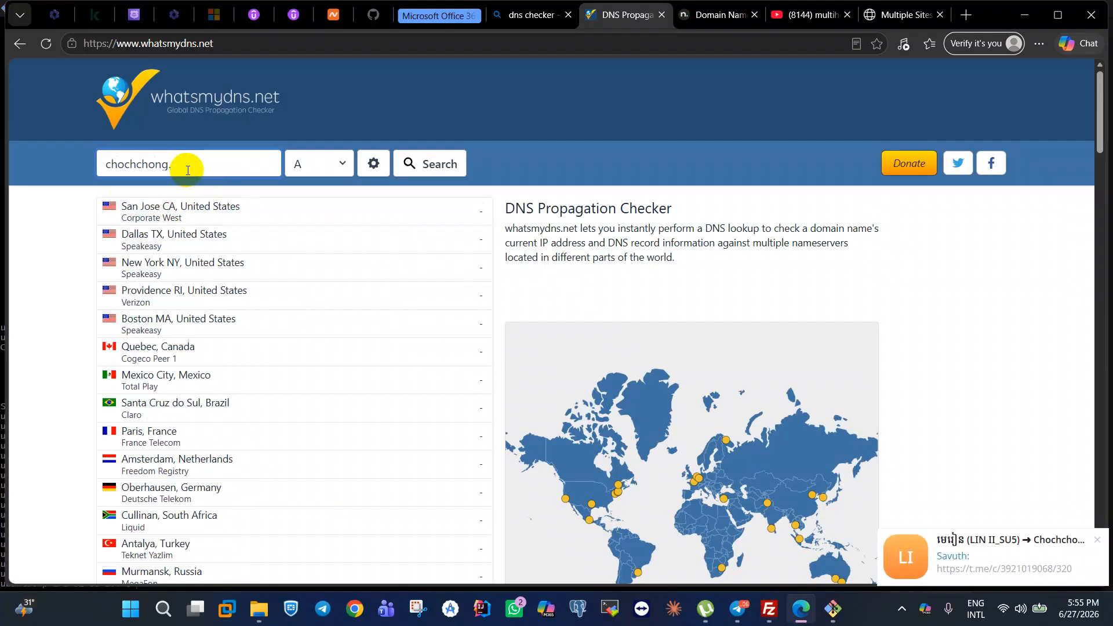
Look up the A record propagation of chochchong.online on whatsmydns.net and check the results for each location.
text(chochchong.online)
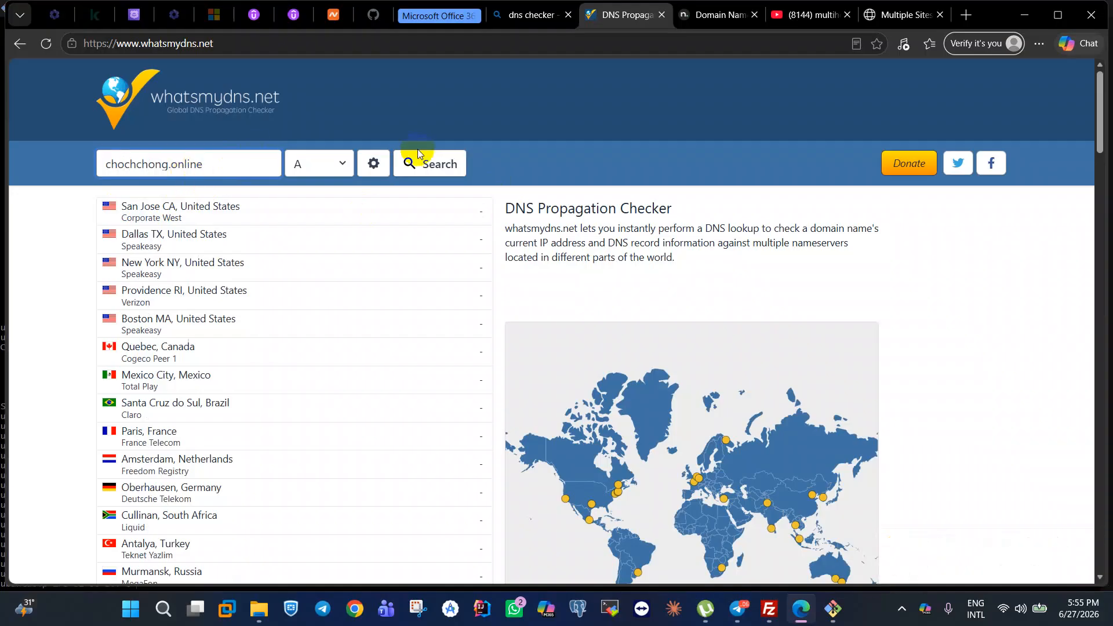
click(342, 166)
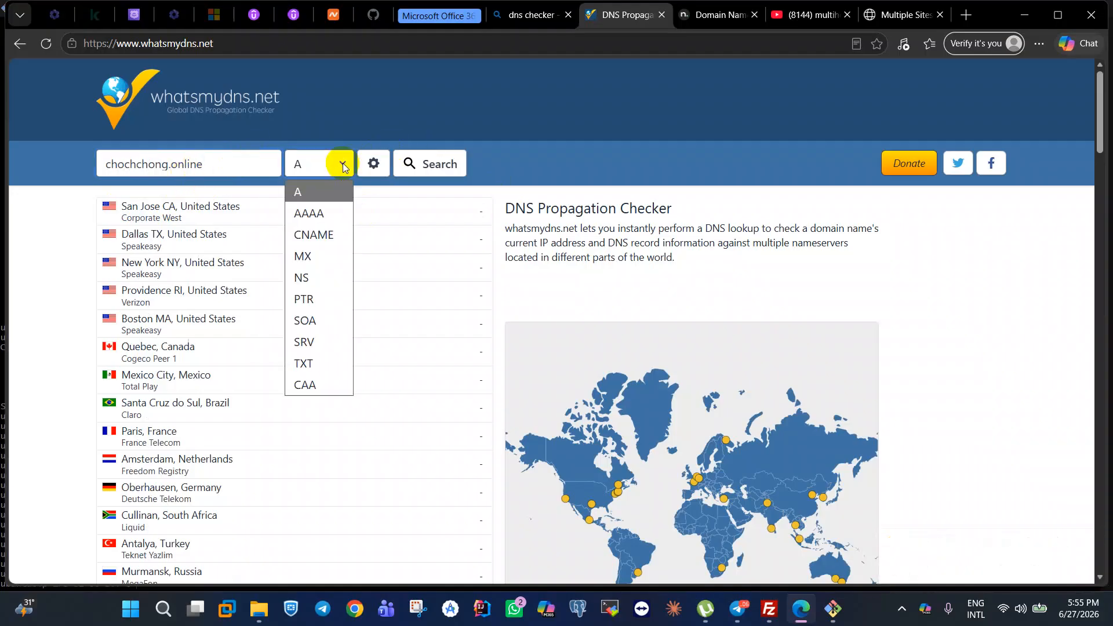
click(343, 164)
click(410, 164)
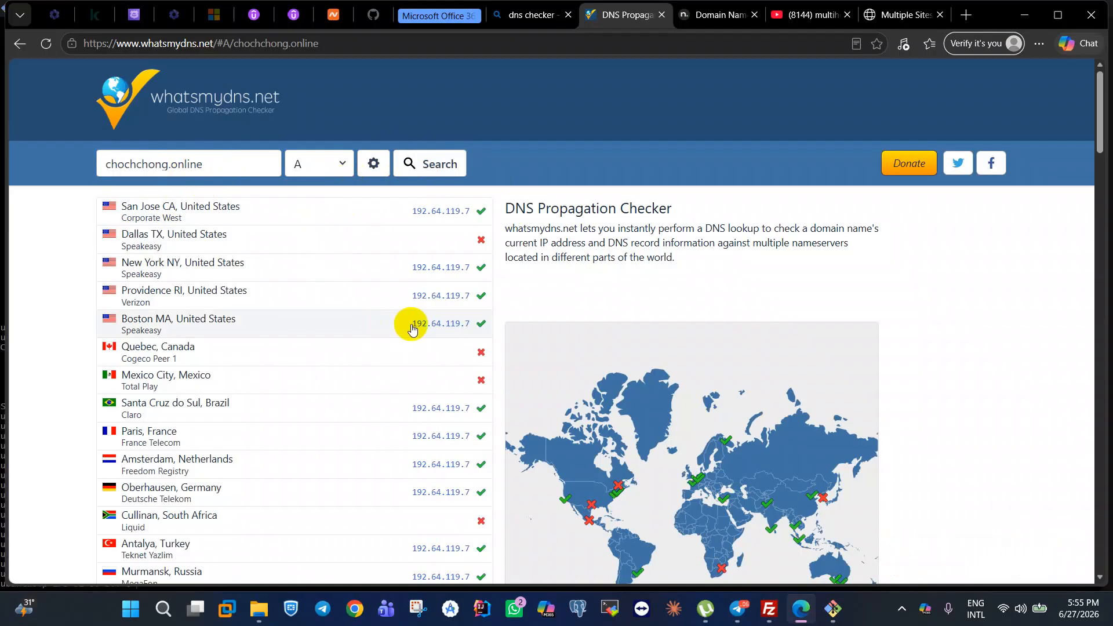
scroll(409, 324, down, 9)
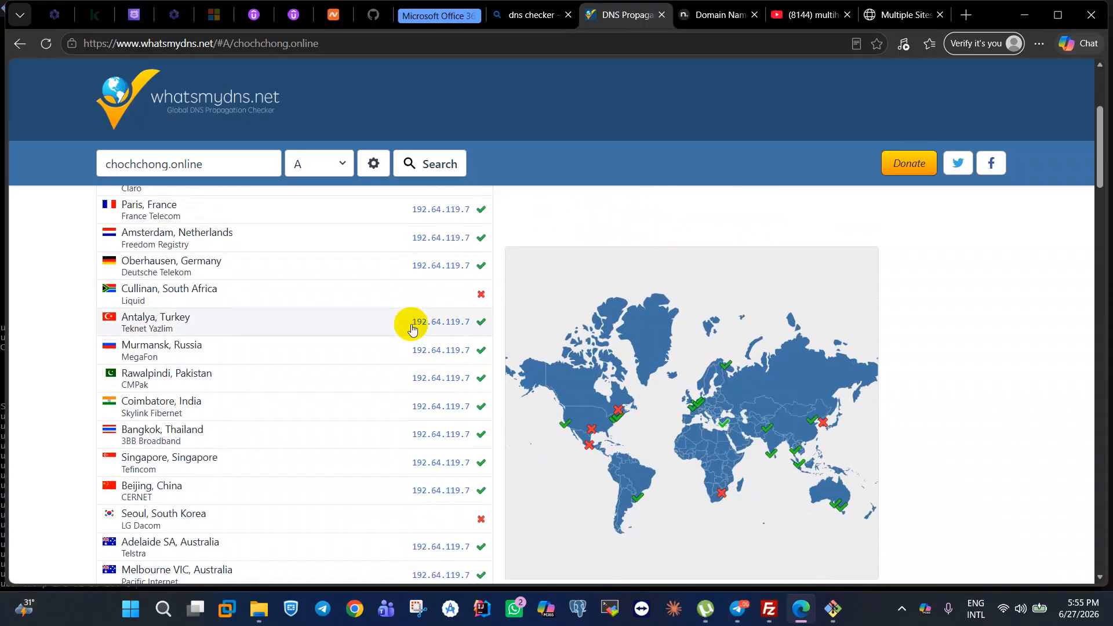
scroll(415, 316, up, 9)
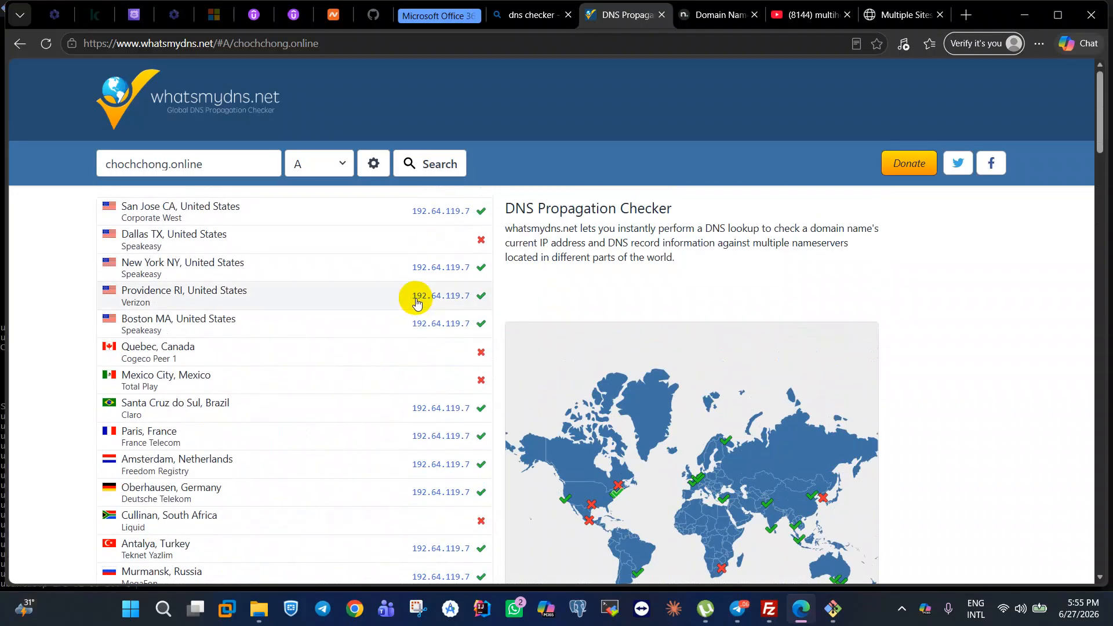
Look up the NS record propagation of chochchong.online and examine which name servers each location reports.
click(340, 162)
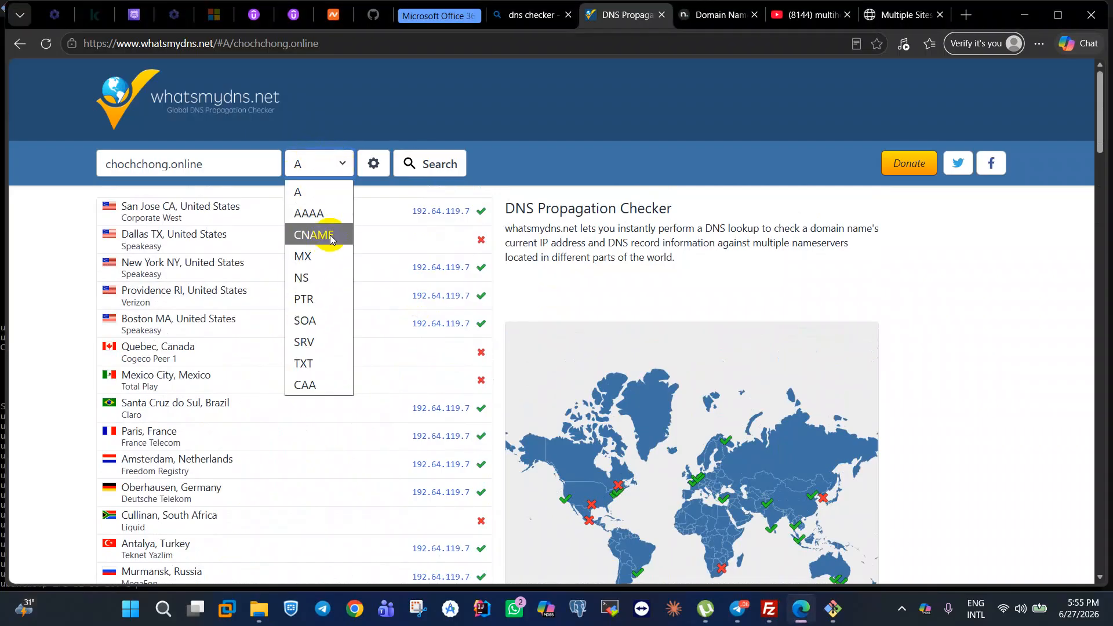
click(319, 278)
click(427, 164)
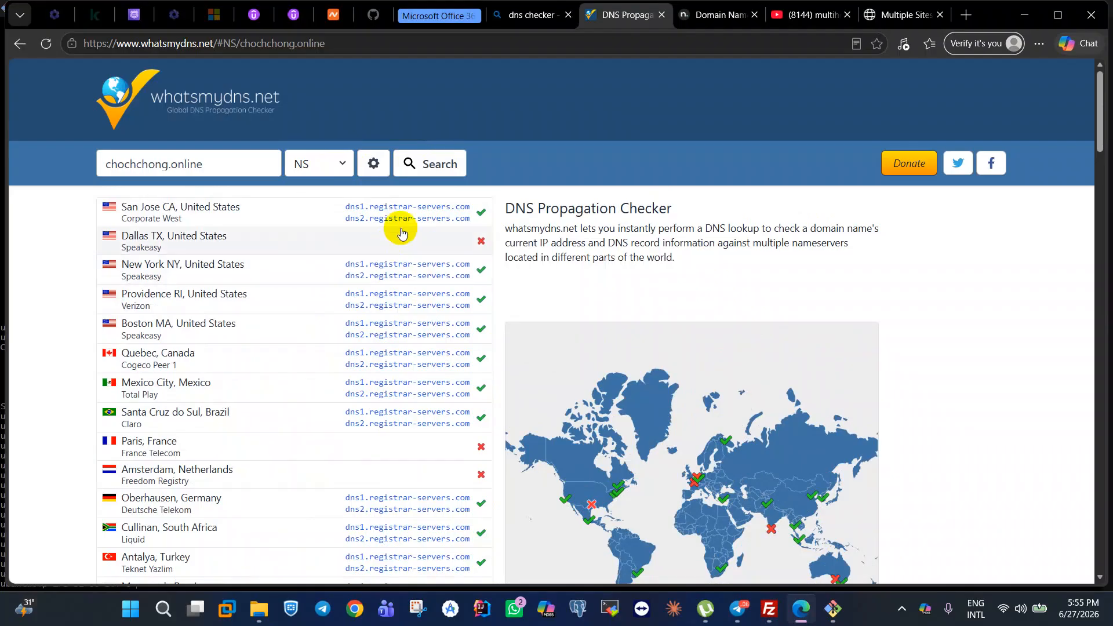
scroll(388, 238, down, 1)
scroll(387, 237, up, 1)
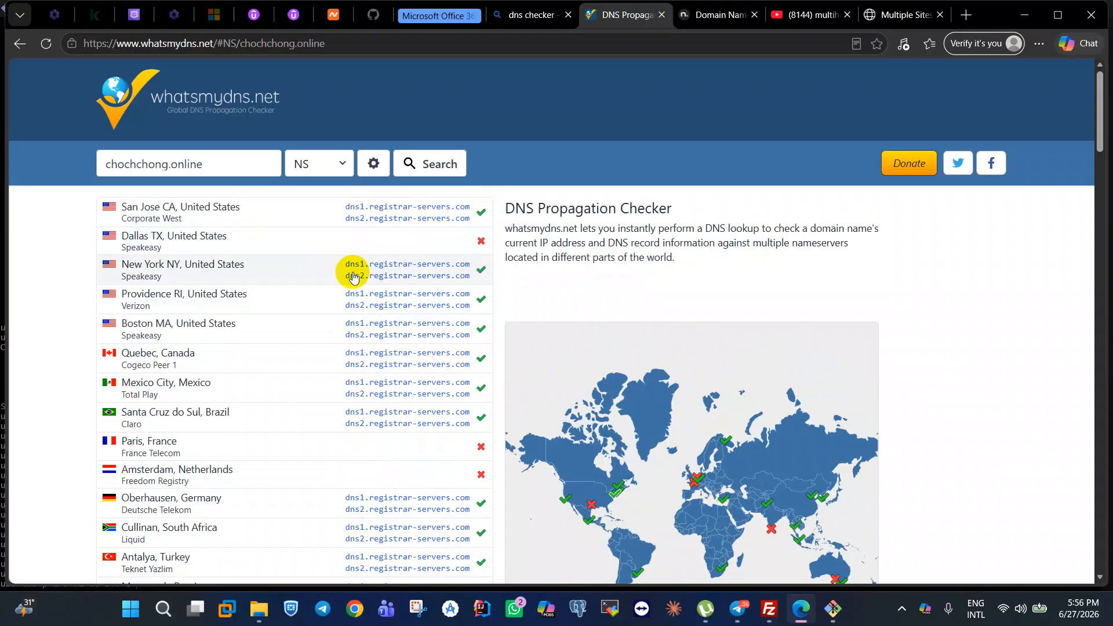
scroll(566, 373, down, 2)
scroll(695, 383, up, 2)
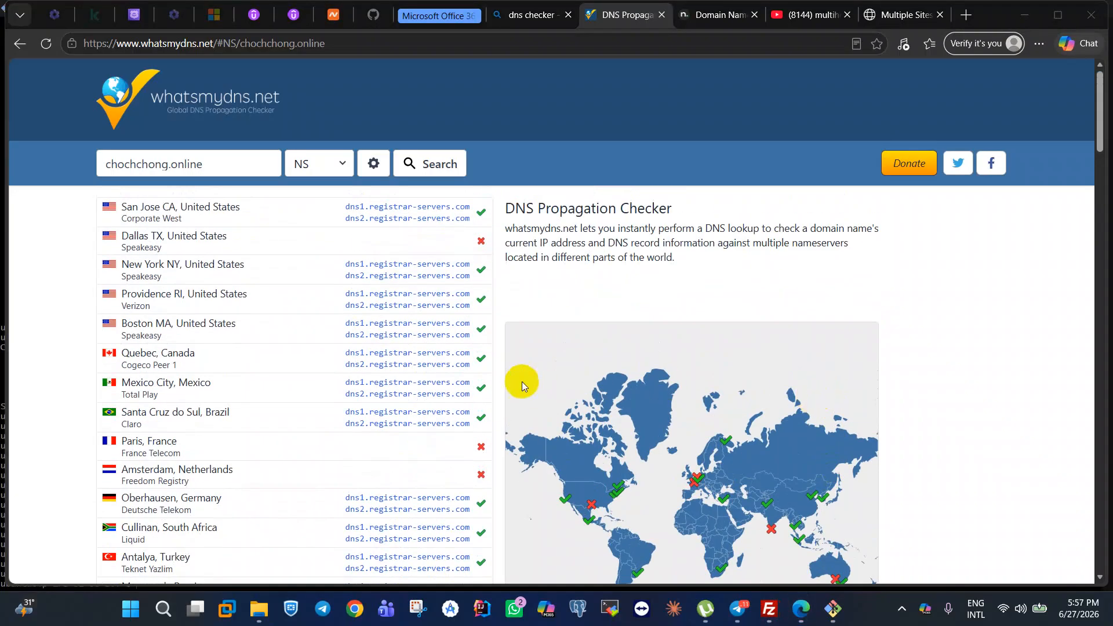
scroll(521, 381, down, 5)
scroll(542, 357, up, 5)
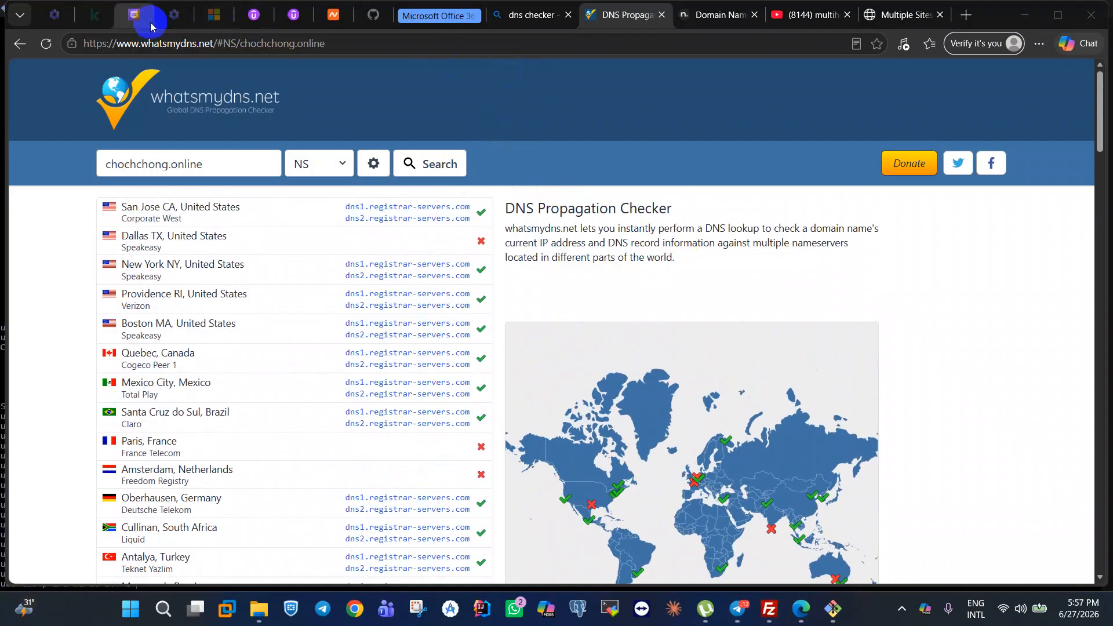
Return to the chochchong.online zone in the AWS console, leave it for the Route 53 dashboard, and open the EC2 service.
click(134, 15)
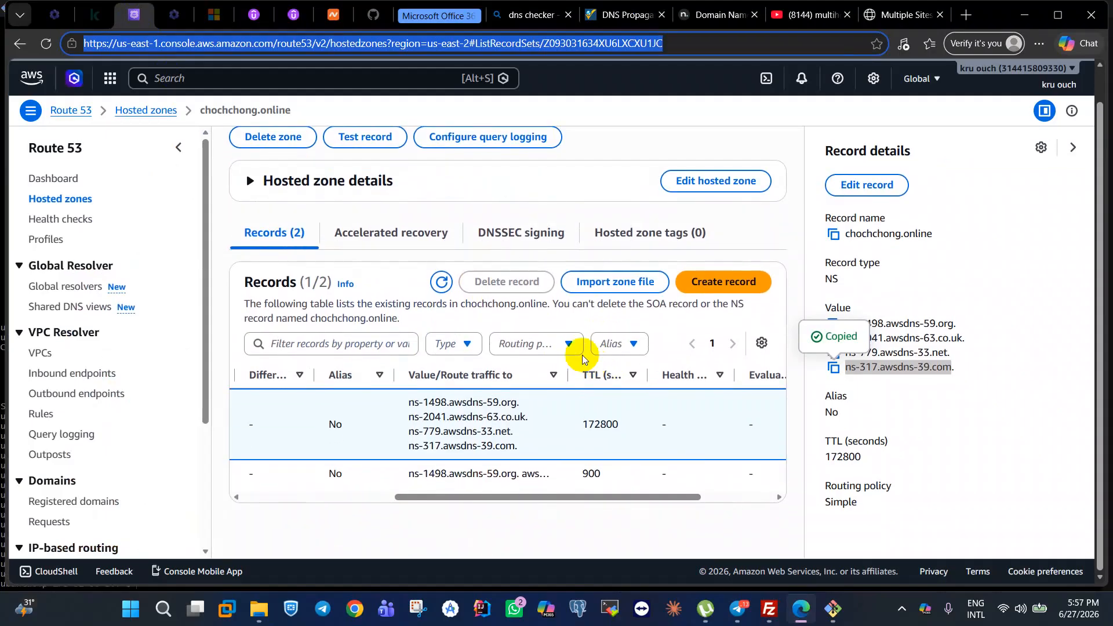
drag(514, 496, 291, 490)
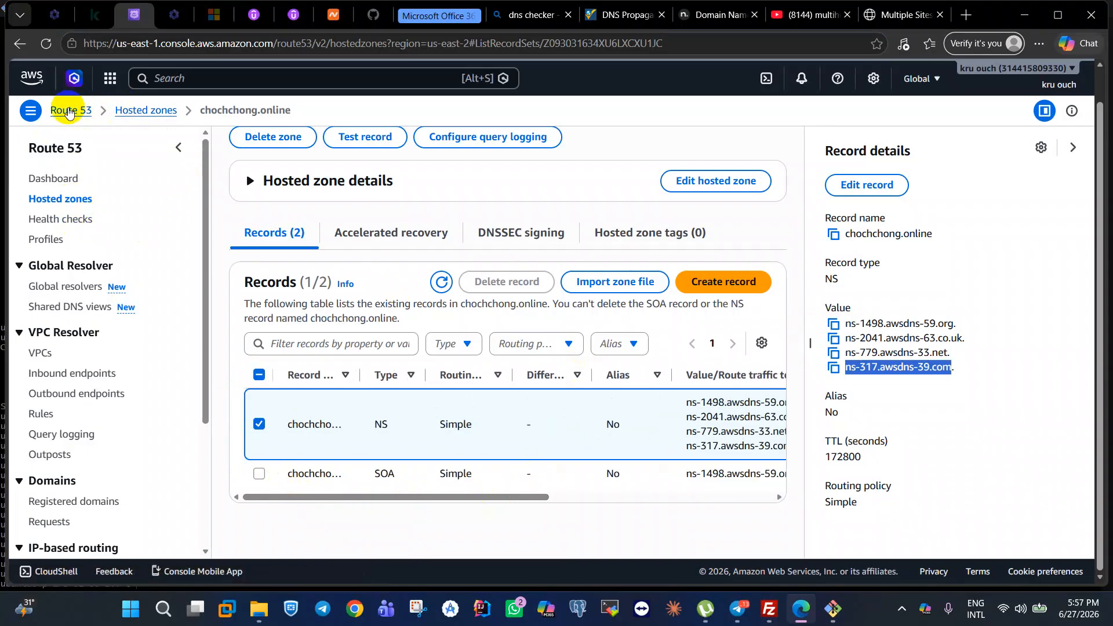
click(30, 110)
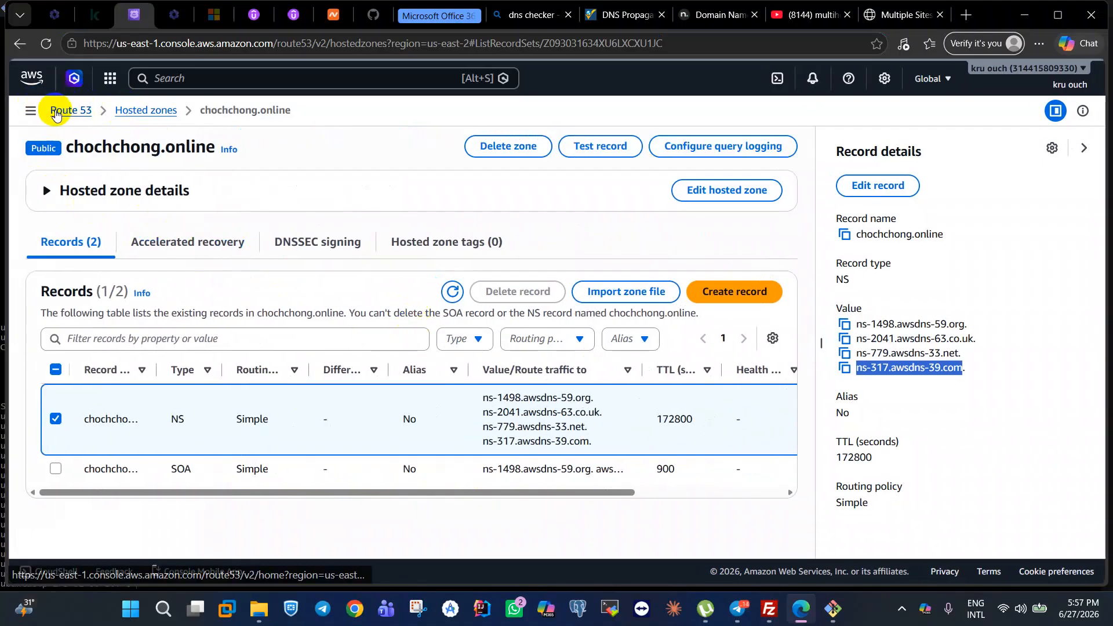
click(67, 110)
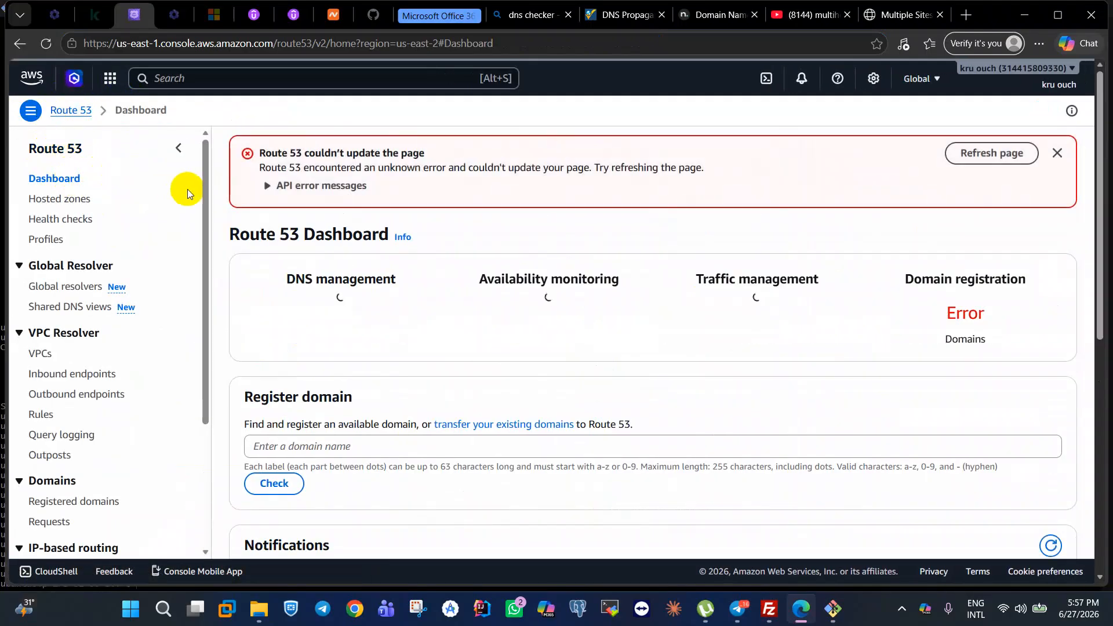
click(108, 77)
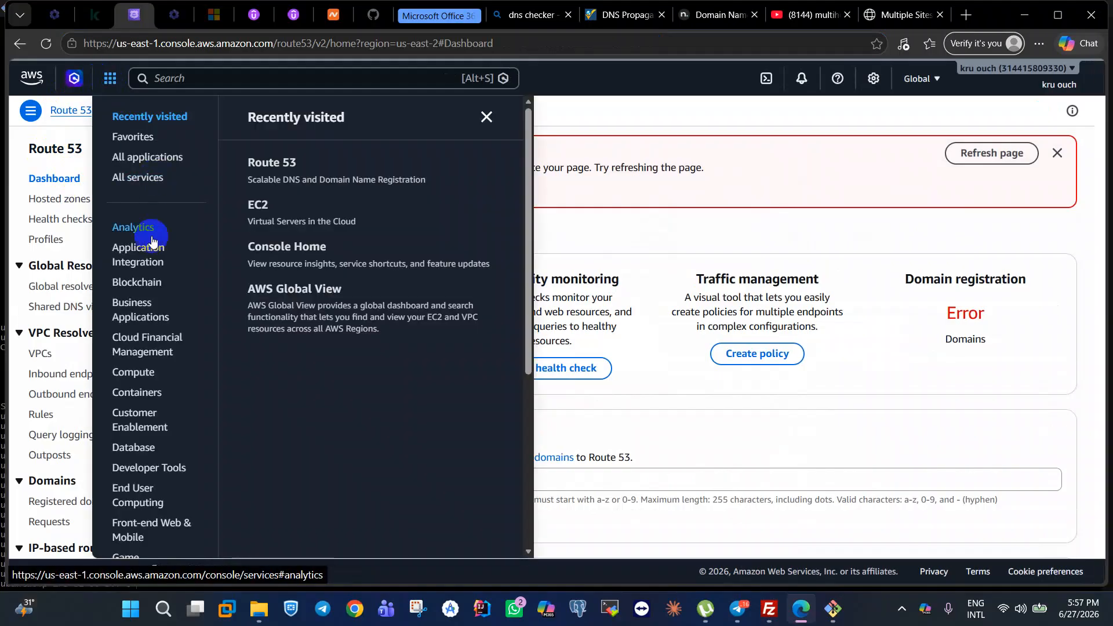
click(259, 202)
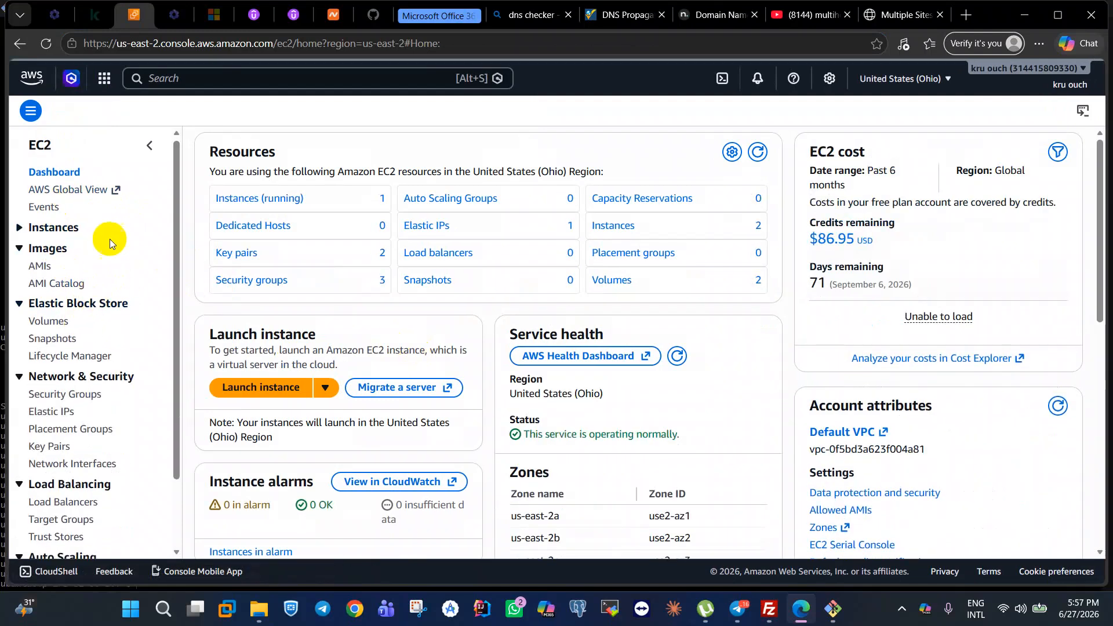
Look through the EC2 dashboard and its list of resource sections.
scroll(104, 265, down, 2)
scroll(78, 235, up, 2)
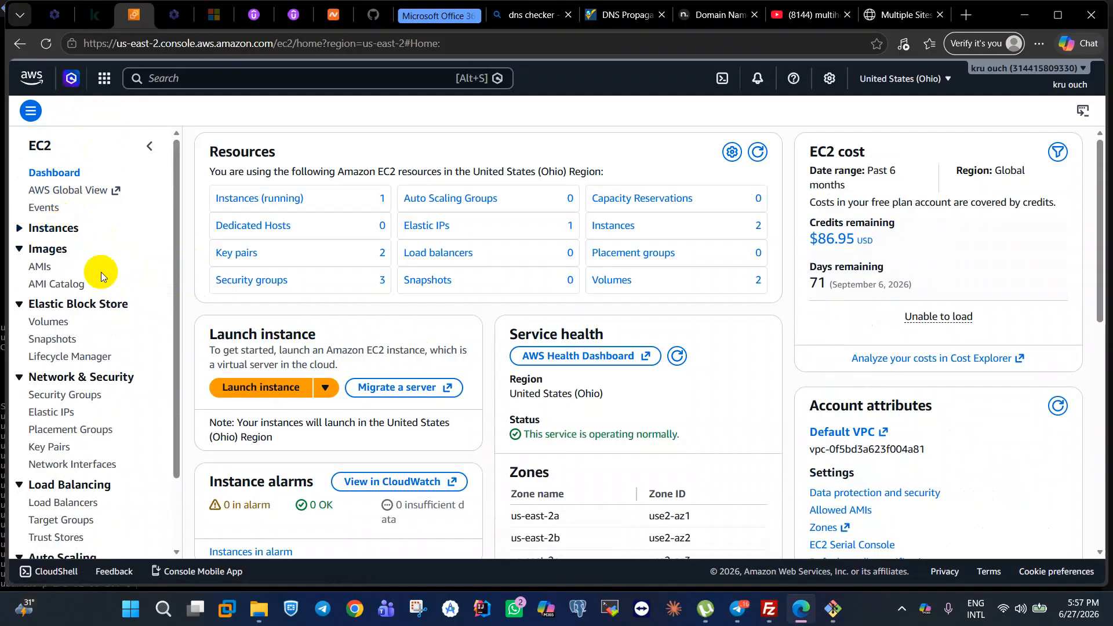
scroll(578, 339, down, 5)
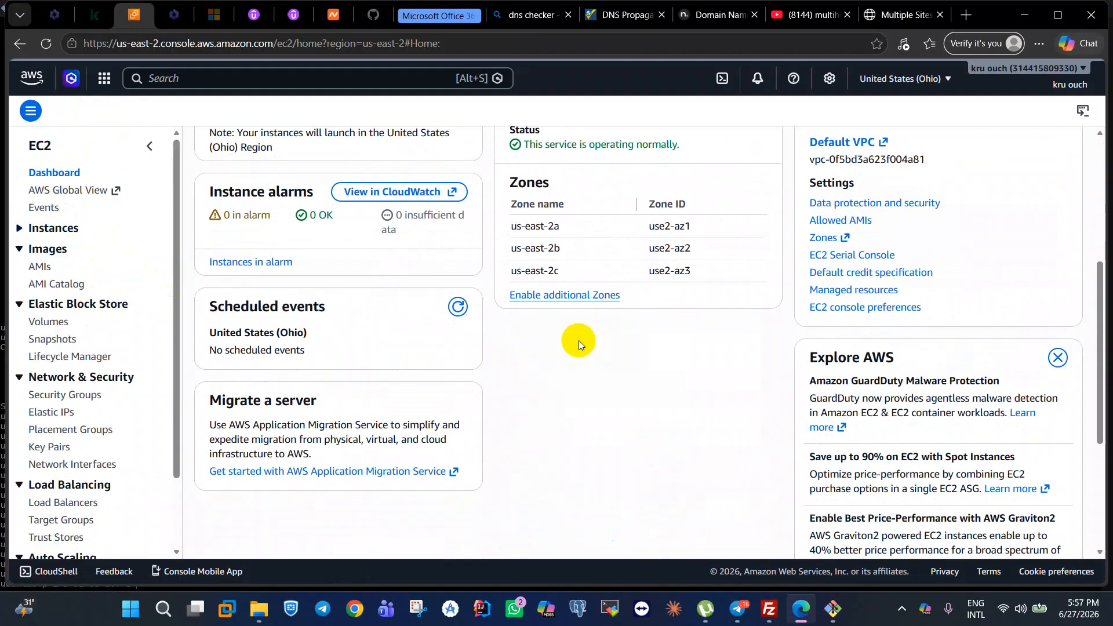
scroll(578, 340, up, 4)
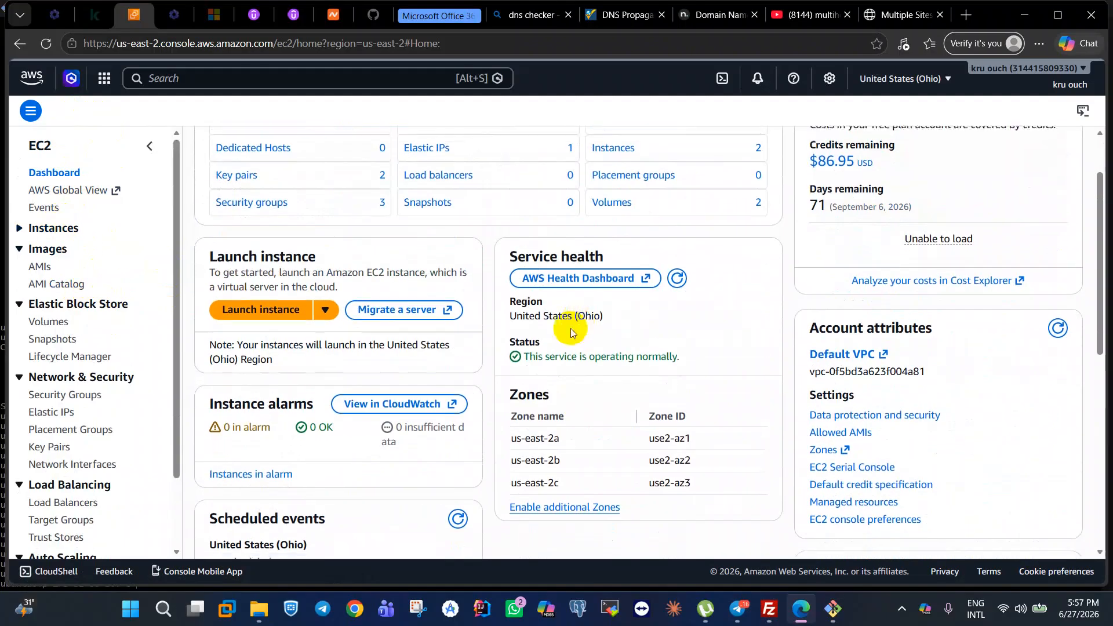
scroll(578, 326, down, 3)
scroll(95, 339, down, 2)
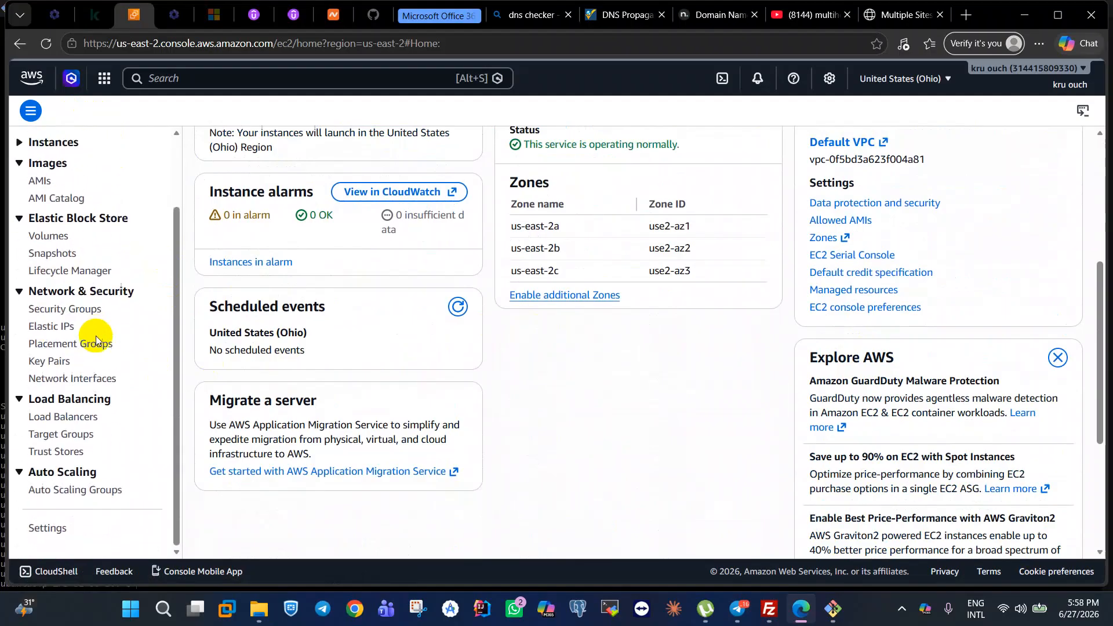
scroll(95, 333, up, 2)
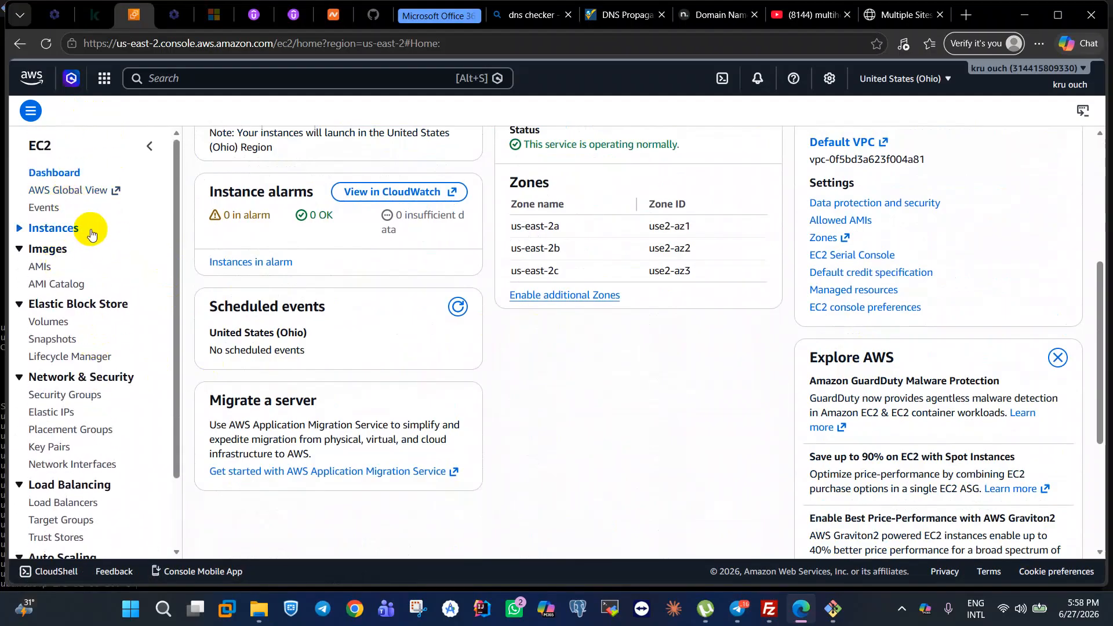
Refresh the EC2 resource summary and examine the dashboard and the service's list of sections.
scroll(99, 339, down, 2)
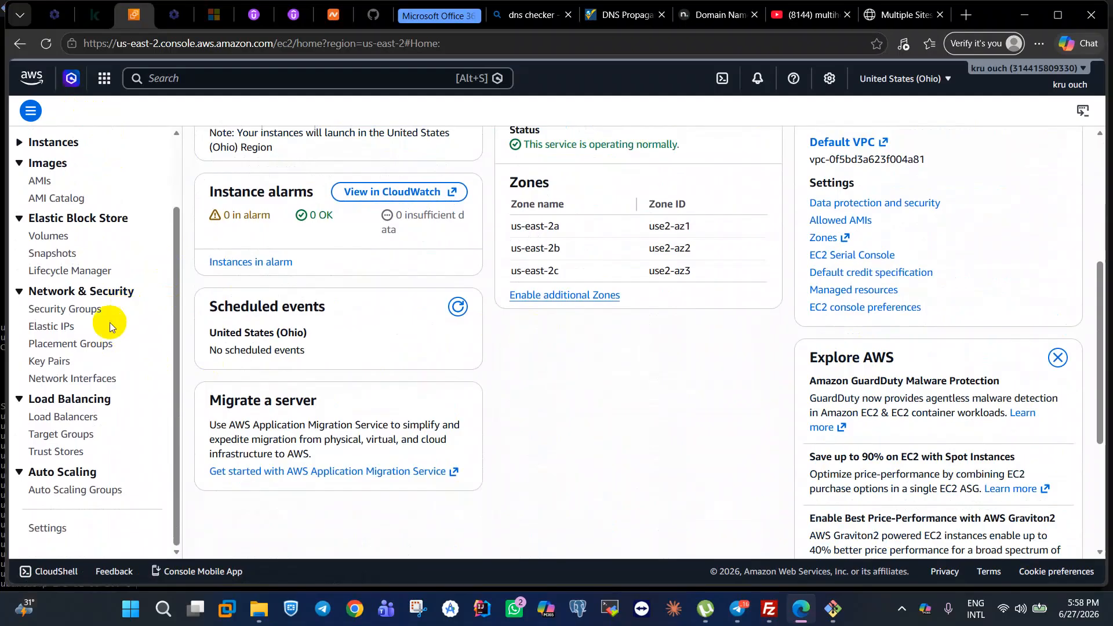
scroll(87, 360, up, 2)
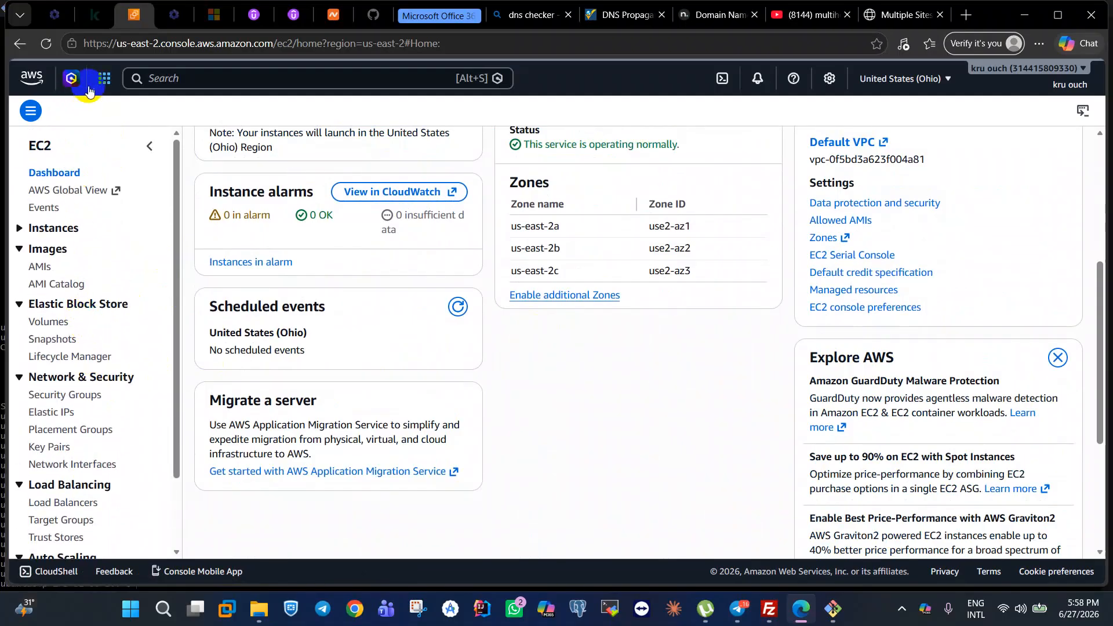
click(31, 110)
scroll(69, 161, up, 5)
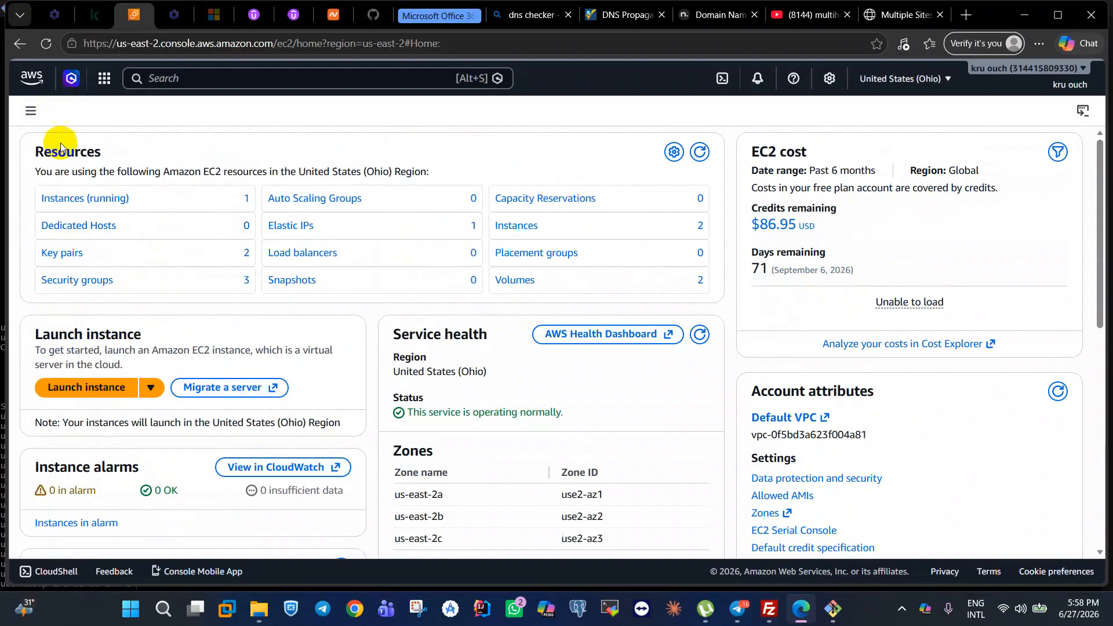
click(103, 84)
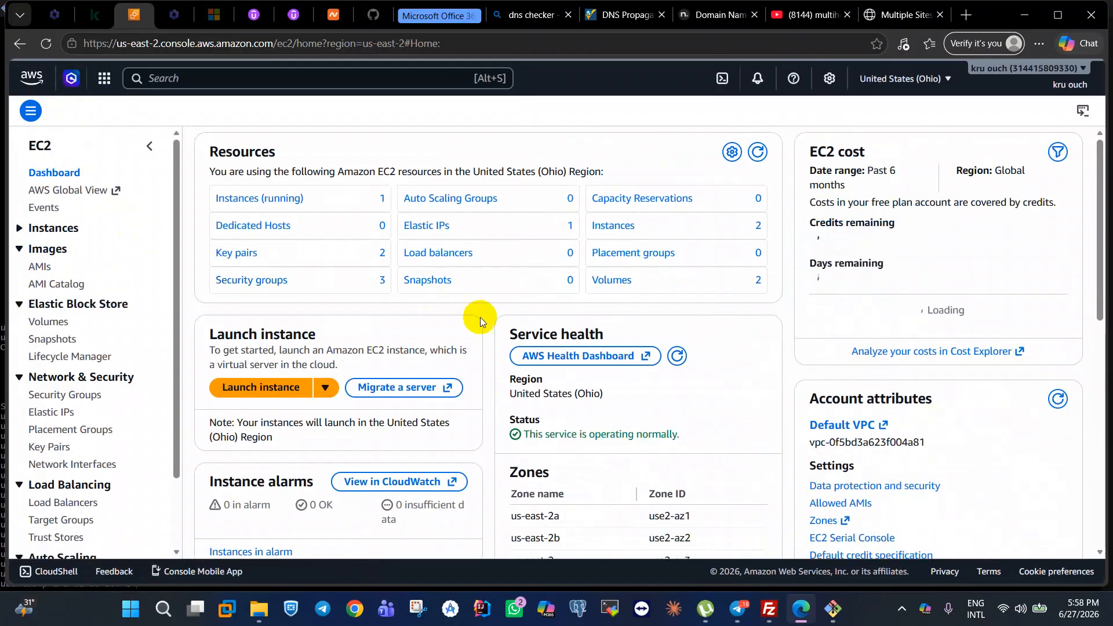
click(757, 152)
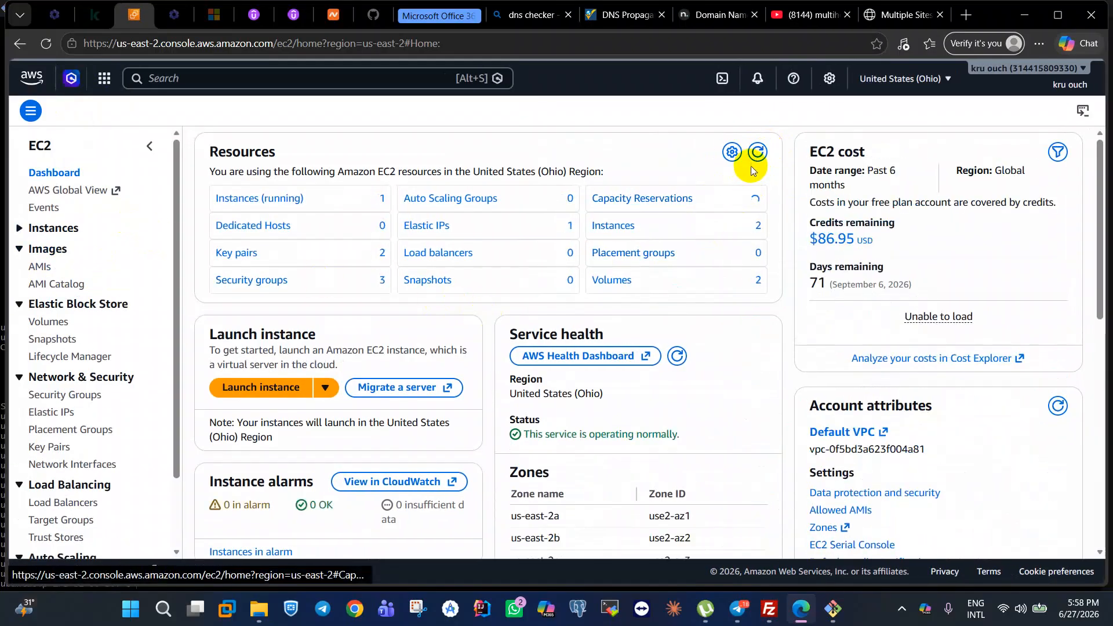
scroll(486, 387, down, 1)
scroll(485, 389, down, 1)
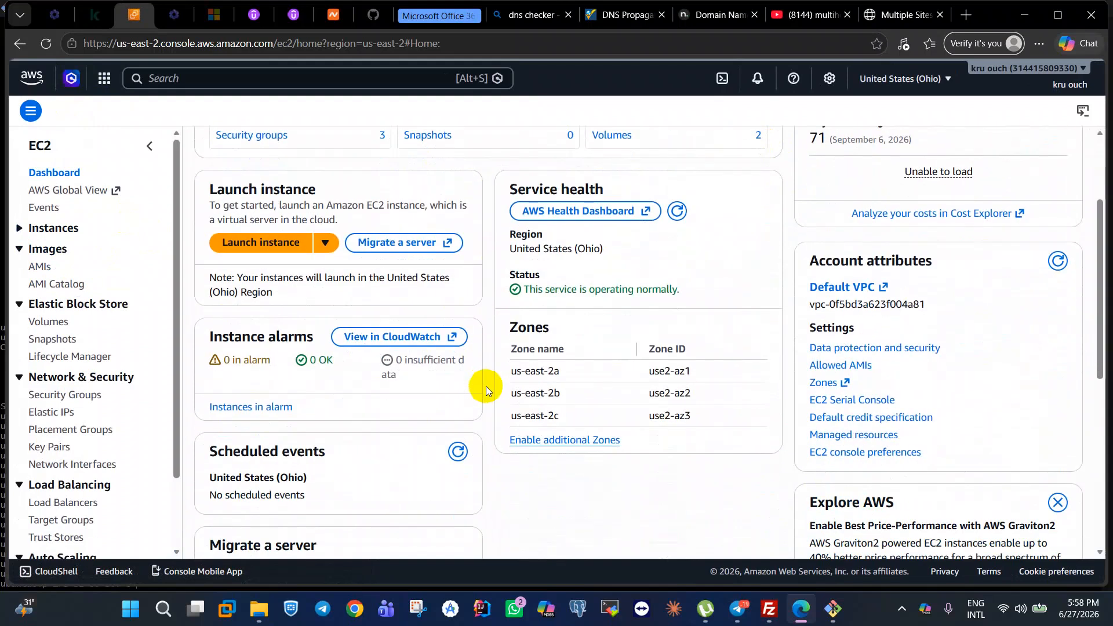
Open the details of the Elastic IP named setec and copy its allocated IPv4 address.
scroll(486, 386, down, 1)
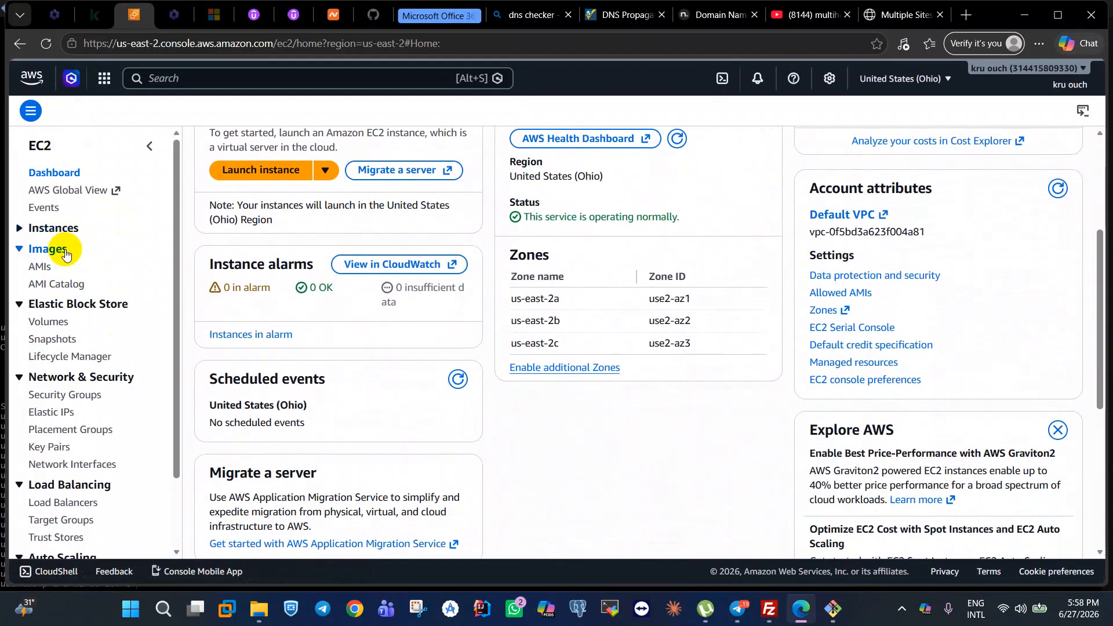
scroll(90, 377, down, 1)
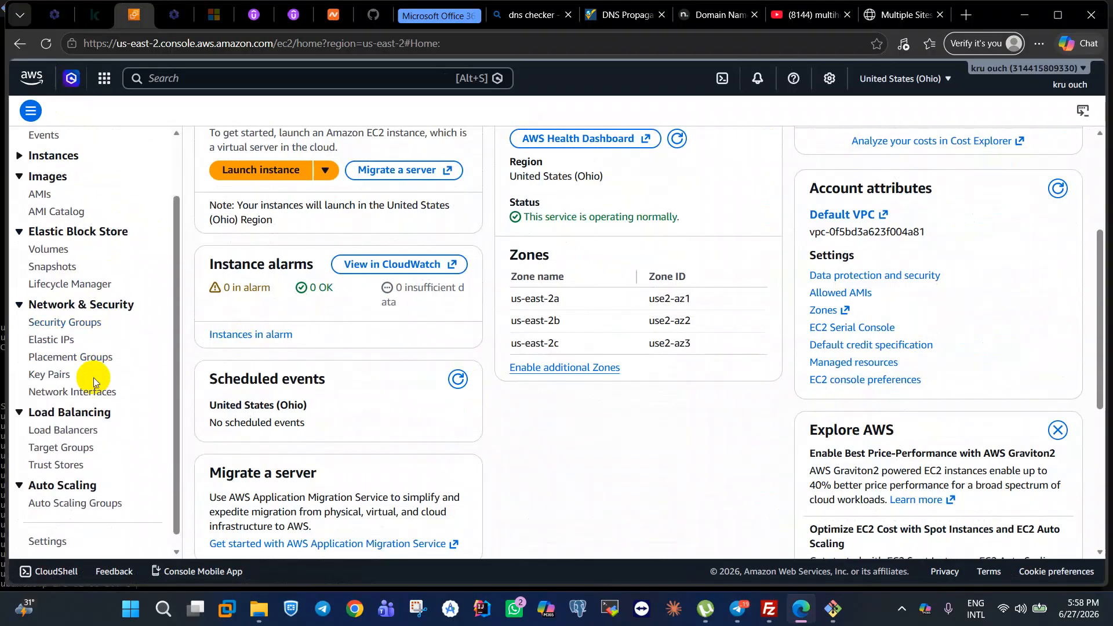
click(65, 342)
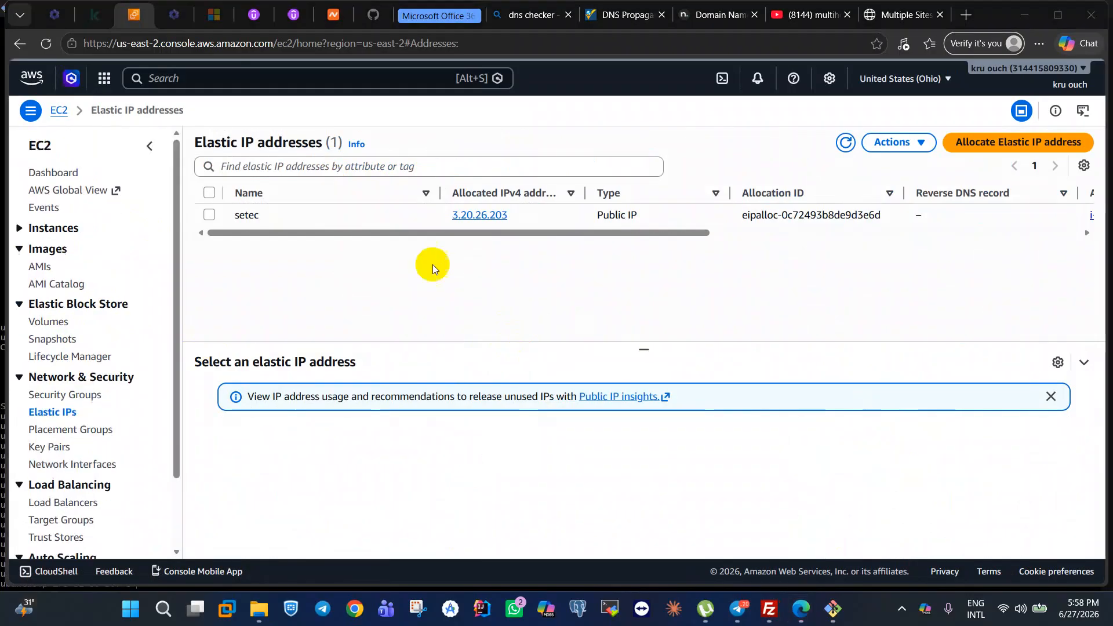
click(464, 215)
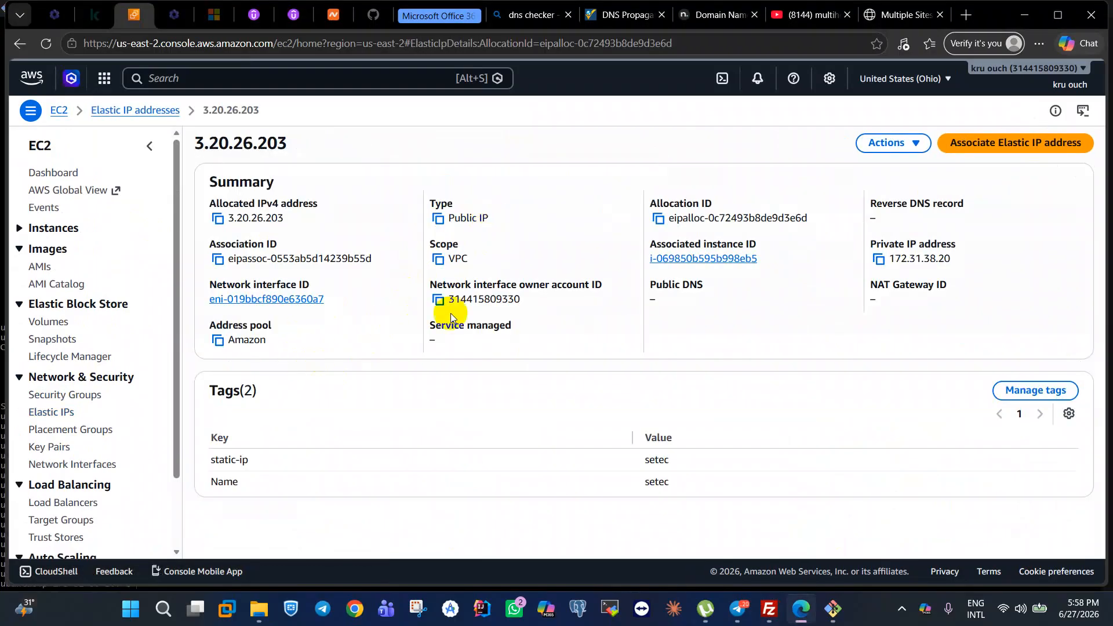
click(218, 219)
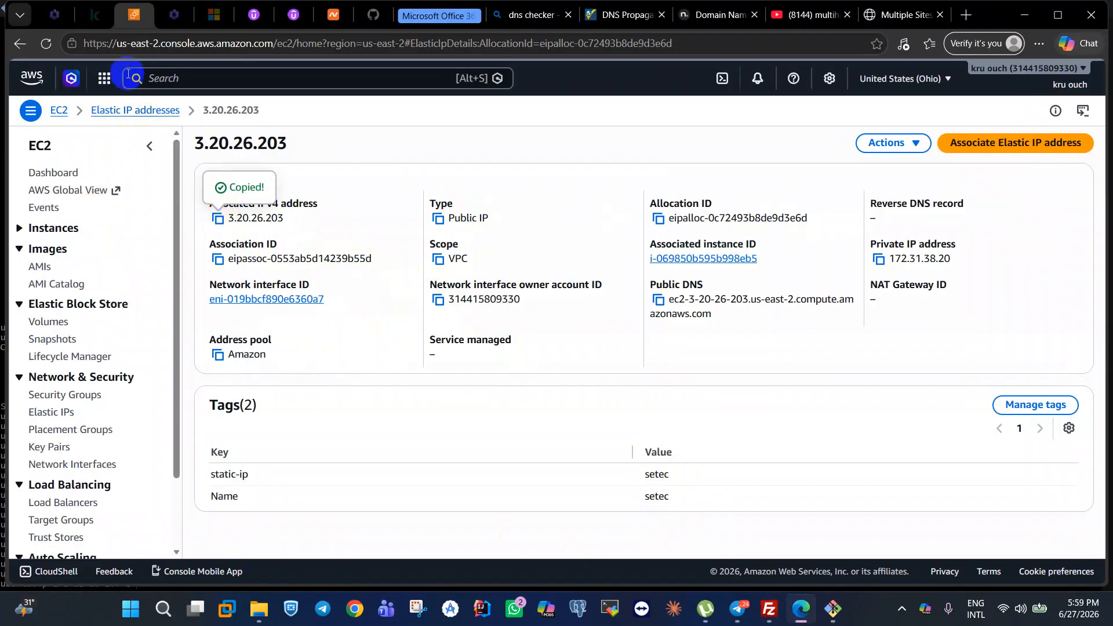
Switch to the Route 53 service and open its list of hosted zones, refreshing the list.
click(104, 78)
click(272, 199)
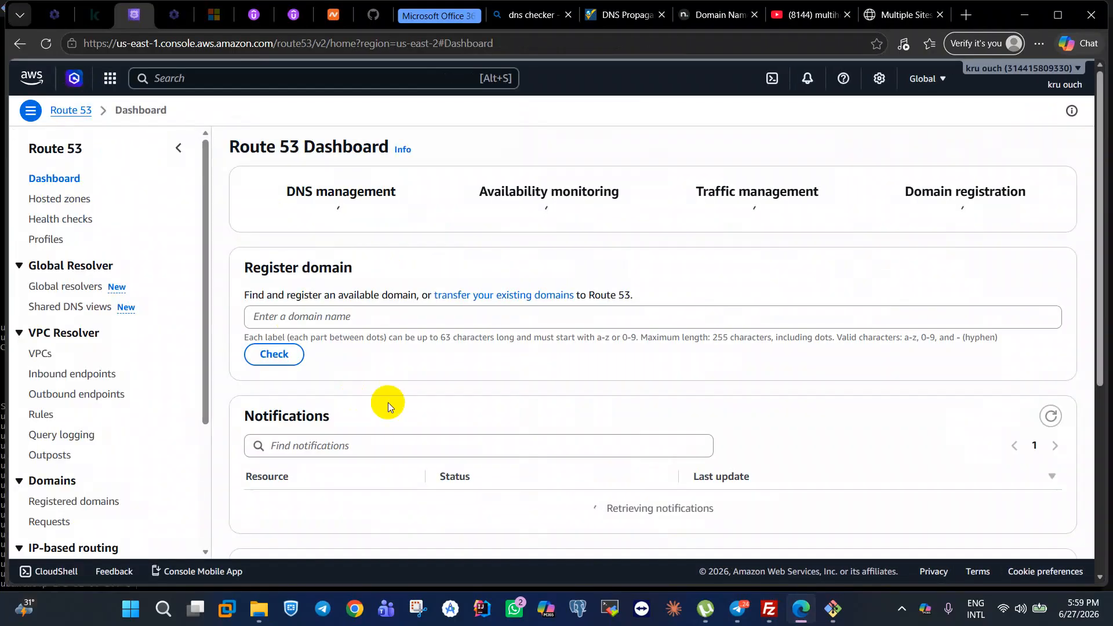
scroll(388, 362, down, 4)
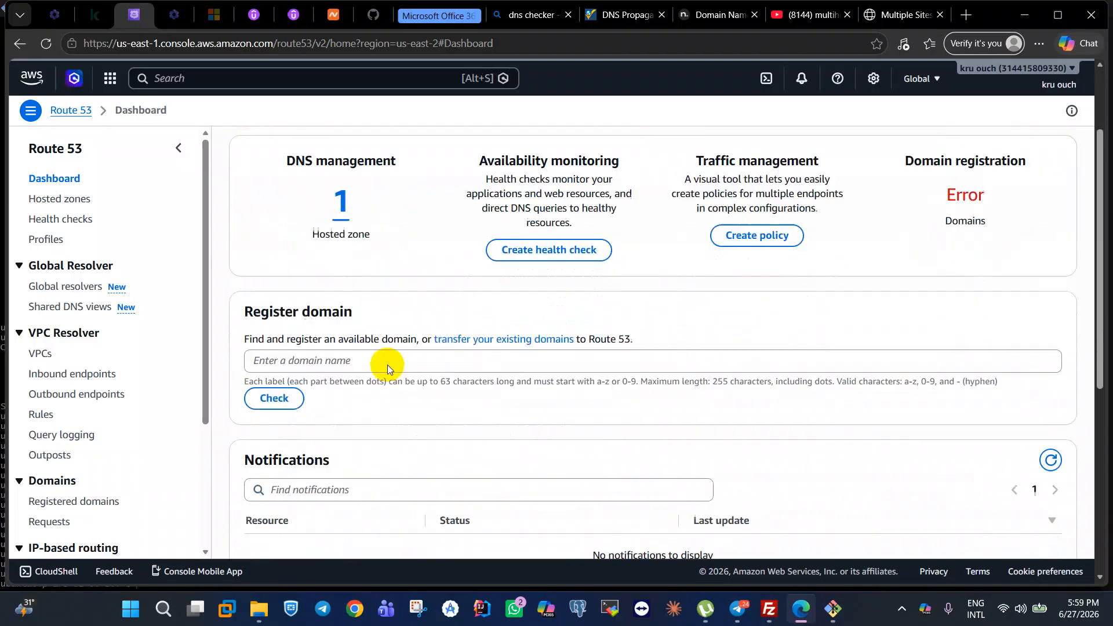
scroll(387, 364, up, 4)
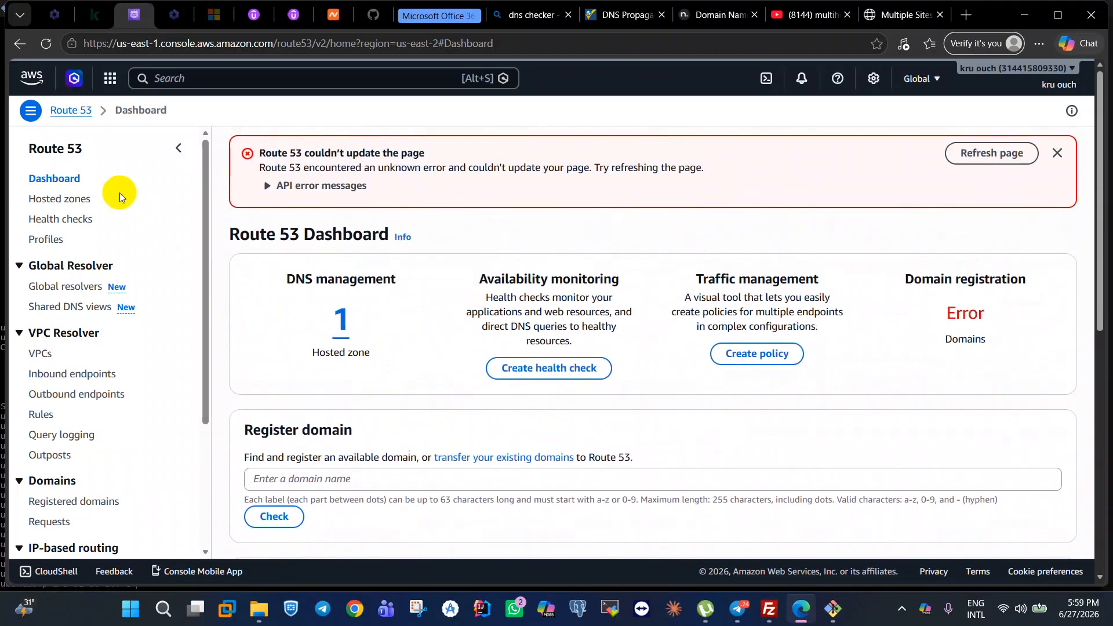
click(75, 199)
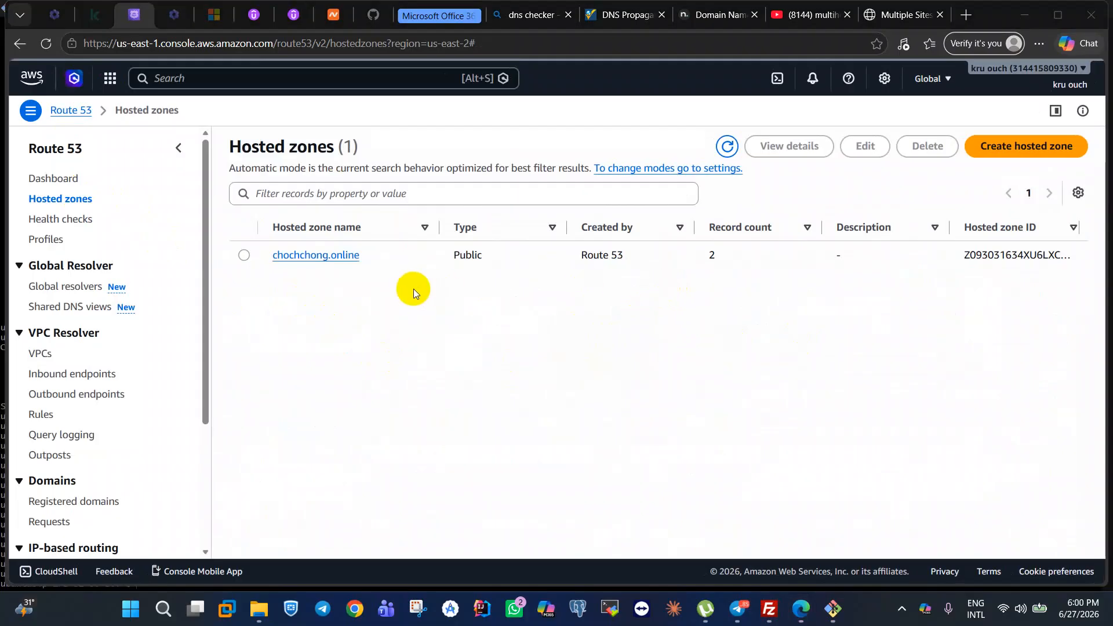
click(726, 146)
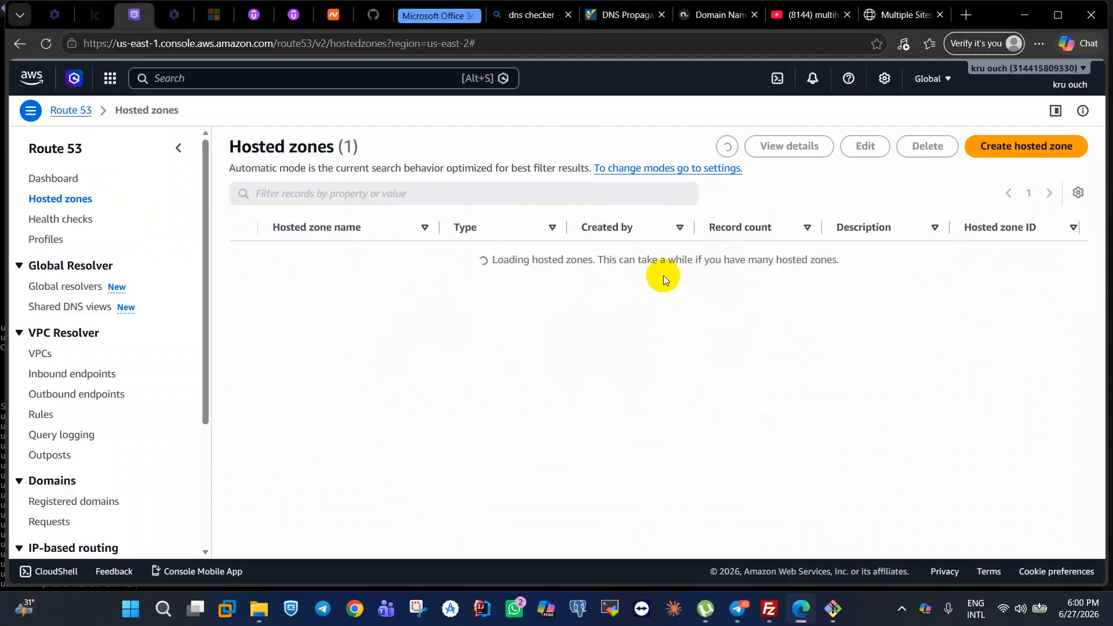
click(1031, 156)
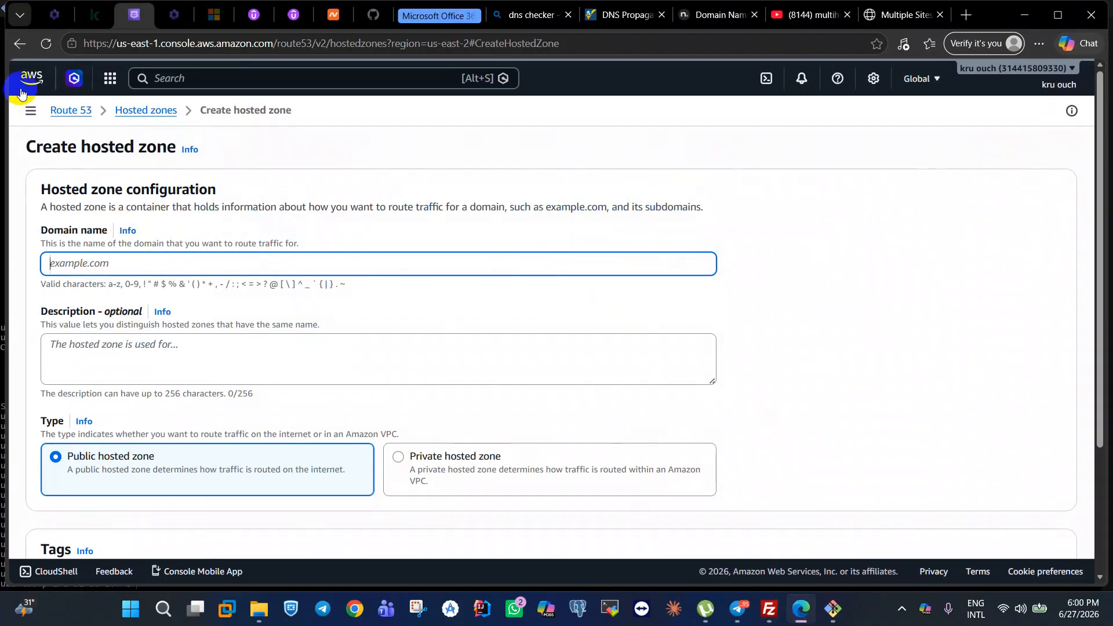
scroll(211, 320, down, 3)
scroll(211, 320, up, 3)
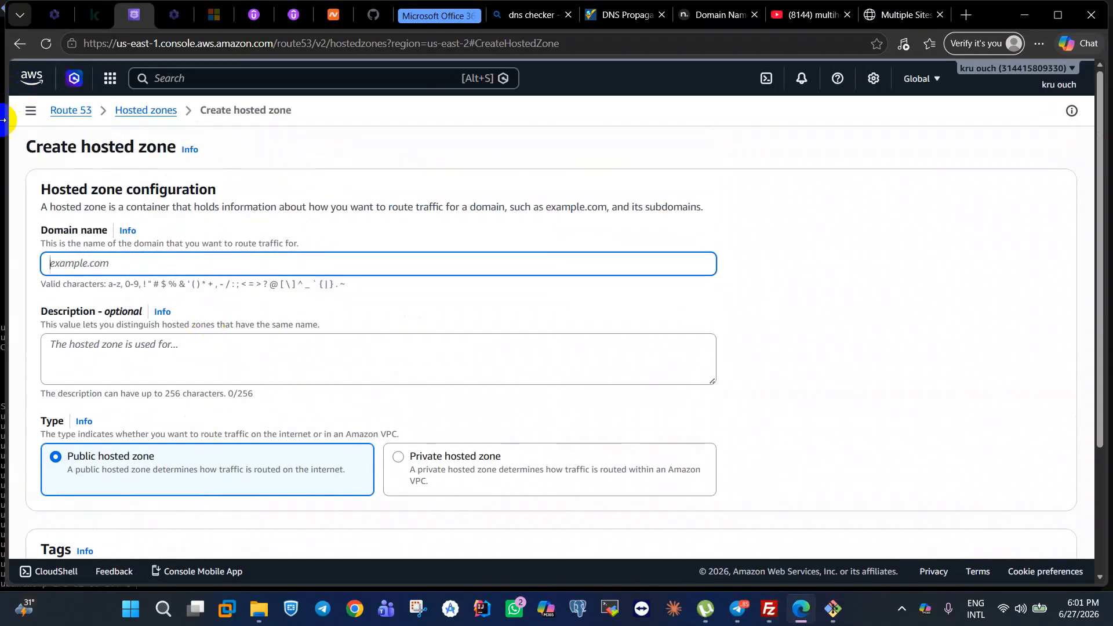
click(20, 45)
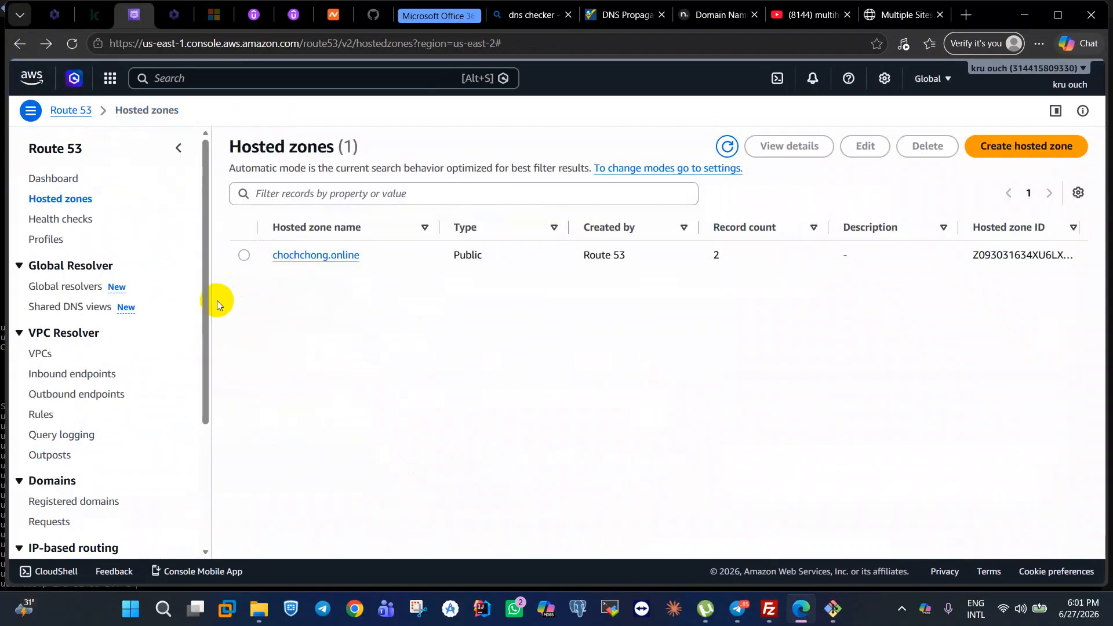
In the chochchong.online zone, create an A record for the root domain with the value 3.20.26.203, keeping simple routing.
click(326, 258)
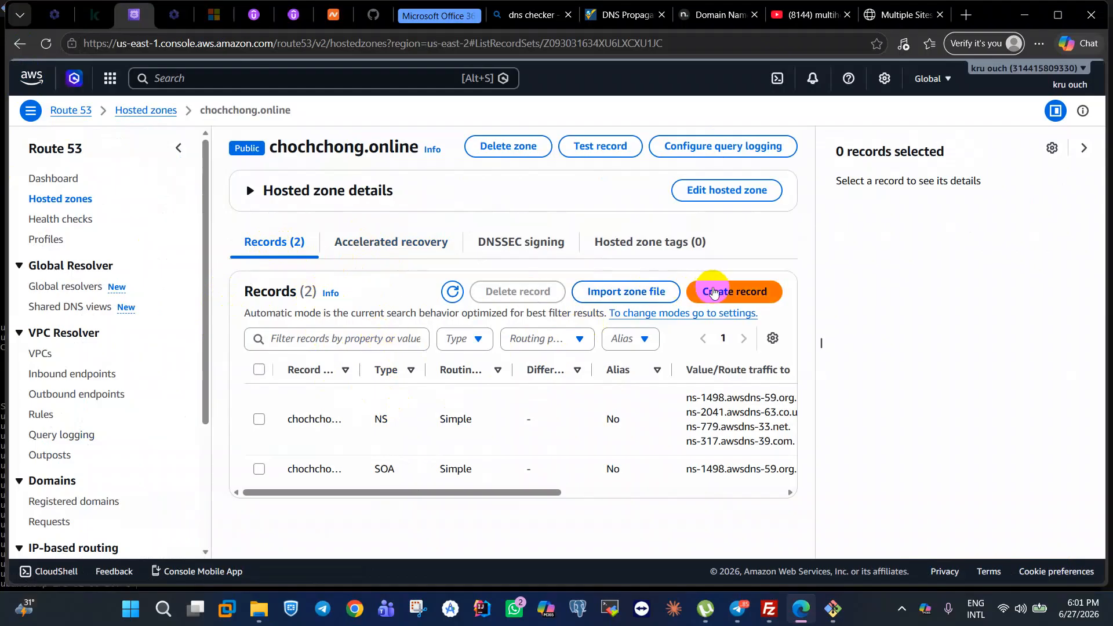
click(713, 292)
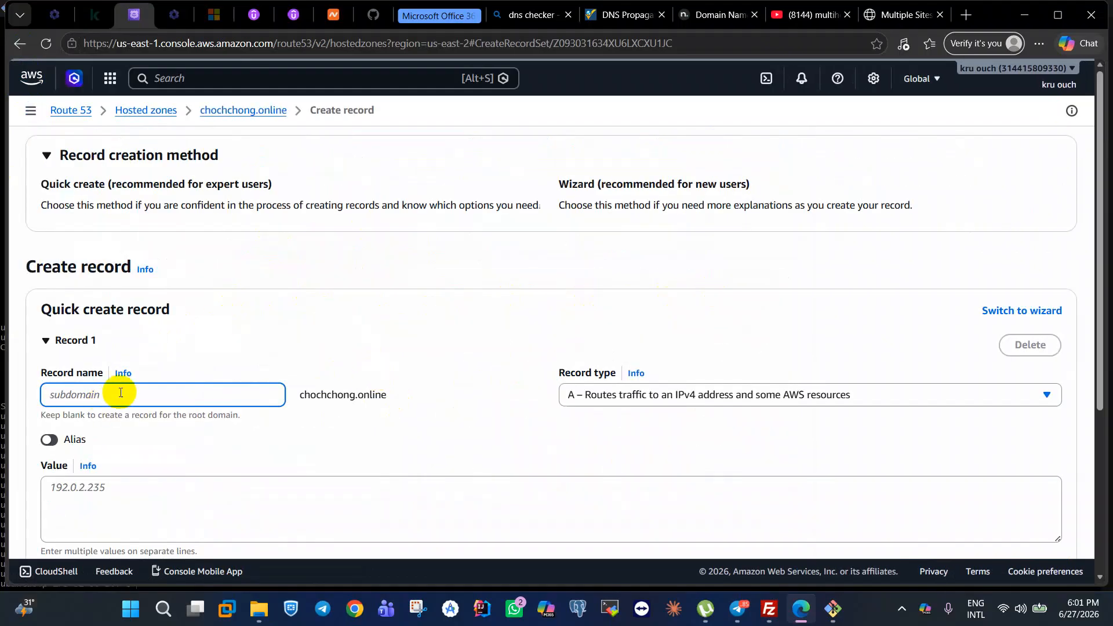
scroll(120, 393, down, 2)
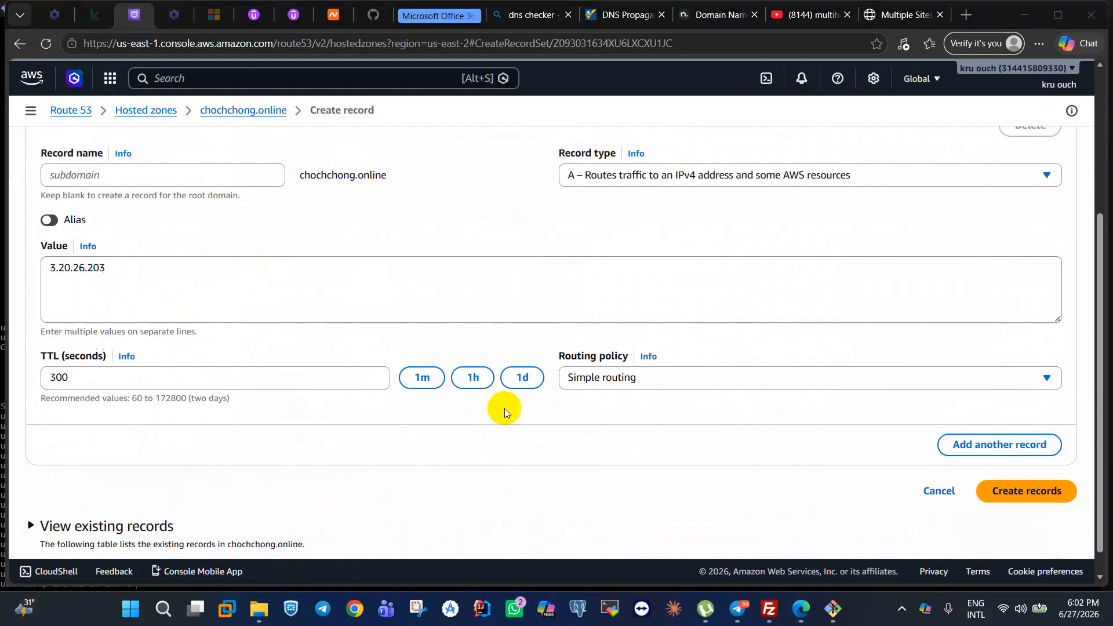
scroll(443, 418, up, 2)
scroll(405, 390, down, 1)
scroll(409, 391, up, 3)
scroll(409, 391, down, 3)
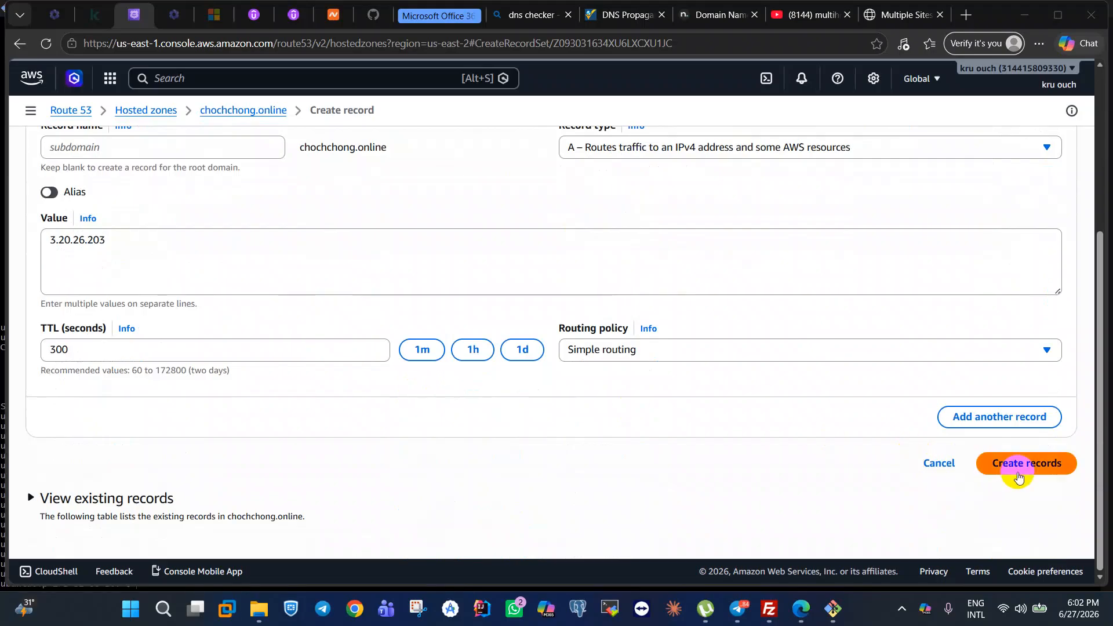
click(1010, 467)
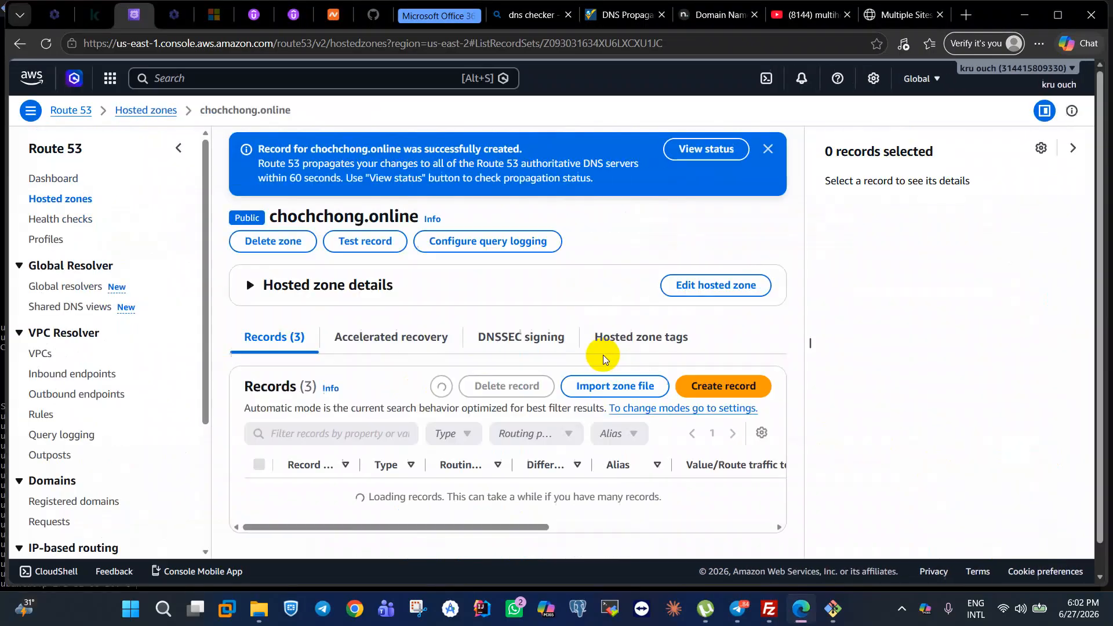
scroll(333, 322, down, 2)
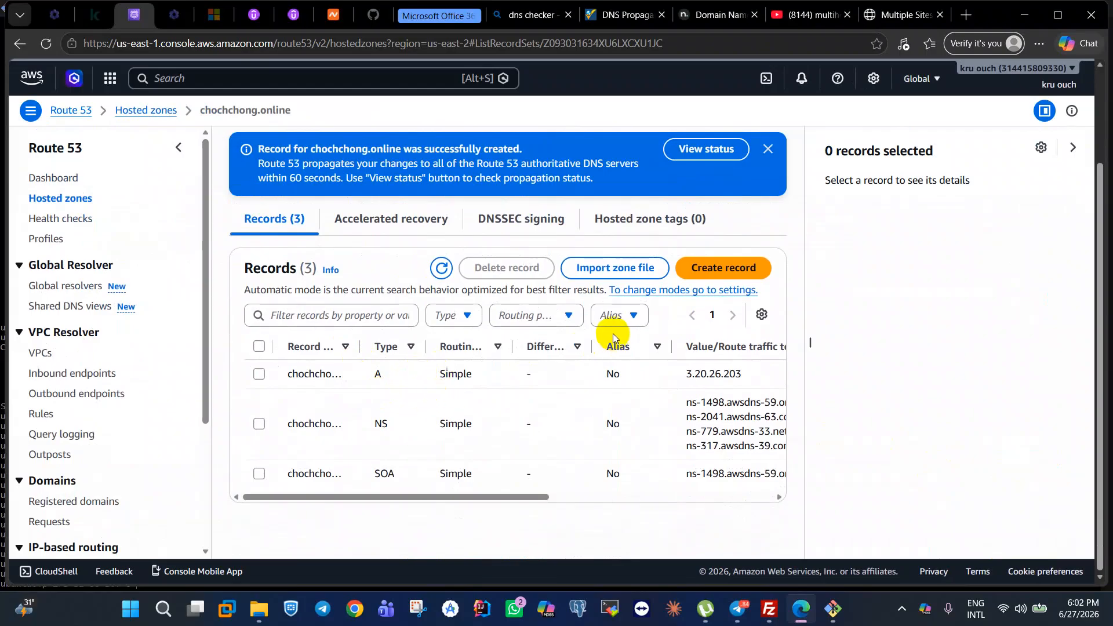
scroll(613, 333, up, 2)
Start another record in the chochchong.online zone, named www with the value chochchong.online.
click(722, 339)
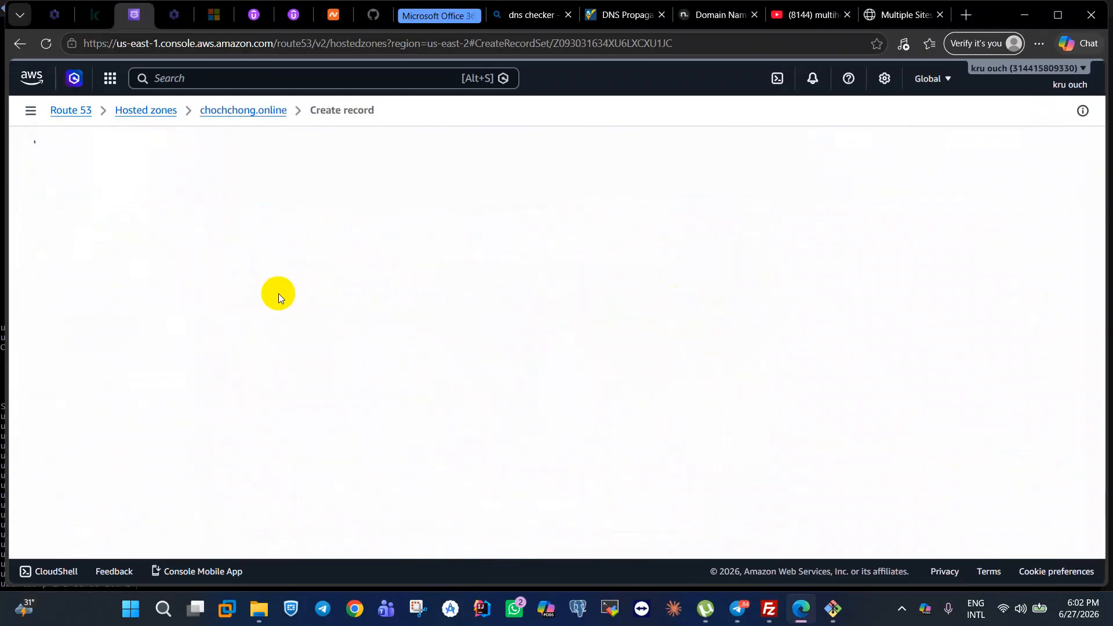
click(20, 44)
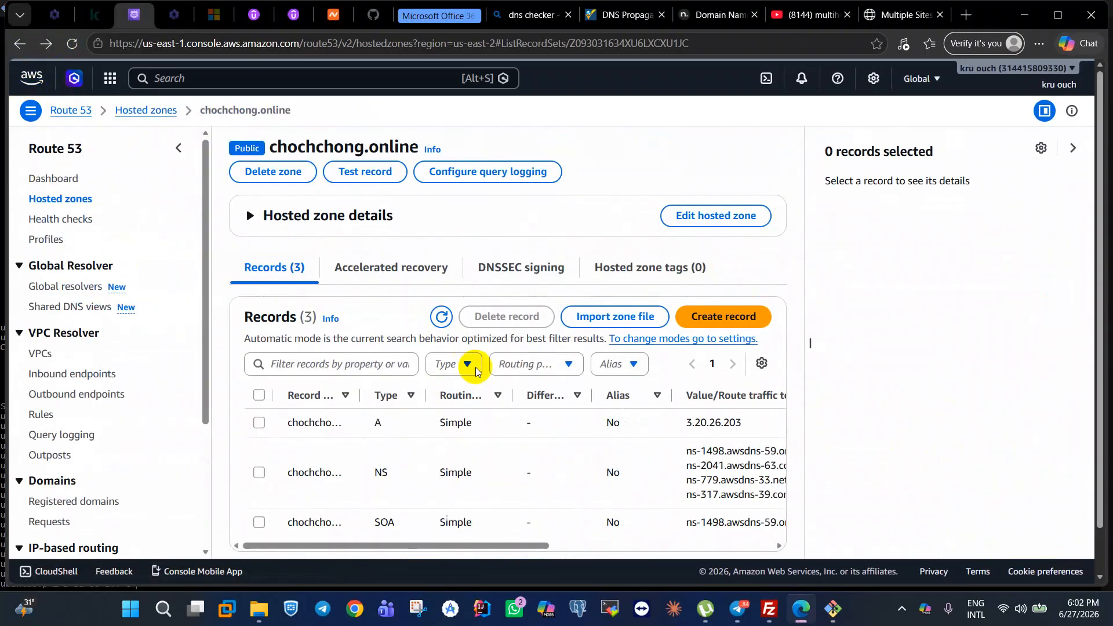
click(713, 321)
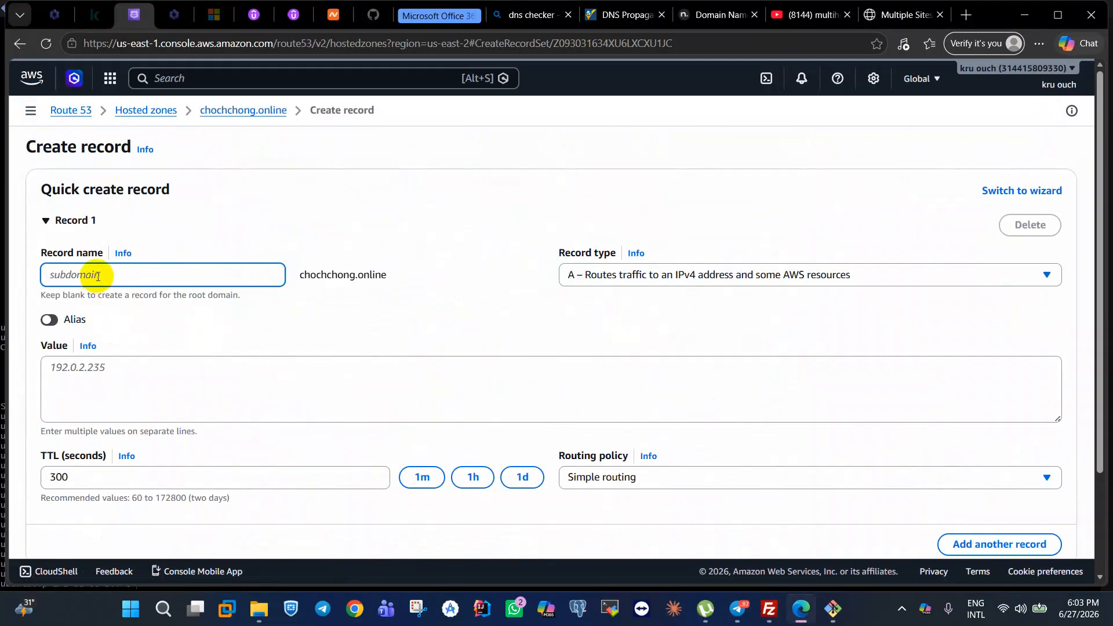
text(www)
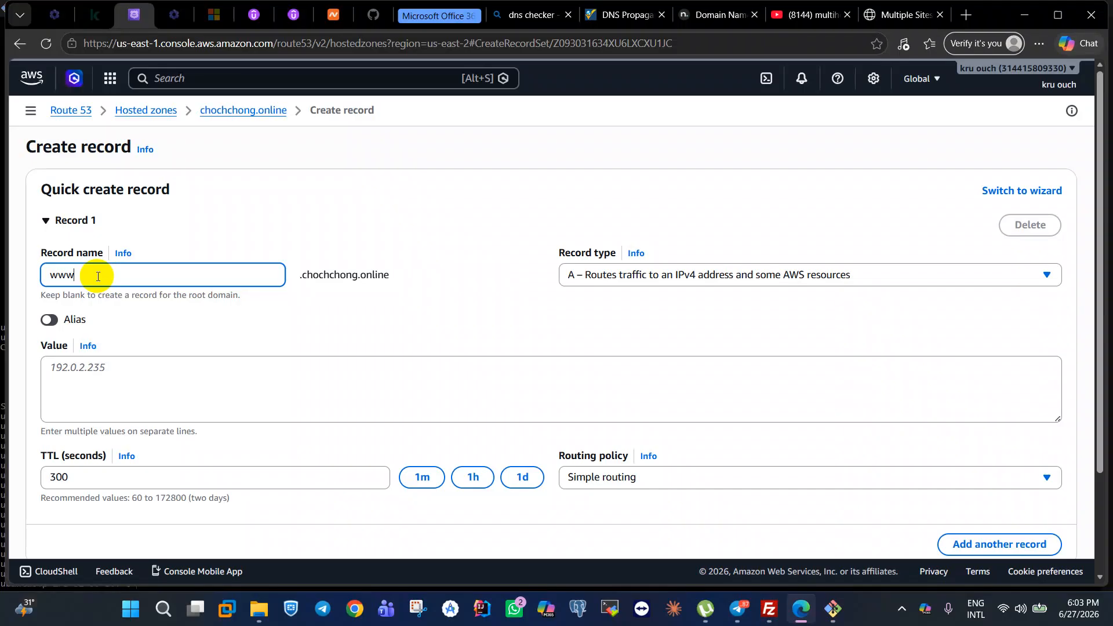
click(90, 377)
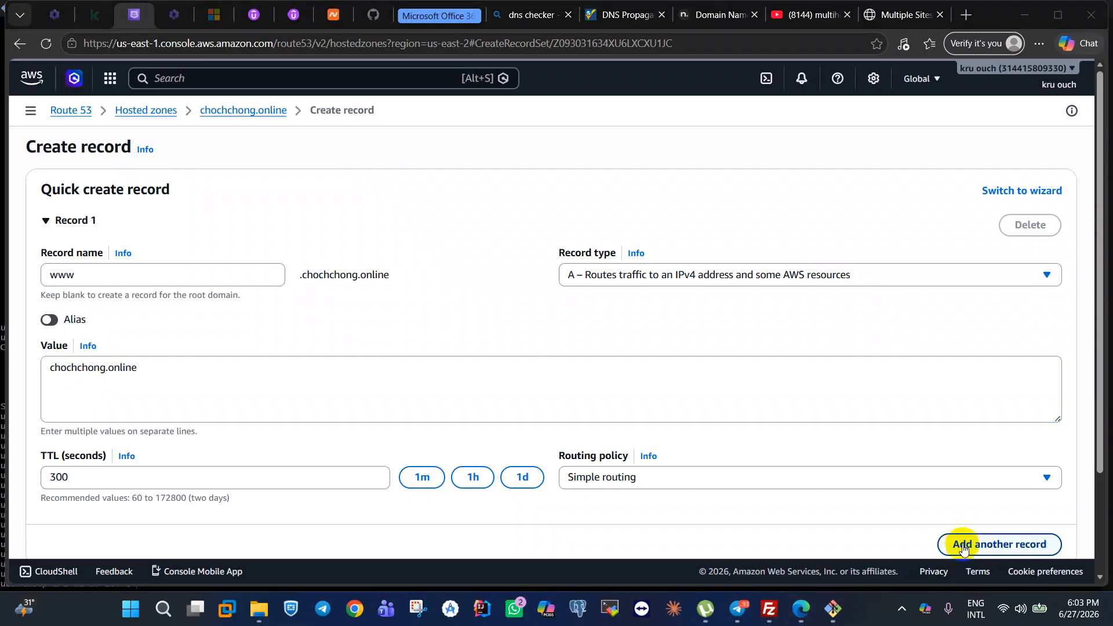
Review the www record's settings and try to create it as an A record pointing to chochchong.online.
scroll(726, 450, down, 3)
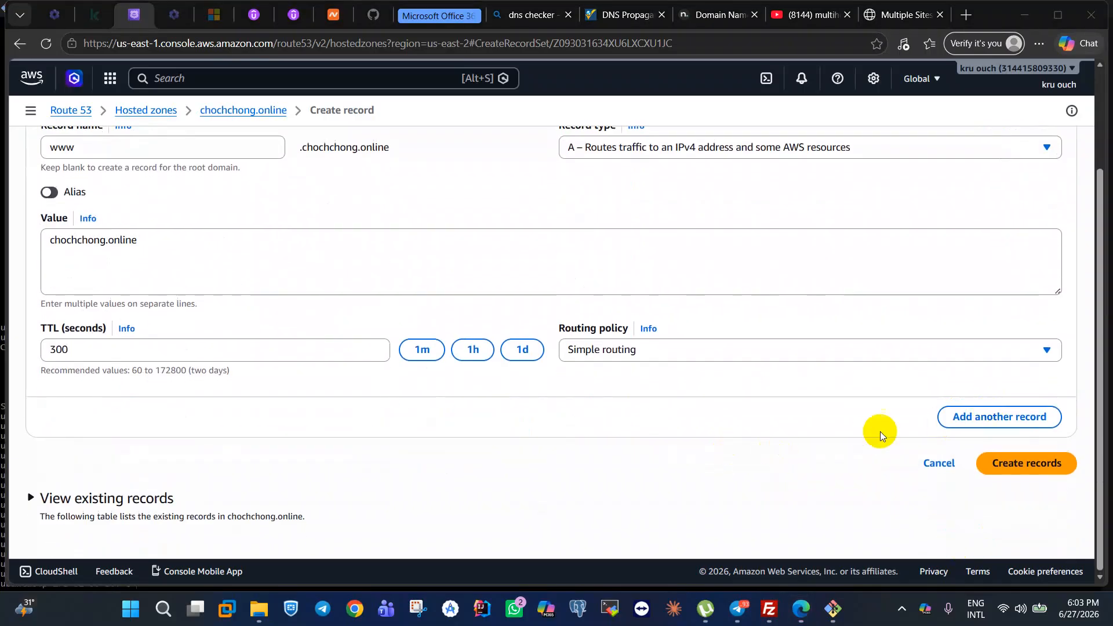
scroll(816, 426, up, 3)
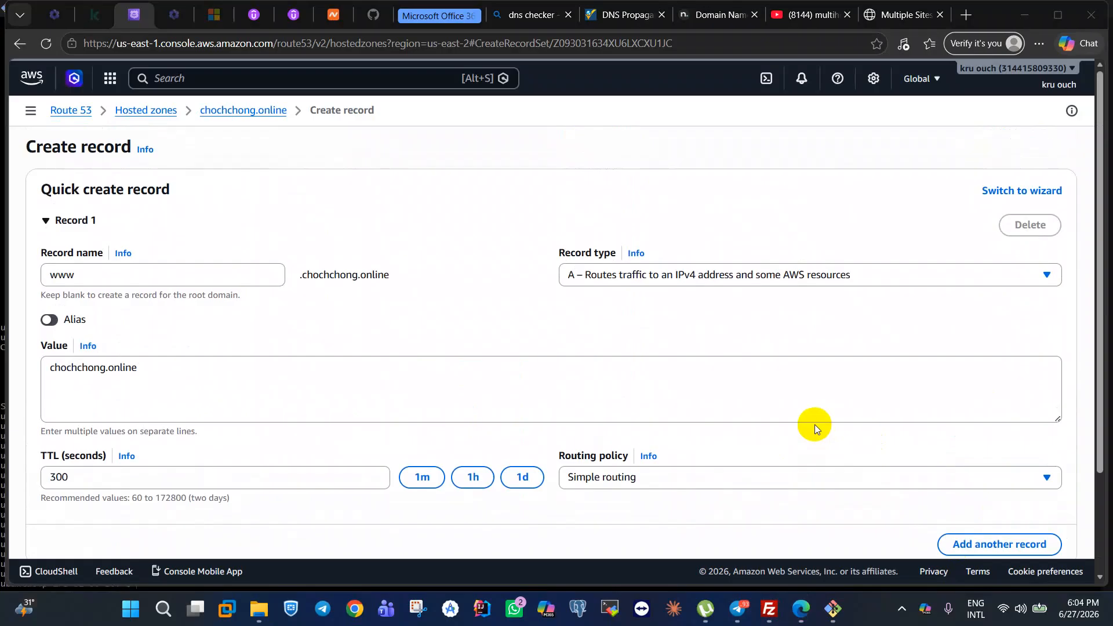
scroll(815, 424, down, 3)
click(1059, 474)
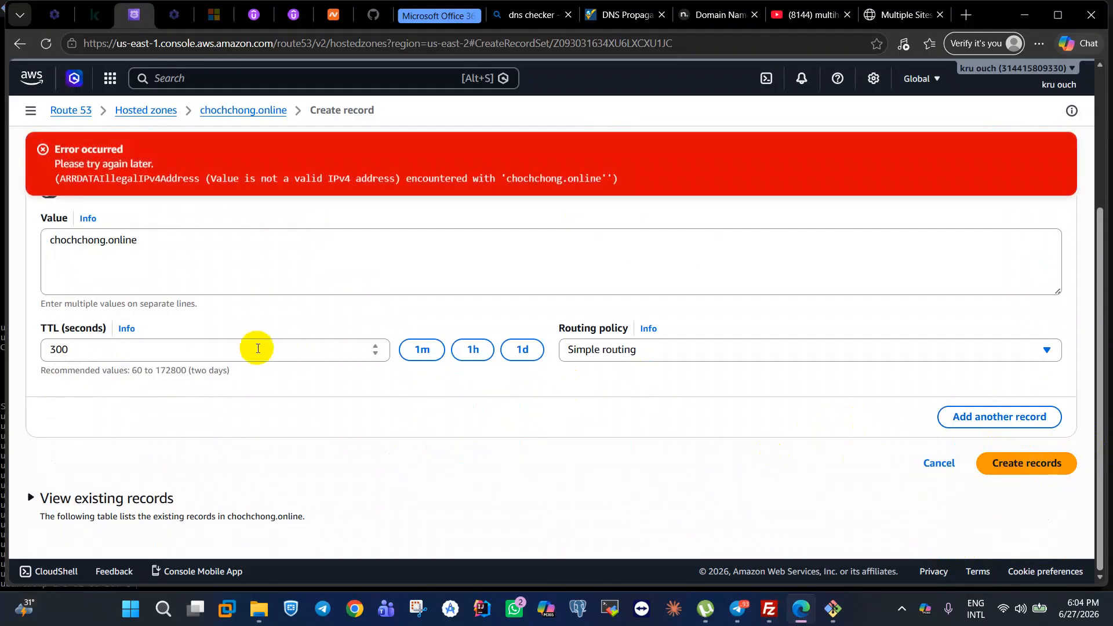
scroll(397, 392, up, 5)
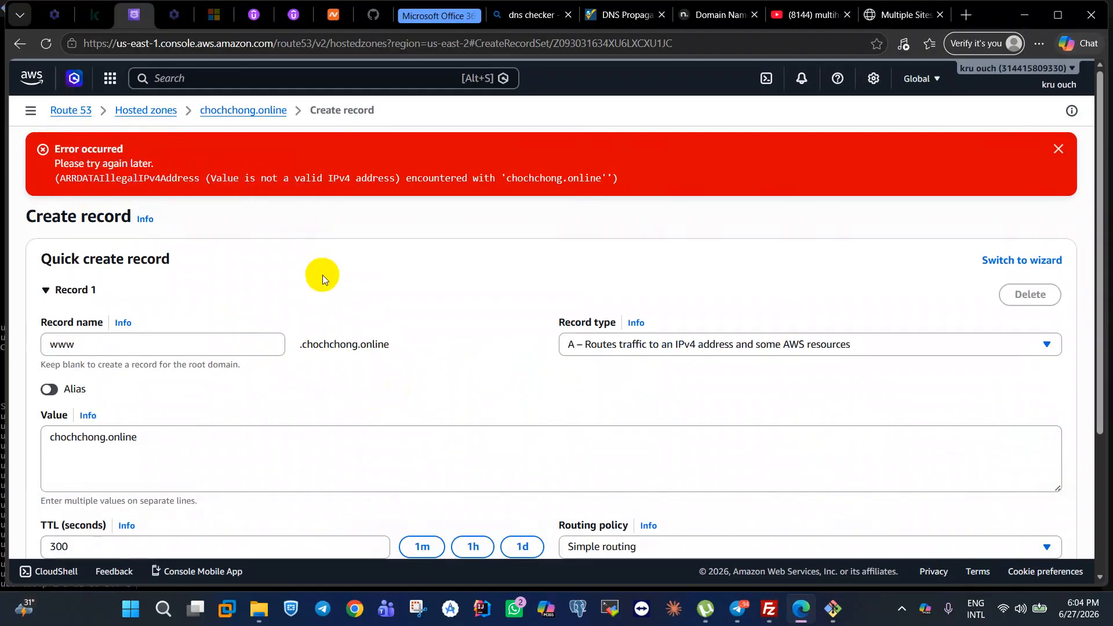
scroll(322, 275, down, 3)
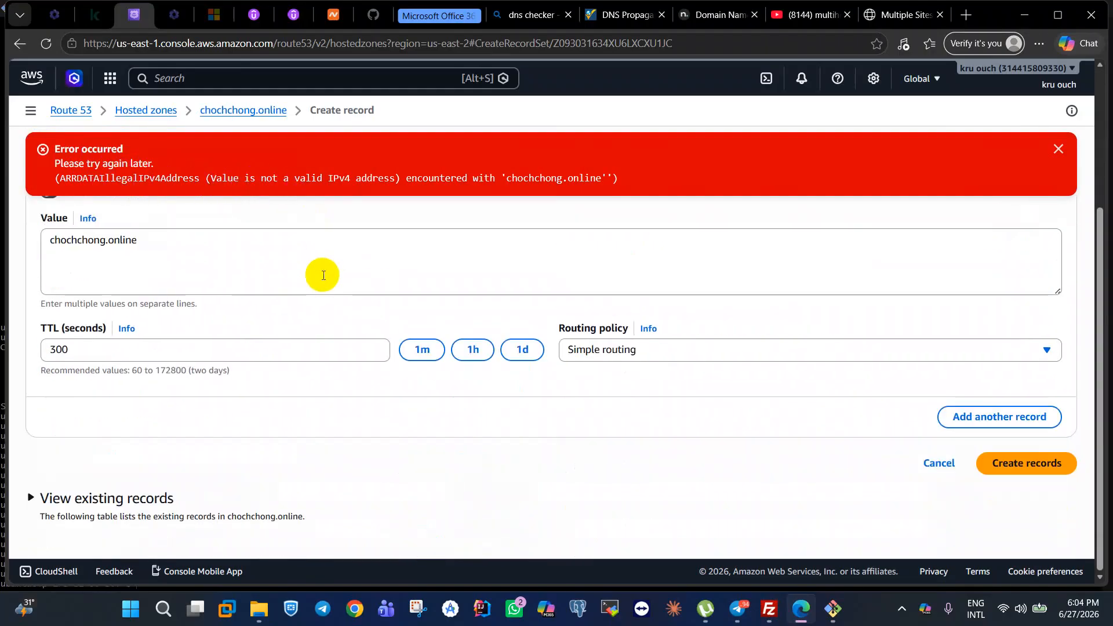
Change the www record's type to CNAME, keeping chochchong.online as its value, and create the record.
scroll(323, 275, up, 3)
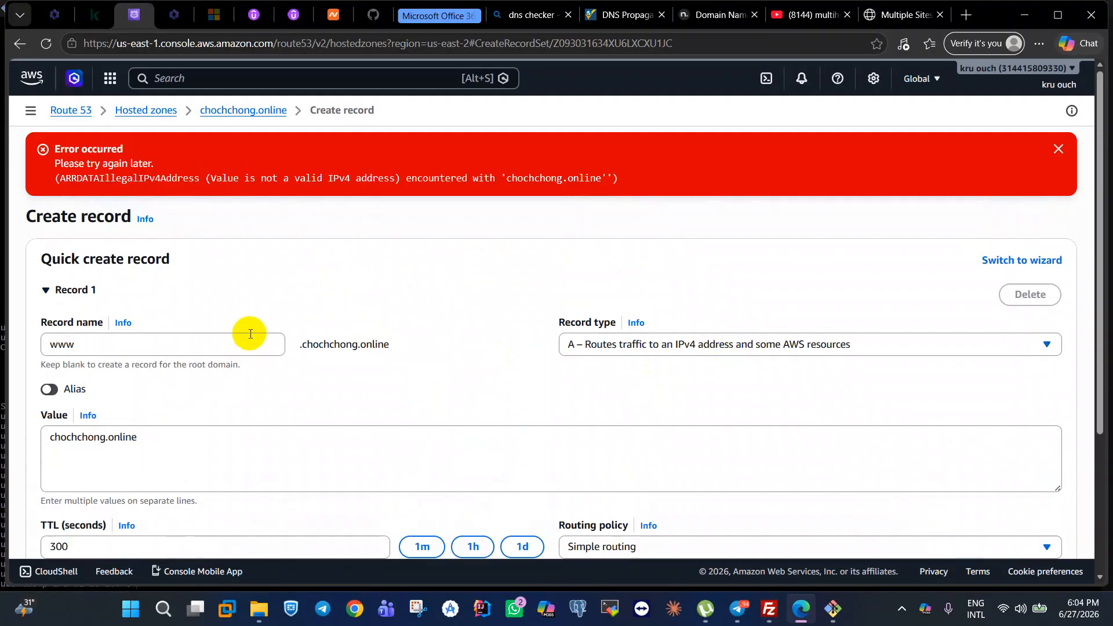
scroll(248, 333, down, 3)
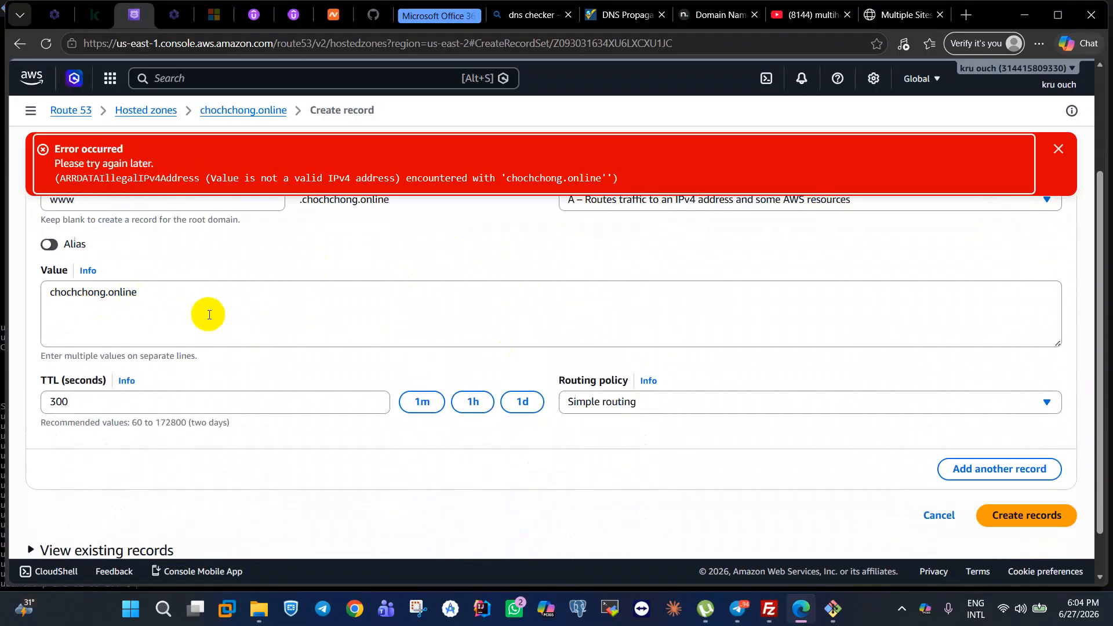
scroll(201, 386, up, 3)
scroll(198, 386, down, 3)
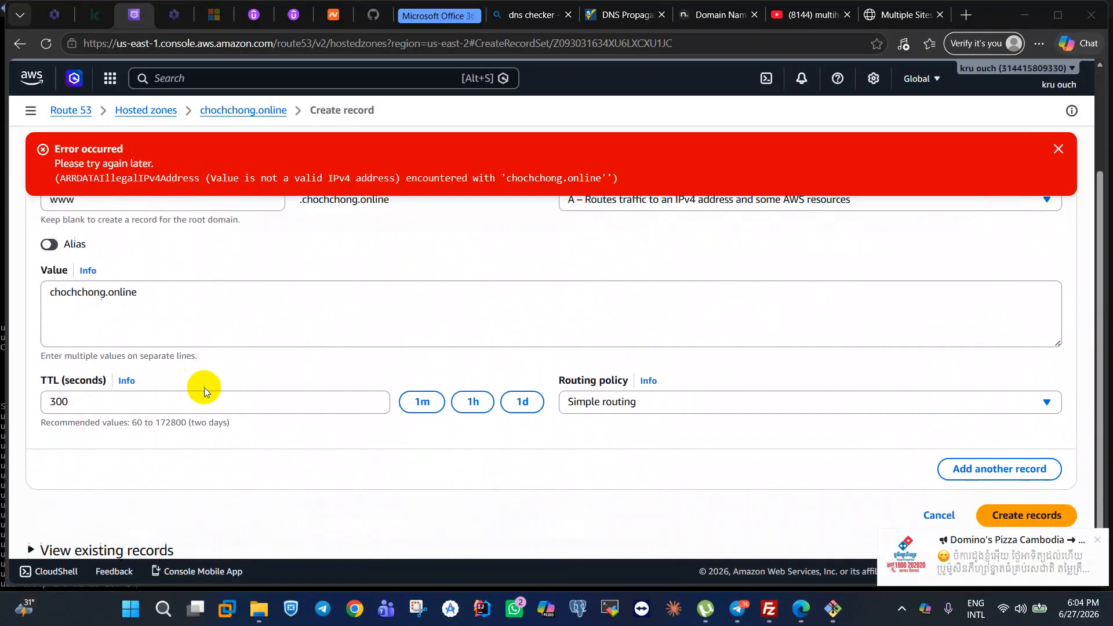
scroll(567, 363, up, 3)
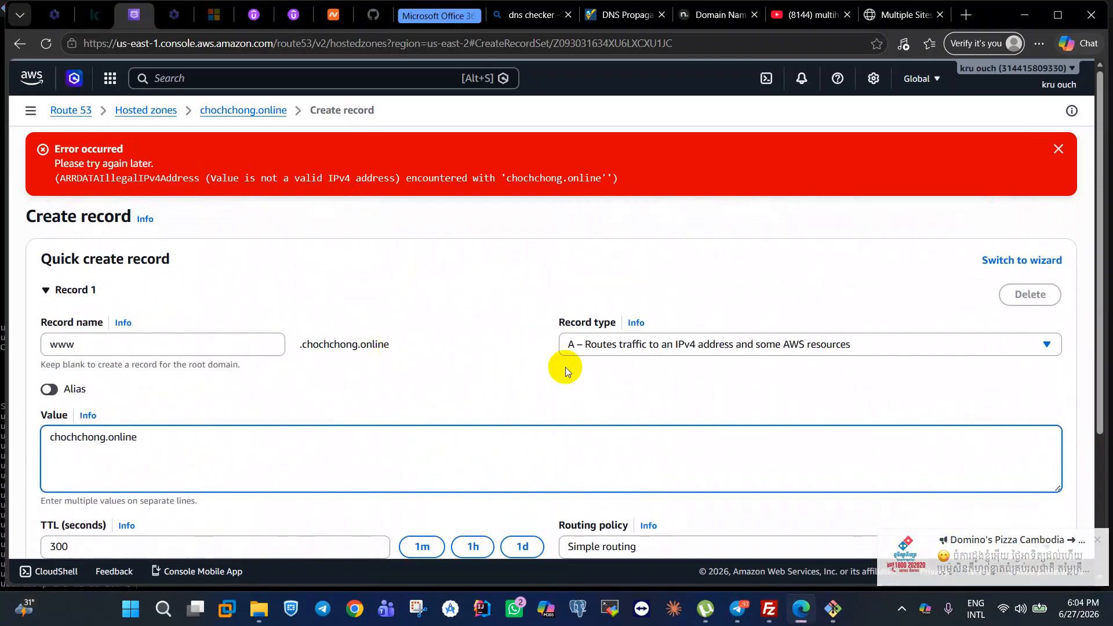
click(600, 348)
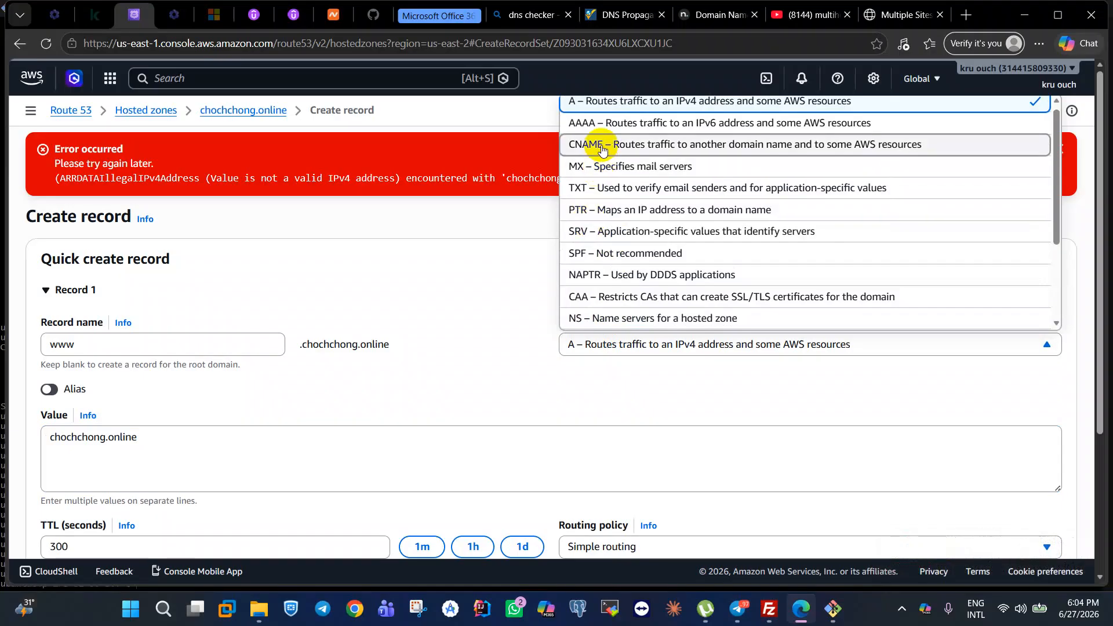
click(601, 149)
scroll(643, 374, down, 3)
scroll(648, 390, up, 3)
scroll(648, 389, down, 3)
scroll(649, 390, up, 3)
scroll(648, 390, down, 3)
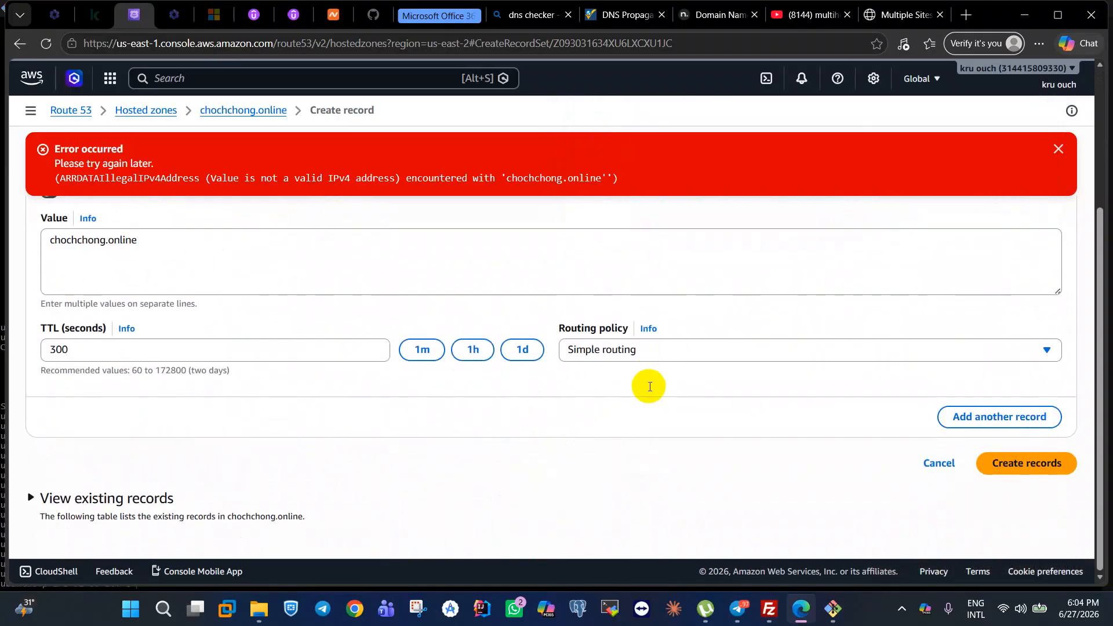
click(1009, 463)
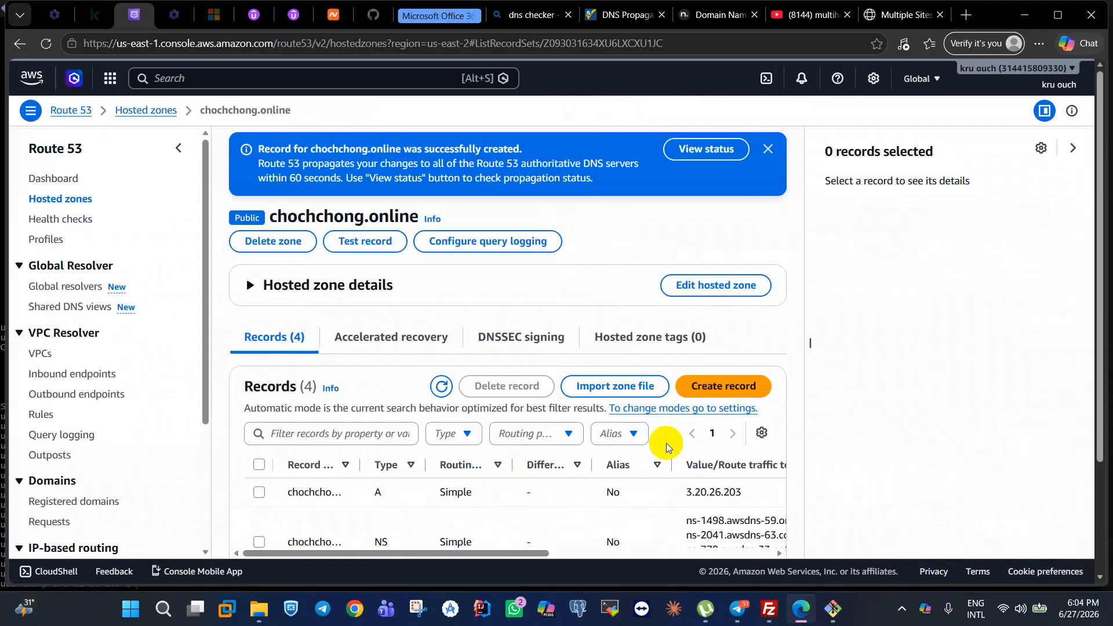
scroll(489, 335, down, 1)
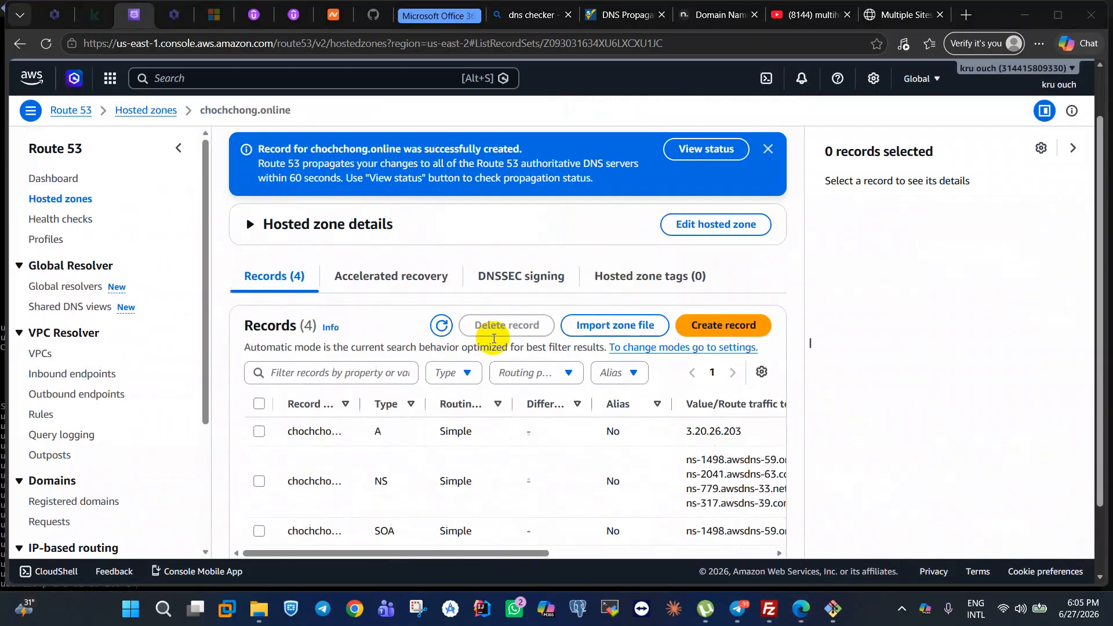
scroll(489, 335, up, 1)
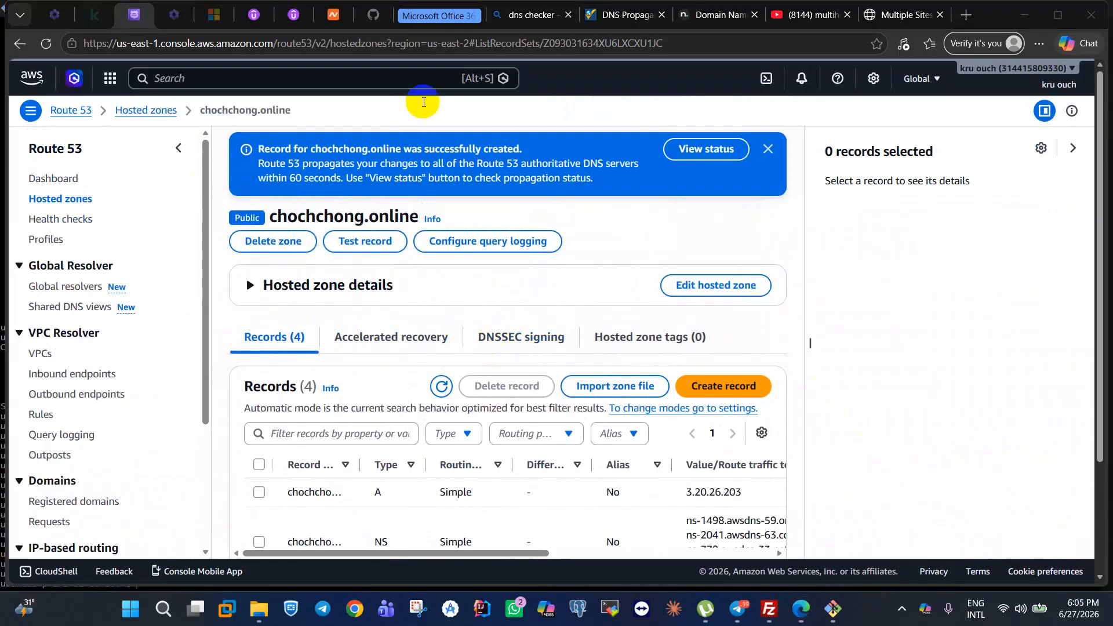
Switch to whatsmydns.net and look up the CNAME propagation of chochchong.online across the listed locations.
click(621, 14)
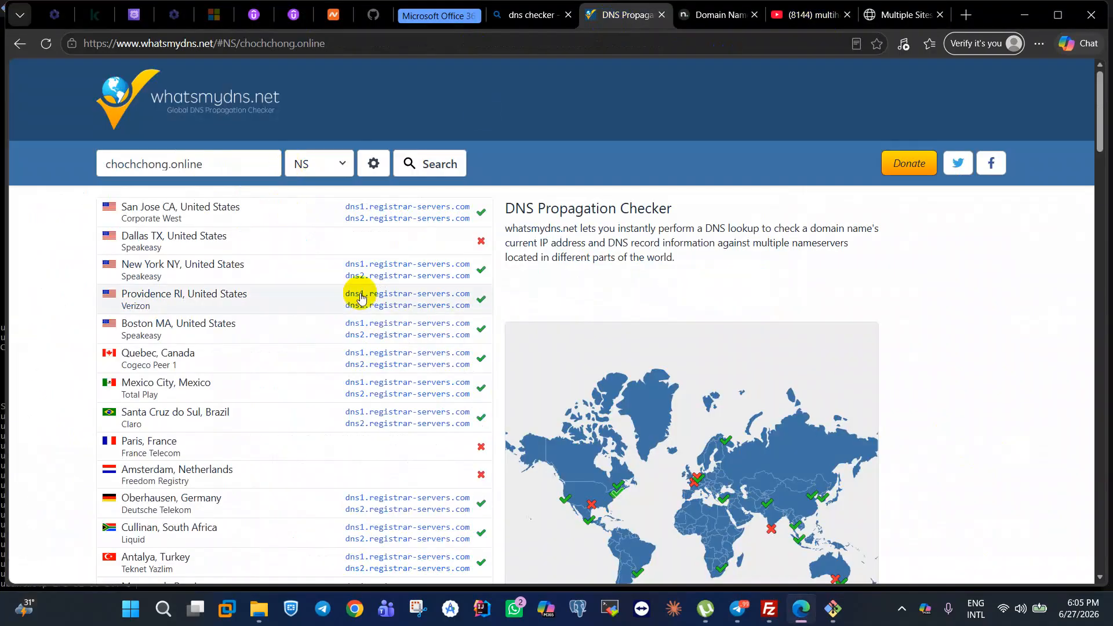
click(313, 165)
click(313, 235)
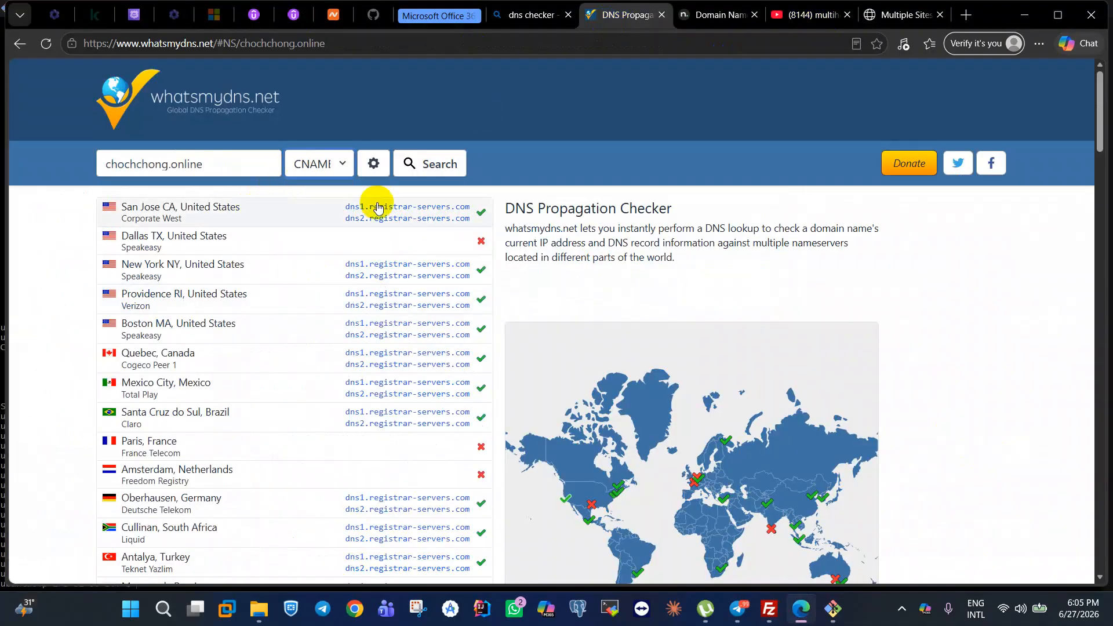
click(432, 164)
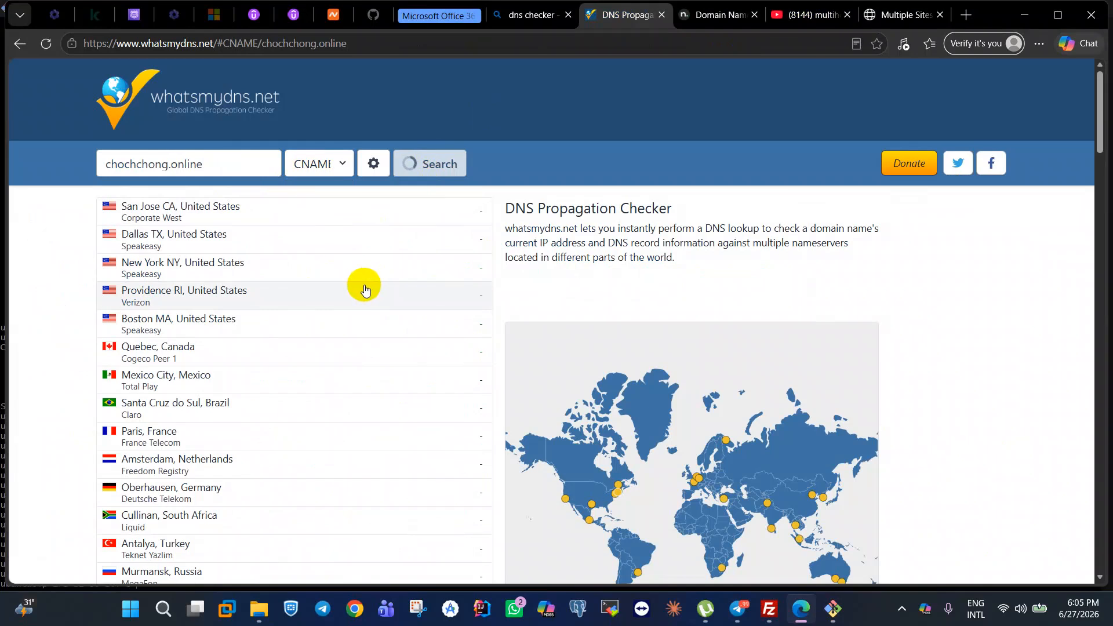
scroll(608, 341, down, 3)
scroll(480, 348, up, 3)
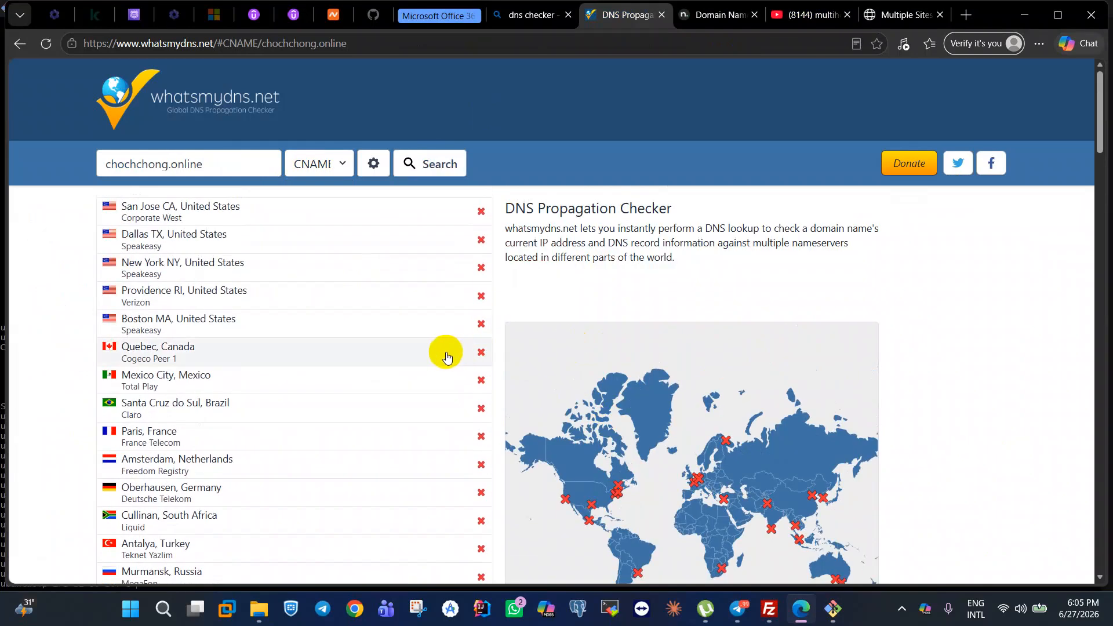
scroll(701, 435, down, 1)
scroll(698, 432, up, 1)
scroll(595, 410, down, 2)
scroll(596, 398, up, 2)
scroll(601, 414, down, 5)
scroll(603, 411, up, 5)
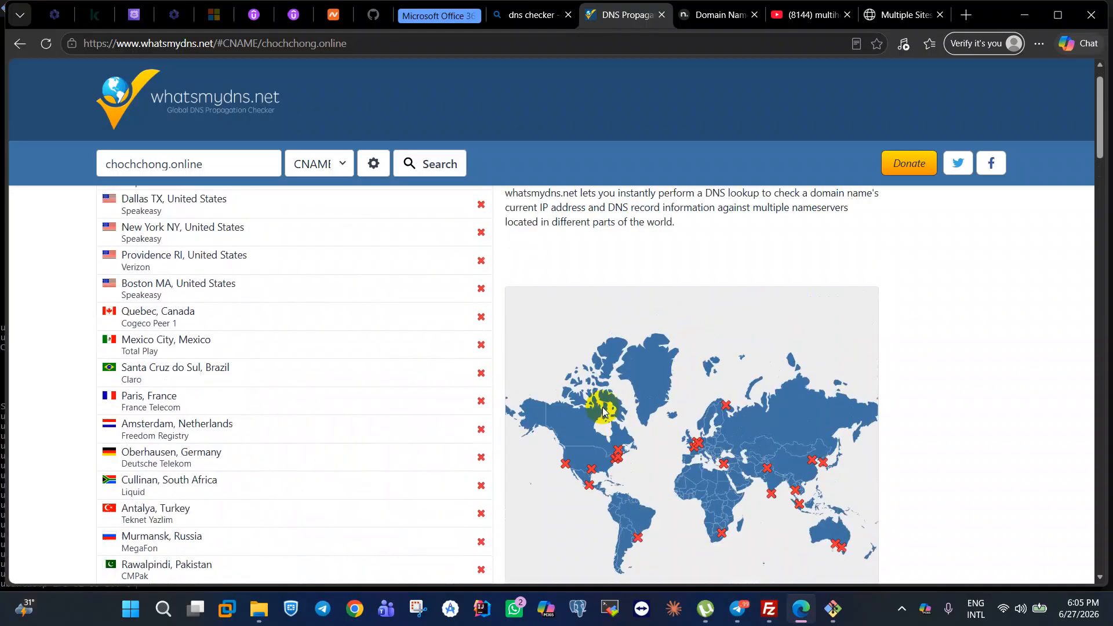
scroll(602, 411, up, 1)
Rerun the CNAME propagation lookup for chochchong.online to refresh the results.
click(425, 164)
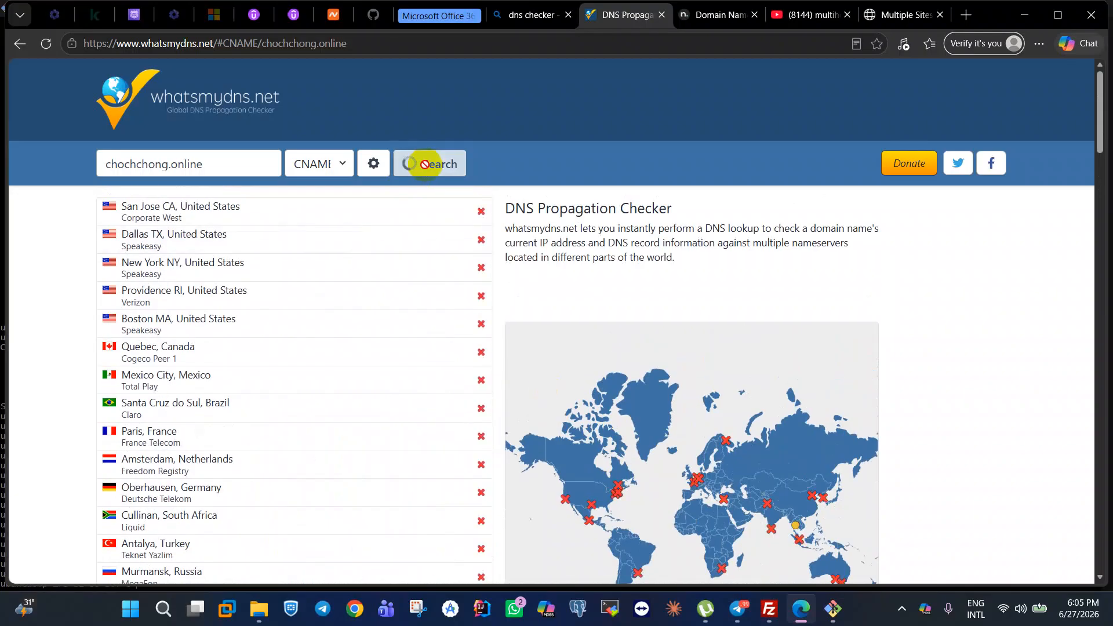
scroll(621, 416, down, 3)
scroll(590, 368, down, 2)
scroll(366, 353, up, 5)
click(415, 173)
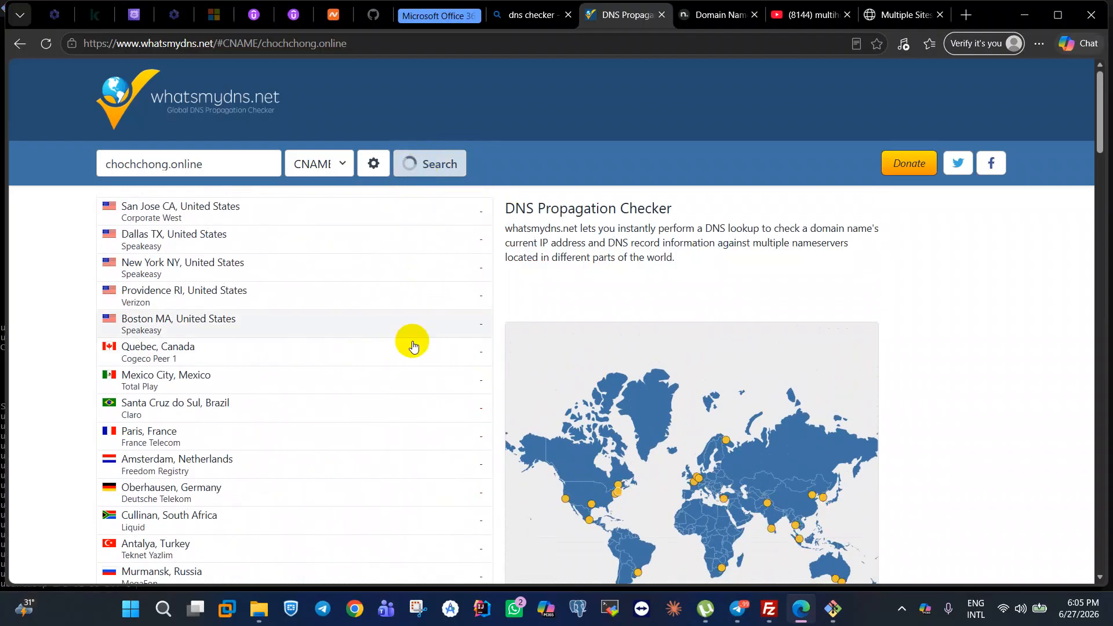
click(424, 164)
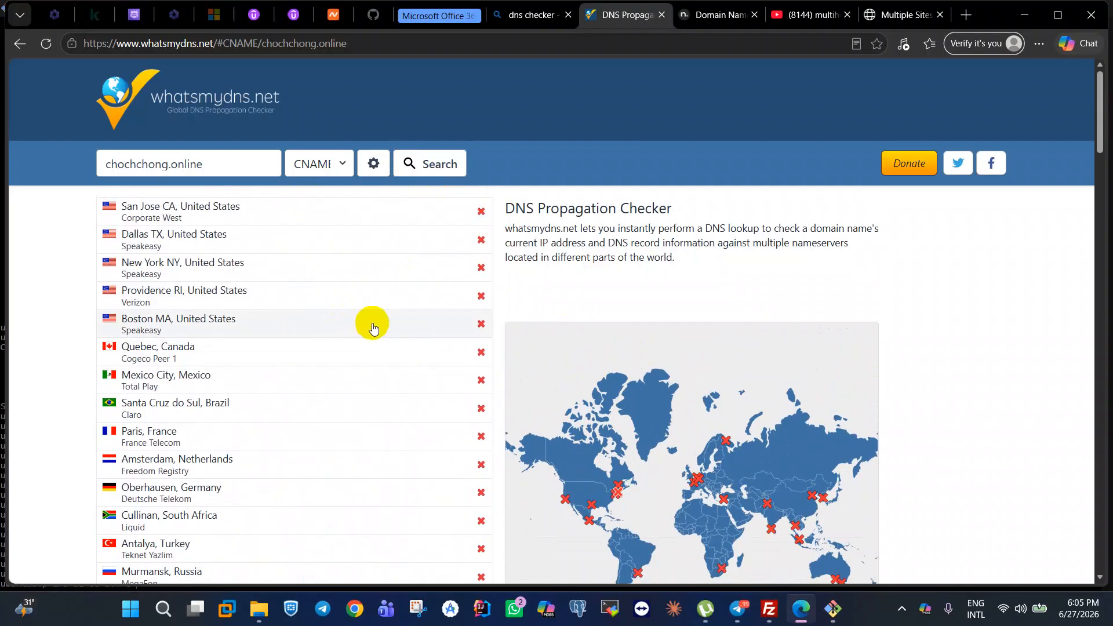
Review the custom nameservers of chochchong.online in Namecheap and its hosted zone records in Route 53.
click(333, 15)
scroll(559, 209, up, 1)
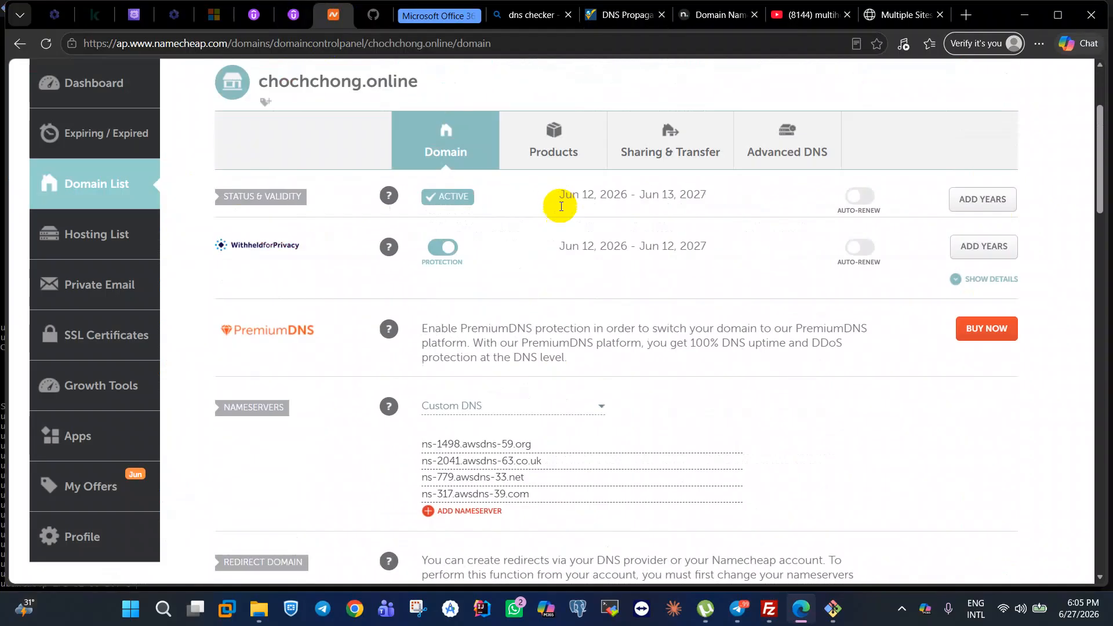
scroll(542, 179, down, 2)
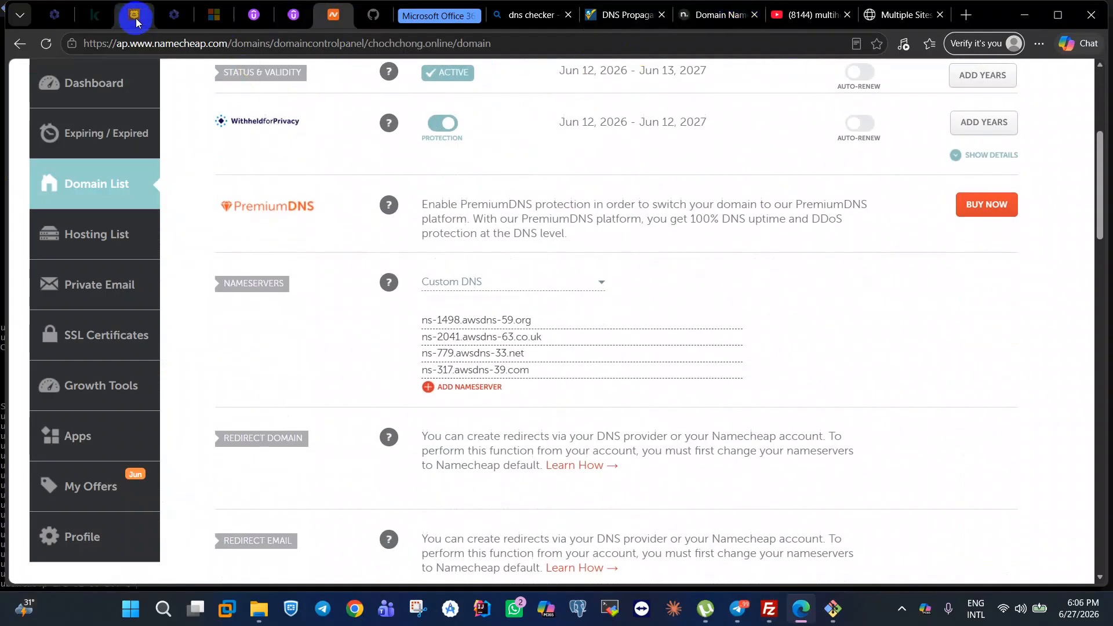
click(134, 15)
scroll(580, 371, down, 3)
scroll(530, 450, up, 1)
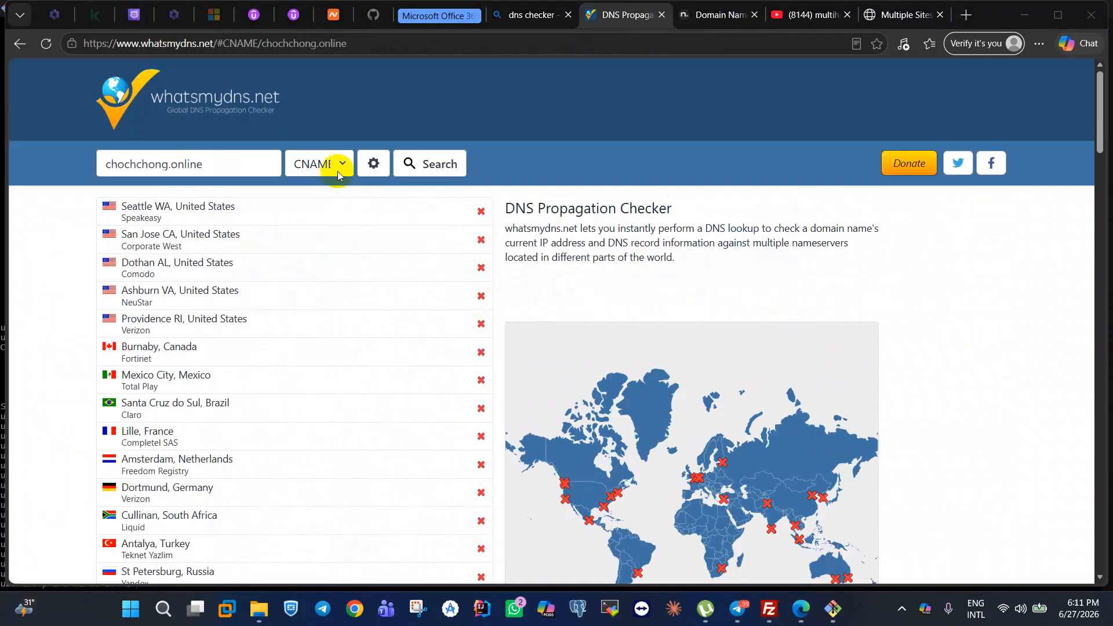
Check the propagation of chochchong.online's NS records and its A records on whatsmydns.net.
click(331, 163)
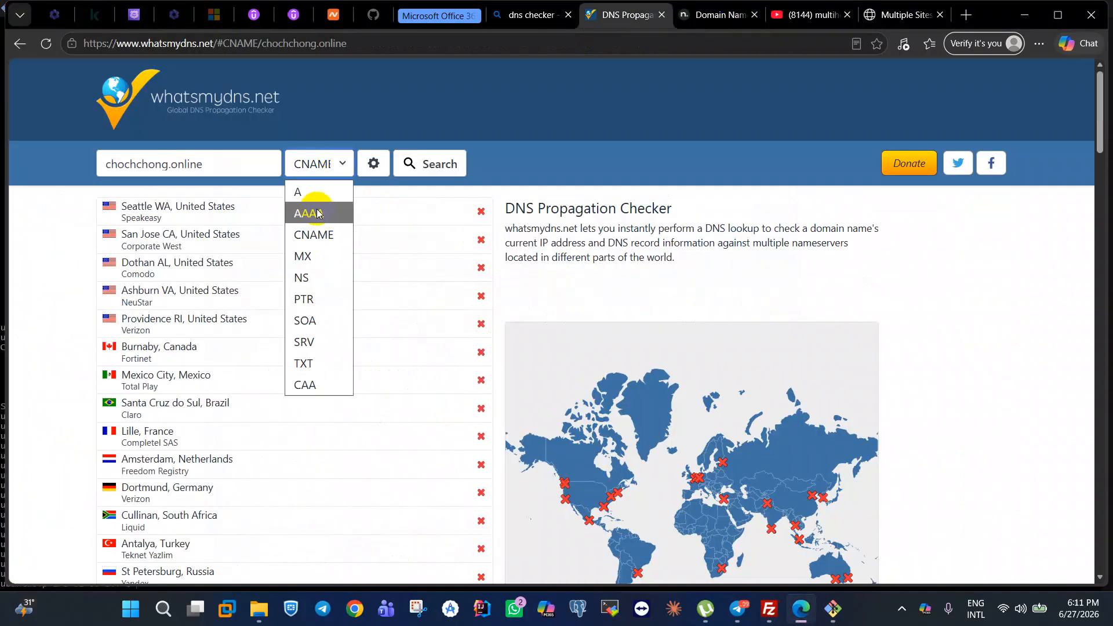
click(313, 277)
click(426, 169)
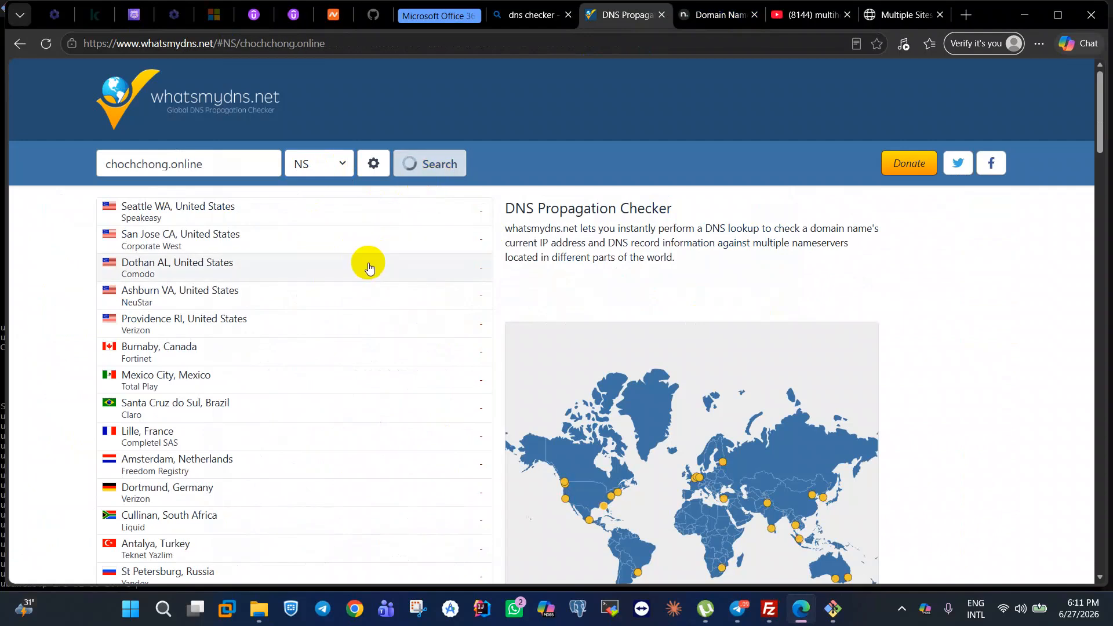
click(336, 158)
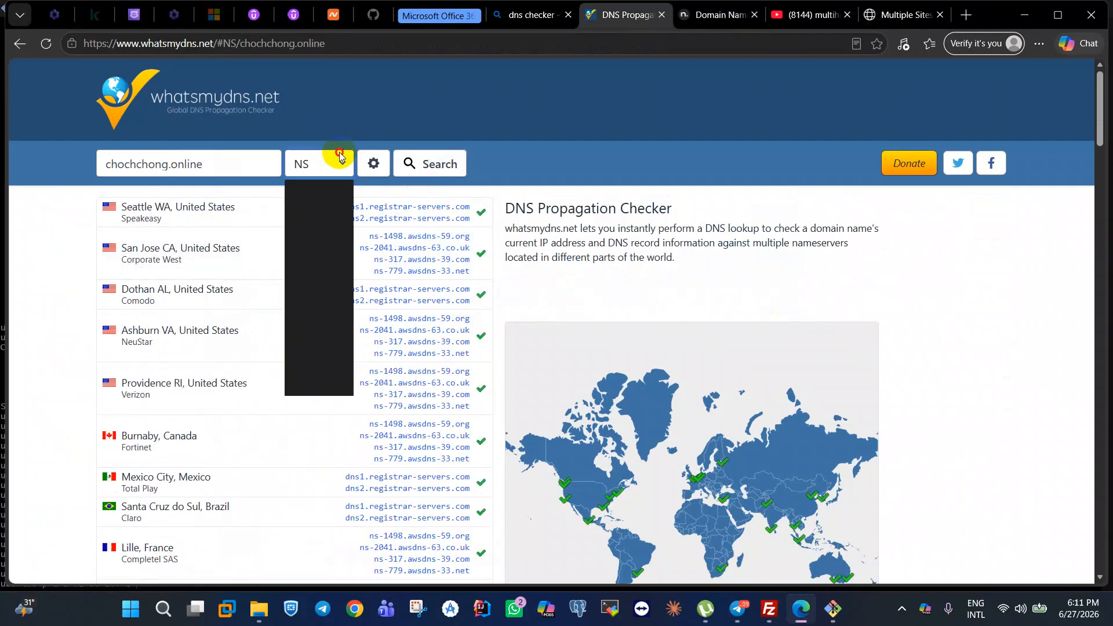
click(328, 191)
click(436, 164)
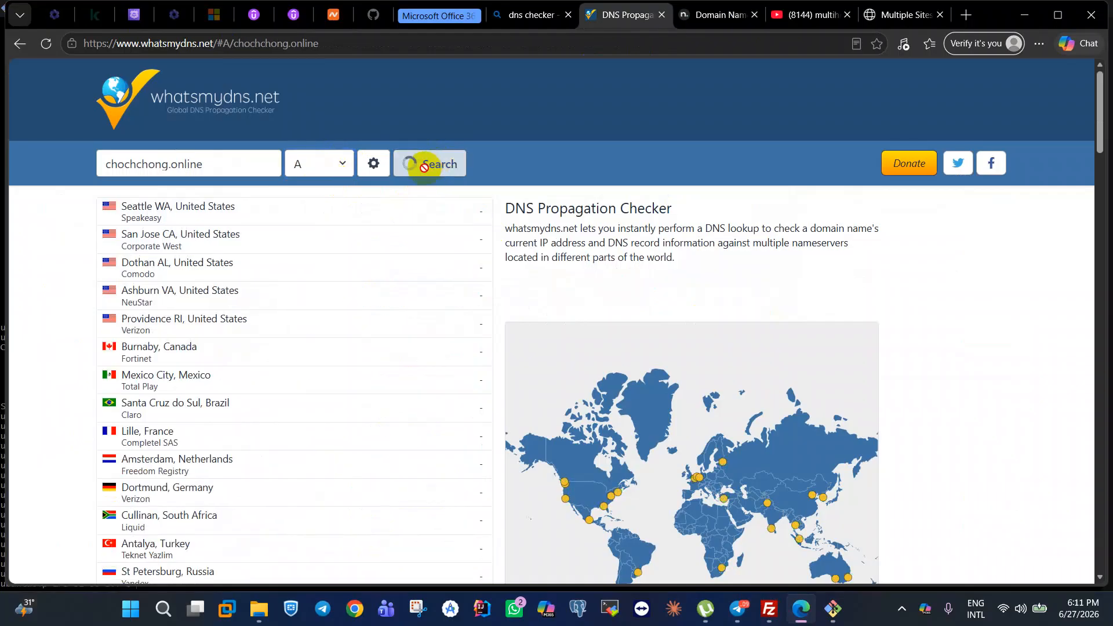
Switch the propagation lookup for chochchong.online back to CNAME records and run it.
click(346, 161)
click(308, 234)
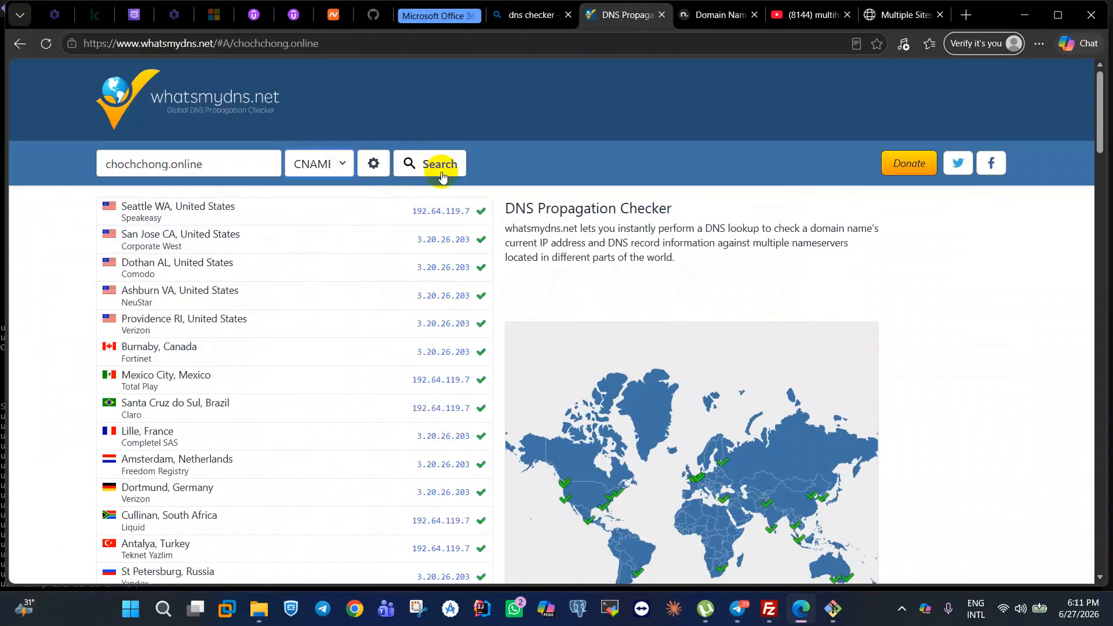
click(436, 164)
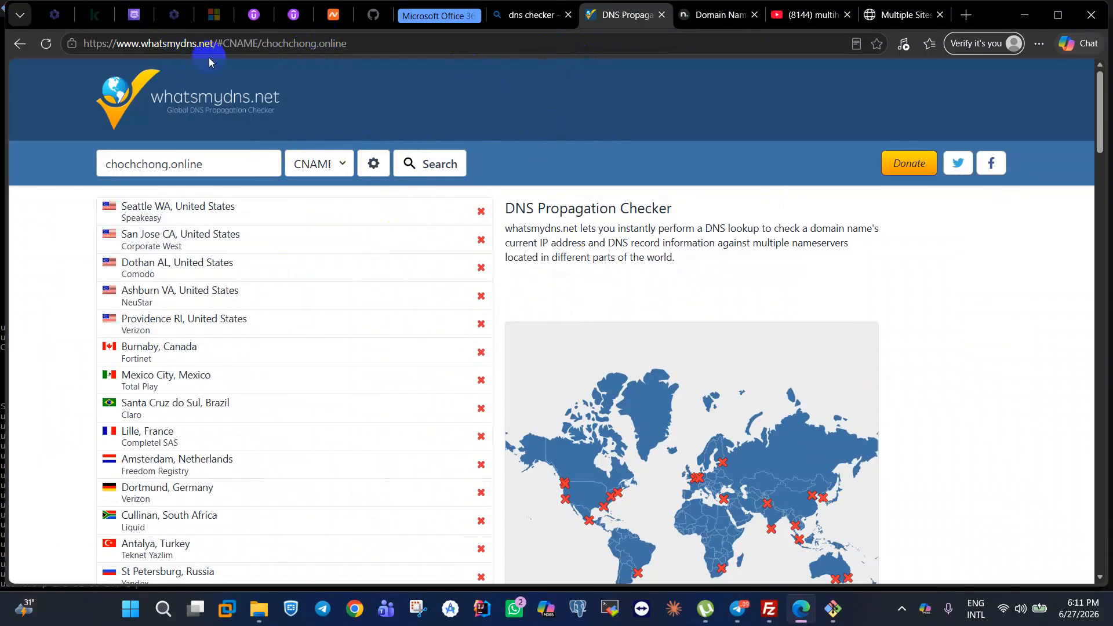
Check the record change's status in Route 53, and repeat the CNAME lookup on whatsmydns.net.
click(134, 14)
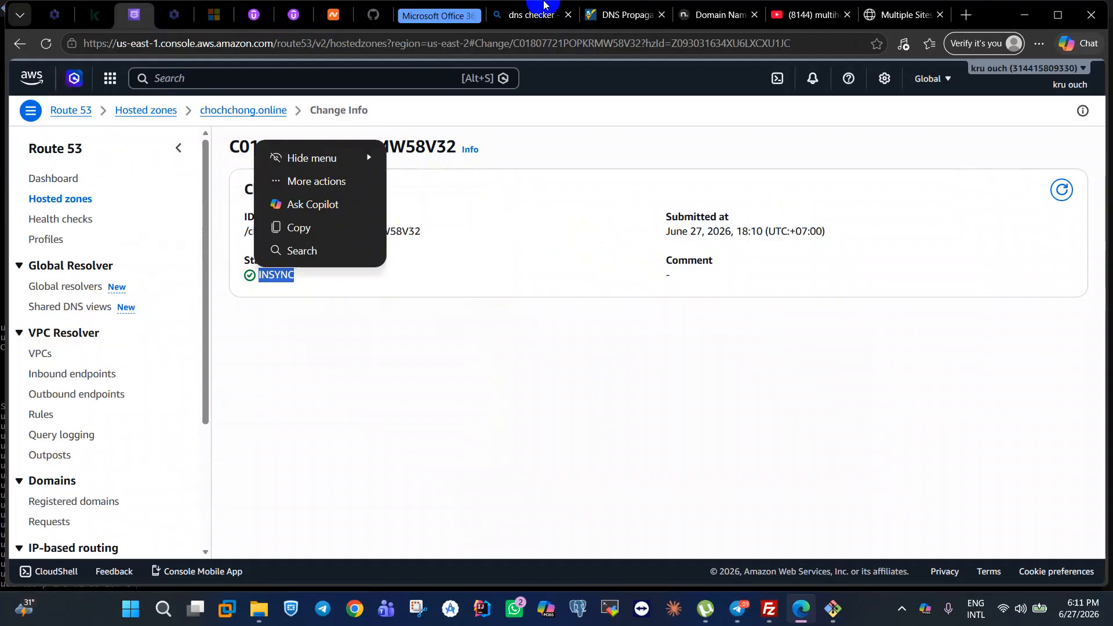
click(626, 14)
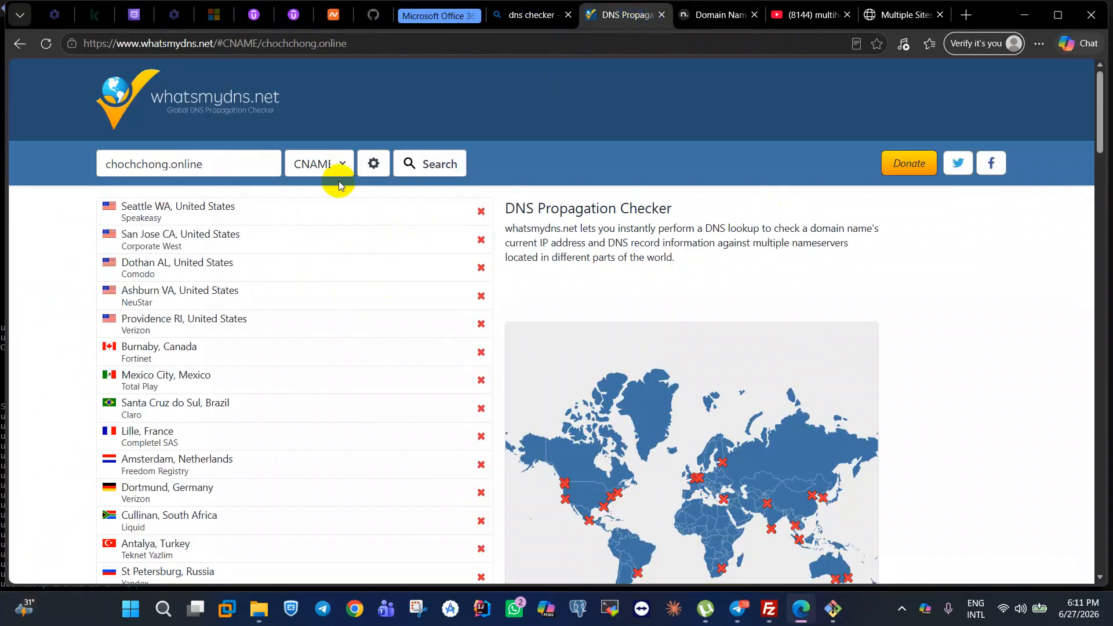
click(437, 163)
scroll(696, 455, down, 4)
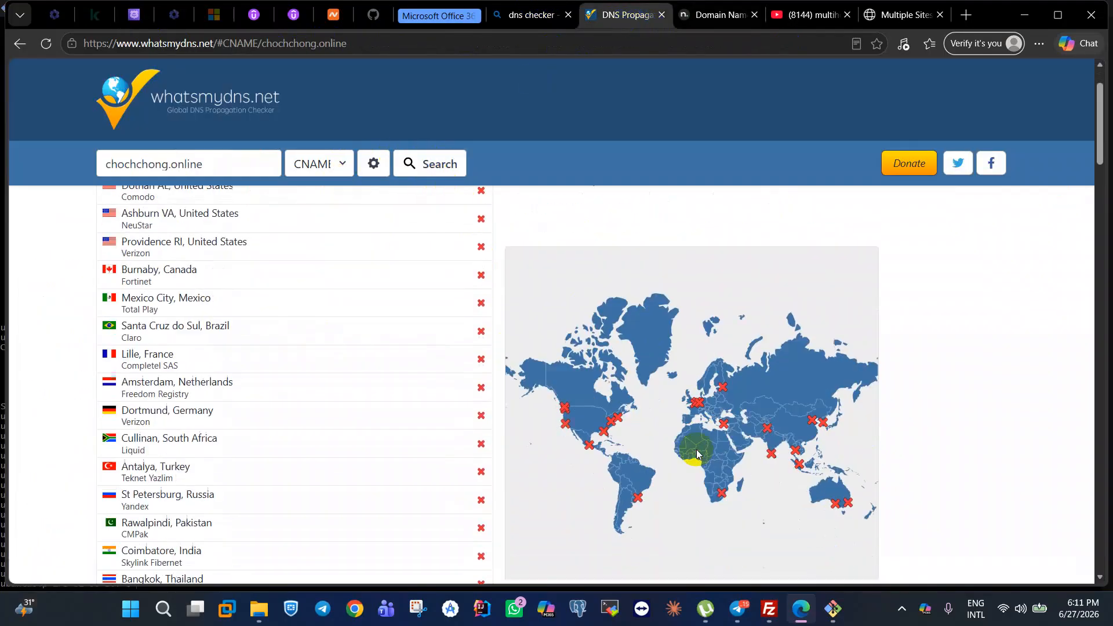
scroll(633, 390, up, 4)
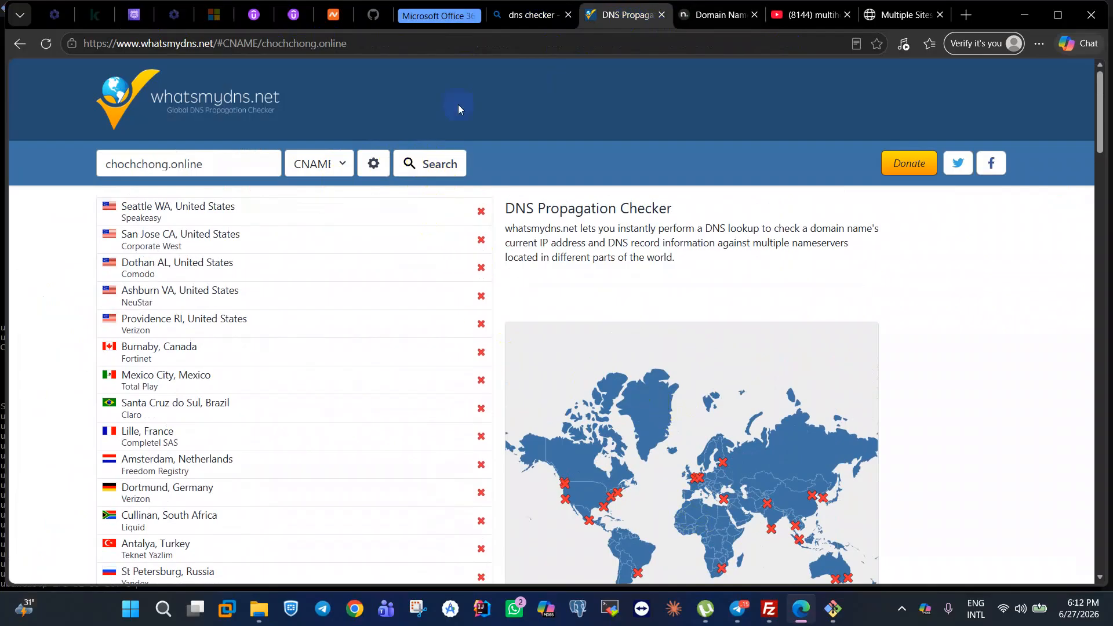
Create a public hosted zone for chochchong.store in Route 53.
click(135, 15)
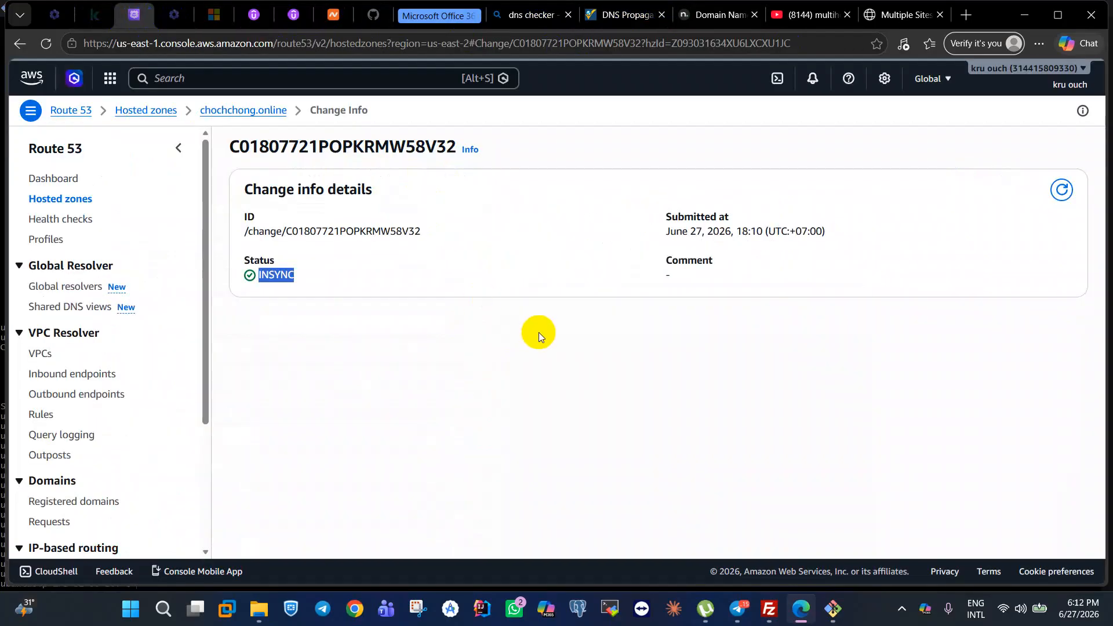
click(81, 199)
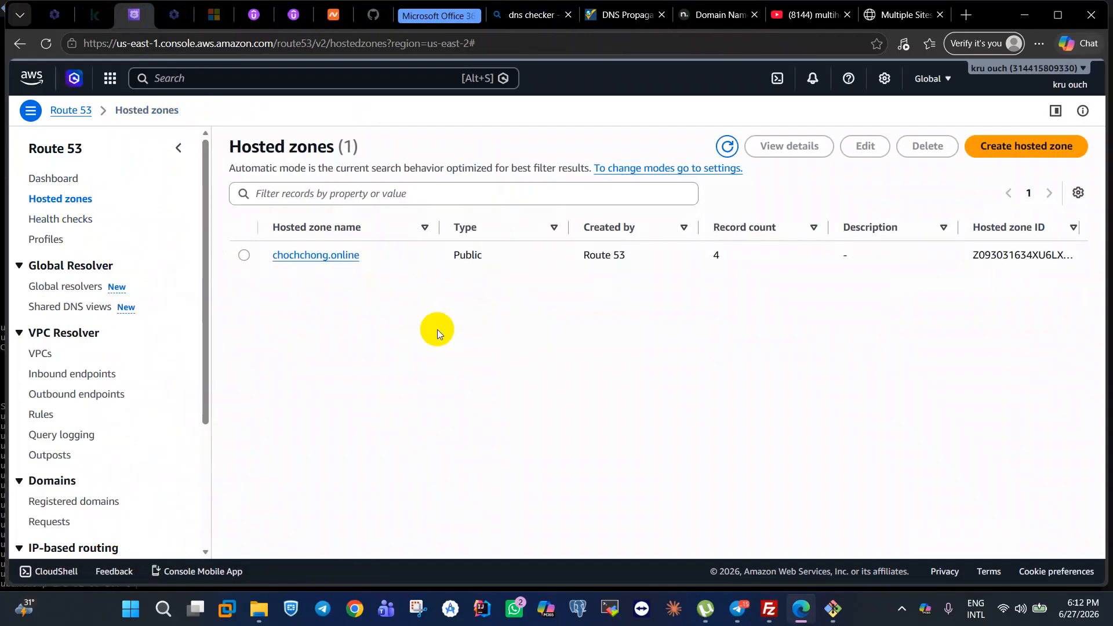
click(1004, 159)
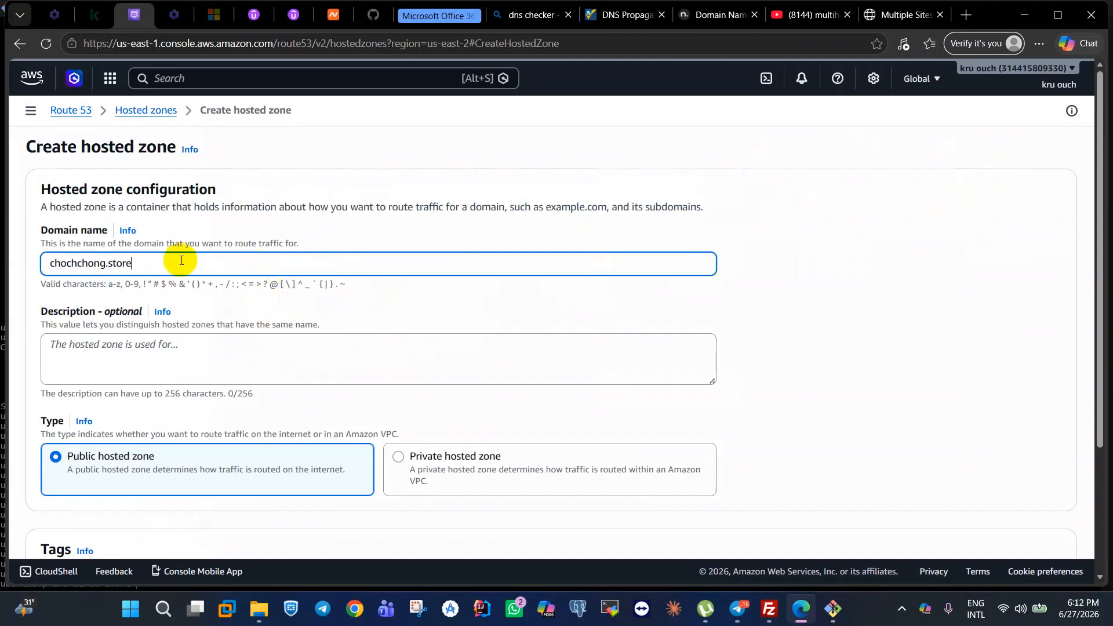
scroll(185, 342, down, 3)
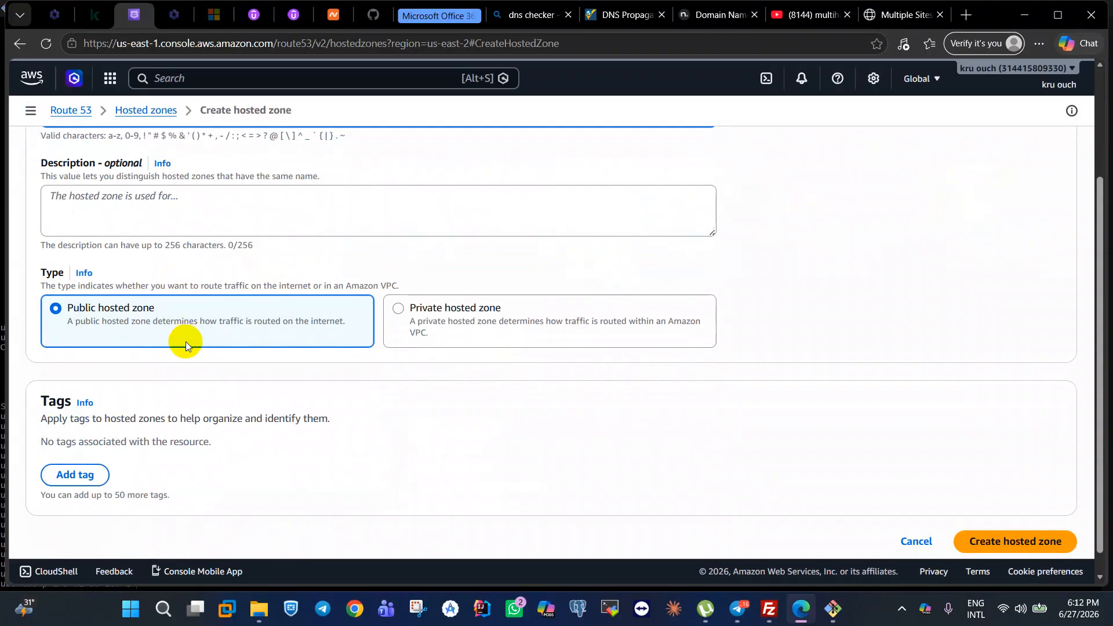
scroll(185, 342, up, 2)
scroll(187, 342, up, 1)
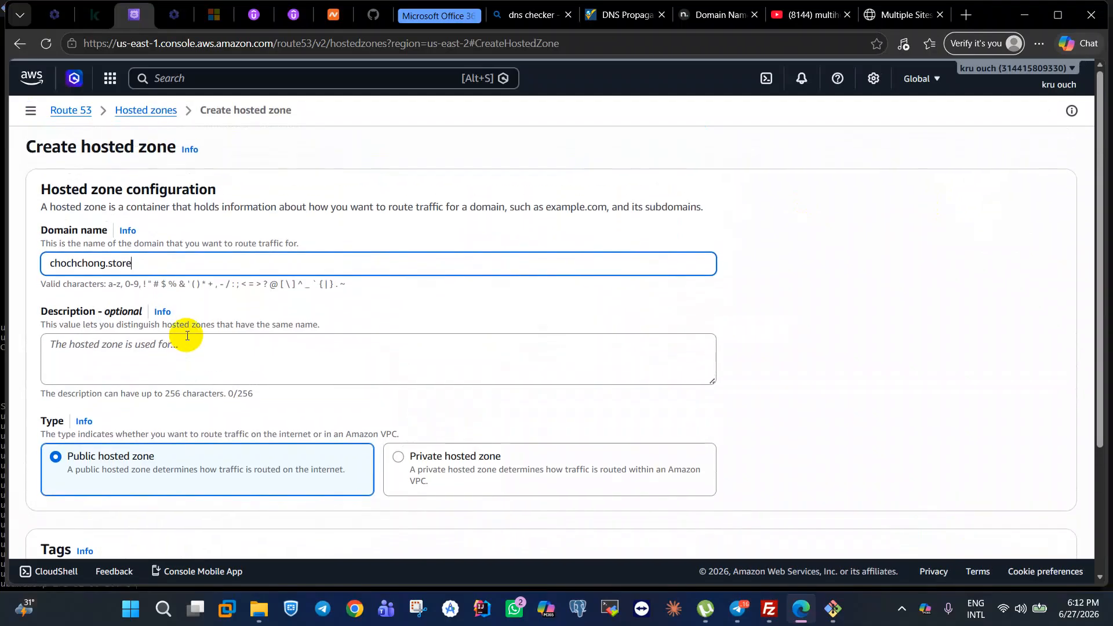
scroll(187, 336, down, 3)
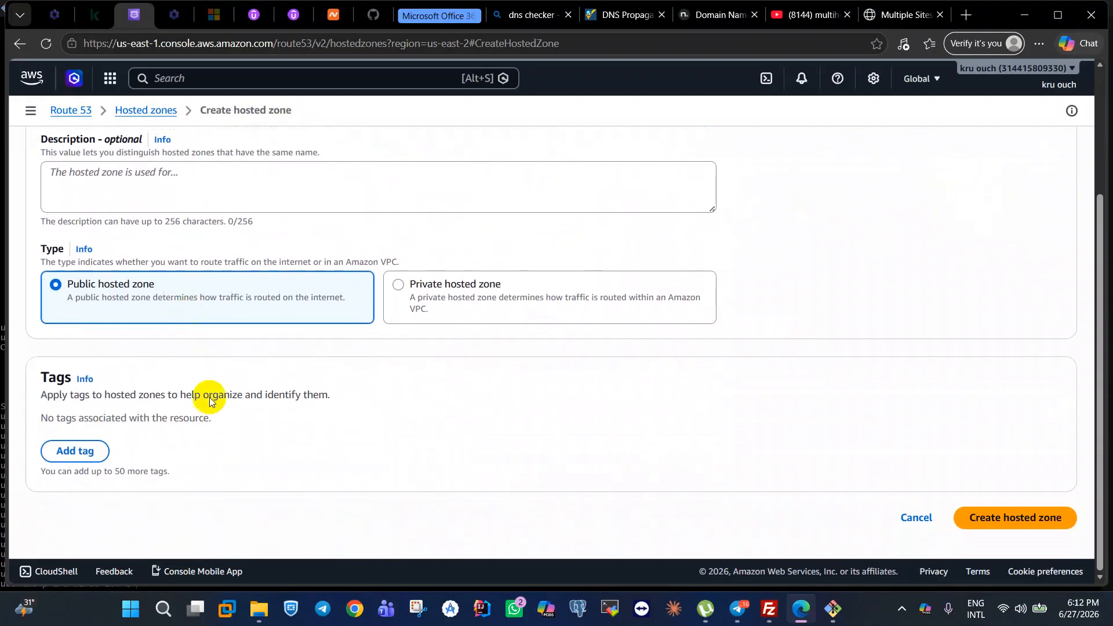
click(1011, 521)
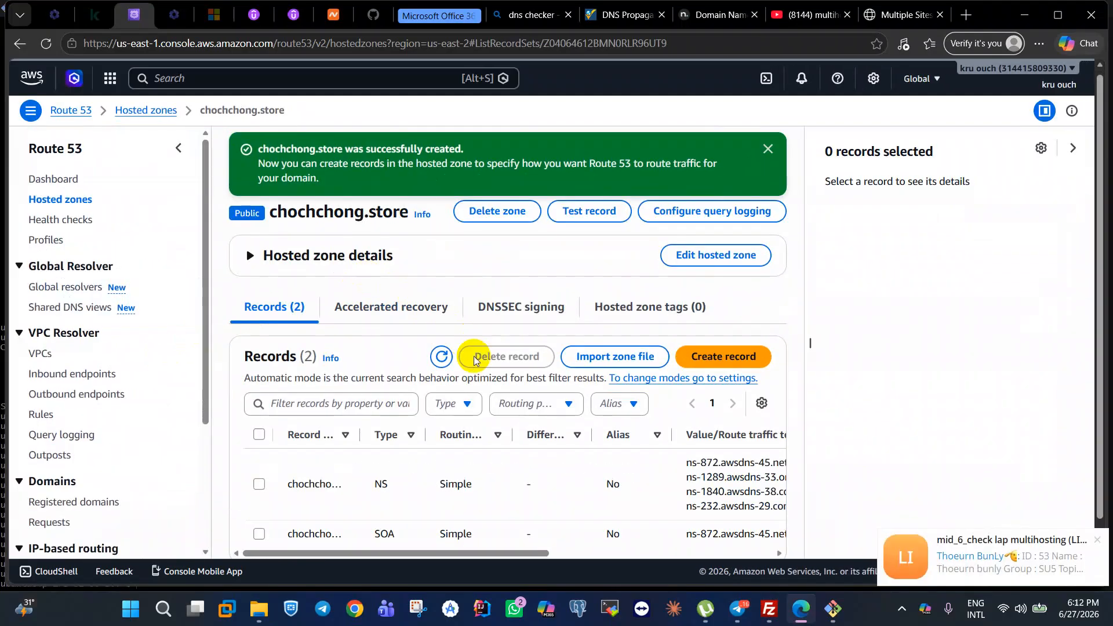
Select the NS record of the chochchong.store hosted zone to show its record details.
scroll(522, 390, down, 2)
scroll(485, 387, up, 2)
scroll(492, 389, down, 2)
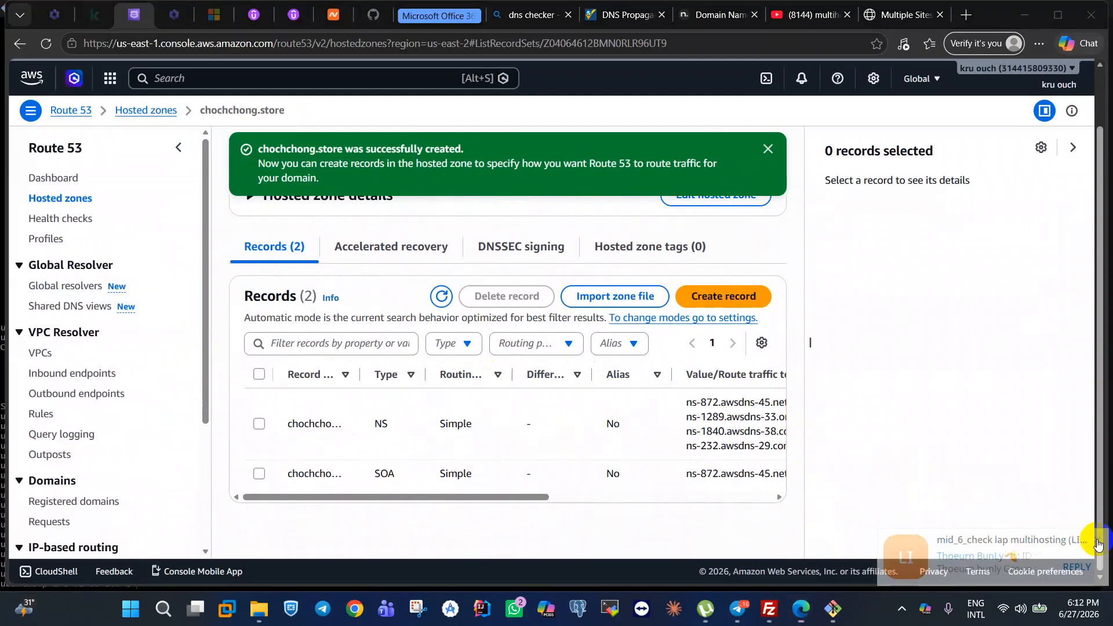
drag(497, 497, 686, 499)
drag(484, 502, 300, 483)
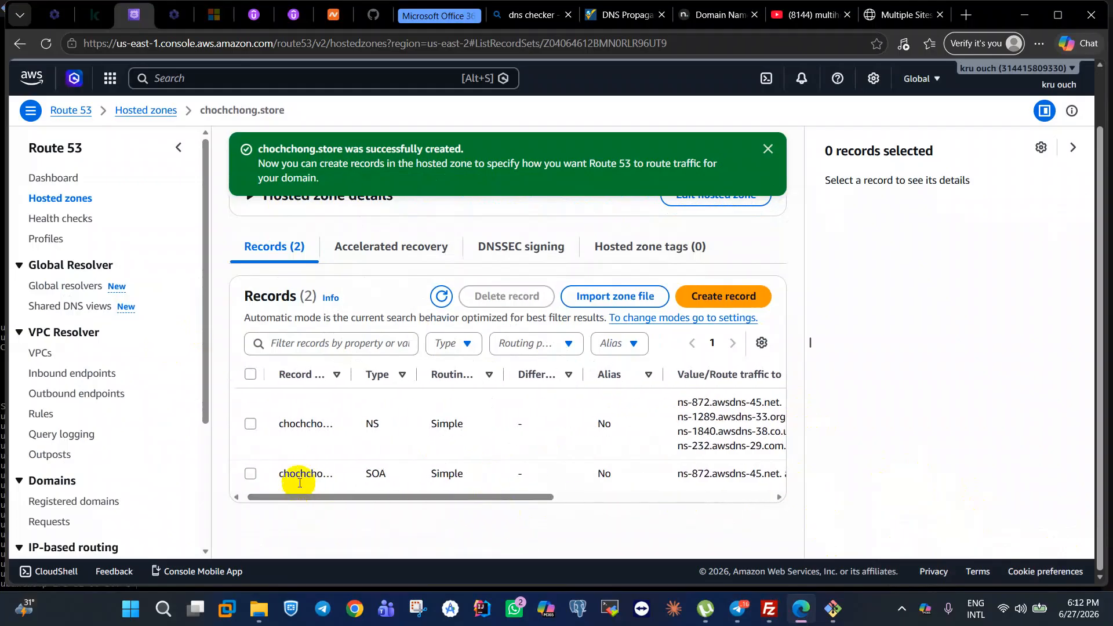
click(243, 422)
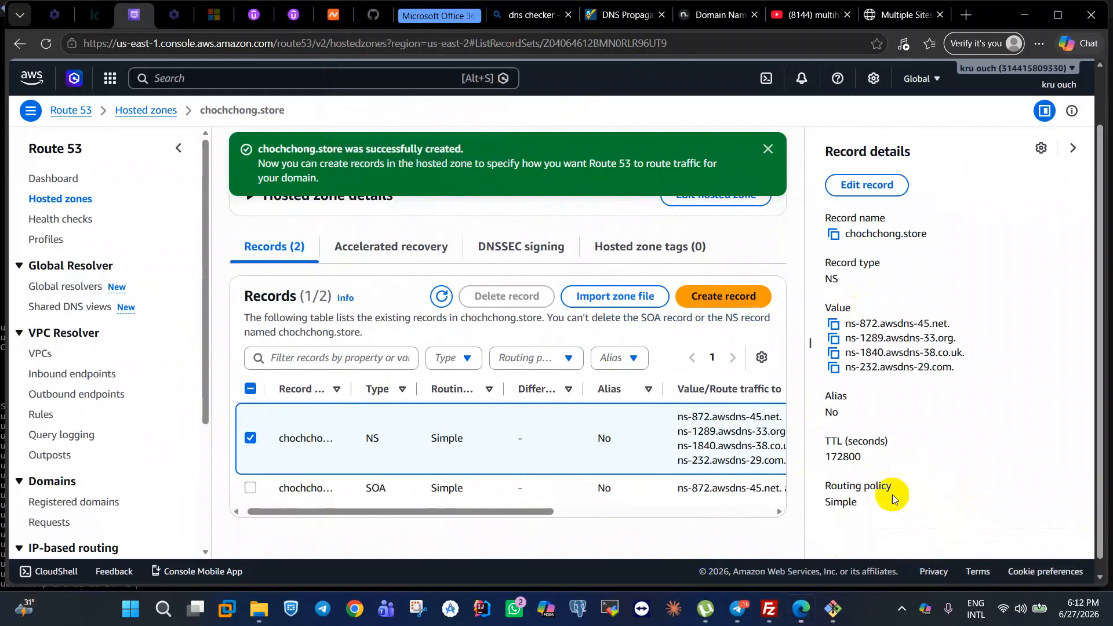
Switch to Namecheap and open the management page of chochchong.store from the domain list.
click(331, 12)
scroll(464, 323, down, 1)
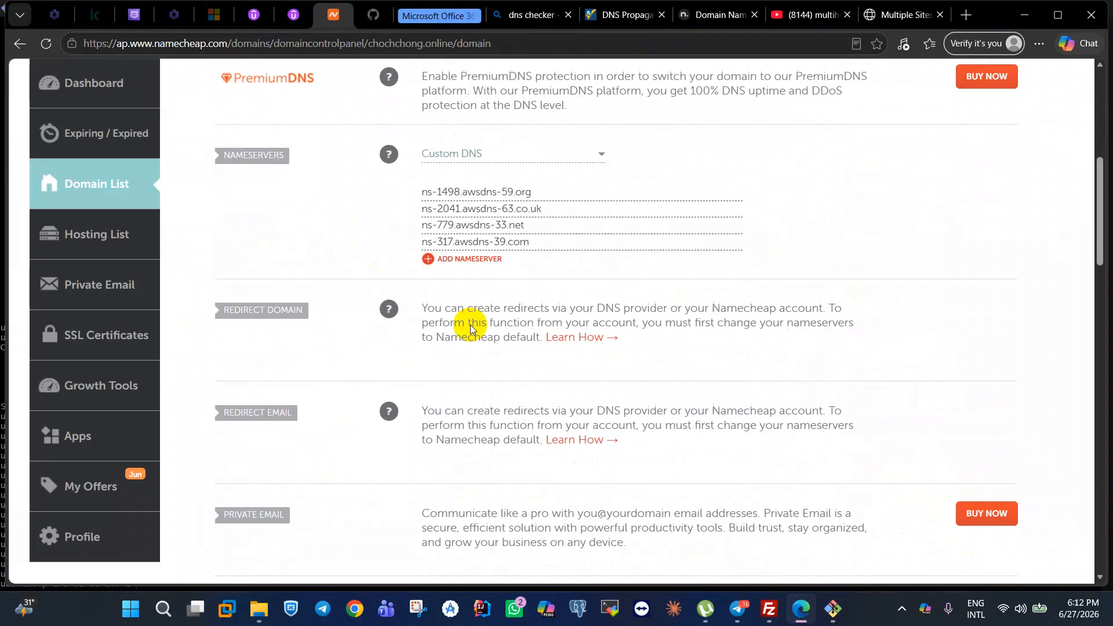
scroll(465, 318, up, 7)
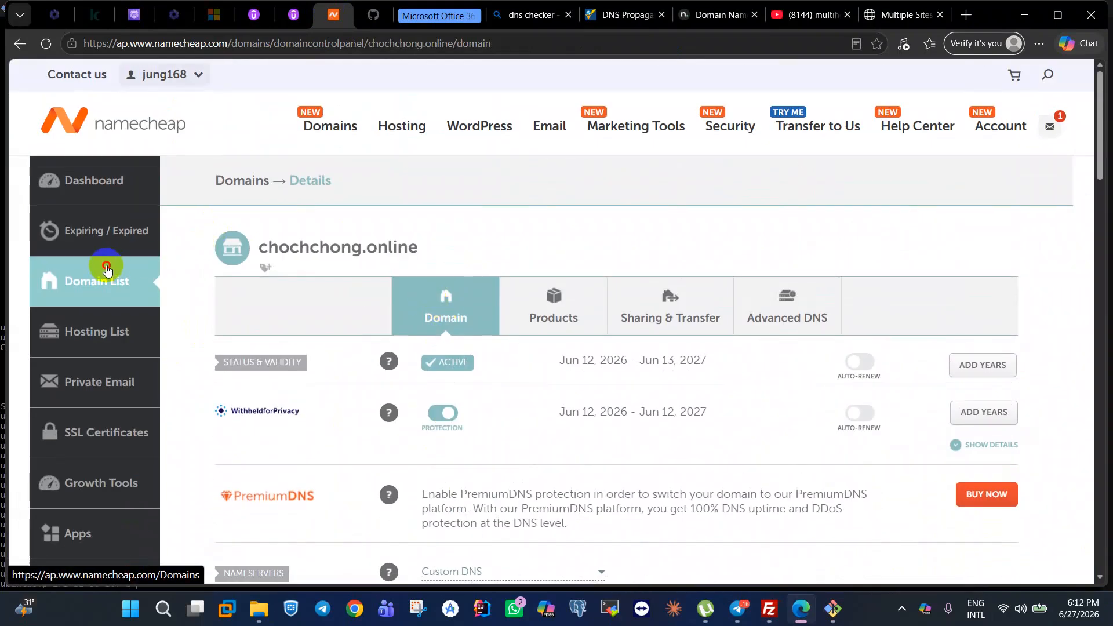
click(121, 283)
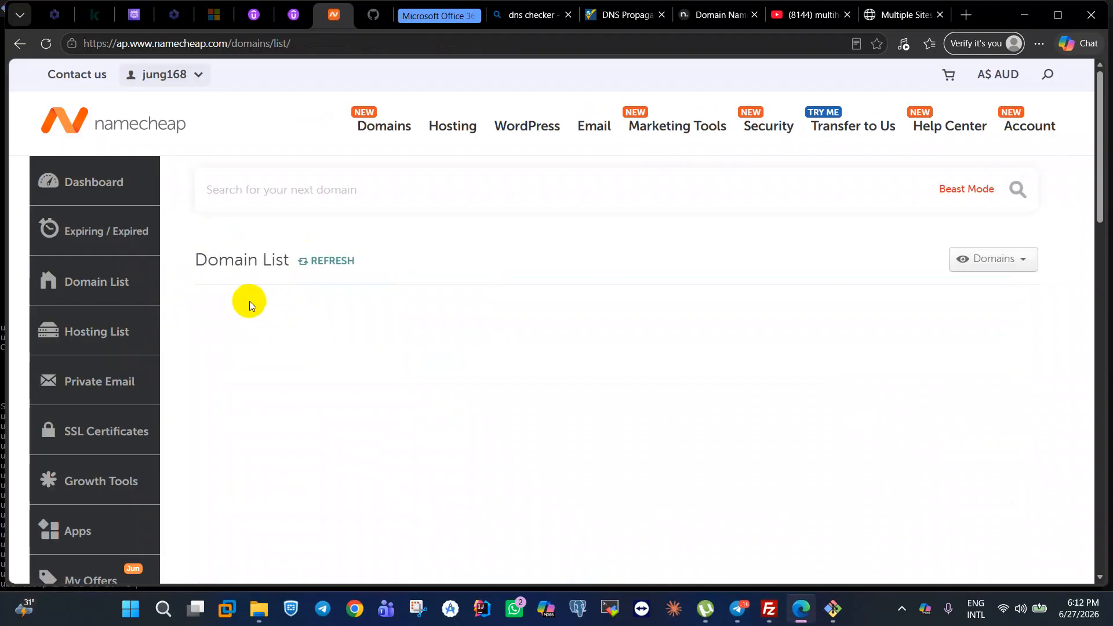
scroll(521, 417, down, 1)
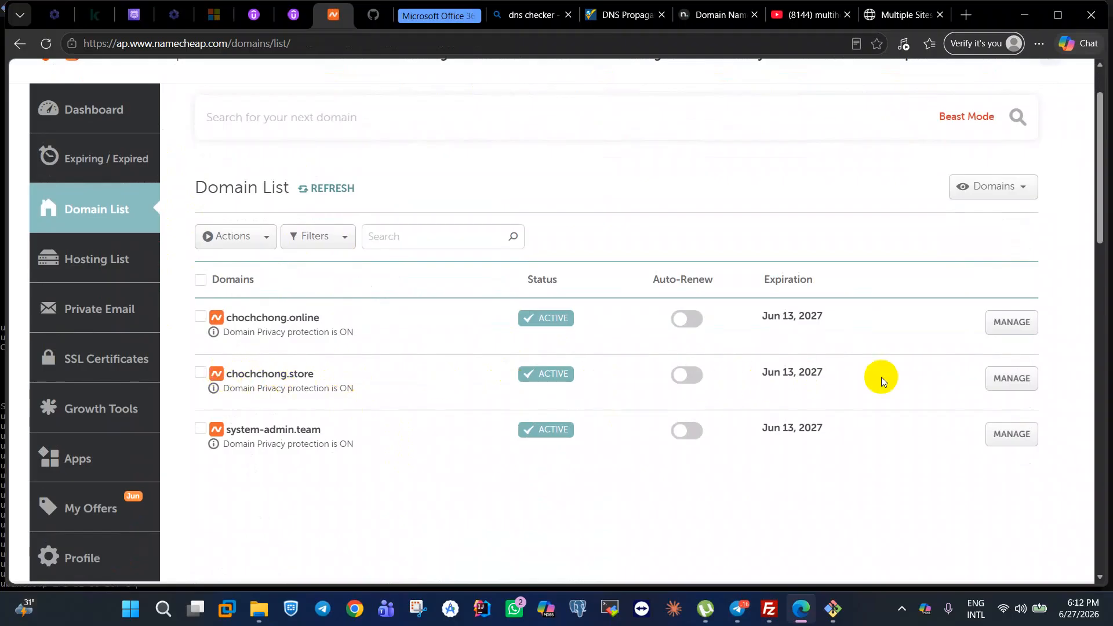
click(1013, 378)
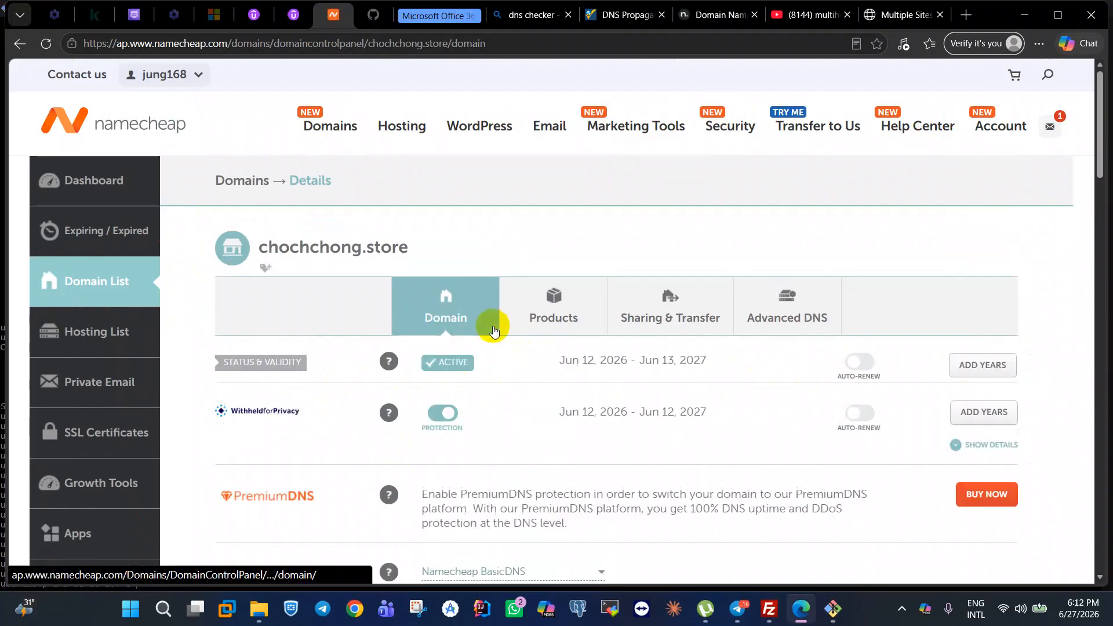
Set the nameservers option of chochchong.store to Custom DNS.
scroll(499, 319, down, 3)
scroll(481, 363, down, 1)
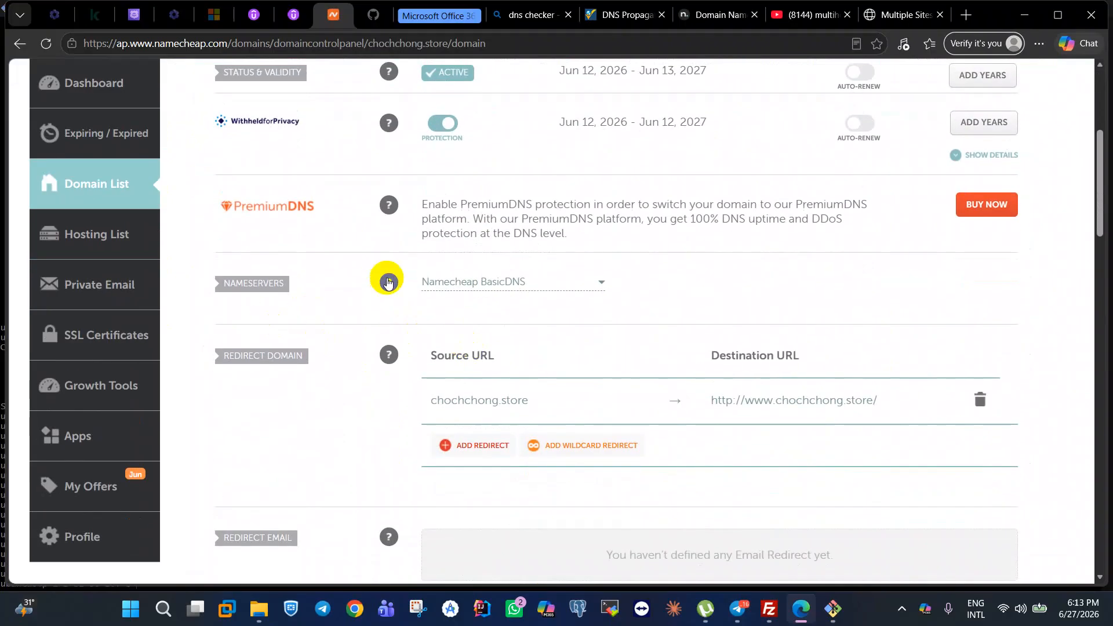
click(454, 282)
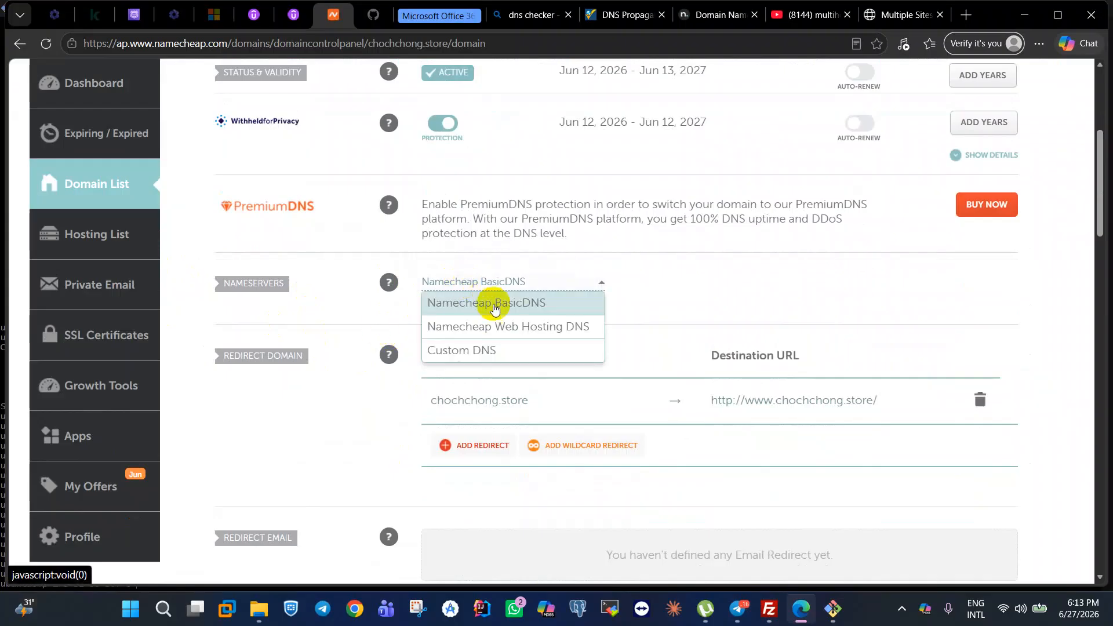
click(487, 351)
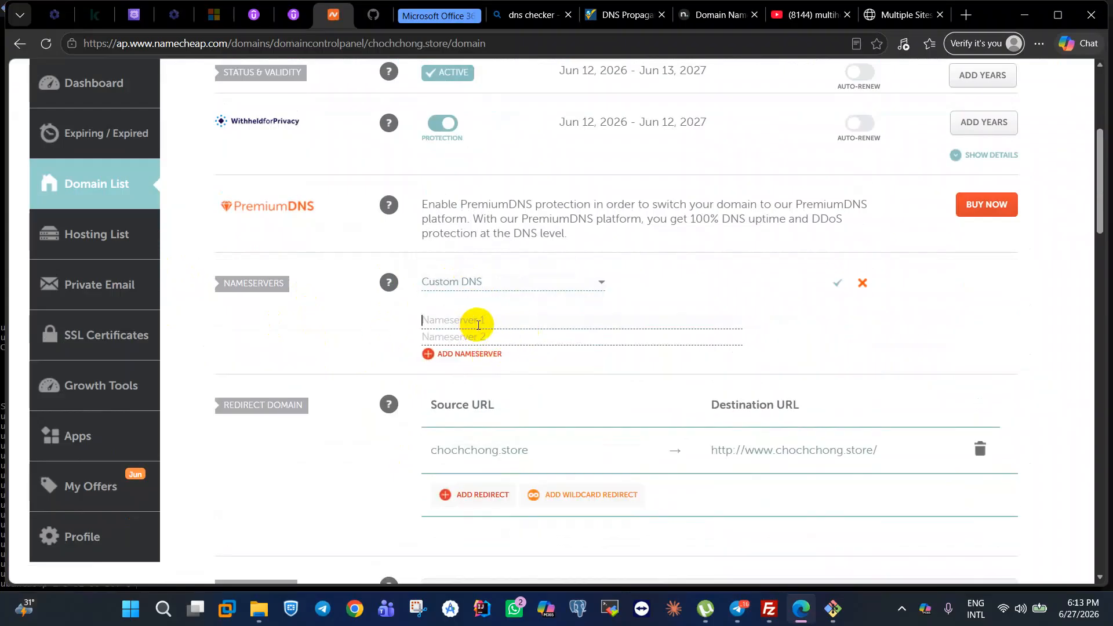
click(336, 22)
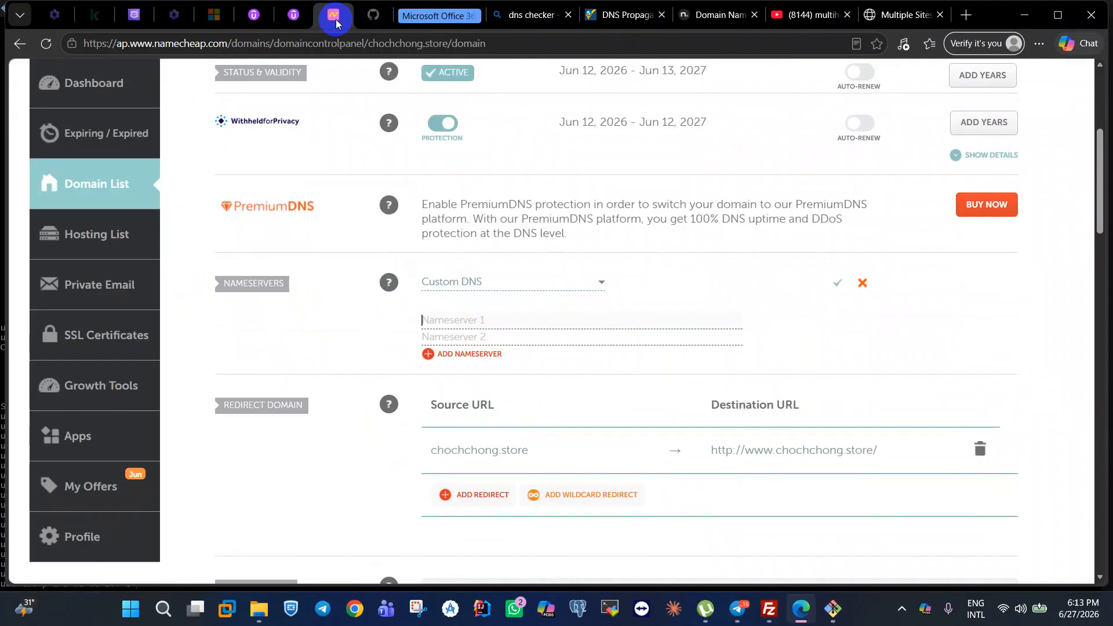
Copy ns-872.awsdns-45.net and ns-1289.awsdns-33.org from the Route 53 NS record into Namecheap as nameservers 1 and 2.
click(134, 15)
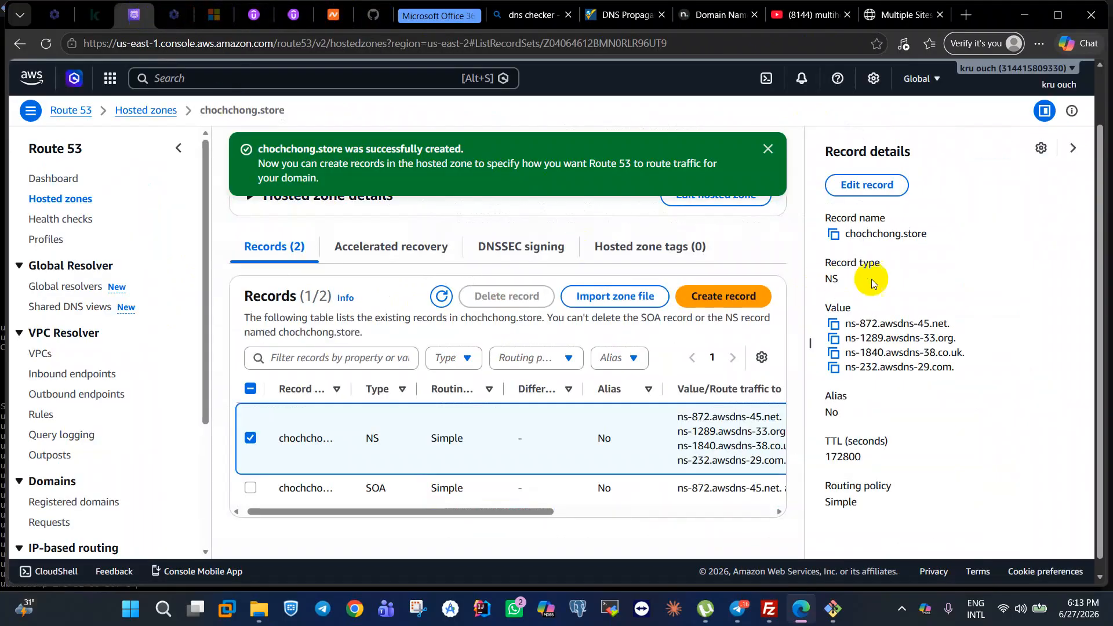
click(833, 323)
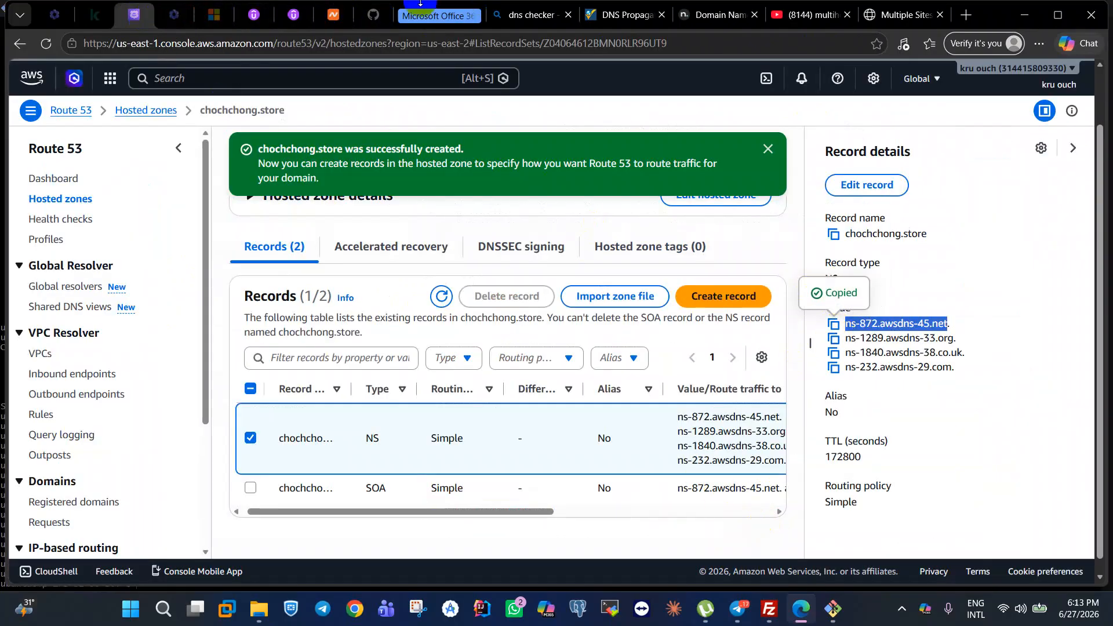
click(333, 14)
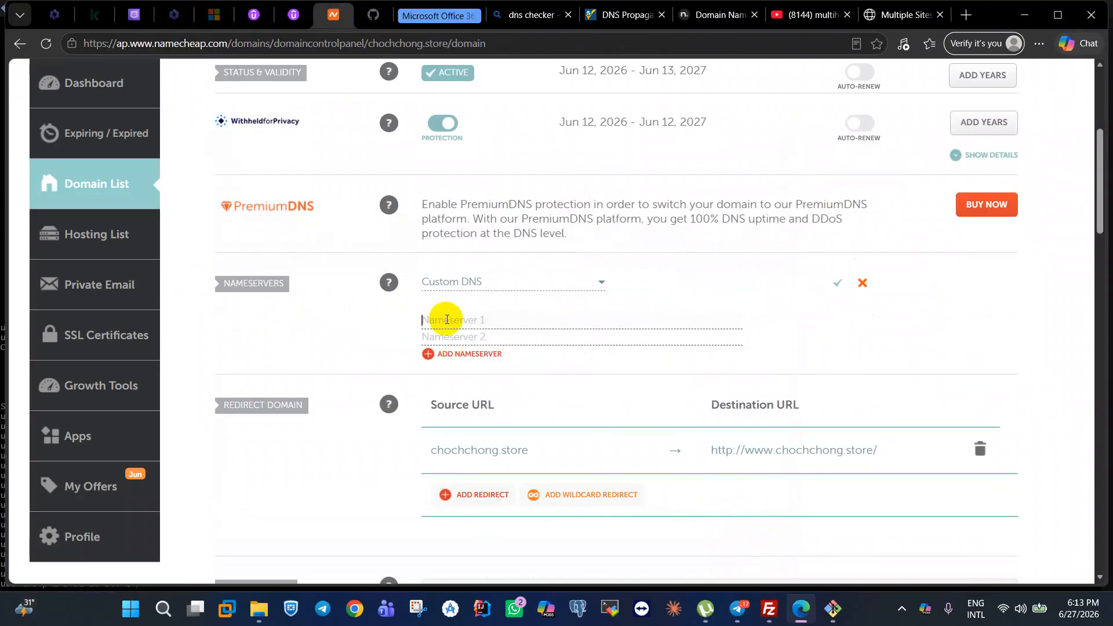
key(ctrl+v)
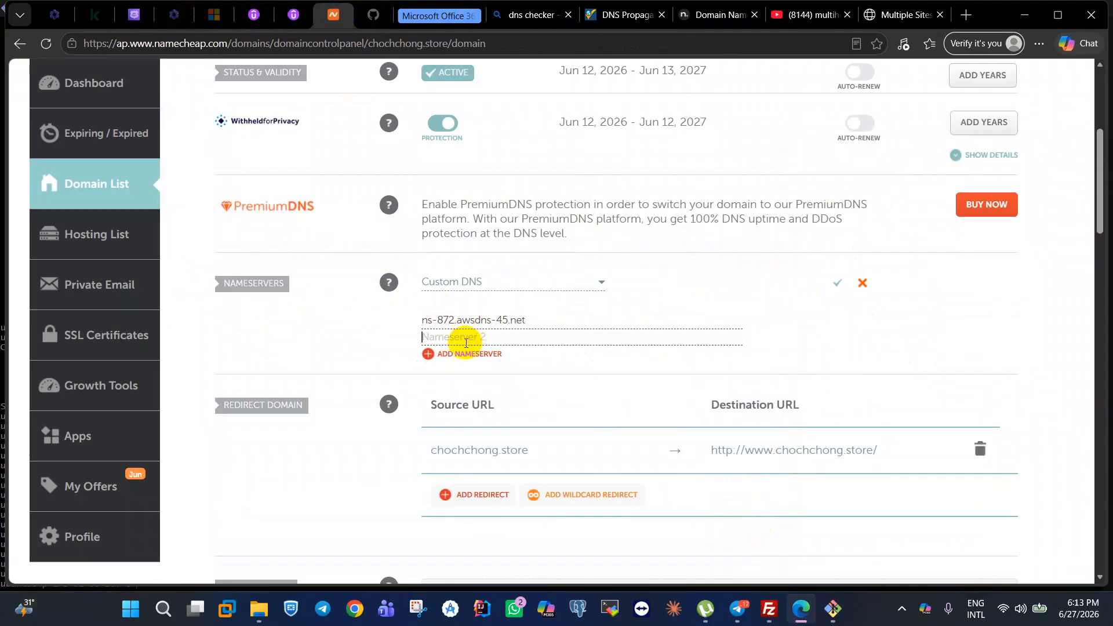
click(134, 15)
click(835, 342)
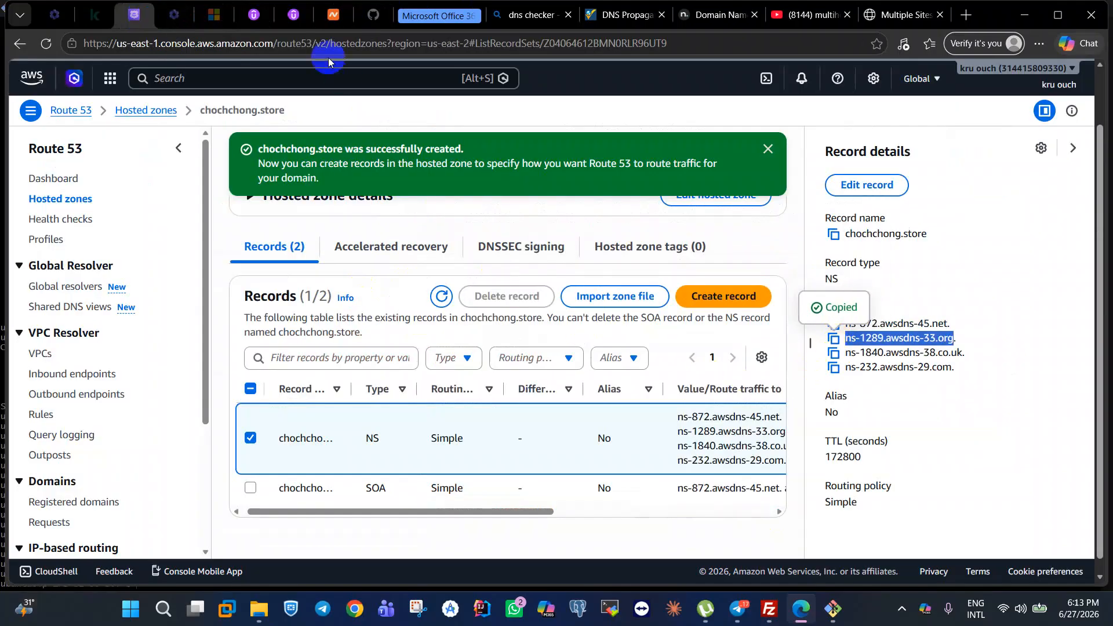
click(334, 15)
key(ctrl+v)
Add two more nameservers in Namecheap, copying ns-1840.awsdns-38.co.uk and ns-232.awsdns-29.com from the Route 53 NS record.
click(433, 353)
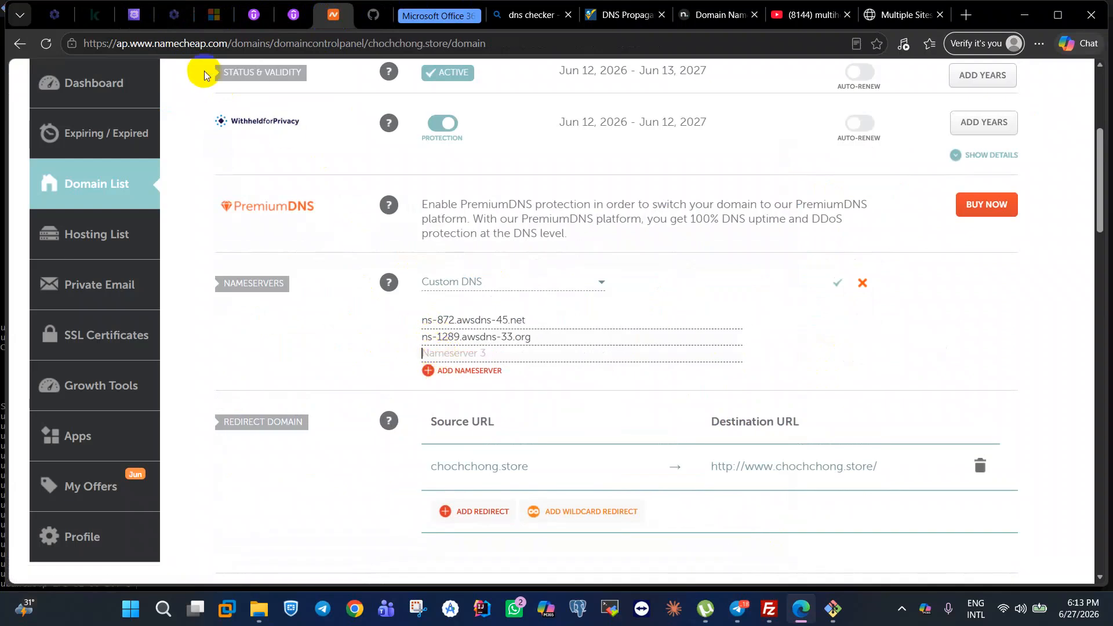
click(134, 15)
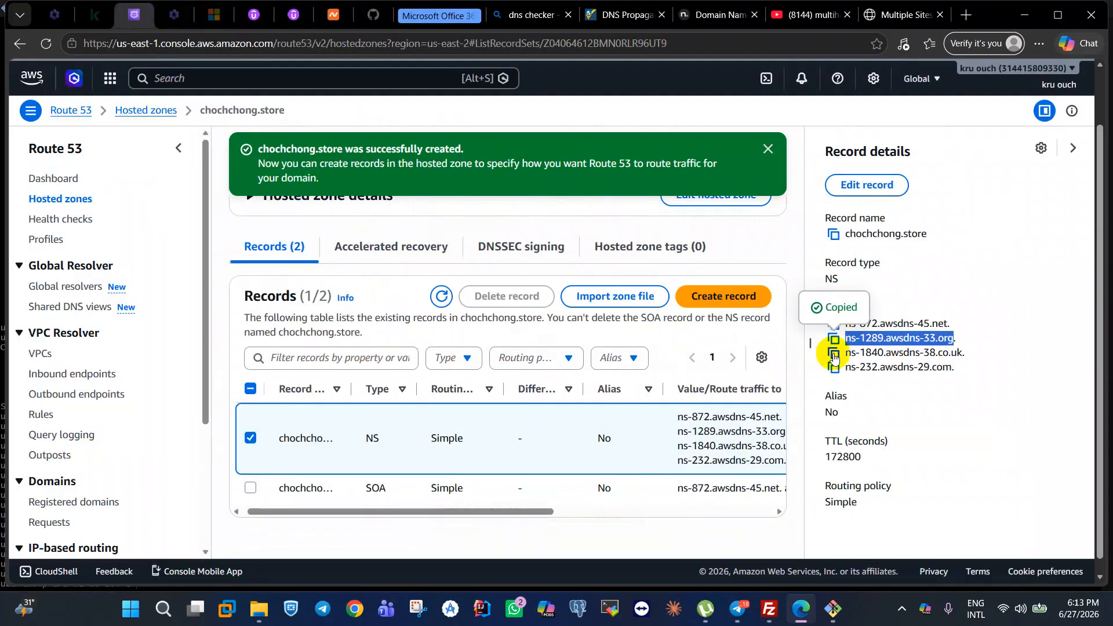
click(833, 354)
click(334, 16)
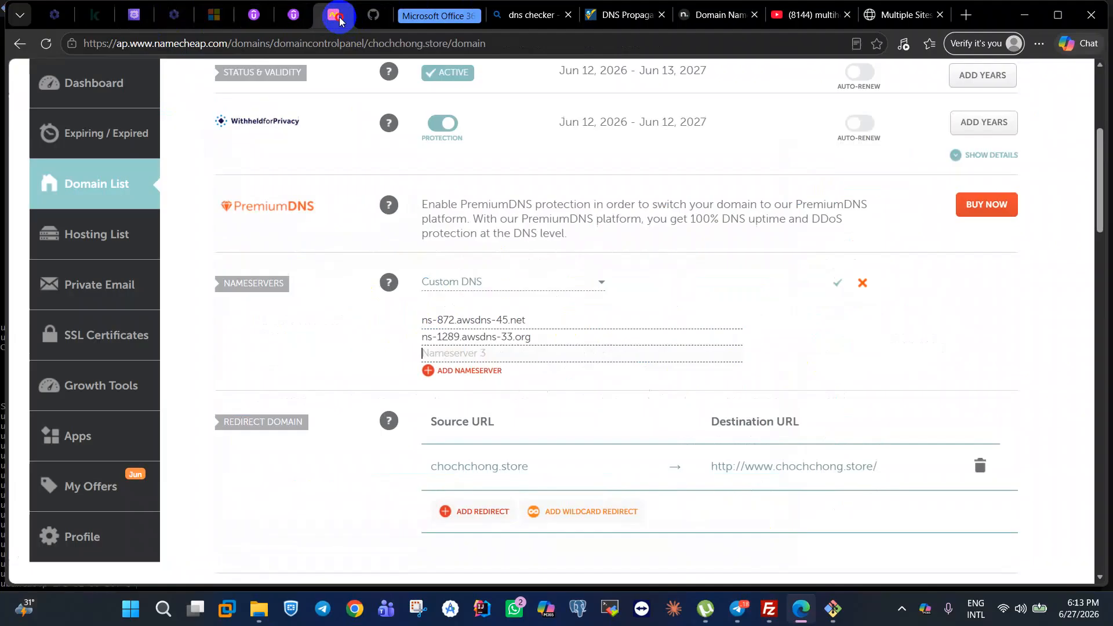
key(ctrl+v)
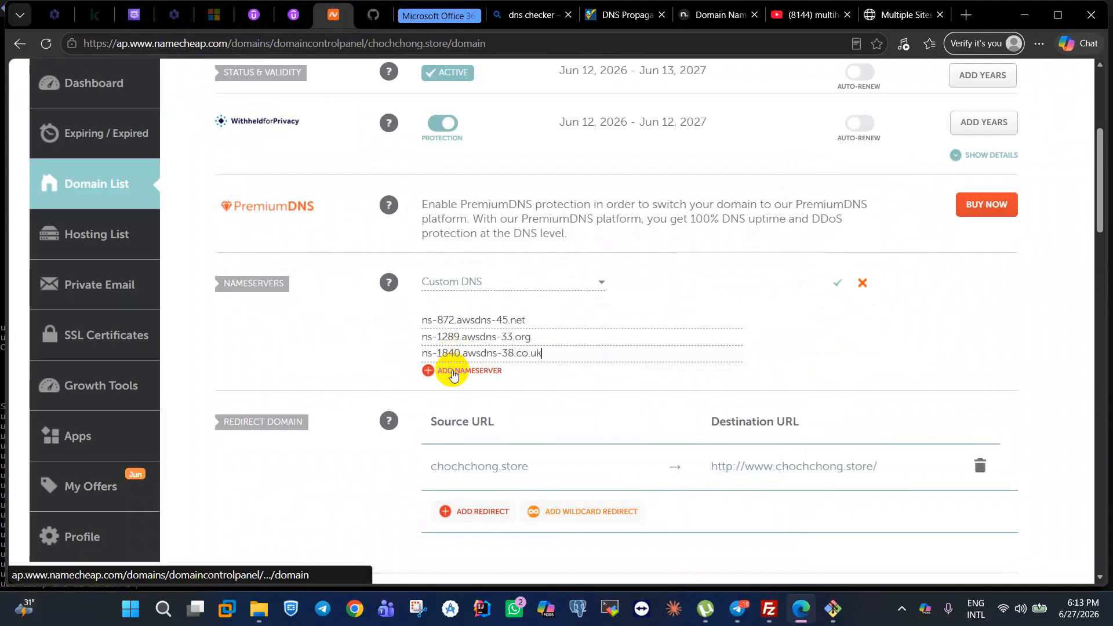
click(455, 370)
click(134, 15)
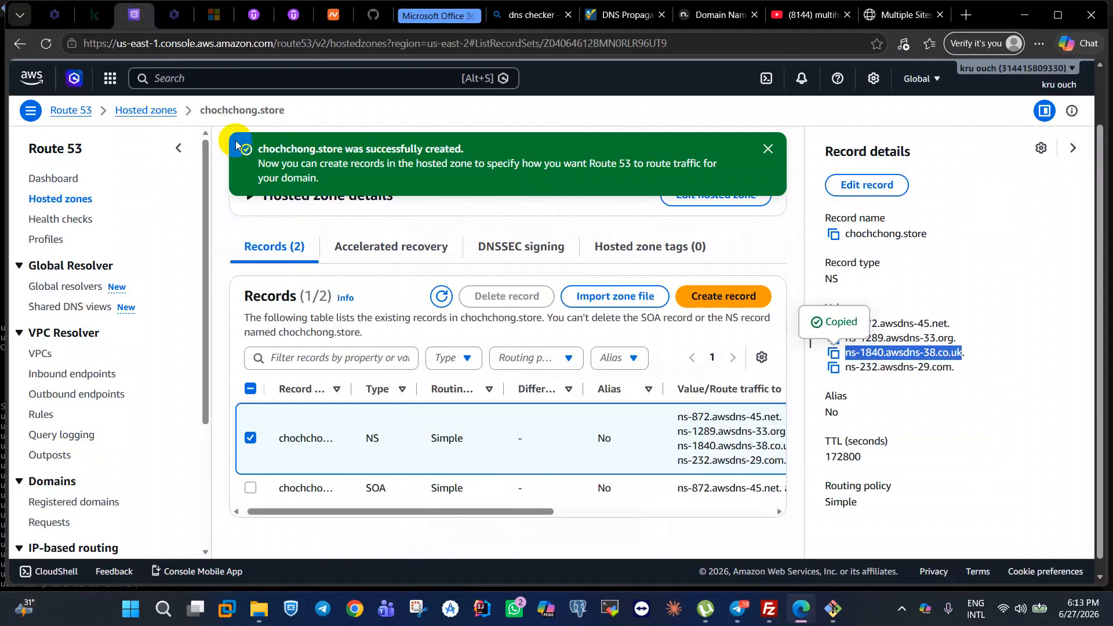
click(834, 369)
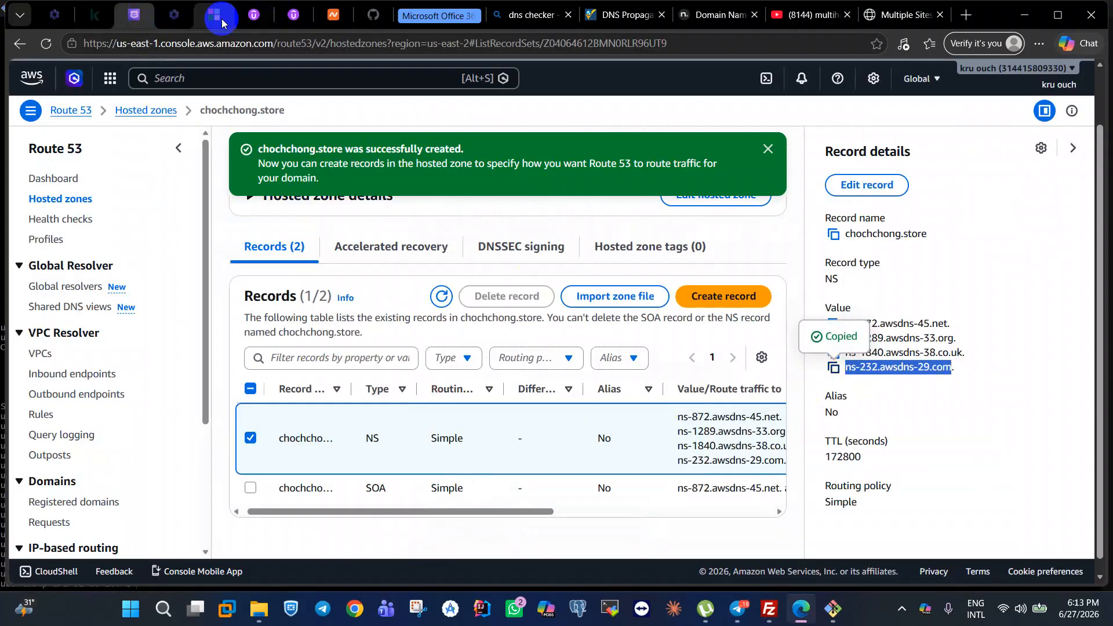
click(332, 15)
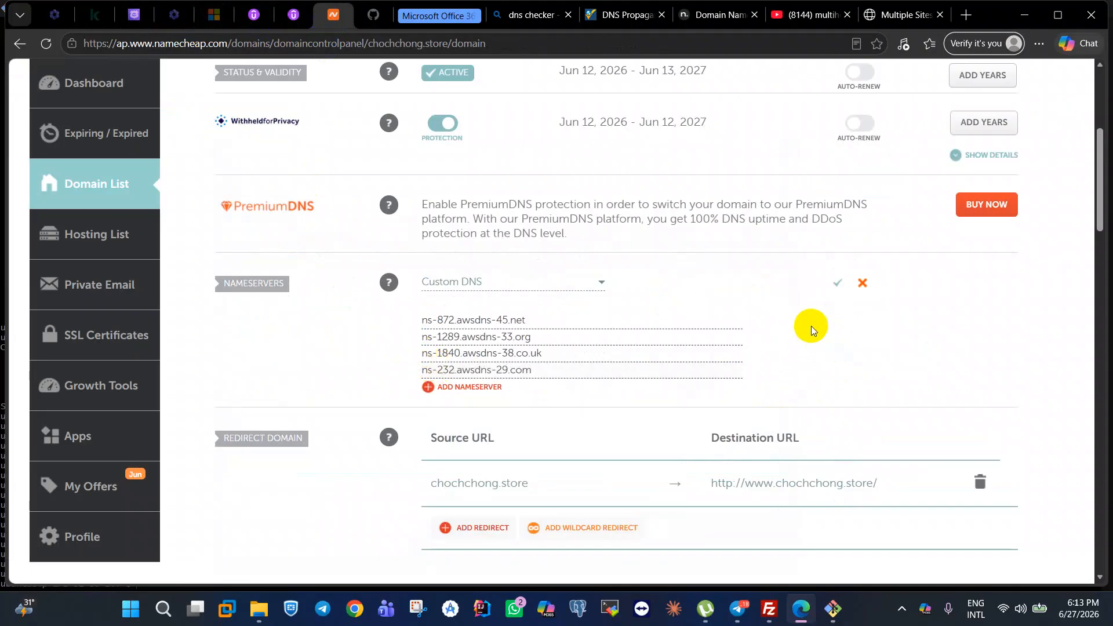
Save the custom nameservers of chochchong.store, dismiss the incoming call window, and review the saved list.
click(836, 284)
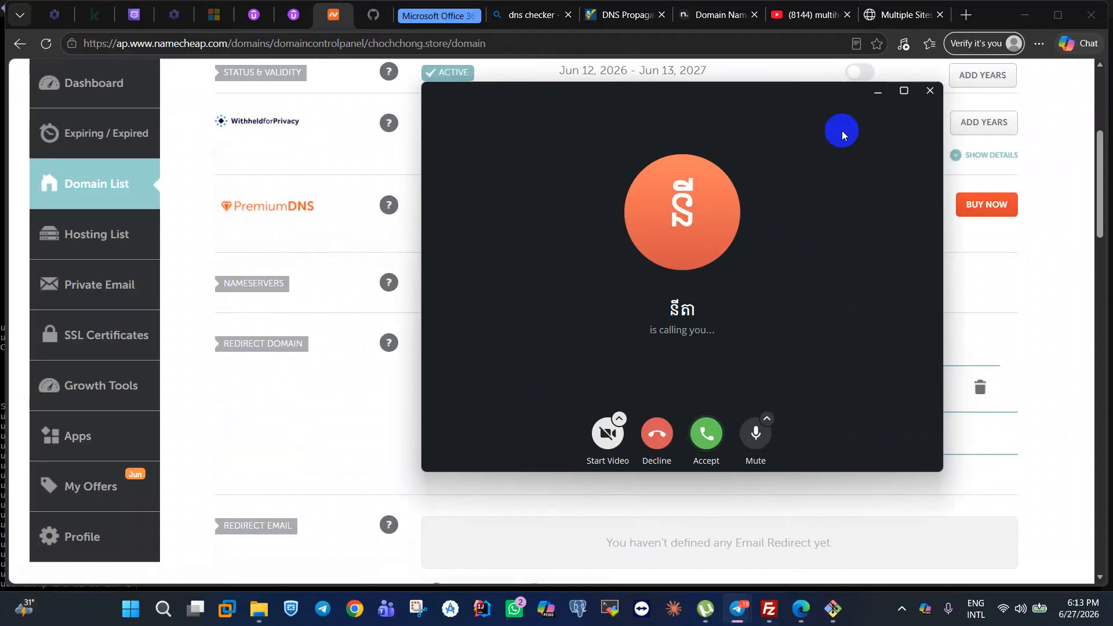
drag(878, 99, 881, 99)
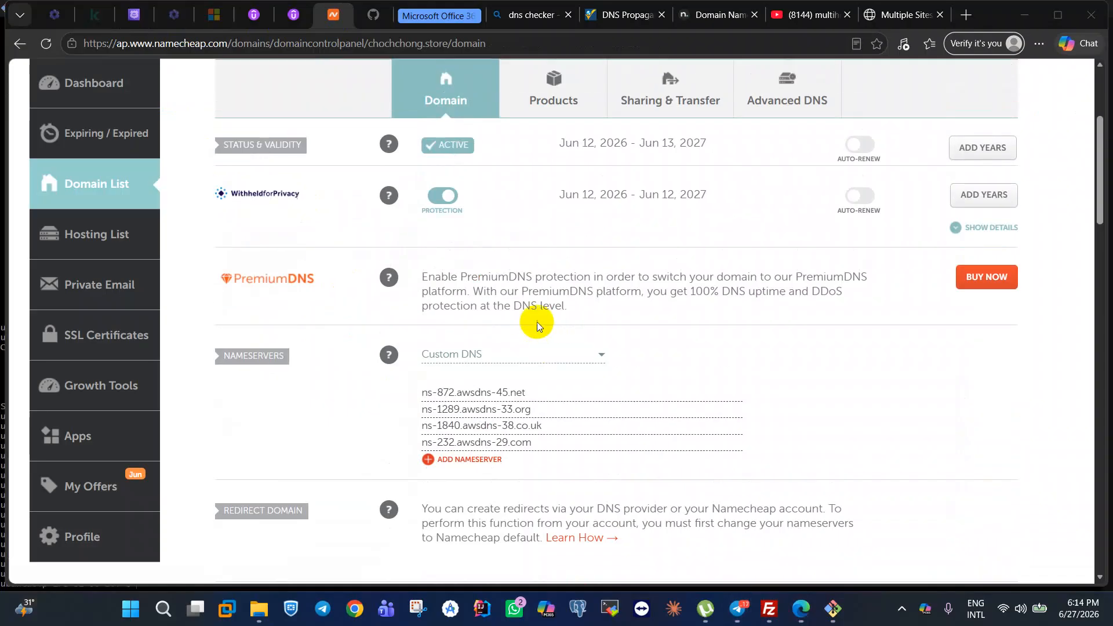
scroll(537, 324, down, 2)
scroll(512, 353, up, 3)
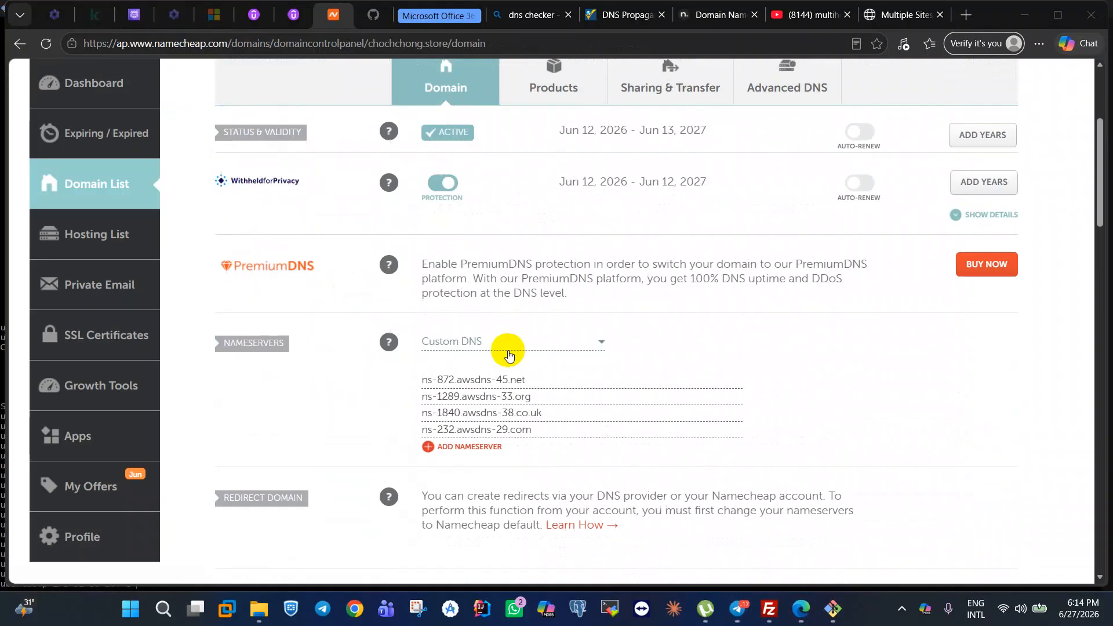
scroll(371, 326, down, 5)
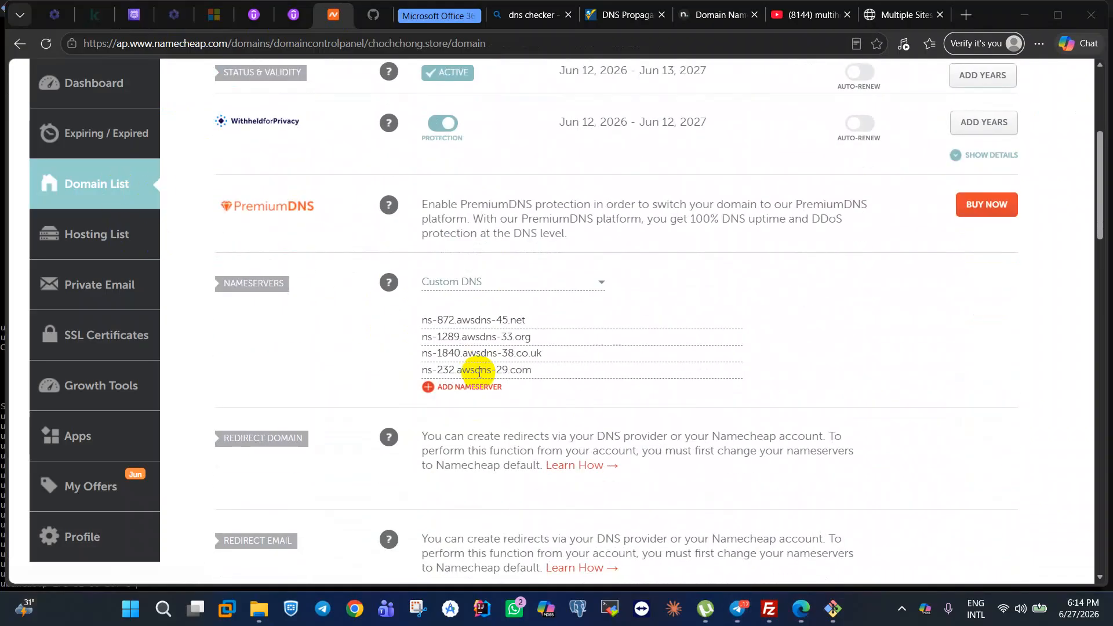
Switch to the whatsmydns.net propagation checker and change the domain being looked up to chochchong.store.
scroll(477, 371, up, 6)
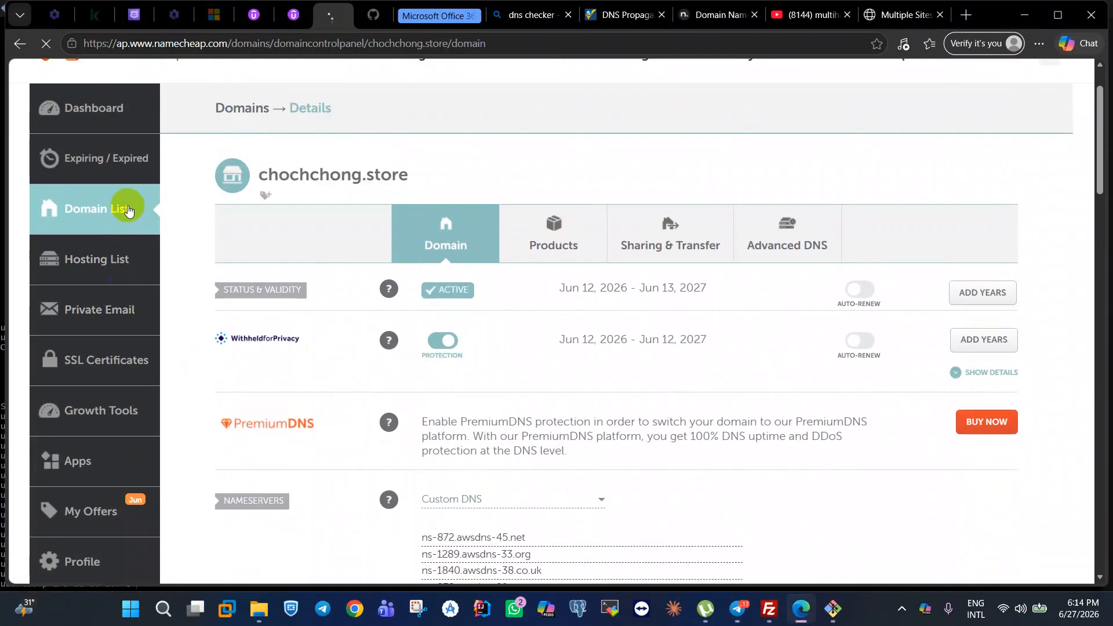
click(768, 227)
click(625, 14)
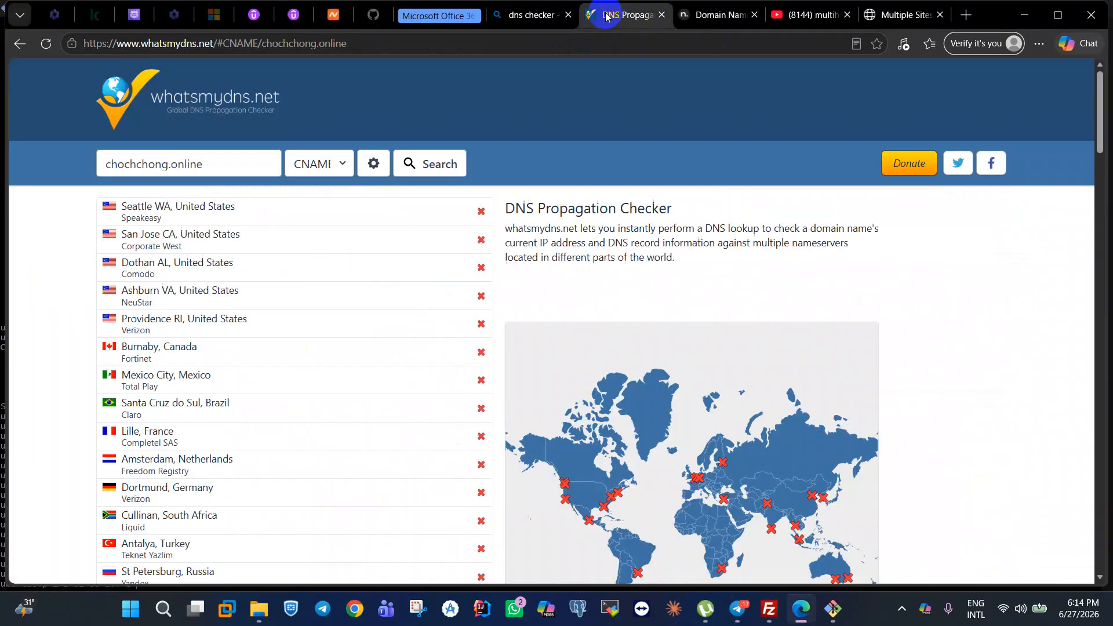
click(434, 164)
drag(198, 166, 229, 167)
click(229, 166)
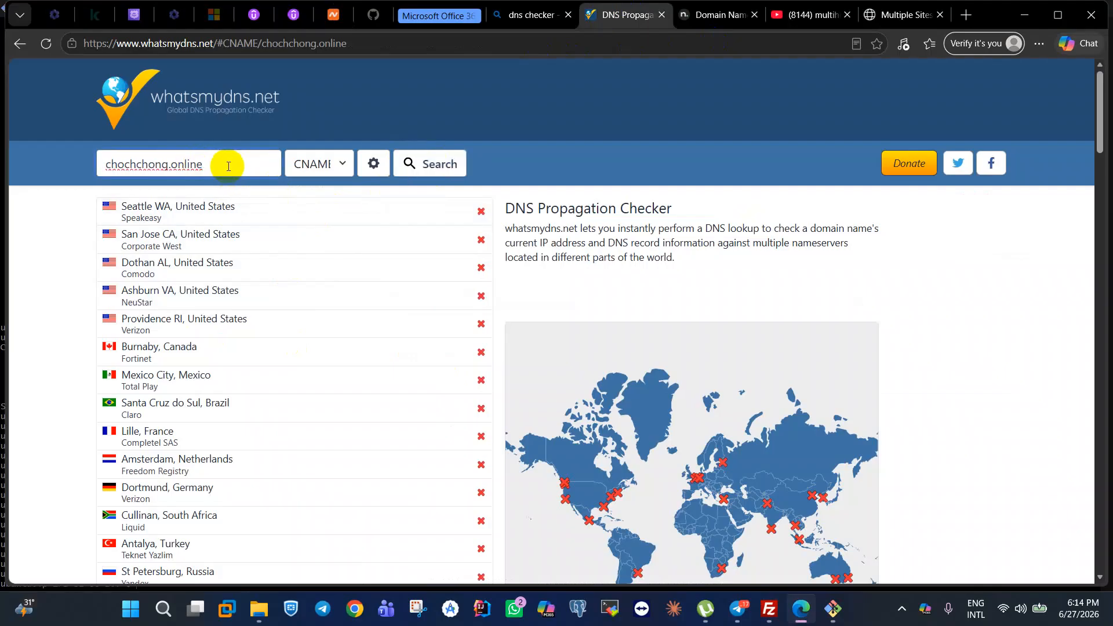
key(BackSpace)
key(BackSpace)
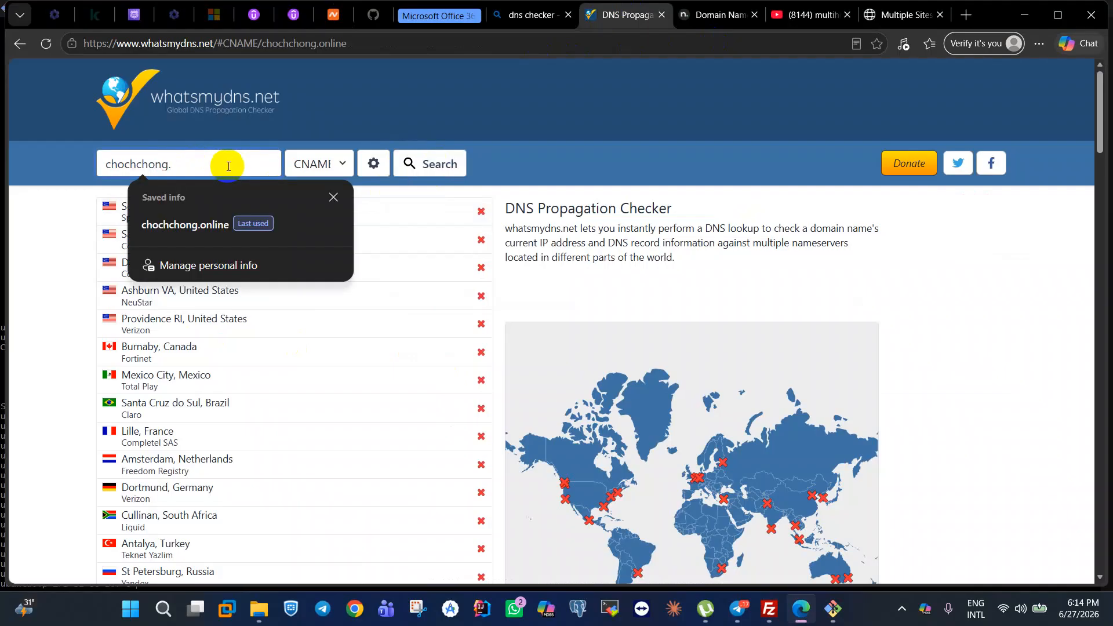
text(store)
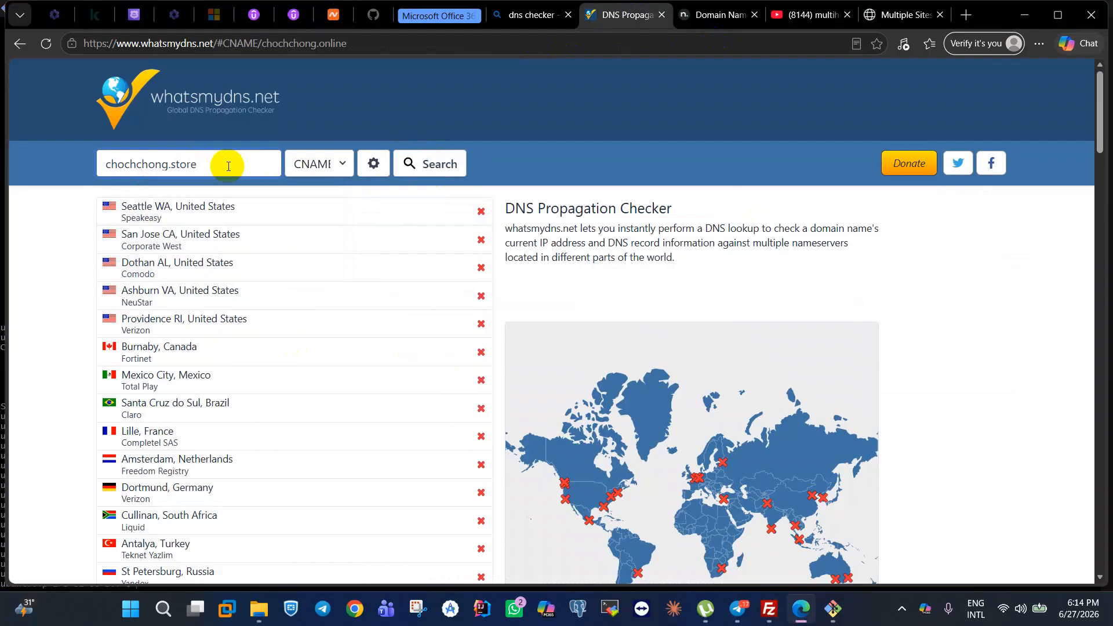
Look up the NS records of chochchong.store worldwide.
click(339, 164)
click(316, 191)
click(324, 164)
click(339, 283)
click(424, 164)
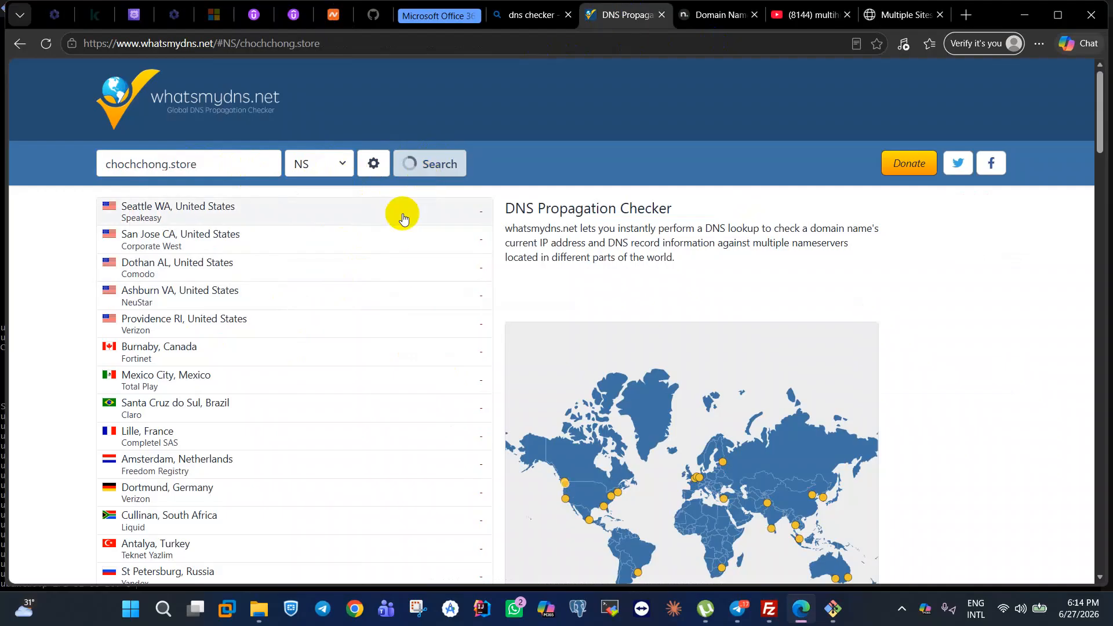
Look up the A records of chochchong.store worldwide and review the results per location.
click(323, 164)
click(315, 191)
click(417, 164)
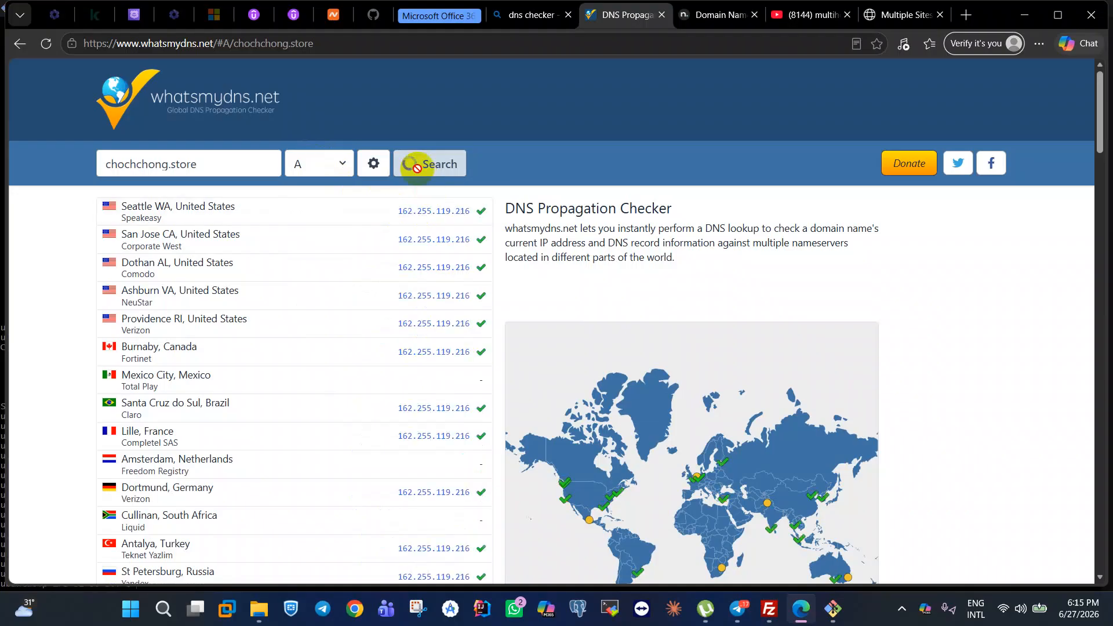
scroll(398, 316, down, 2)
scroll(371, 278, up, 2)
scroll(365, 267, down, 3)
scroll(350, 243, up, 3)
click(323, 164)
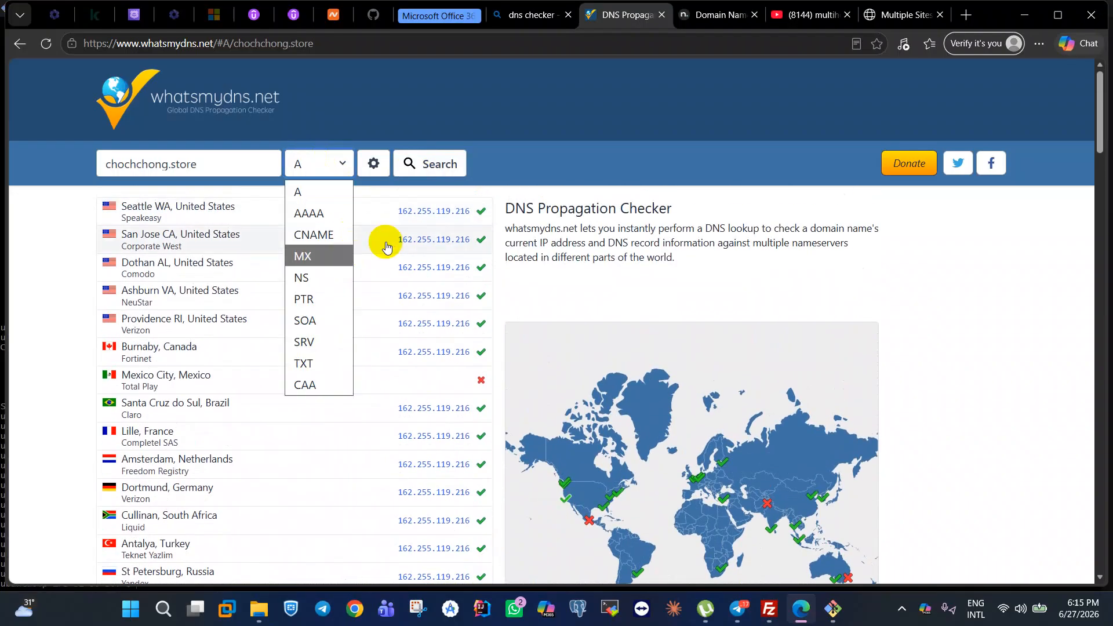
Return to the chochchong.store hosted zone in Route 53, review its records, and open the form for a new record.
click(134, 16)
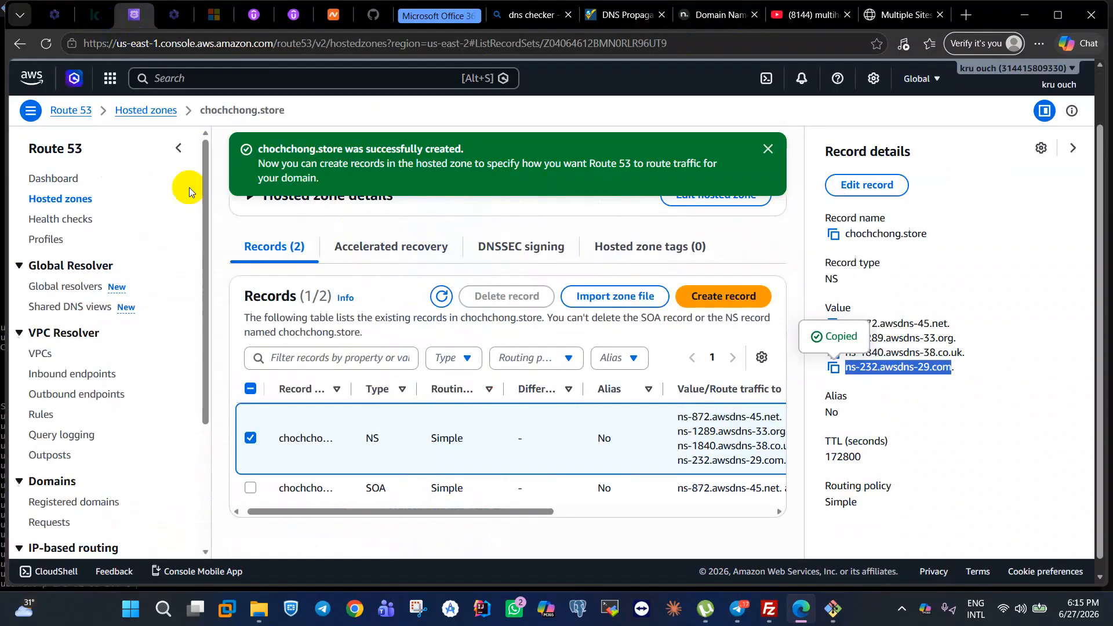
scroll(501, 329, down, 1)
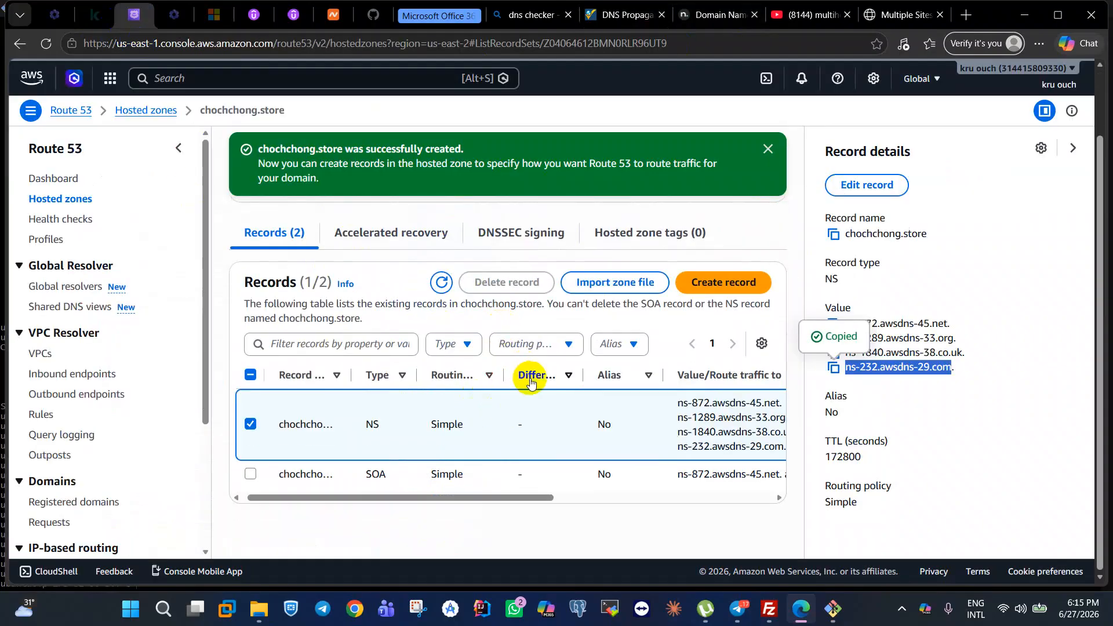
scroll(529, 376, up, 2)
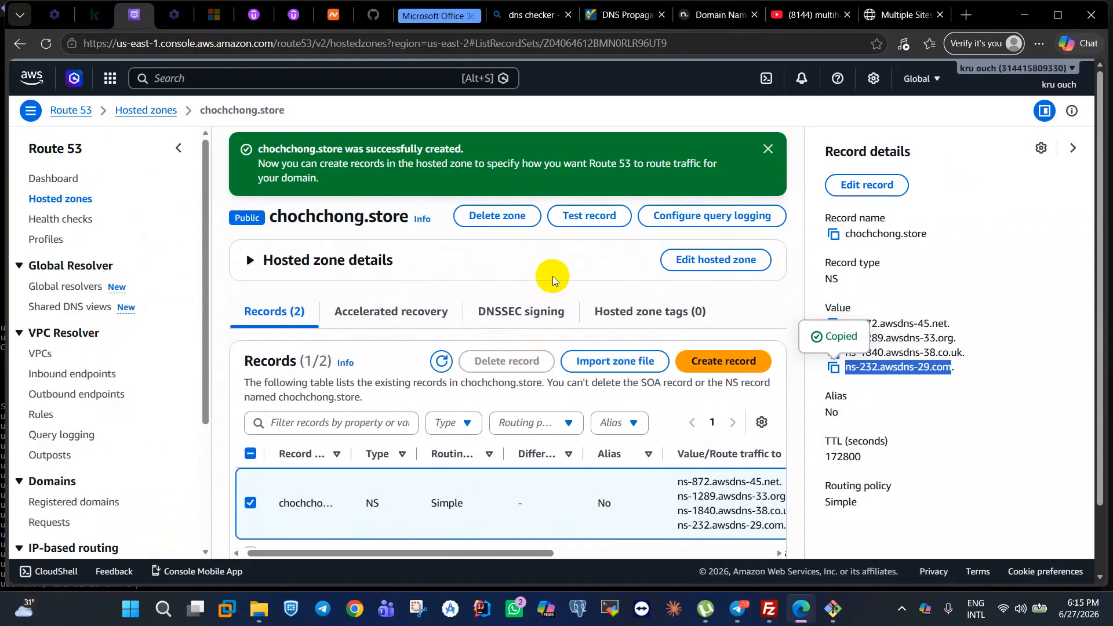
scroll(492, 329, down, 2)
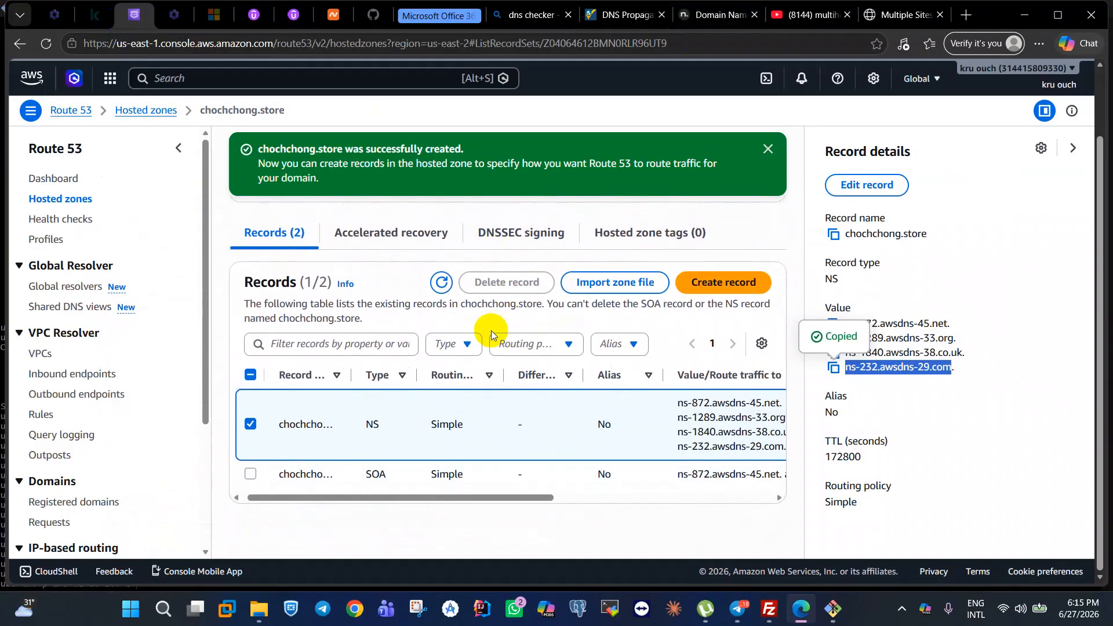
scroll(492, 330, up, 2)
scroll(405, 356, down, 2)
scroll(405, 357, up, 2)
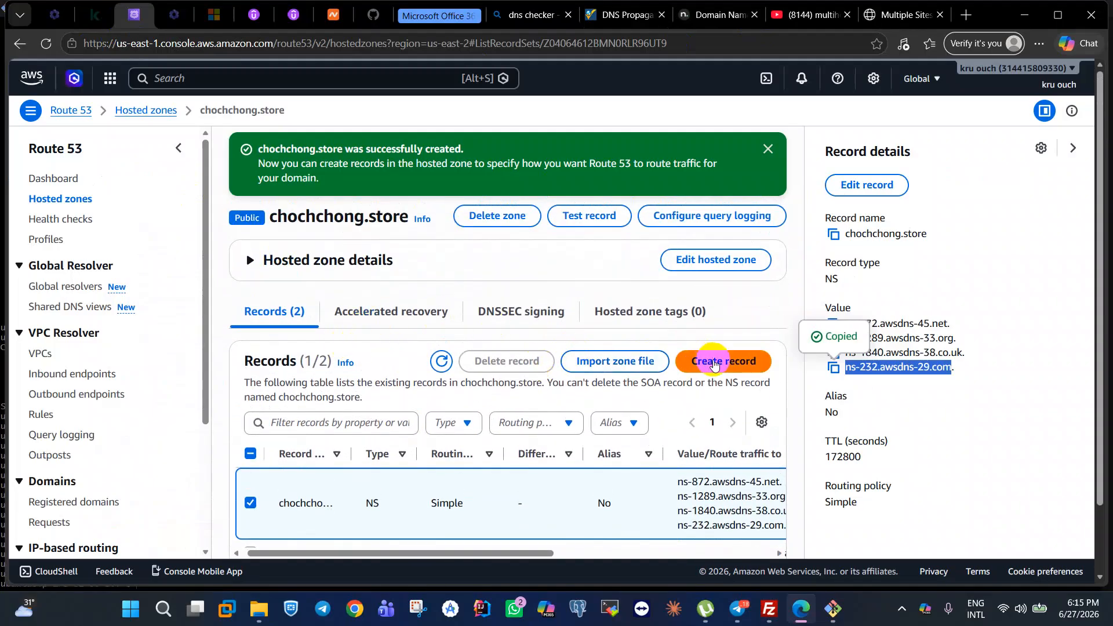
click(714, 364)
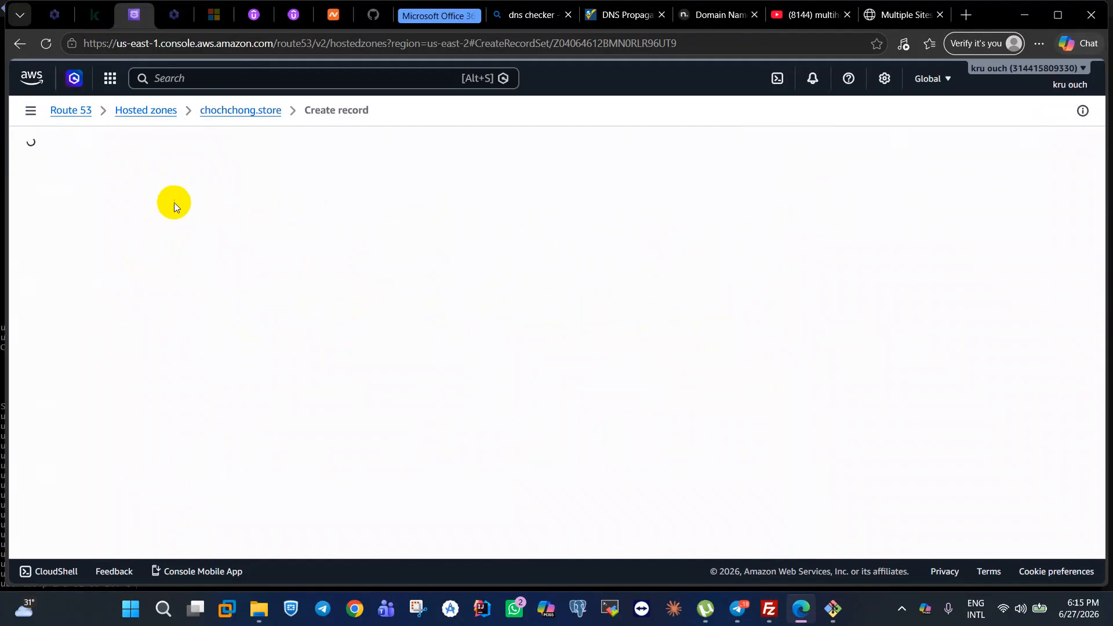
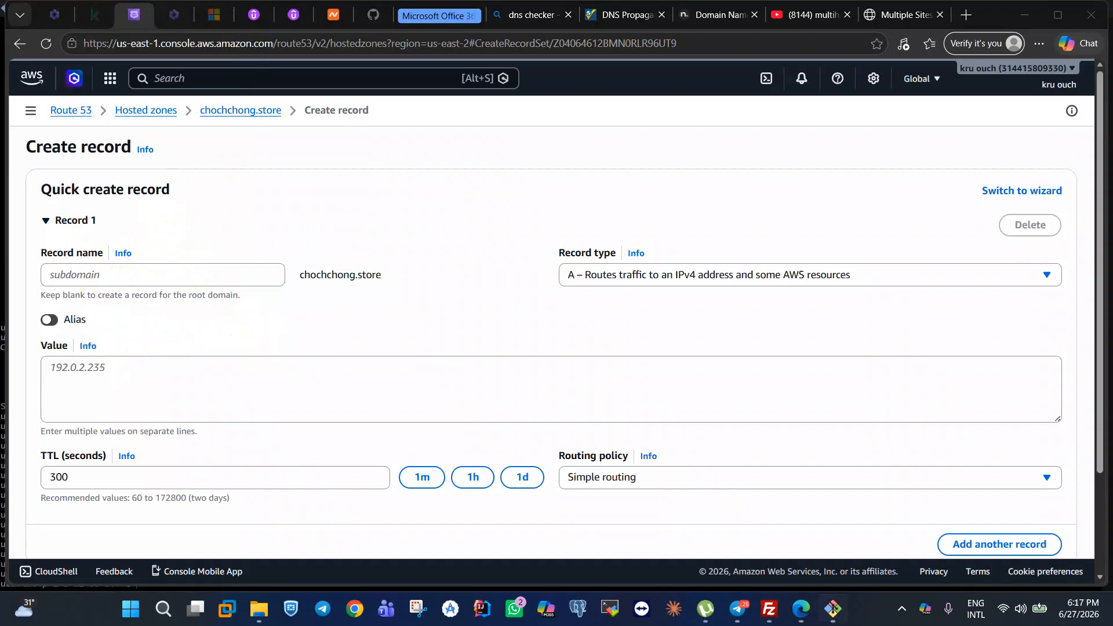
Copy the server's host address 3.20.26.203 from the saved site settings in FileZilla and return to the Route 53 record form.
click(769, 609)
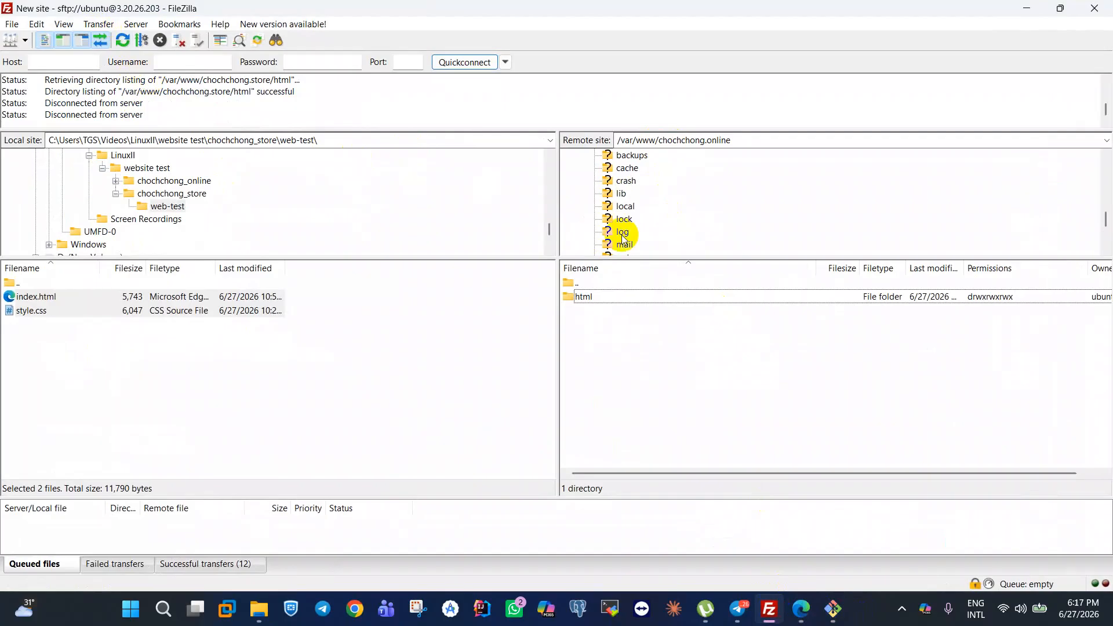
scroll(665, 200, up, 8)
scroll(906, 105, up, 6)
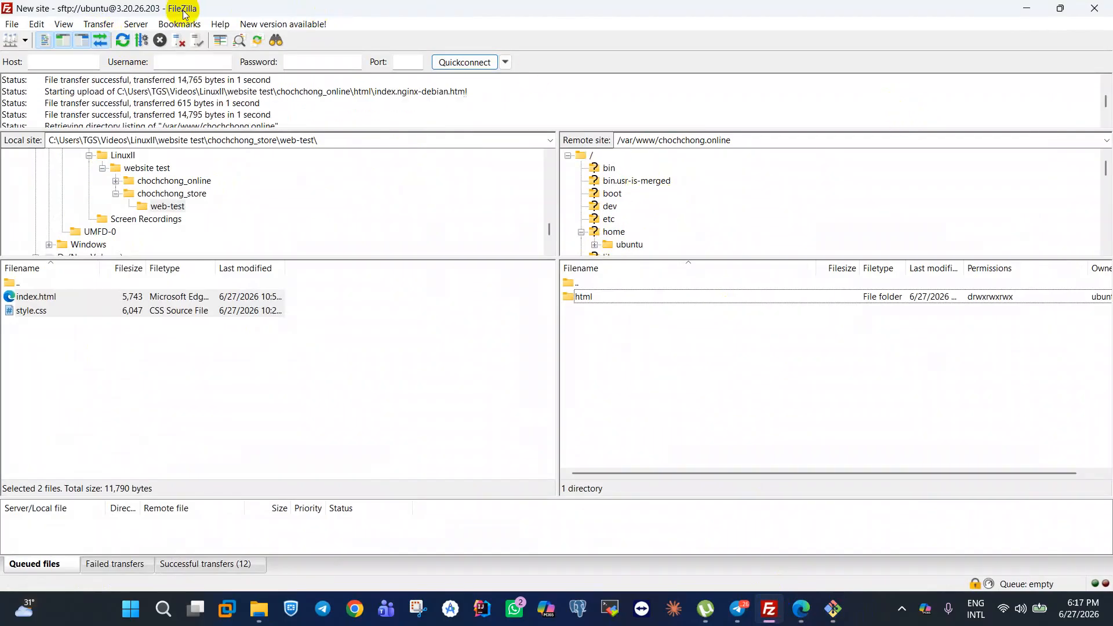
click(8, 24)
click(44, 40)
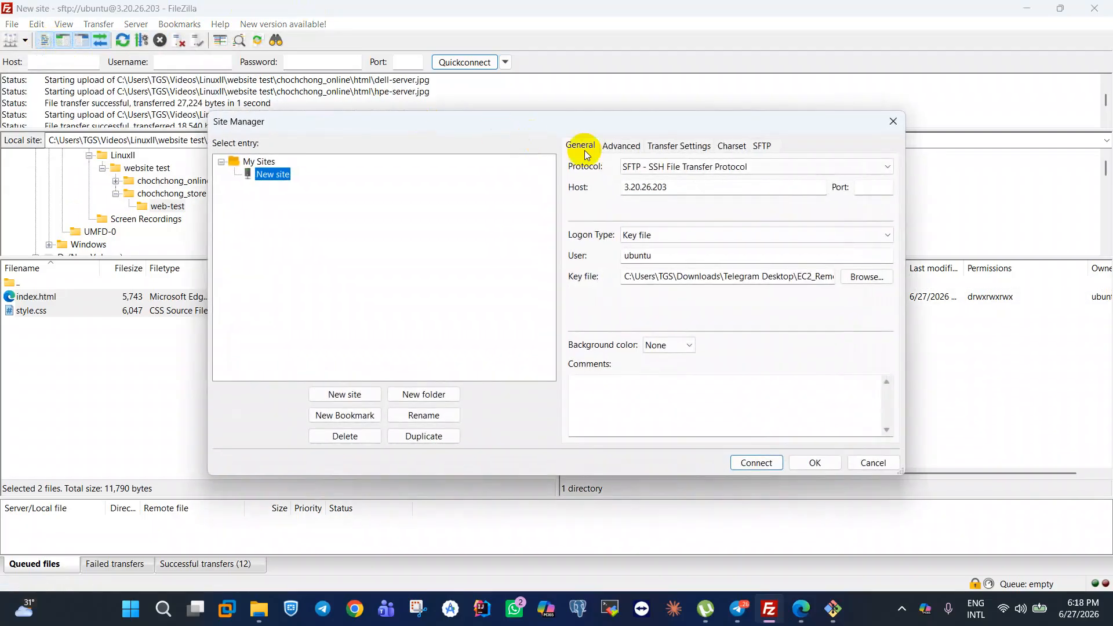
drag(681, 196, 616, 188)
key(ctrl+c)
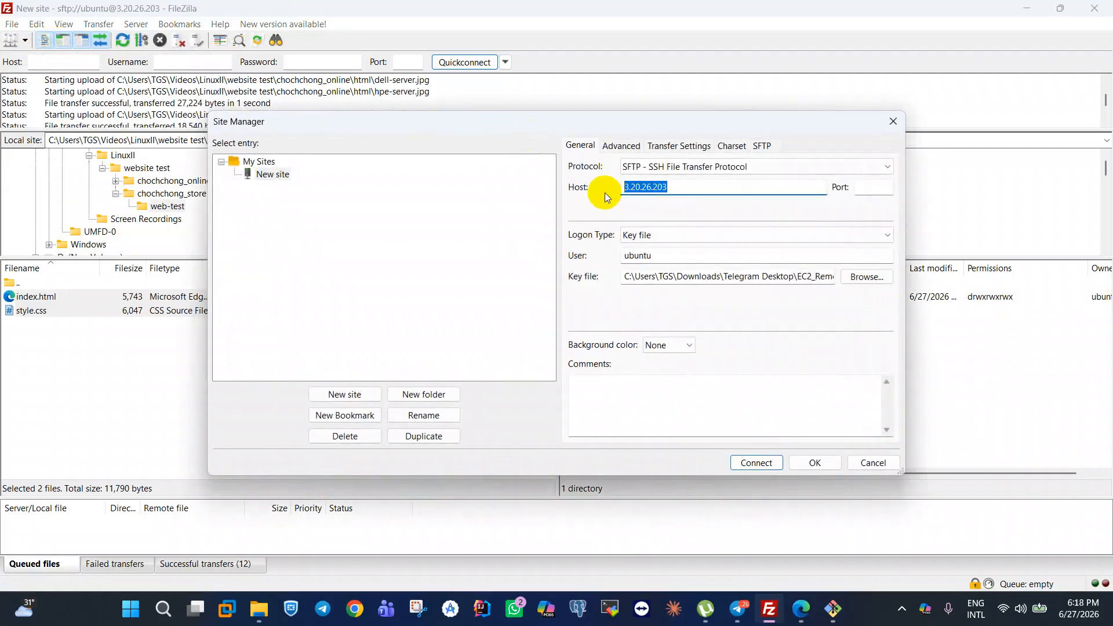
click(893, 121)
click(1026, 8)
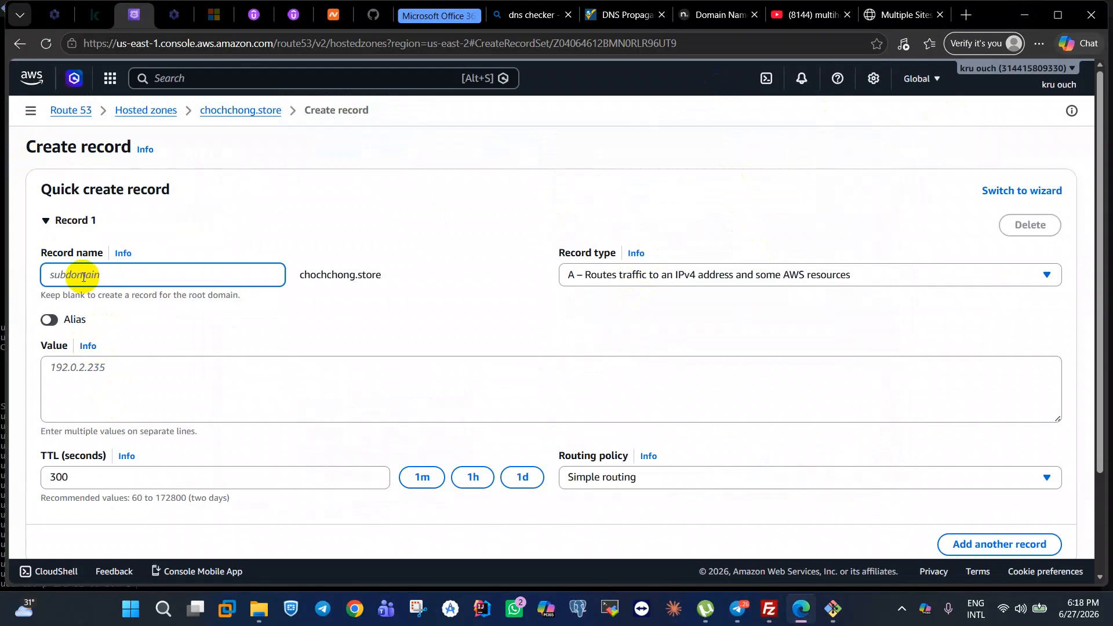
Create a root-domain A record for chochchong.store with value 3.20.26.203, a TTL of 3600 seconds and simple routing.
click(94, 367)
right_click(95, 367)
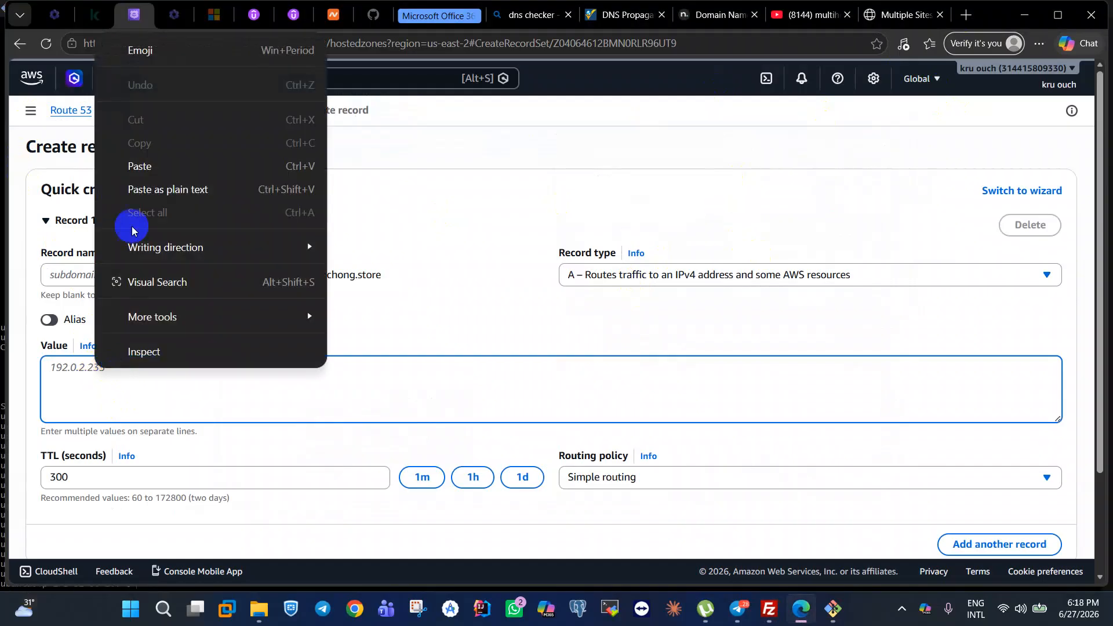
click(145, 167)
scroll(436, 380, down, 2)
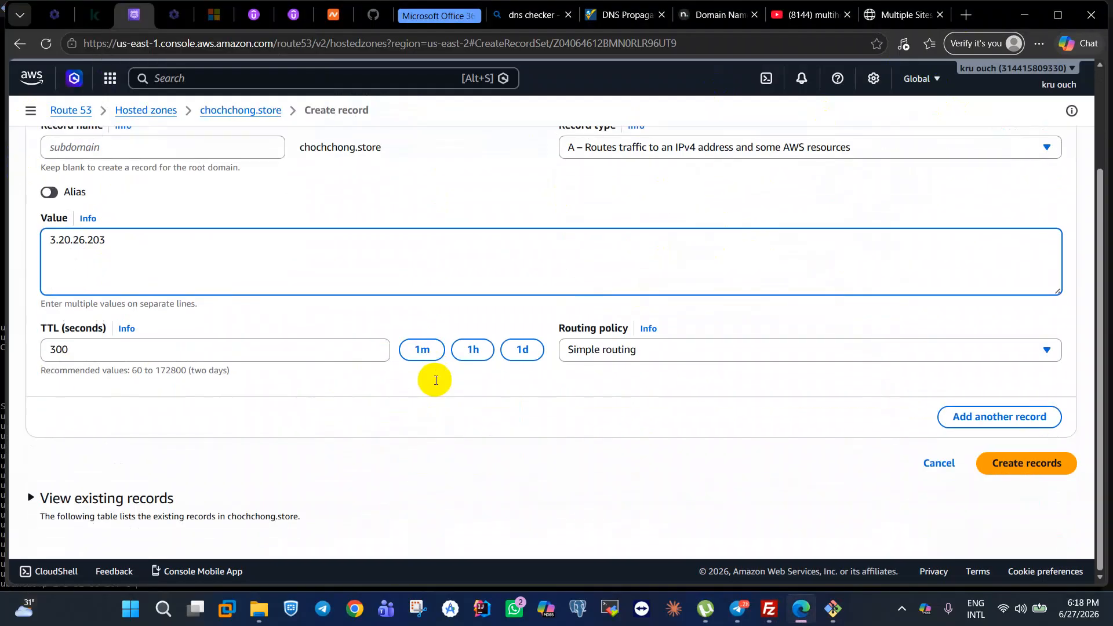
click(471, 349)
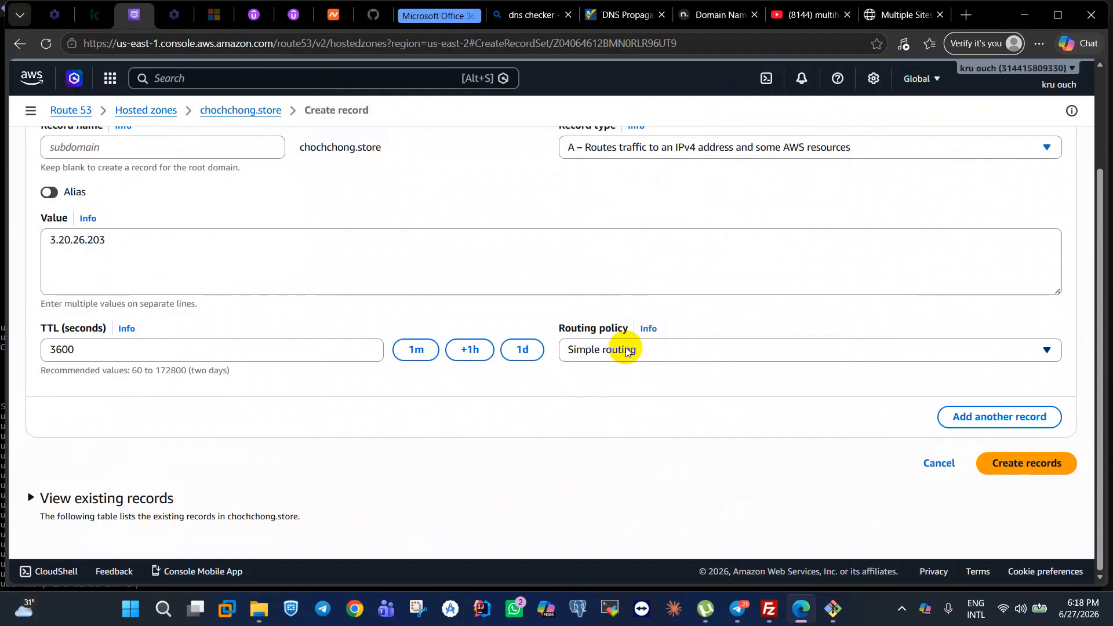
scroll(626, 350, up, 3)
scroll(617, 306, down, 3)
scroll(608, 304, up, 1)
scroll(632, 337, down, 1)
click(1006, 464)
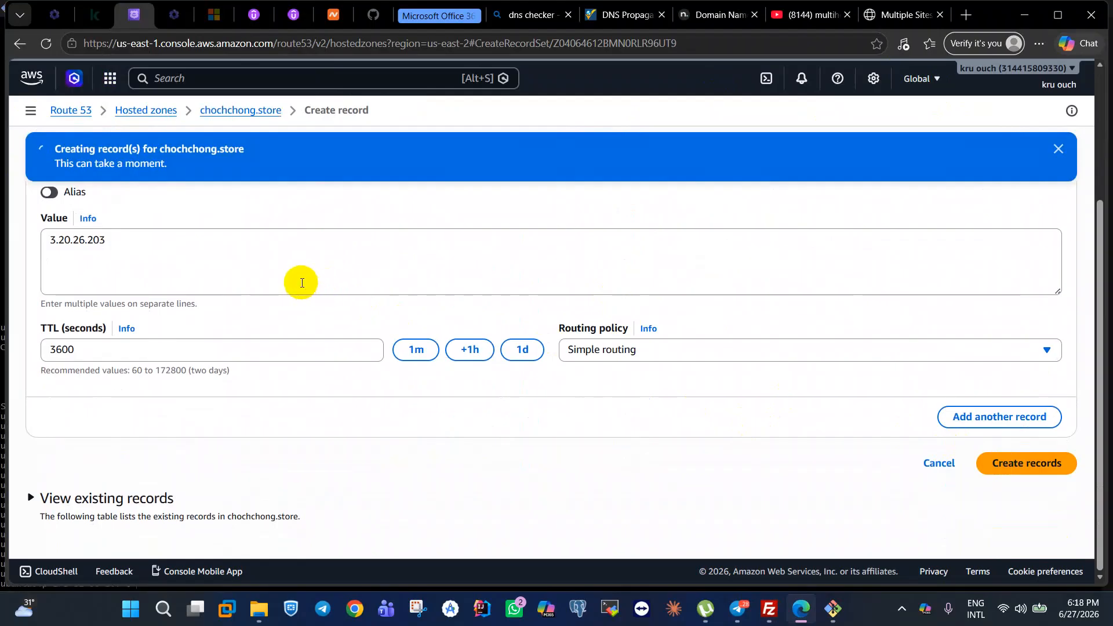
Start another record in the chochchong.store zone with the name www and the value chochchong.store.
scroll(333, 293, up, 1)
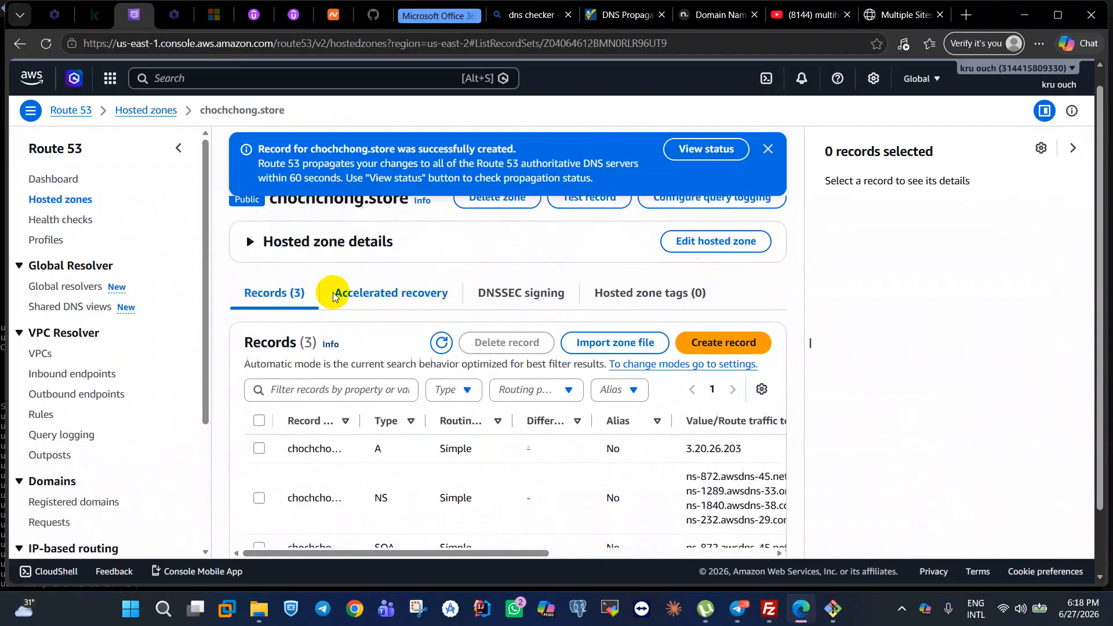
scroll(720, 315, down, 2)
click(698, 281)
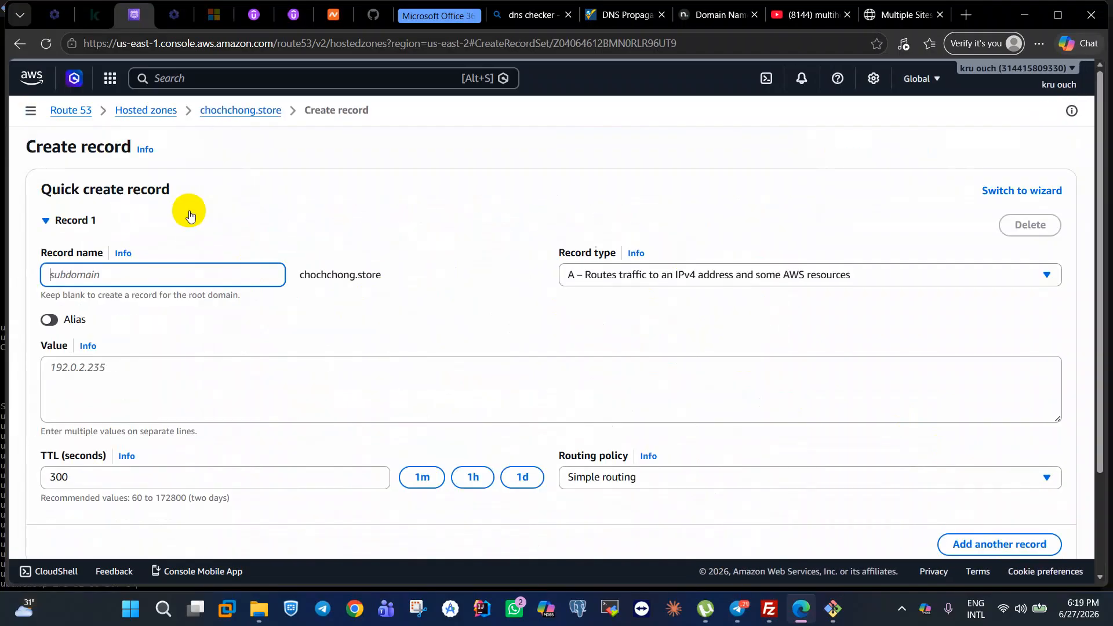
scroll(87, 348, down, 1)
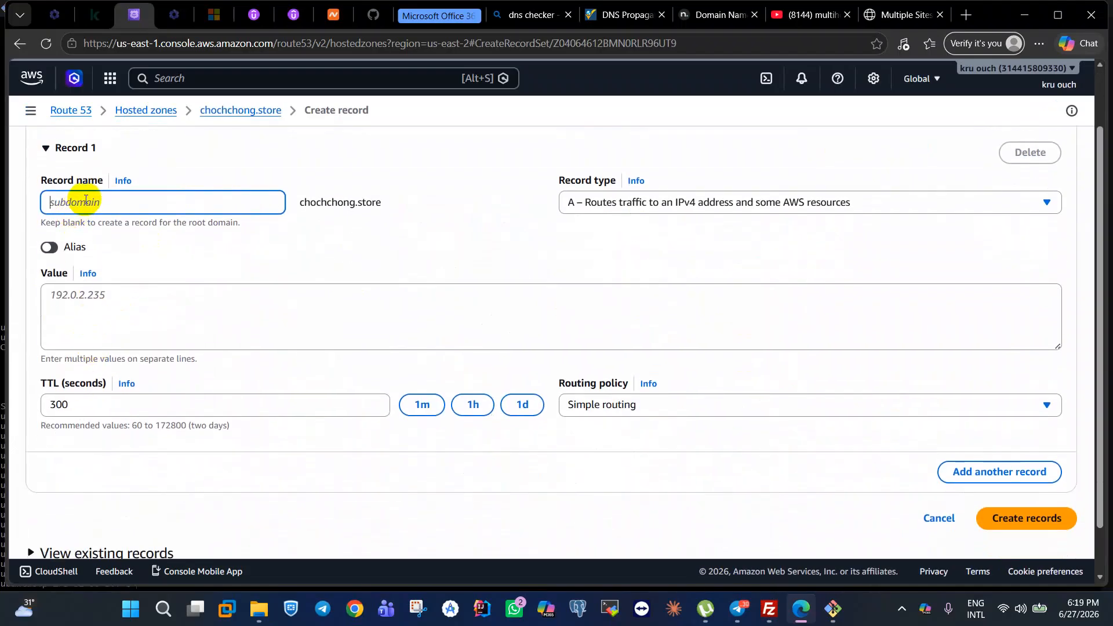
text(www)
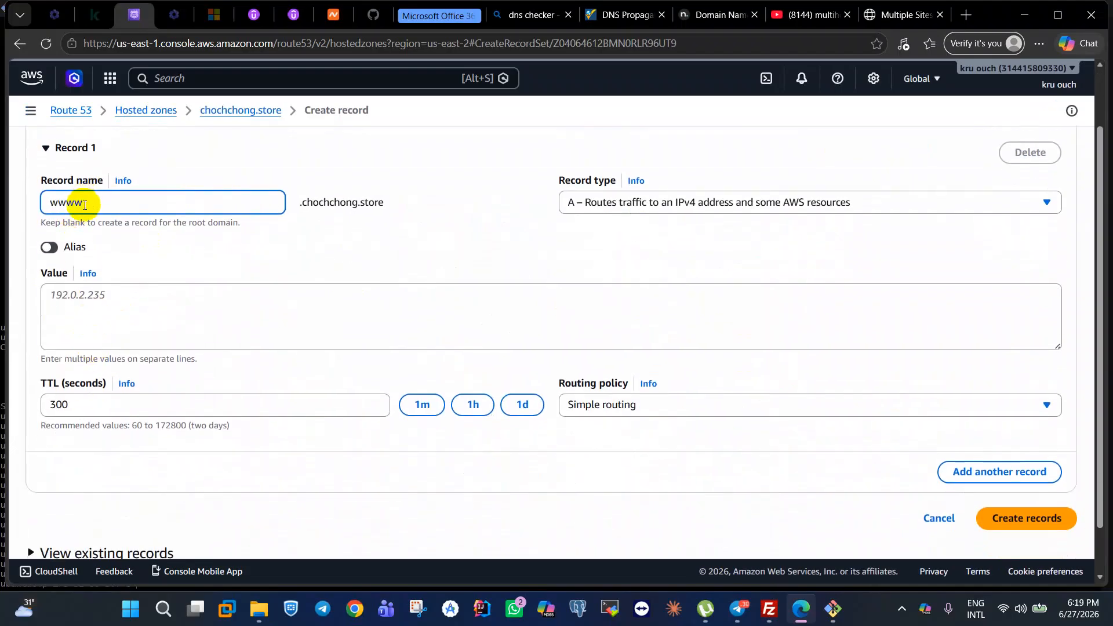
click(87, 296)
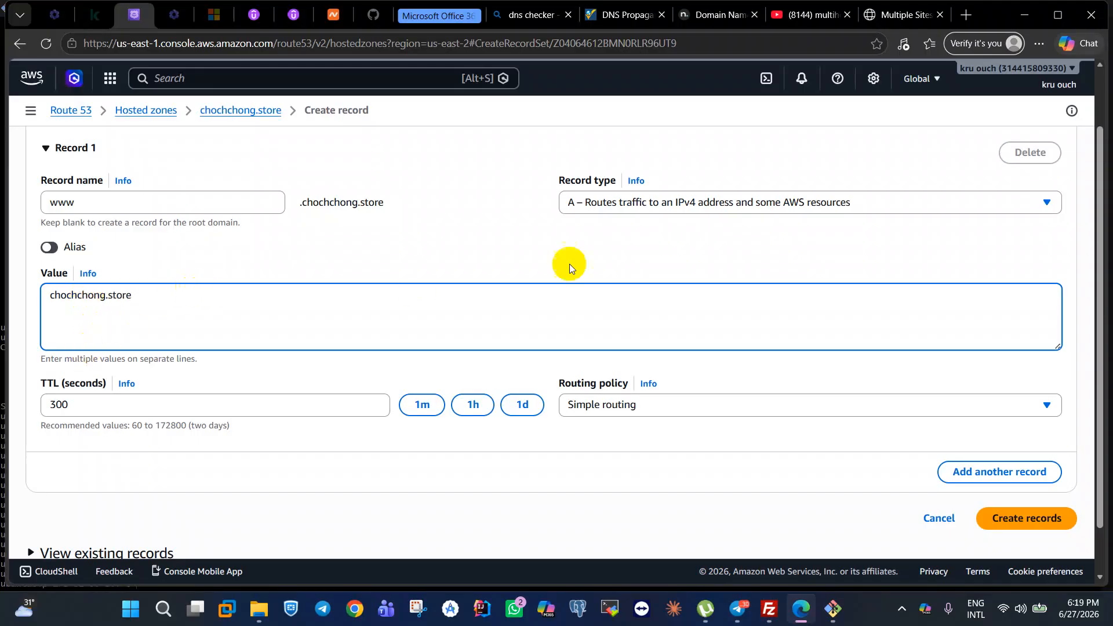
Set the www record's type to CNAME and its TTL to 3600 seconds, and create it.
click(632, 200)
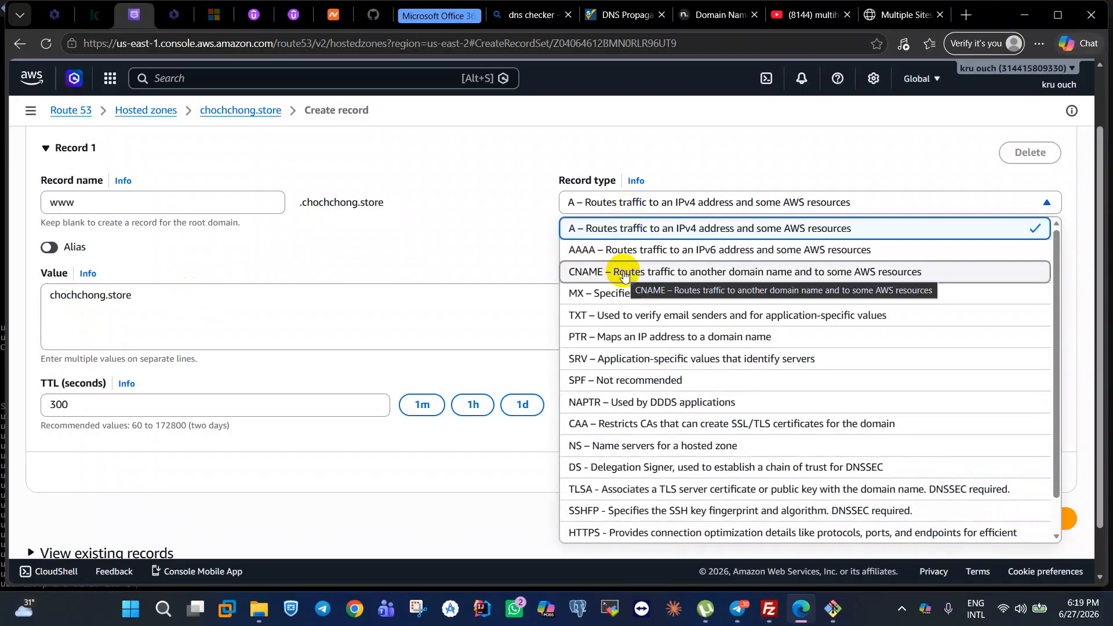
click(622, 272)
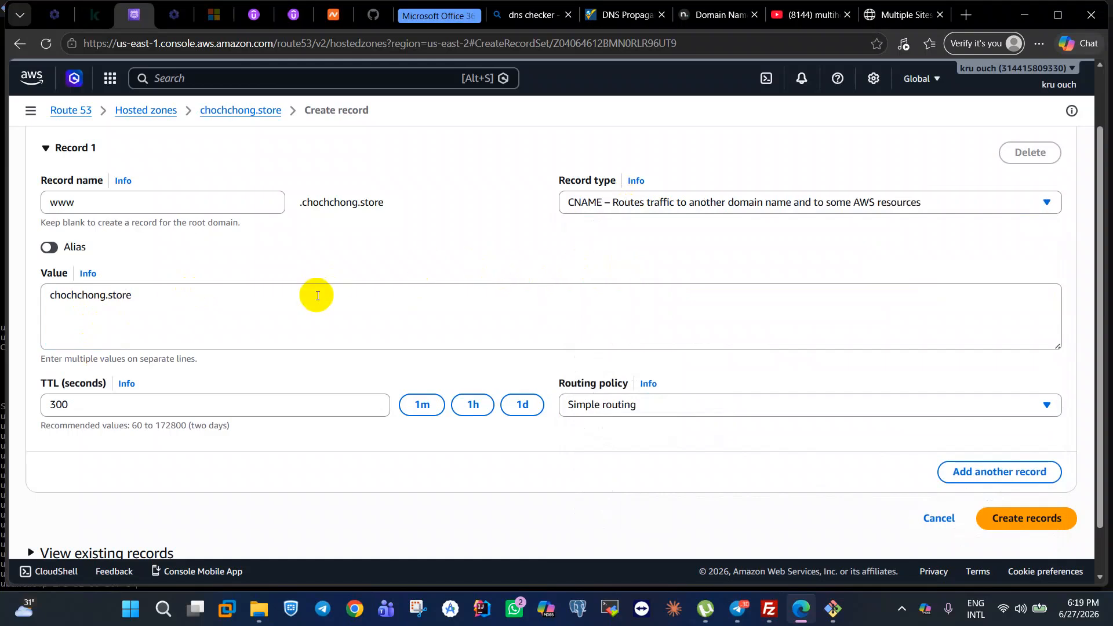
scroll(317, 292, up, 1)
scroll(317, 292, down, 2)
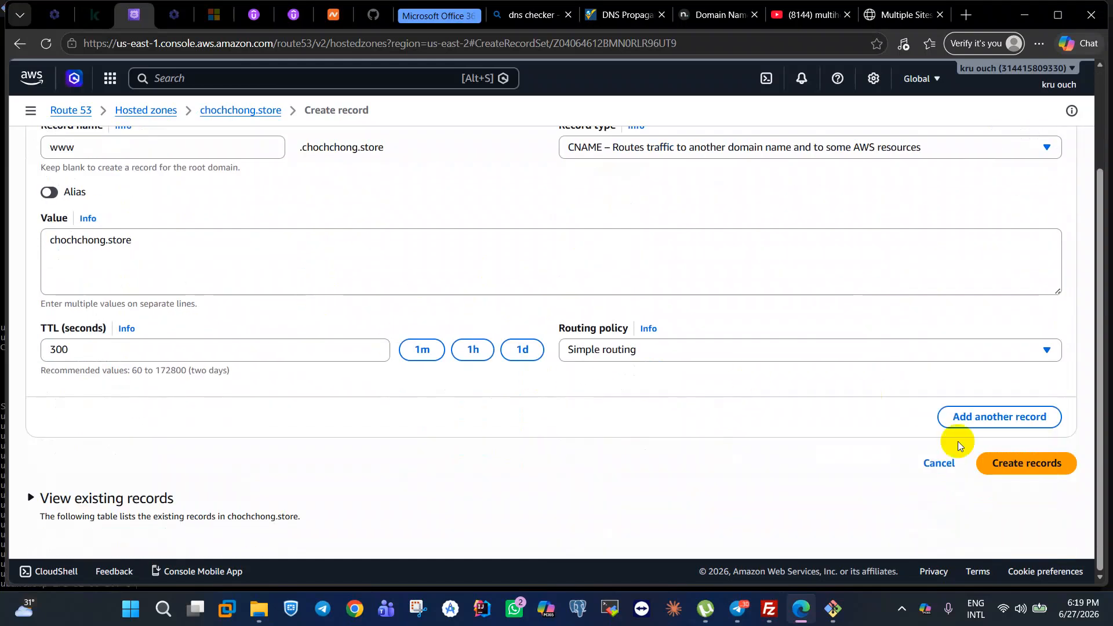
click(470, 349)
click(1011, 464)
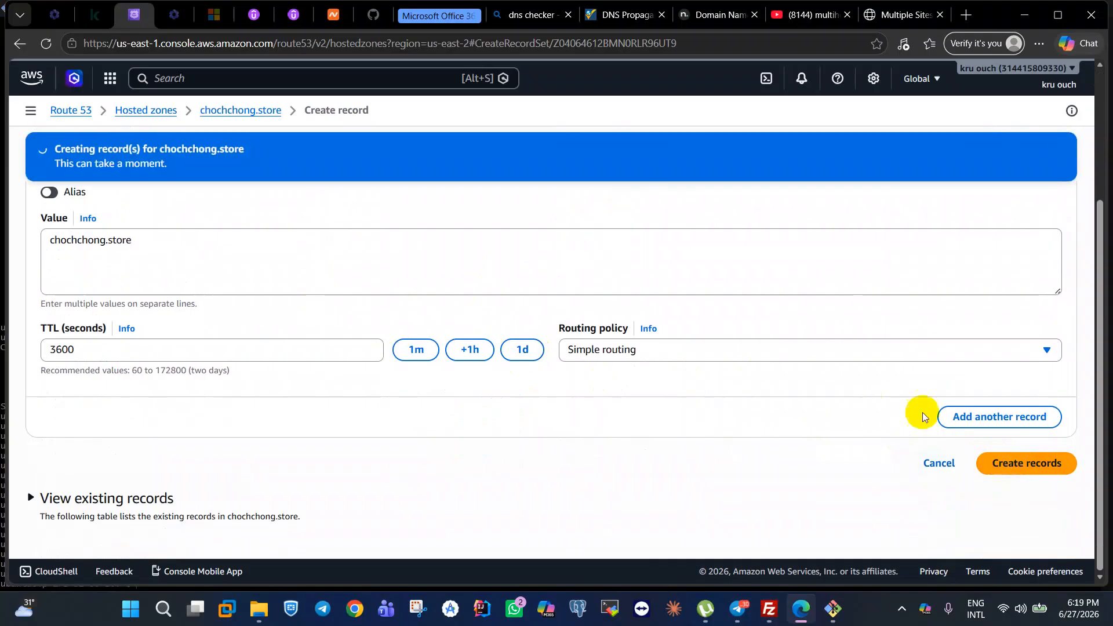
Select the A record of chochchong.store in the records list to review its details.
scroll(461, 389, down, 2)
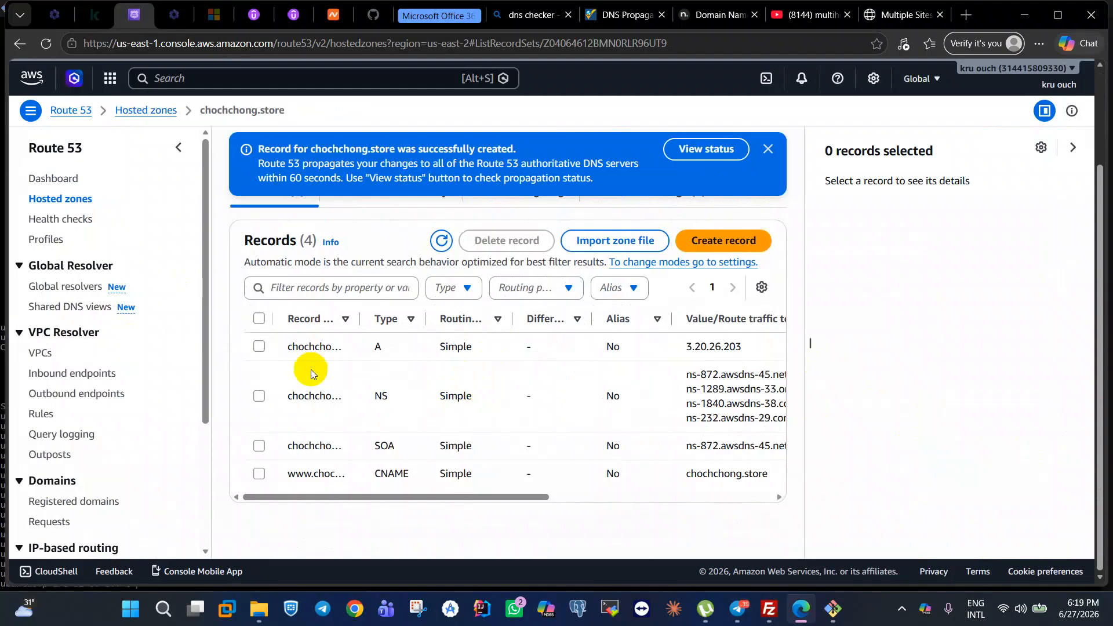
click(259, 348)
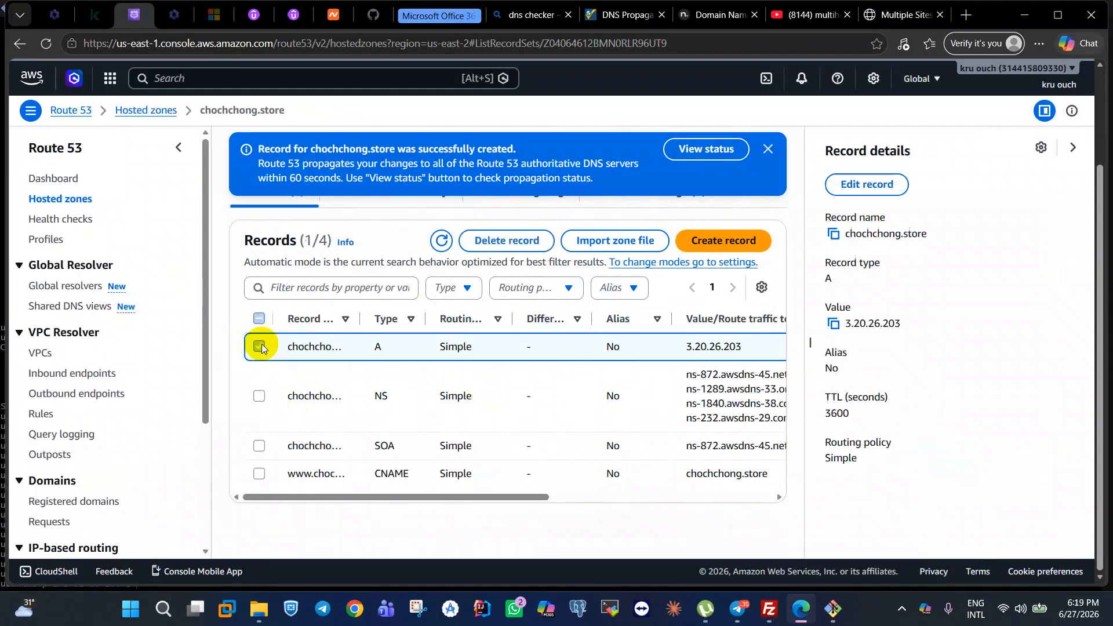
Review the edit form of the chochchong.store A record, leaving it unchanged, and also select the www CNAME record.
click(877, 193)
scroll(920, 318, down, 1)
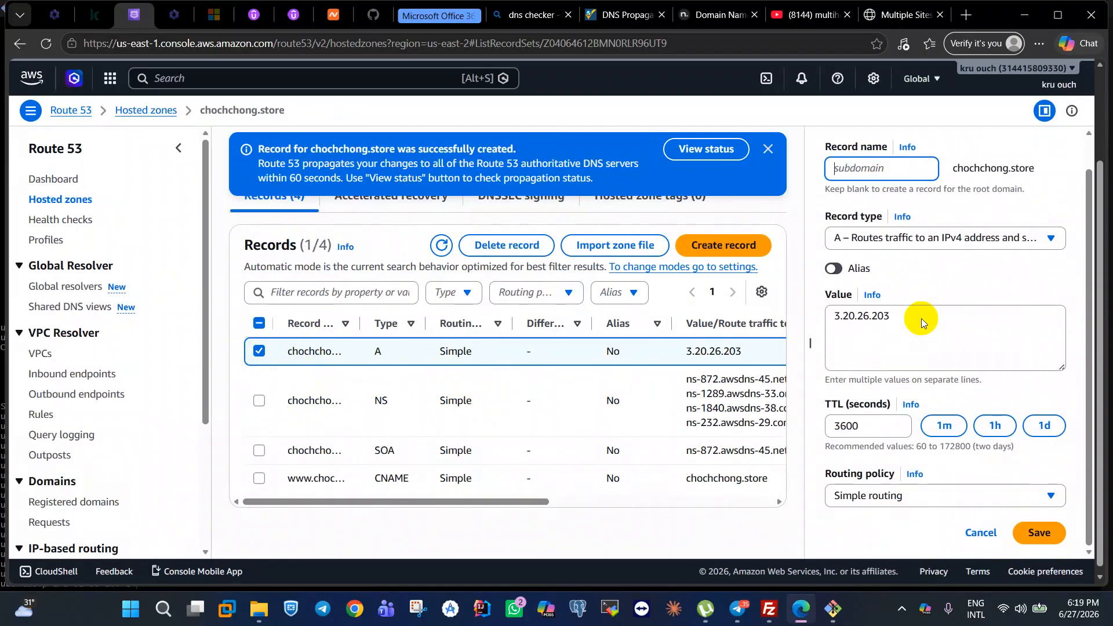
scroll(924, 207, up, 1)
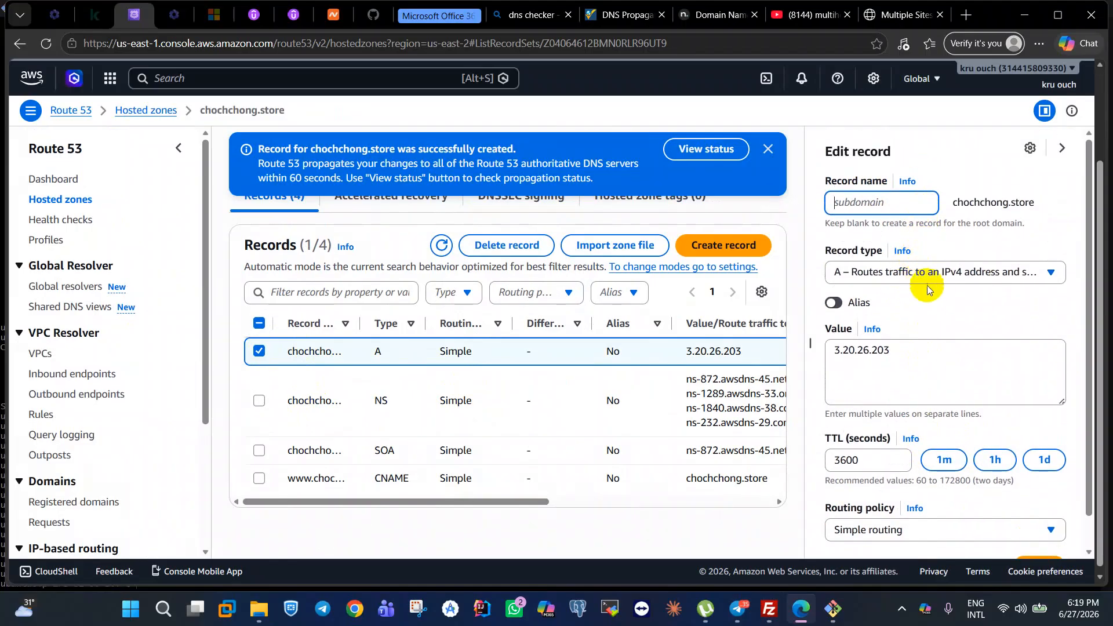
scroll(1007, 388, down, 1)
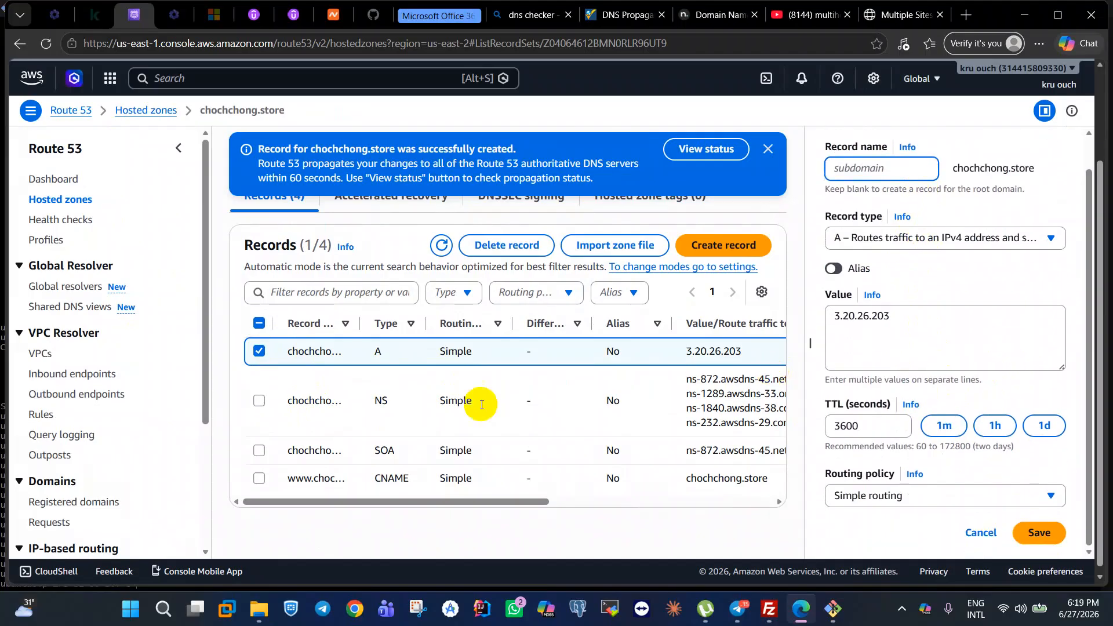
click(259, 479)
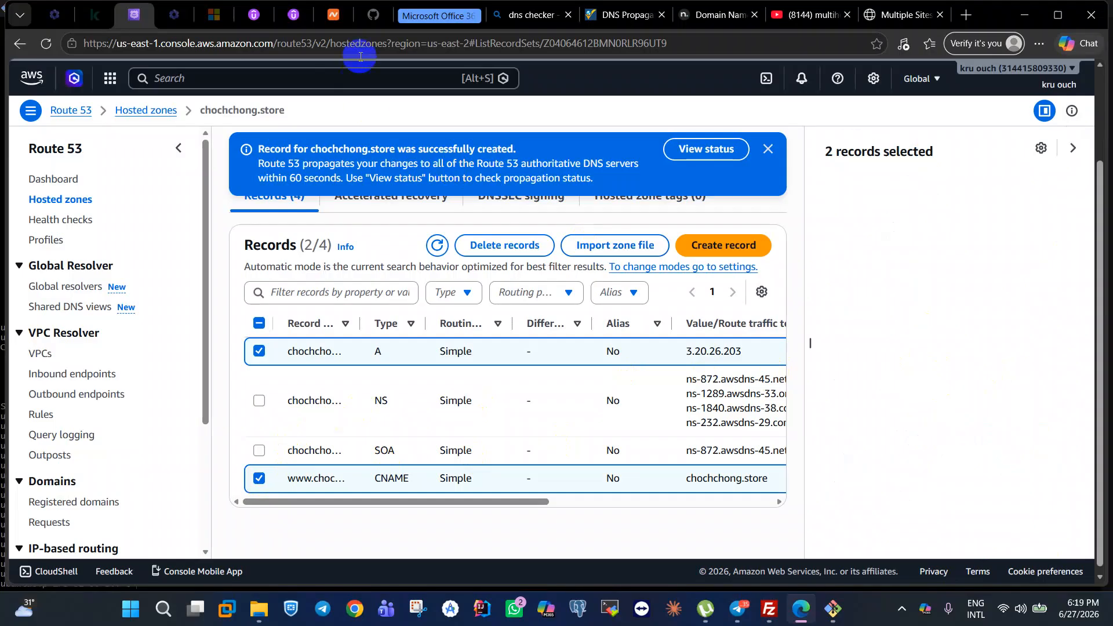
Check the worldwide propagation of the A record for chochchong.store on whatsmydns.net.
click(618, 22)
click(328, 166)
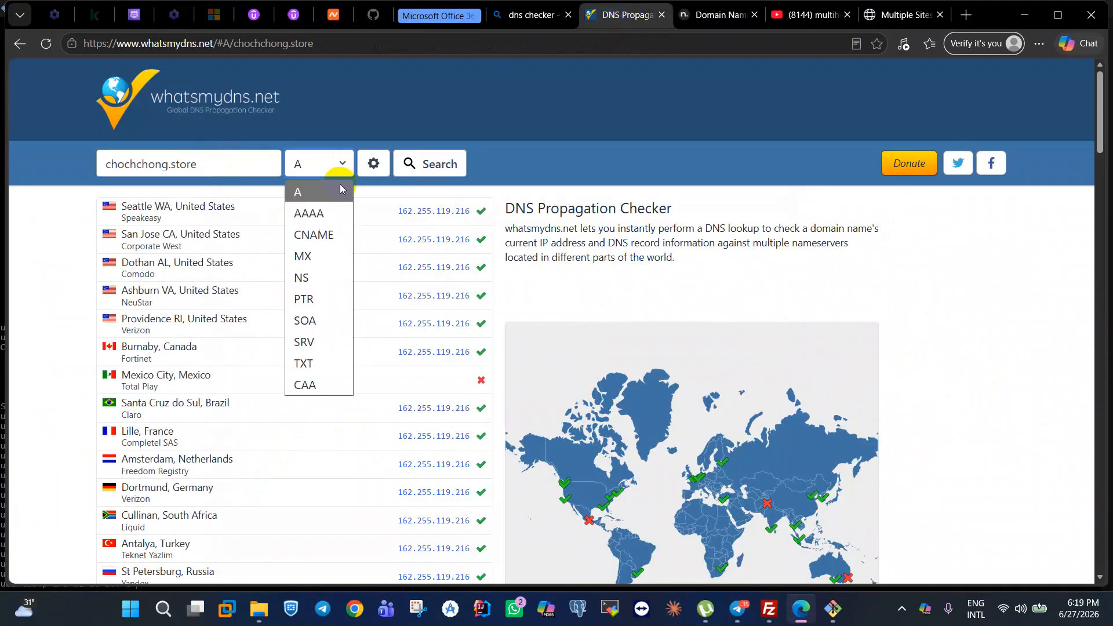
click(339, 195)
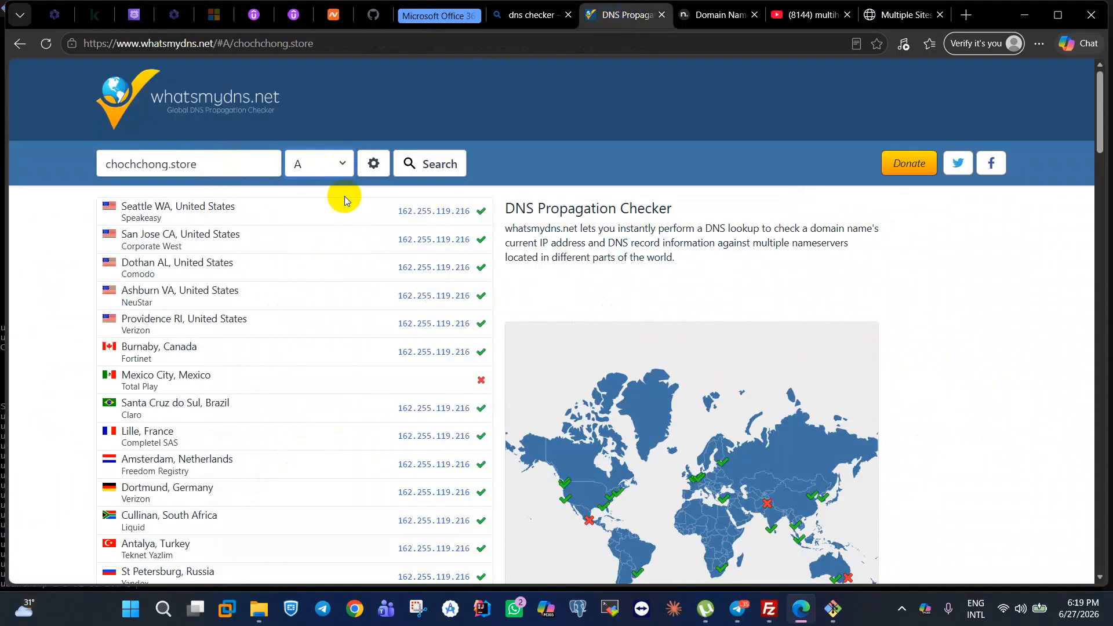
click(422, 164)
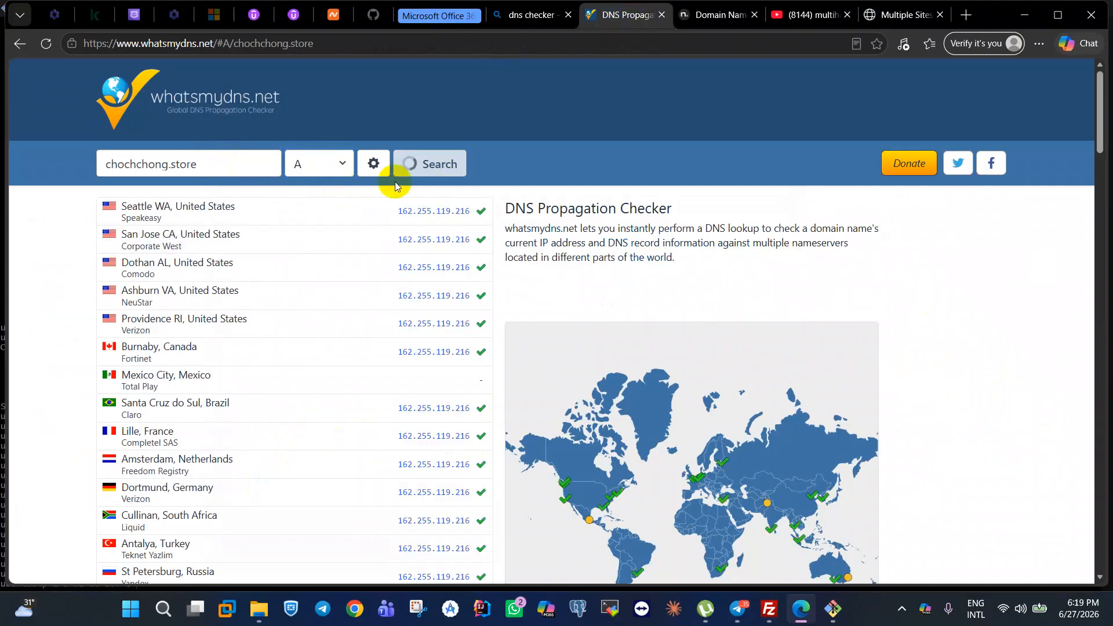
Change the DNS lookup for chochchong.store to CNAME and run the propagation check again.
click(343, 166)
click(321, 245)
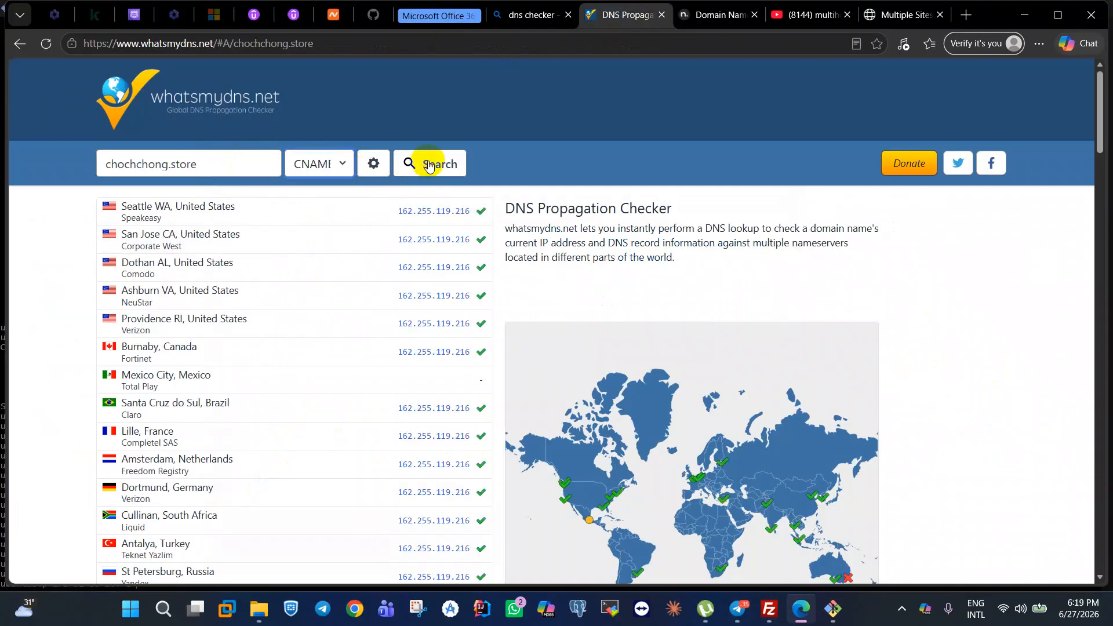
click(427, 163)
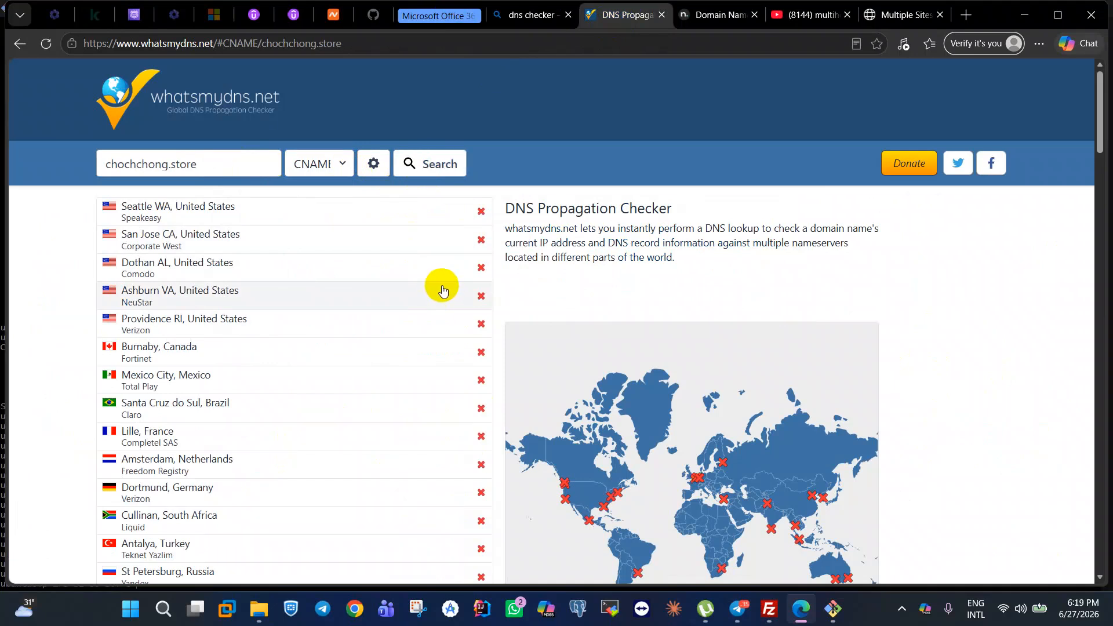
click(435, 164)
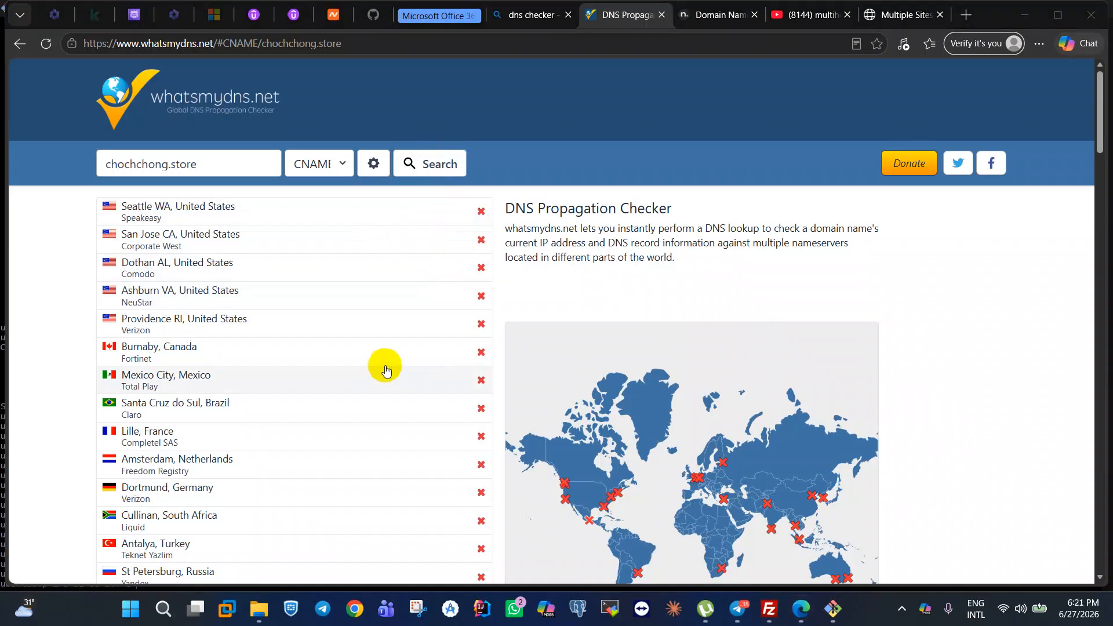
Try to load chochchong.online in a new browser tab, and reload the page.
click(966, 17)
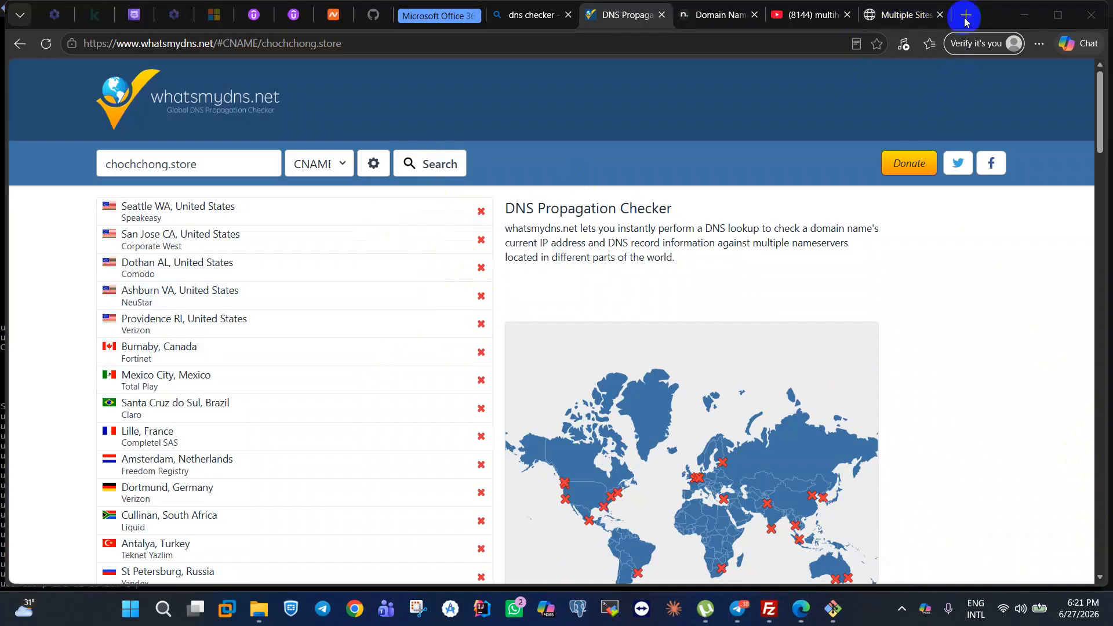
click(449, 43)
text(ch)
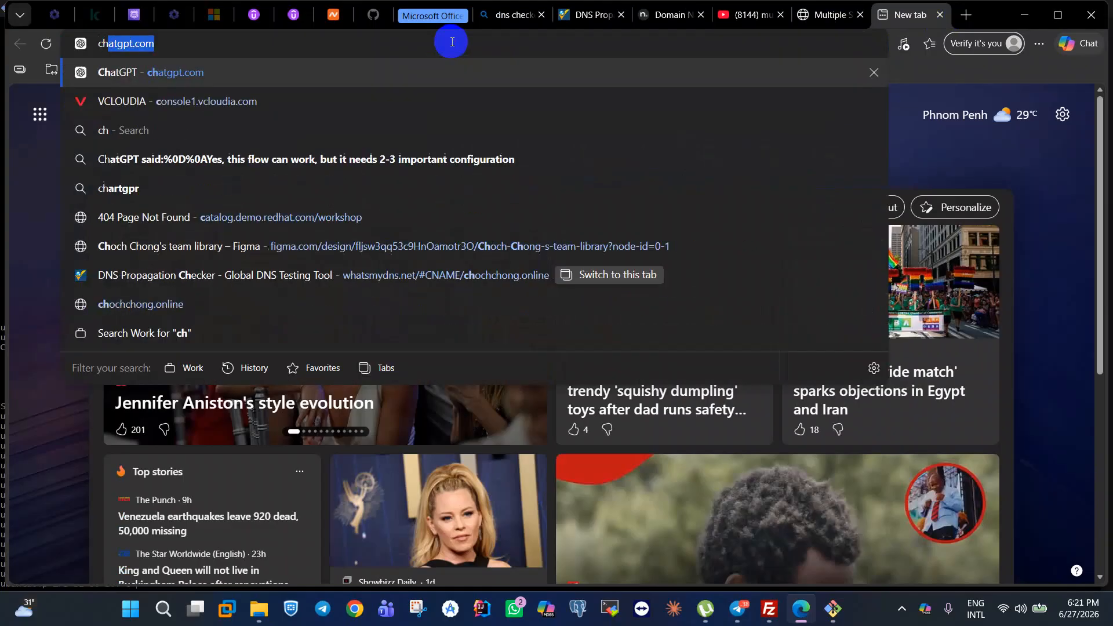
text(ochcho)
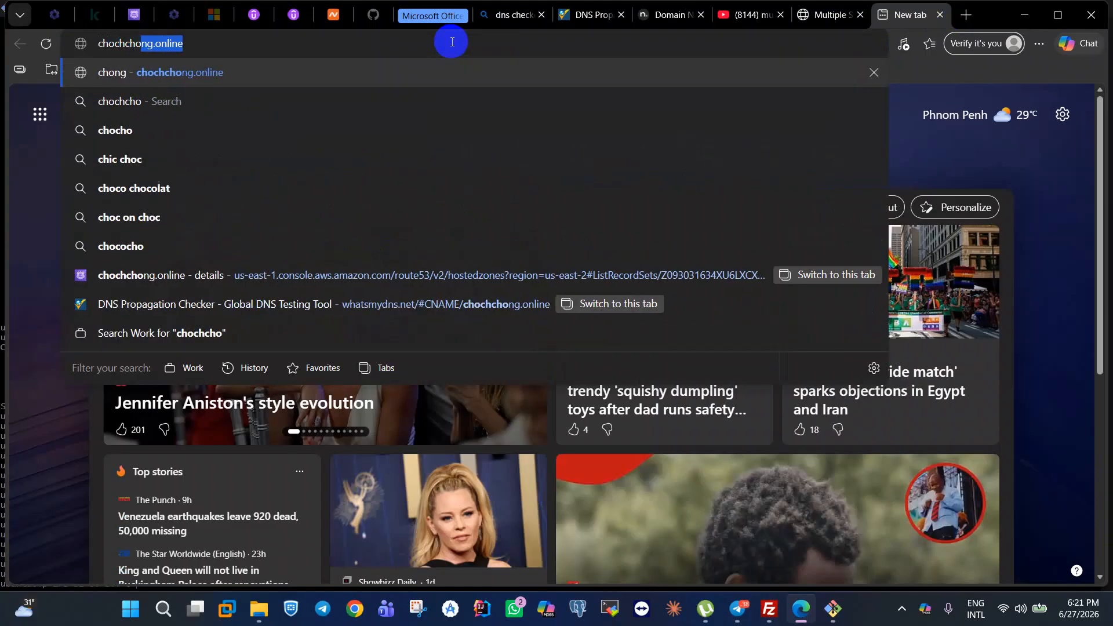
key(Return)
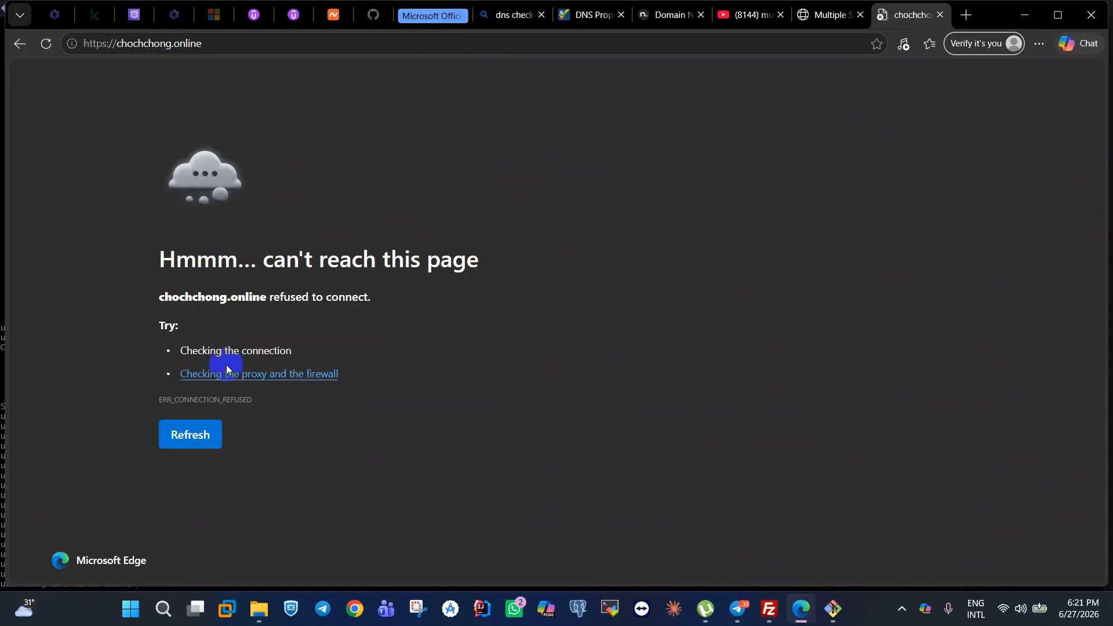
click(214, 435)
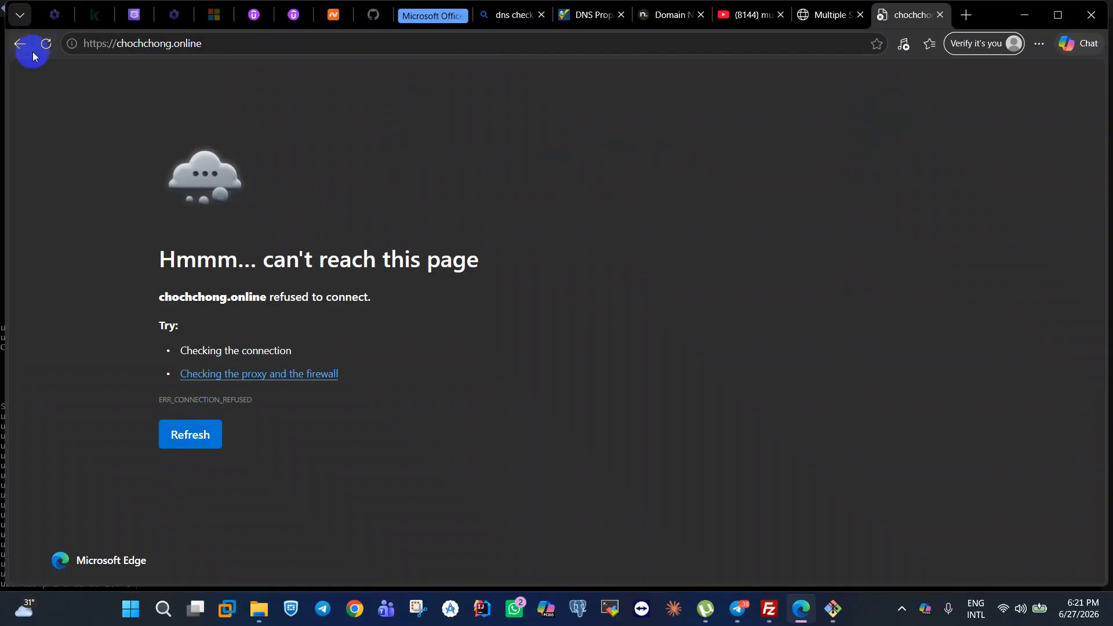
click(227, 44)
click(244, 45)
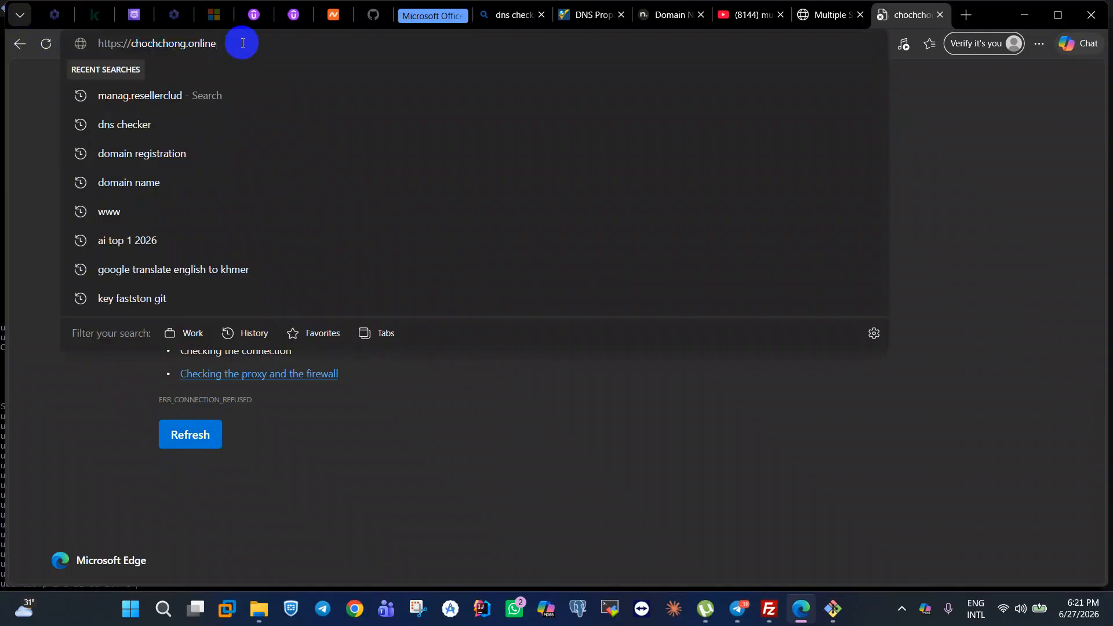
key(BackSpace)
key(BackSpace)
key(BackSpace)
key(BackSpace)
key(BackSpace)
key(BackSpace)
text(stor)
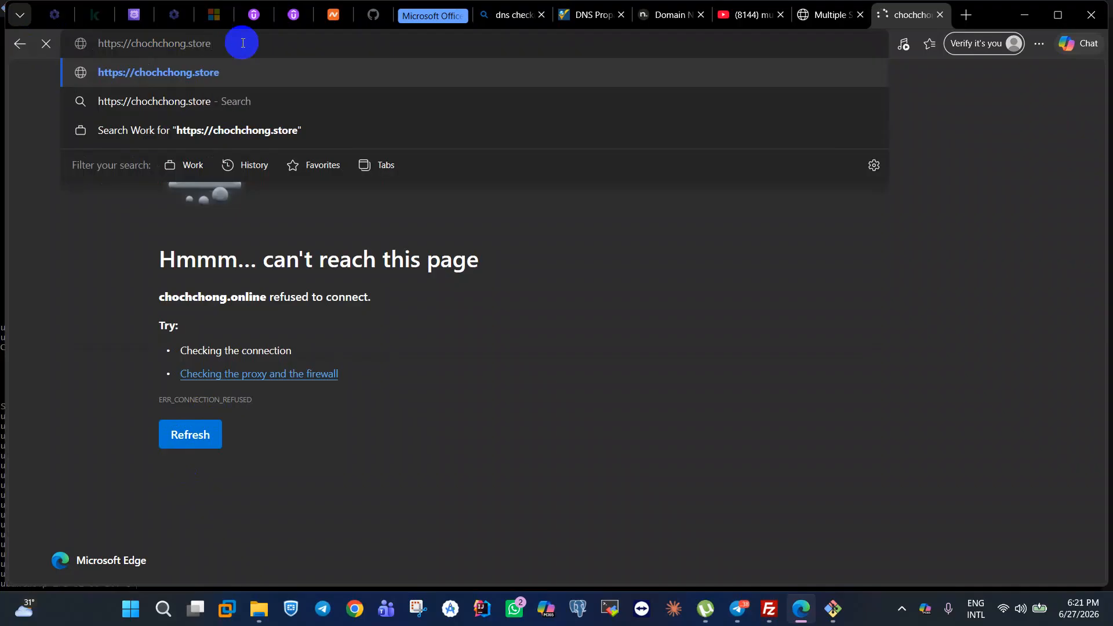
key(Return)
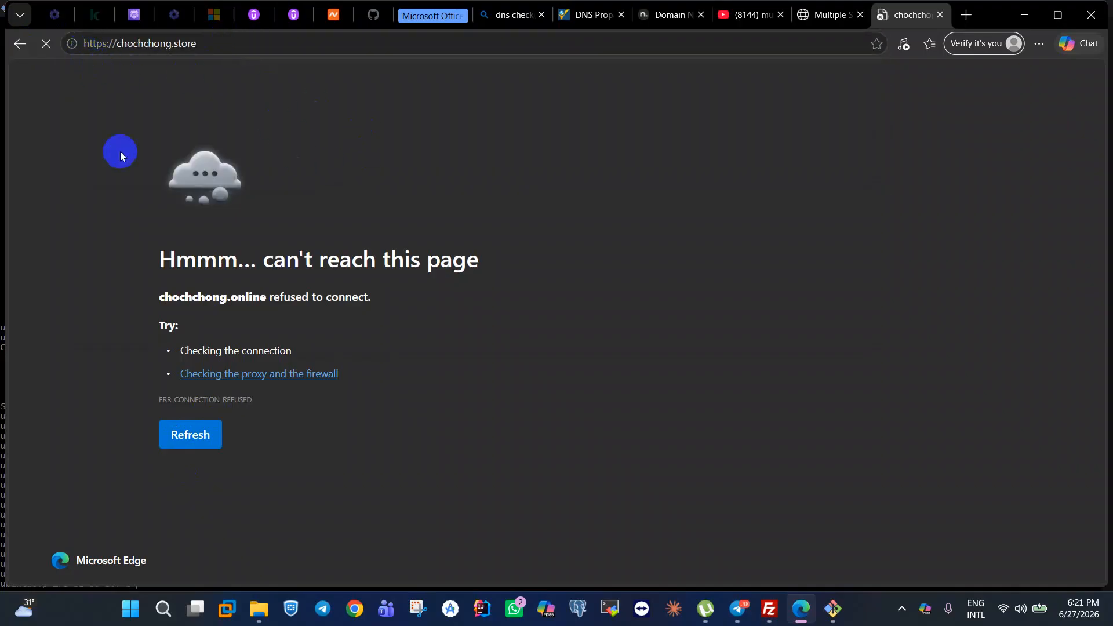
click(200, 432)
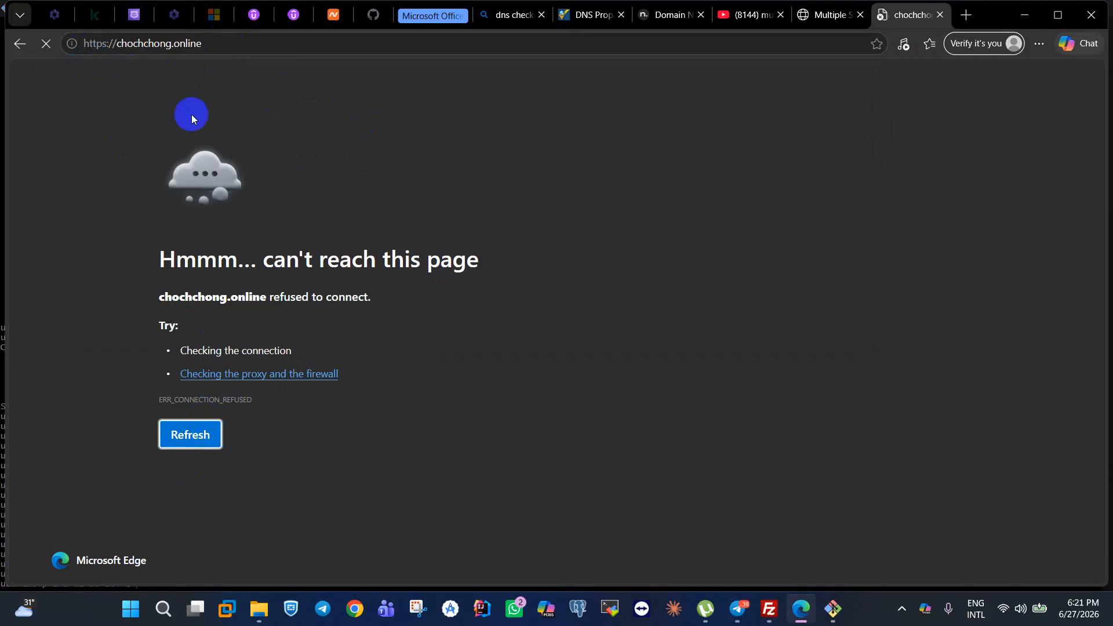
Replace the current tab with a fresh one and load chochchong.online without the https prefix.
click(19, 44)
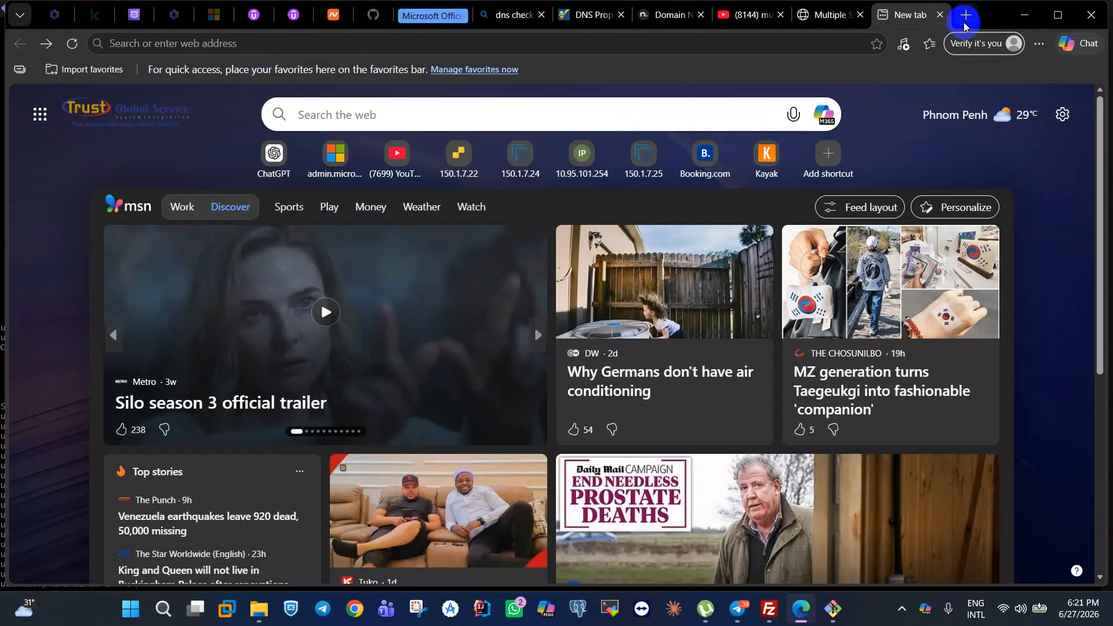
click(940, 14)
click(964, 15)
click(659, 47)
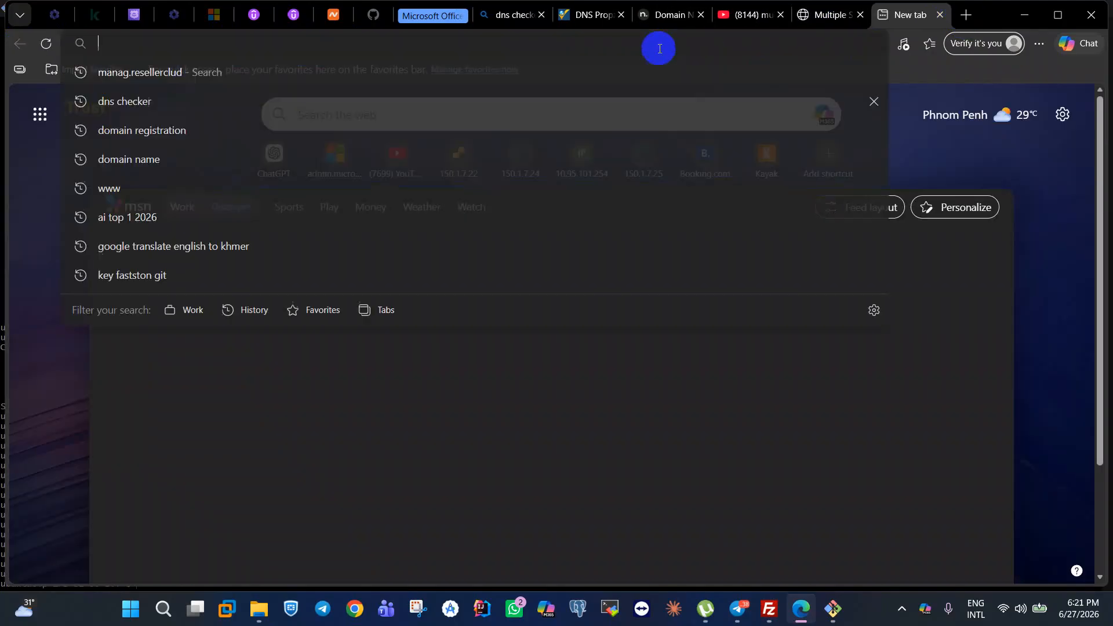
text(choc)
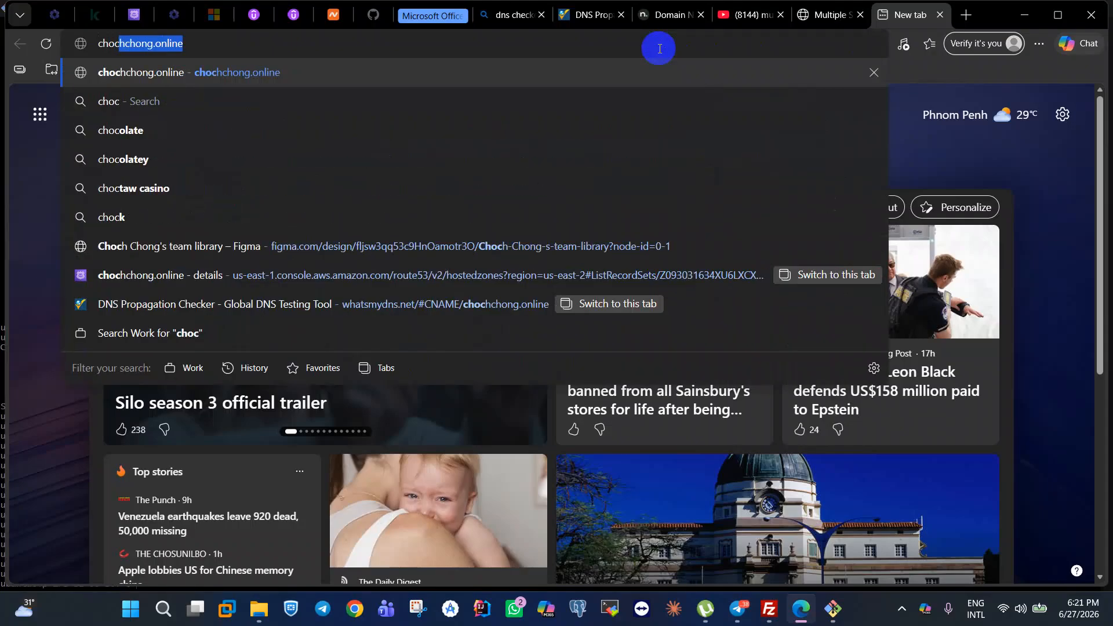
text(hcho)
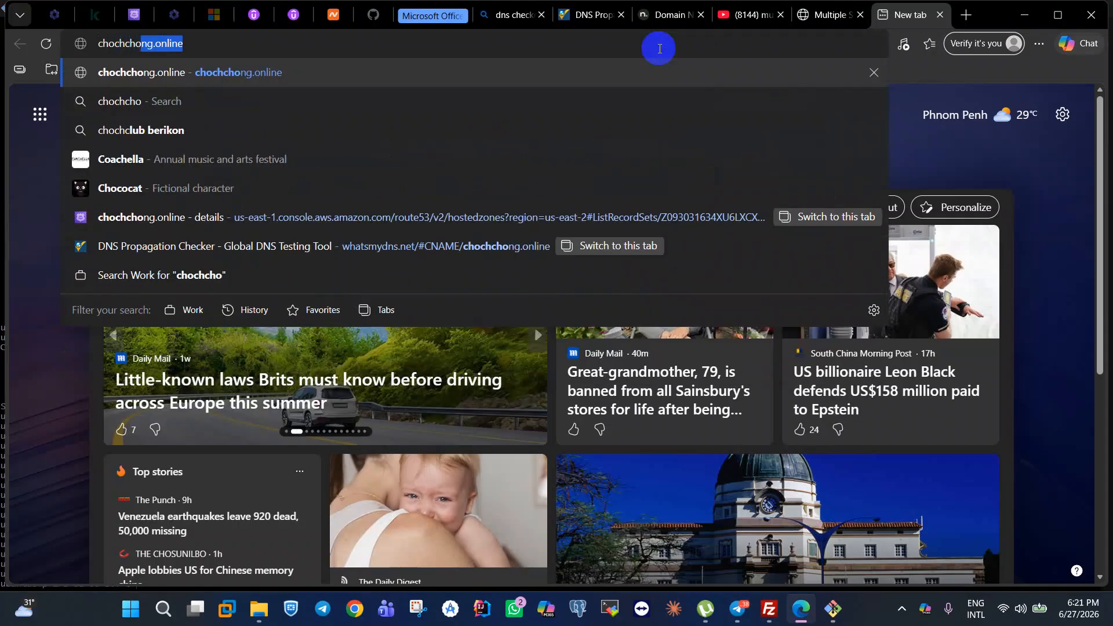
text(ng.o)
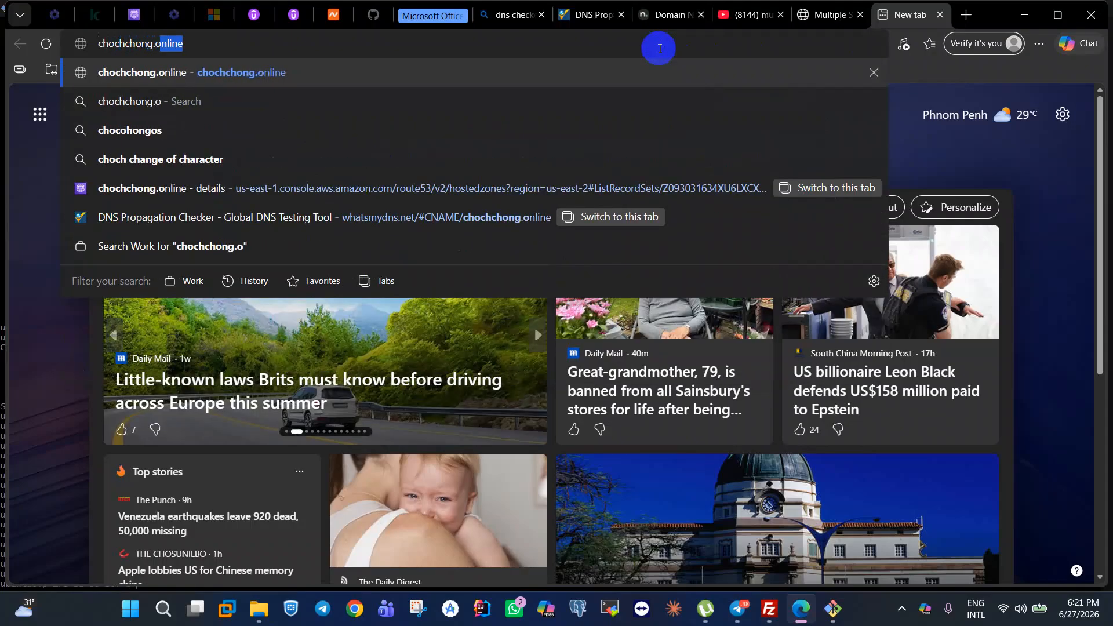
text(nl)
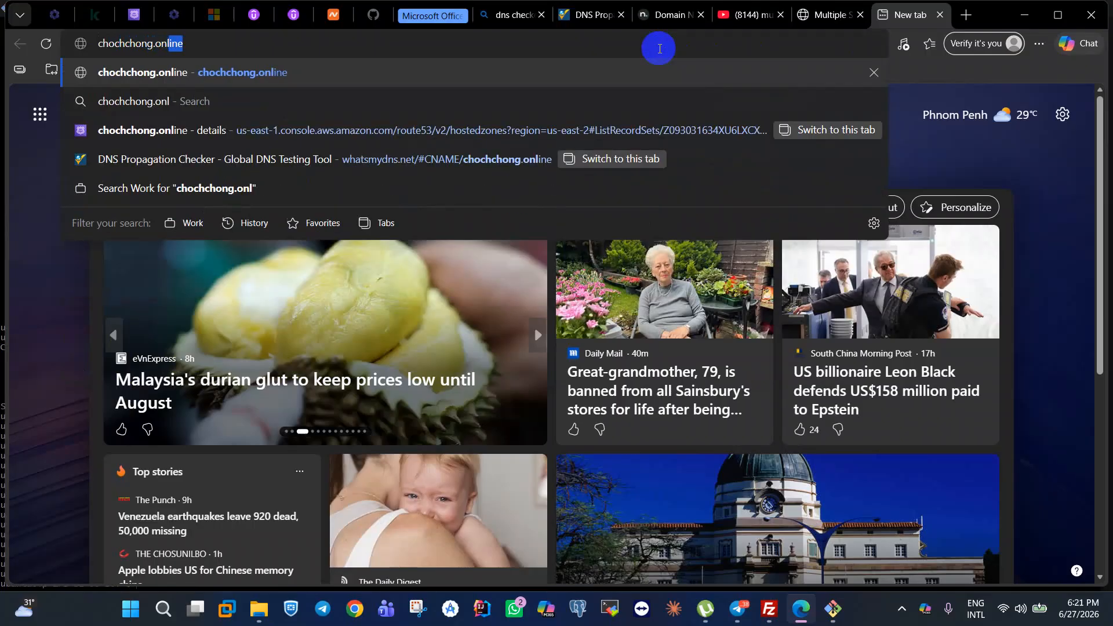
text(ine)
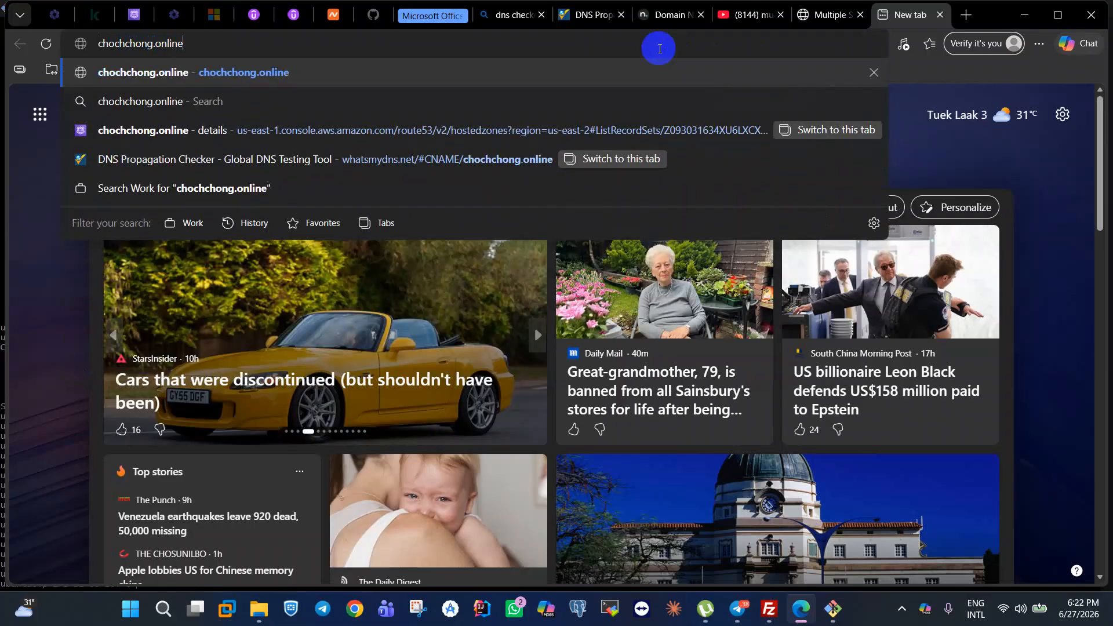
key(Return)
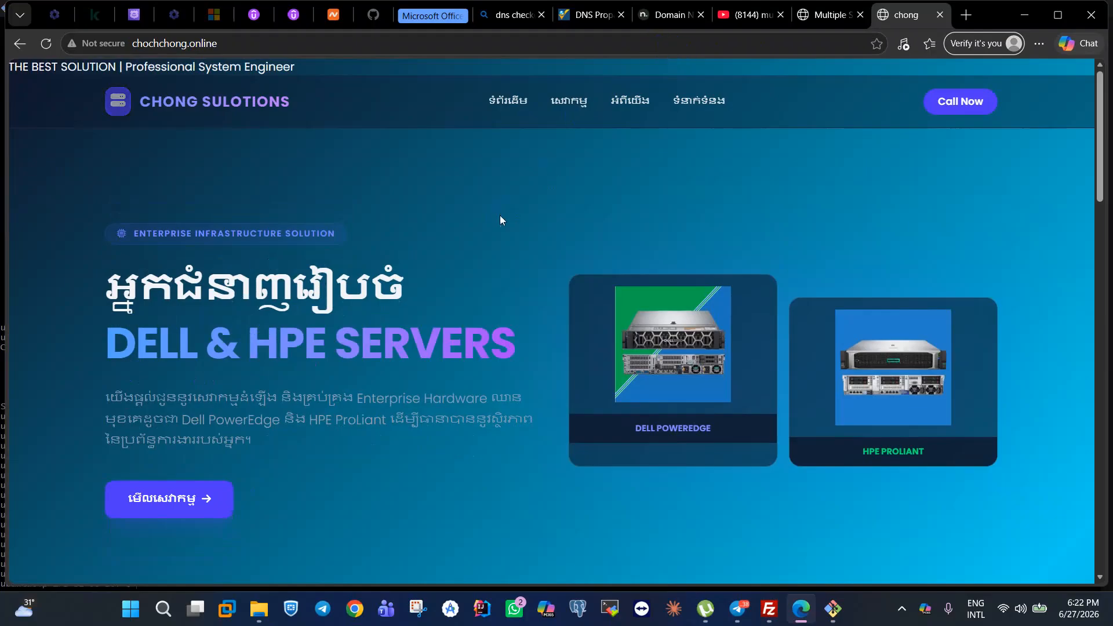
Check the chochchong.online page content and its header navigation links, ending back at the page start.
scroll(499, 234, down, 10)
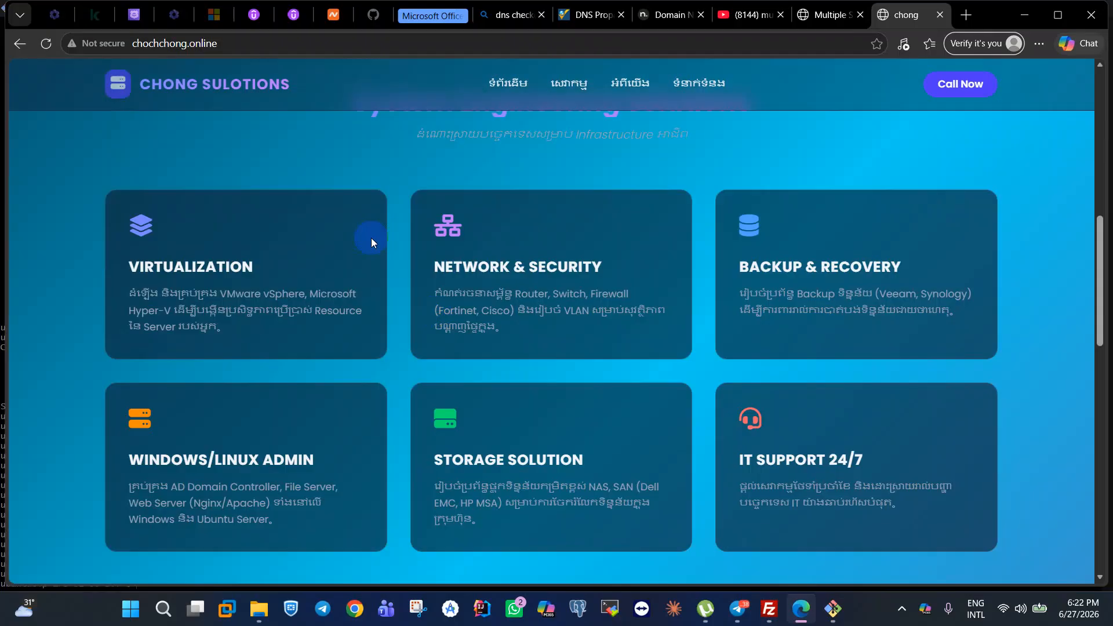
scroll(405, 203, up, 10)
click(556, 84)
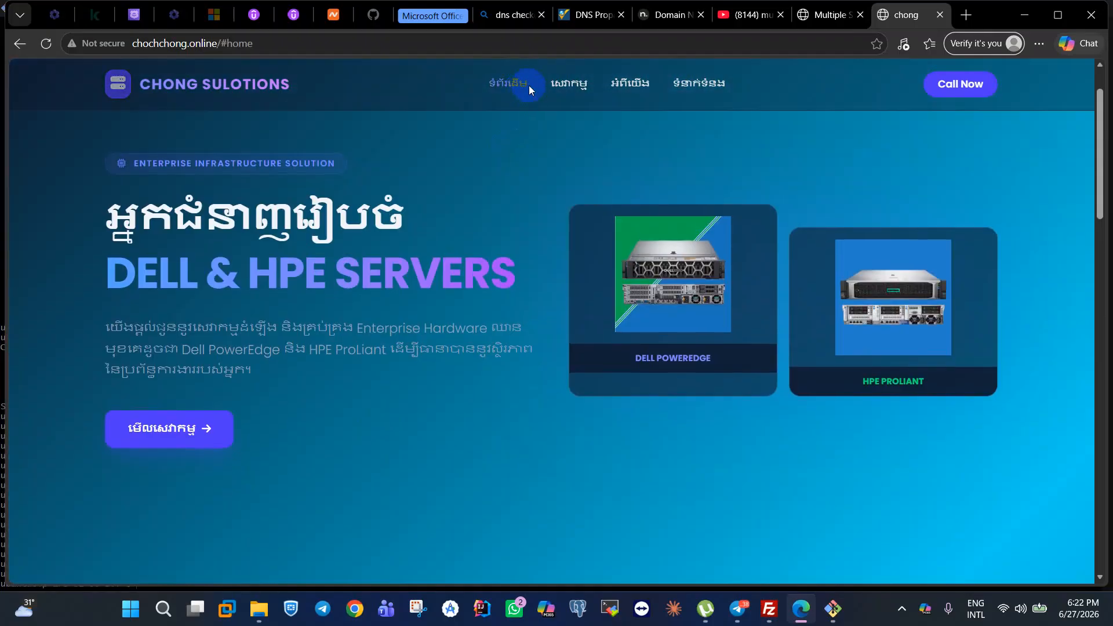
click(610, 87)
click(698, 83)
scroll(505, 174, up, 15)
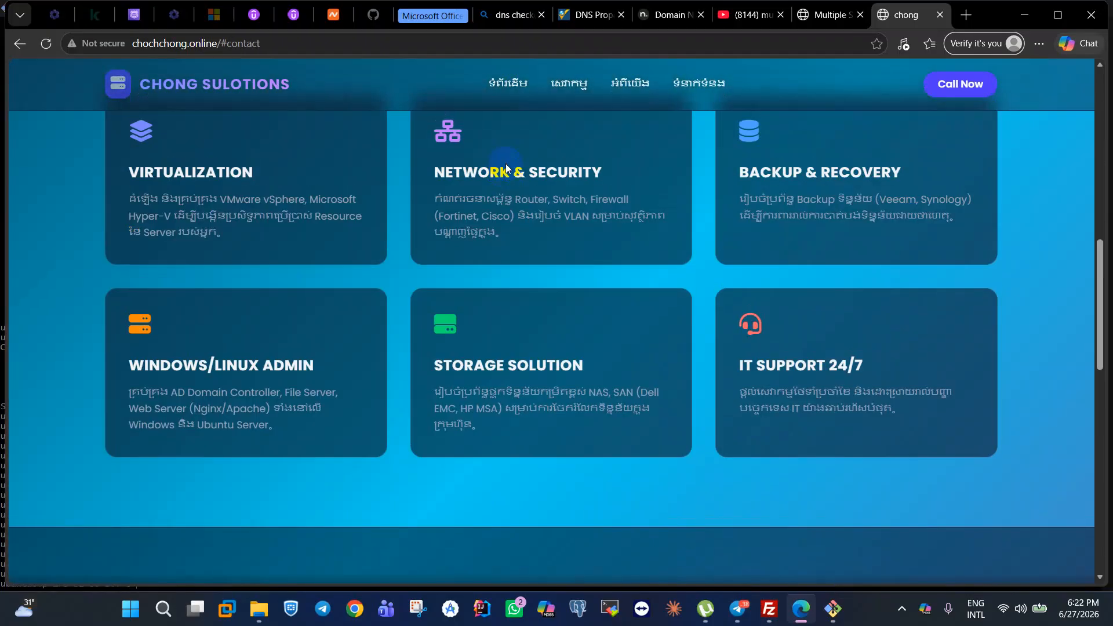
scroll(909, 150, up, 5)
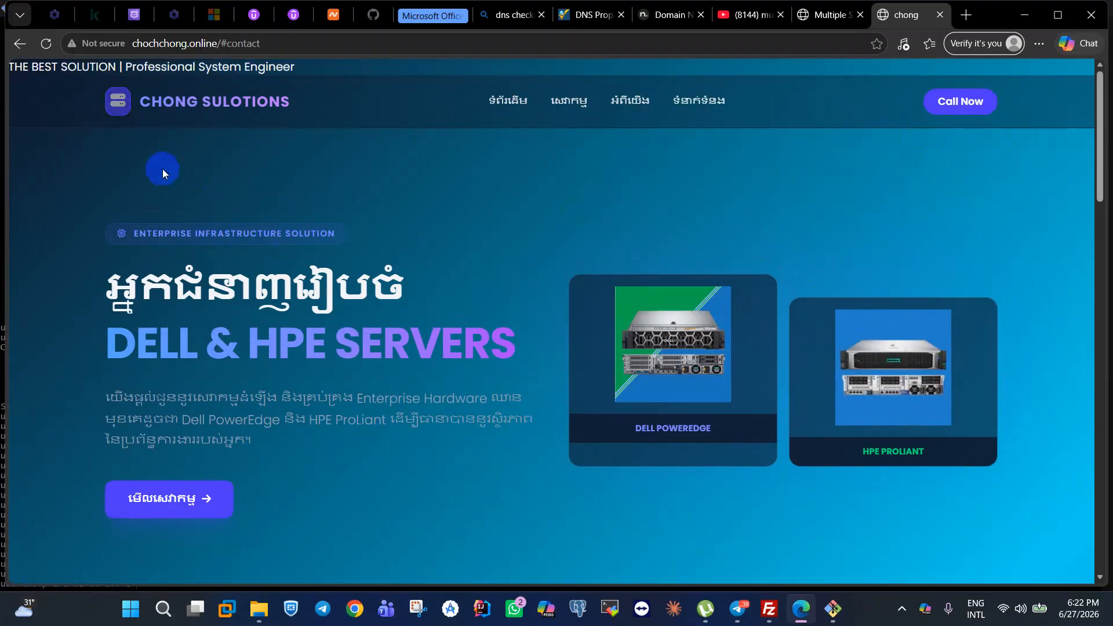
Test the site's Call Now link, allow it to open an external app, and return to the page.
click(958, 101)
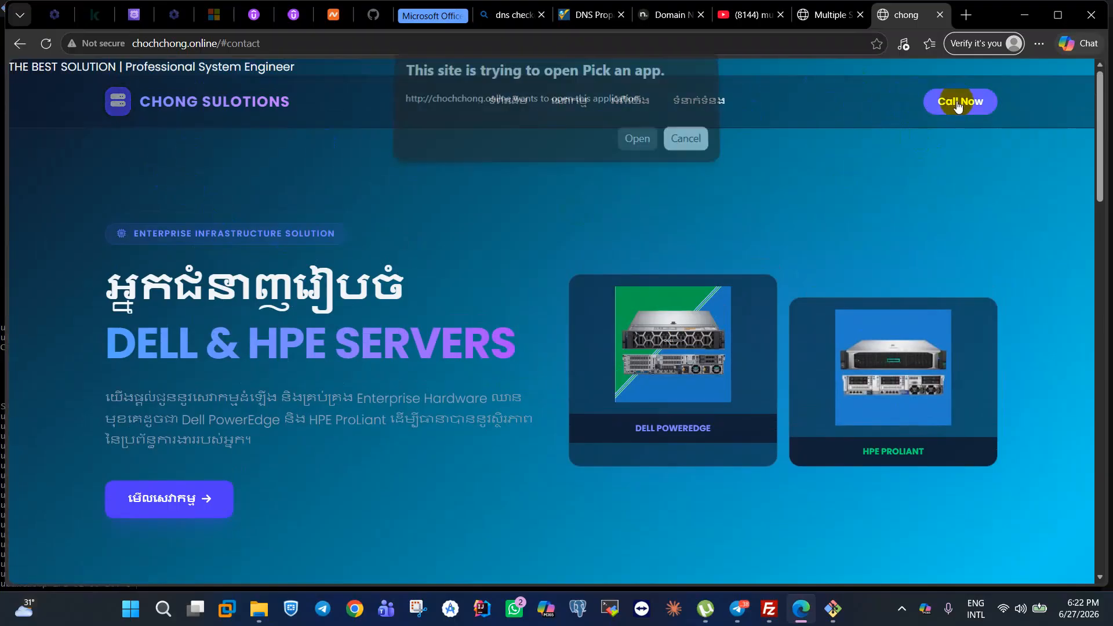
click(648, 149)
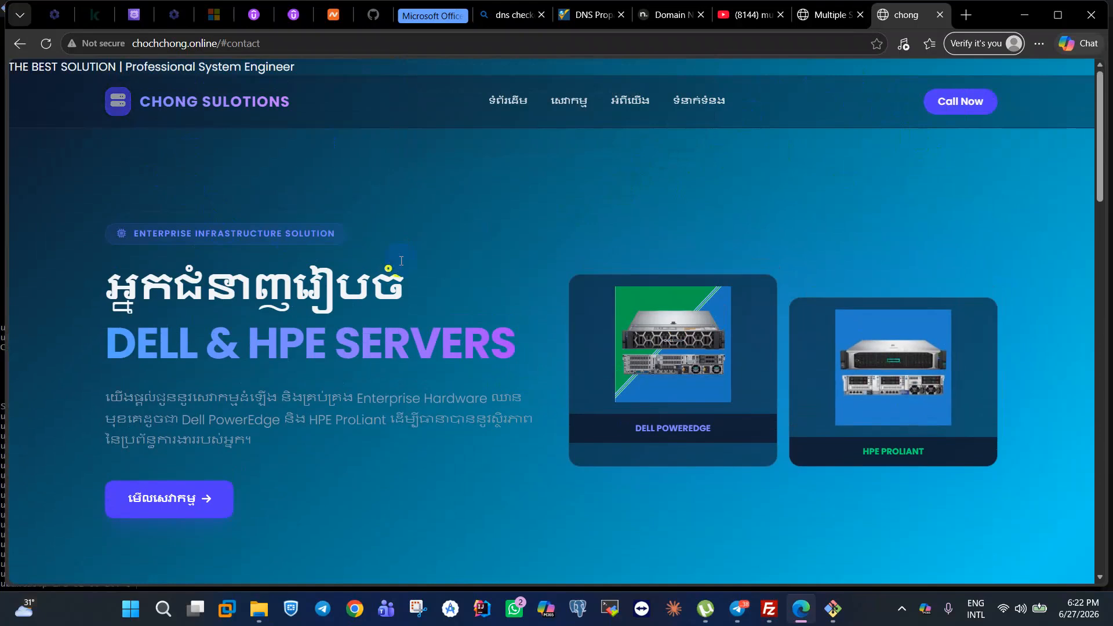
click(793, 219)
Examine the full chochchong.online home page from the server banner through the services section.
scroll(430, 232, down, 4)
scroll(430, 211, up, 4)
scroll(422, 218, down, 8)
scroll(367, 439, up, 8)
scroll(116, 220, down, 1)
scroll(117, 226, up, 1)
scroll(261, 133, down, 8)
scroll(261, 133, up, 8)
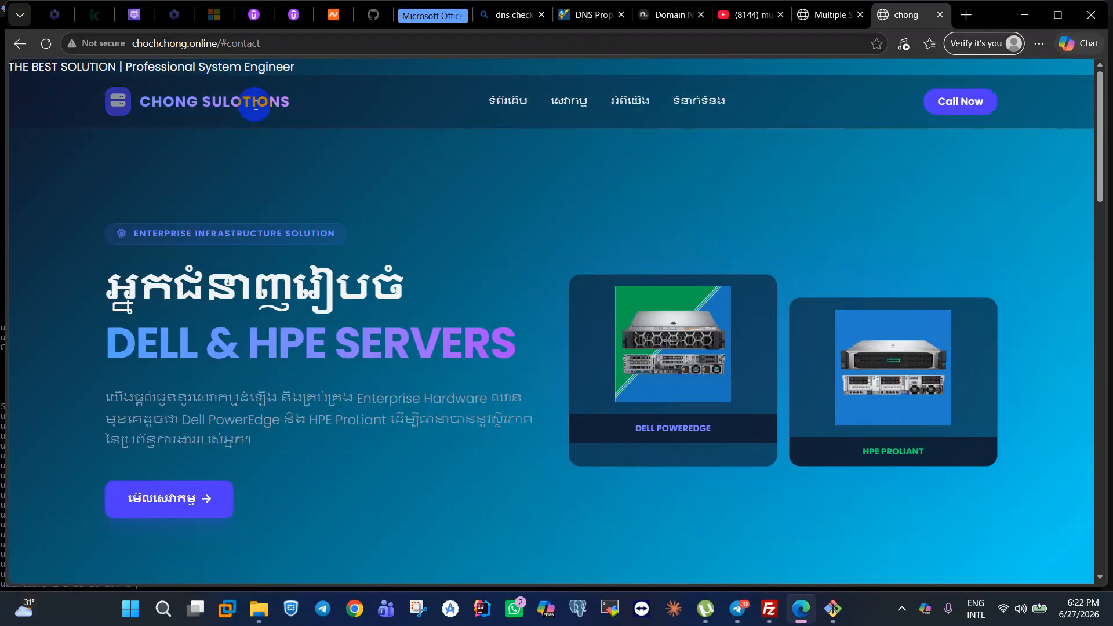
Load chochchong.store in another new tab and try its dashboard's sidebar navigation.
click(966, 15)
text(chochcho)
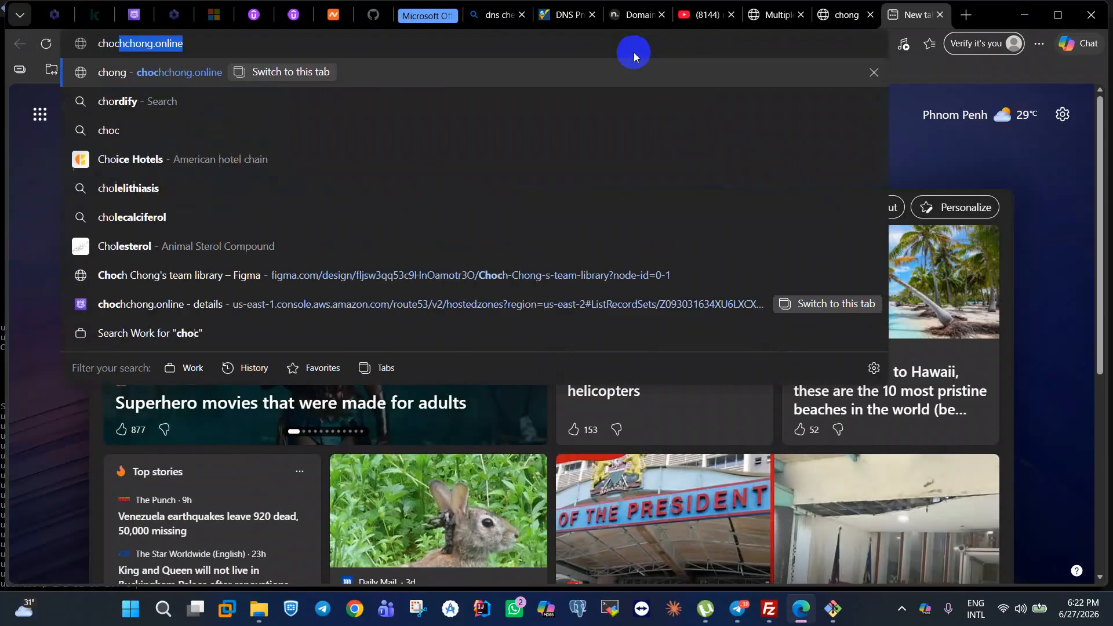
text(ng.)
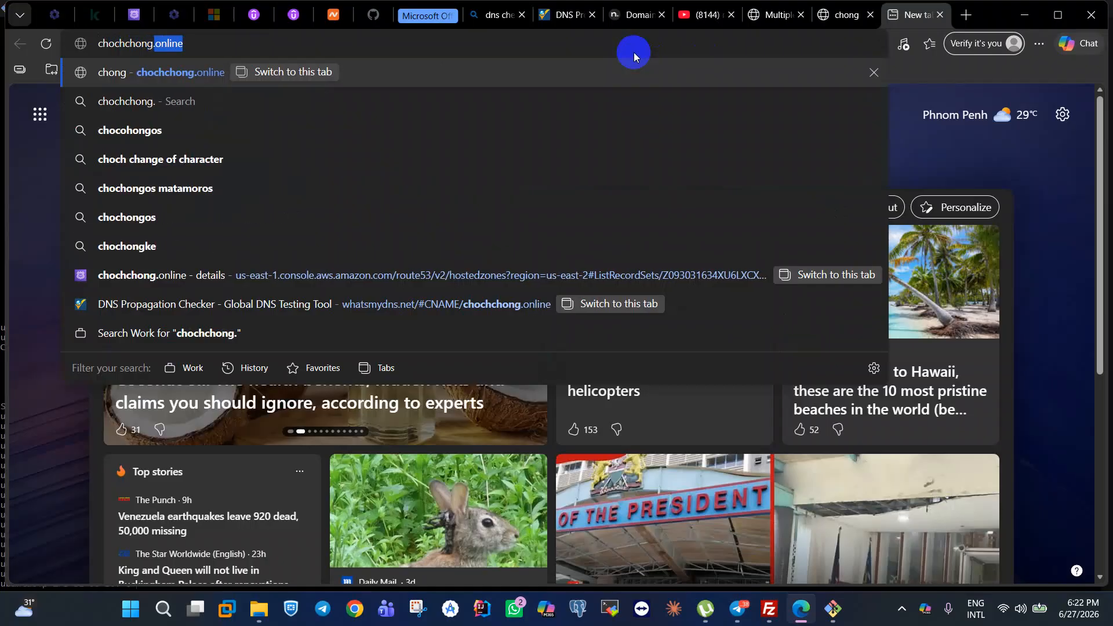
text(store)
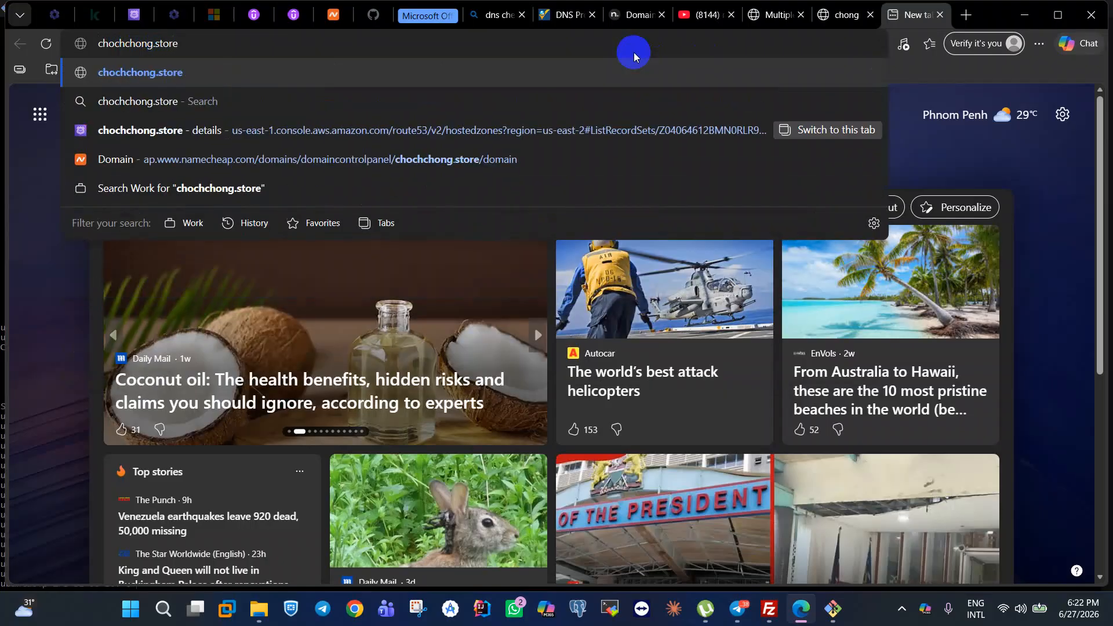
key(Return)
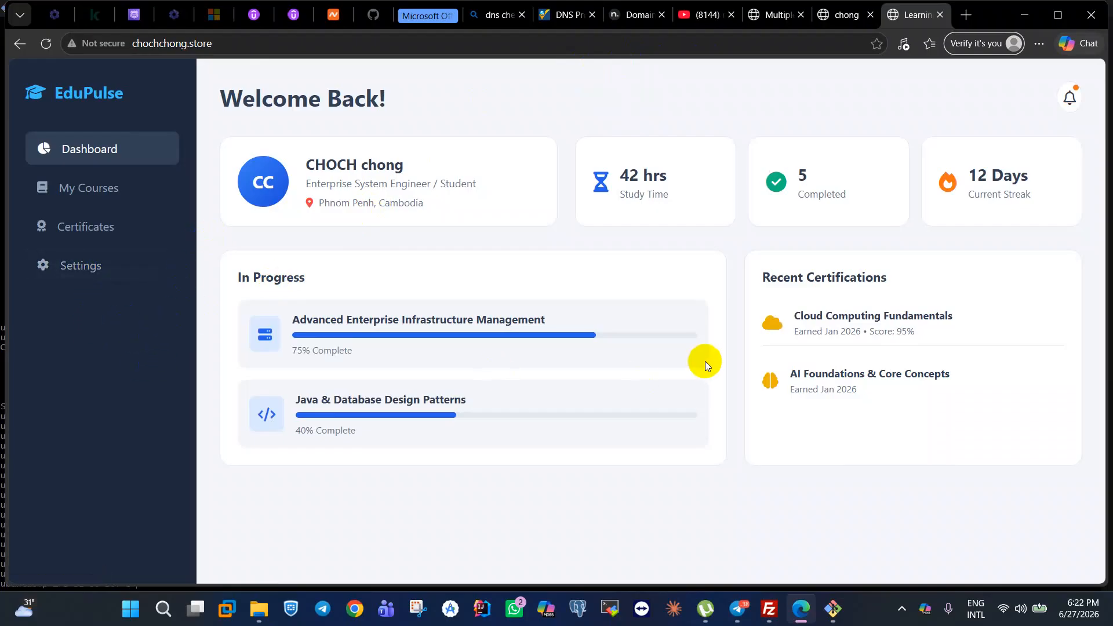
click(98, 207)
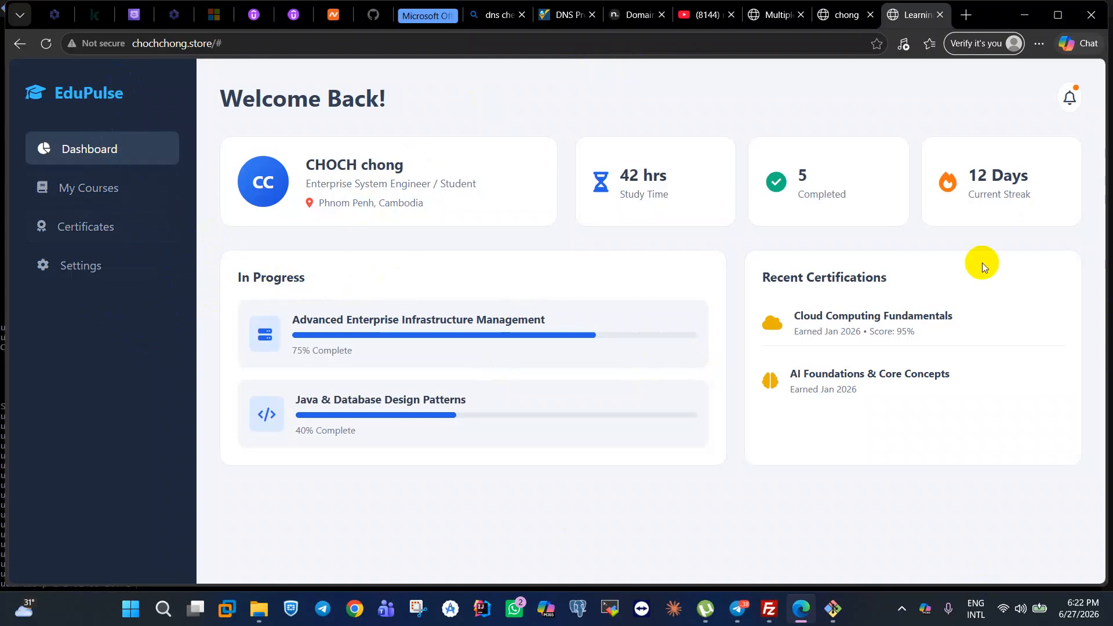
Compare the chochchong.online and chochchong.store sites by switching between their tabs, ending on chochchong.online.
click(845, 16)
click(910, 16)
click(845, 16)
click(911, 16)
click(845, 17)
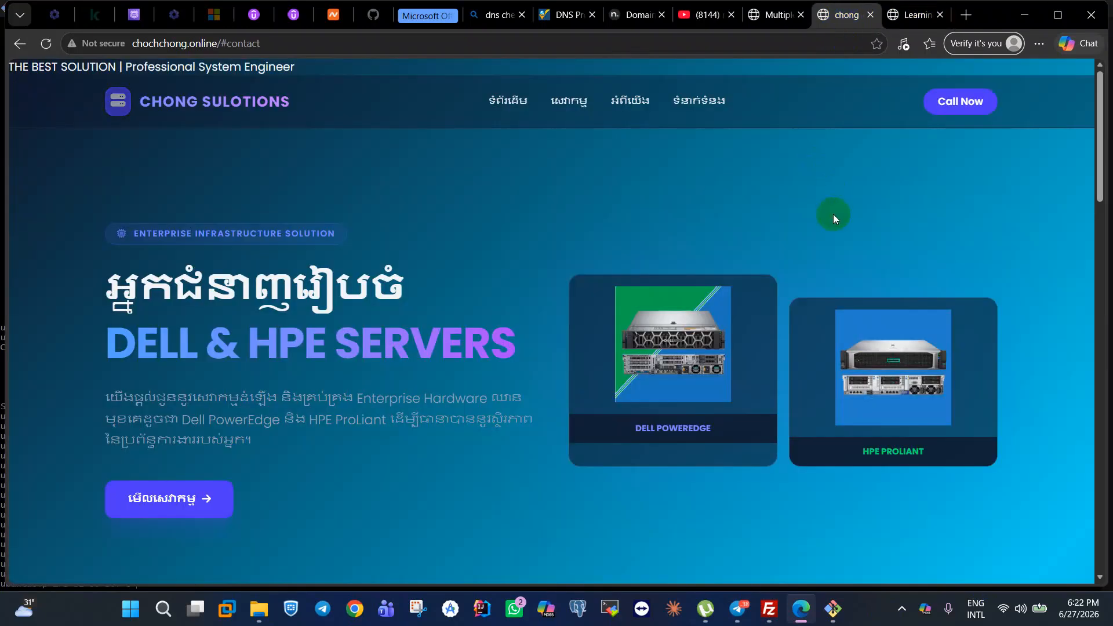